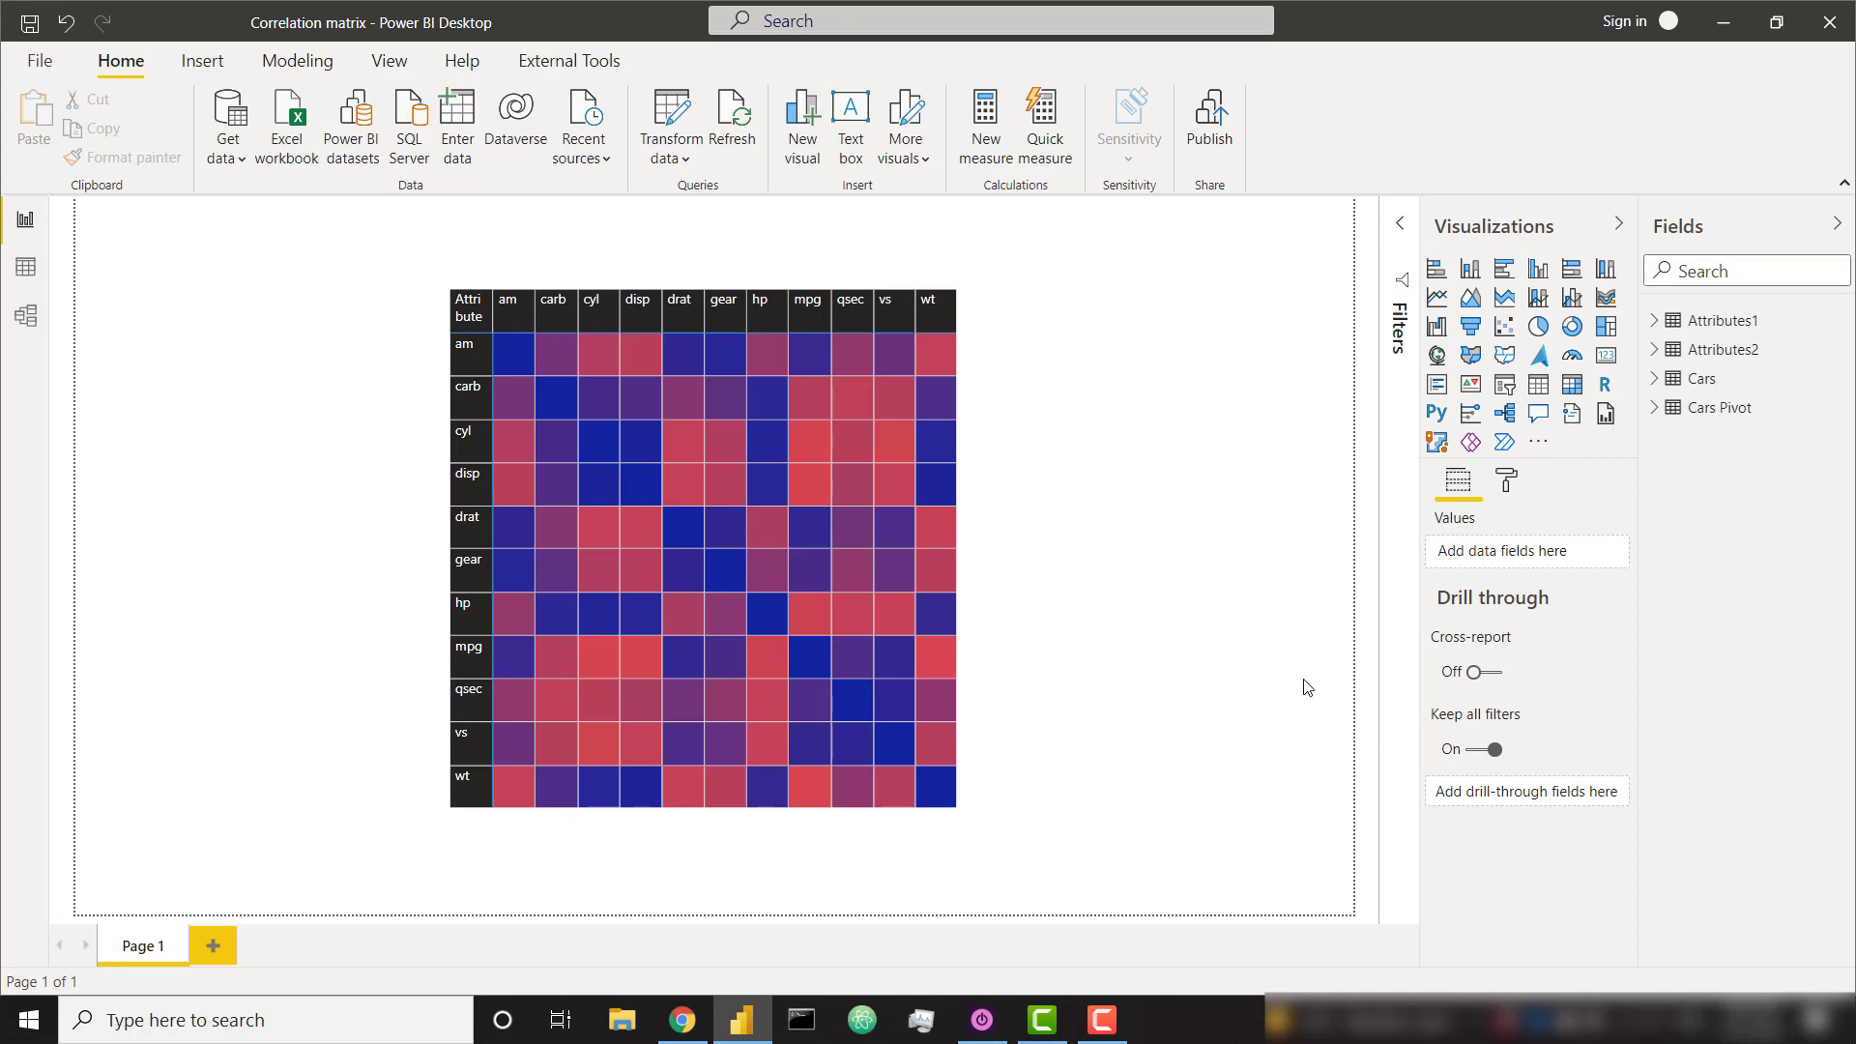
Move the correlation matrix visual to the left side of the canvas
mouse_move(1015, 530)
left_click(1030, 330)
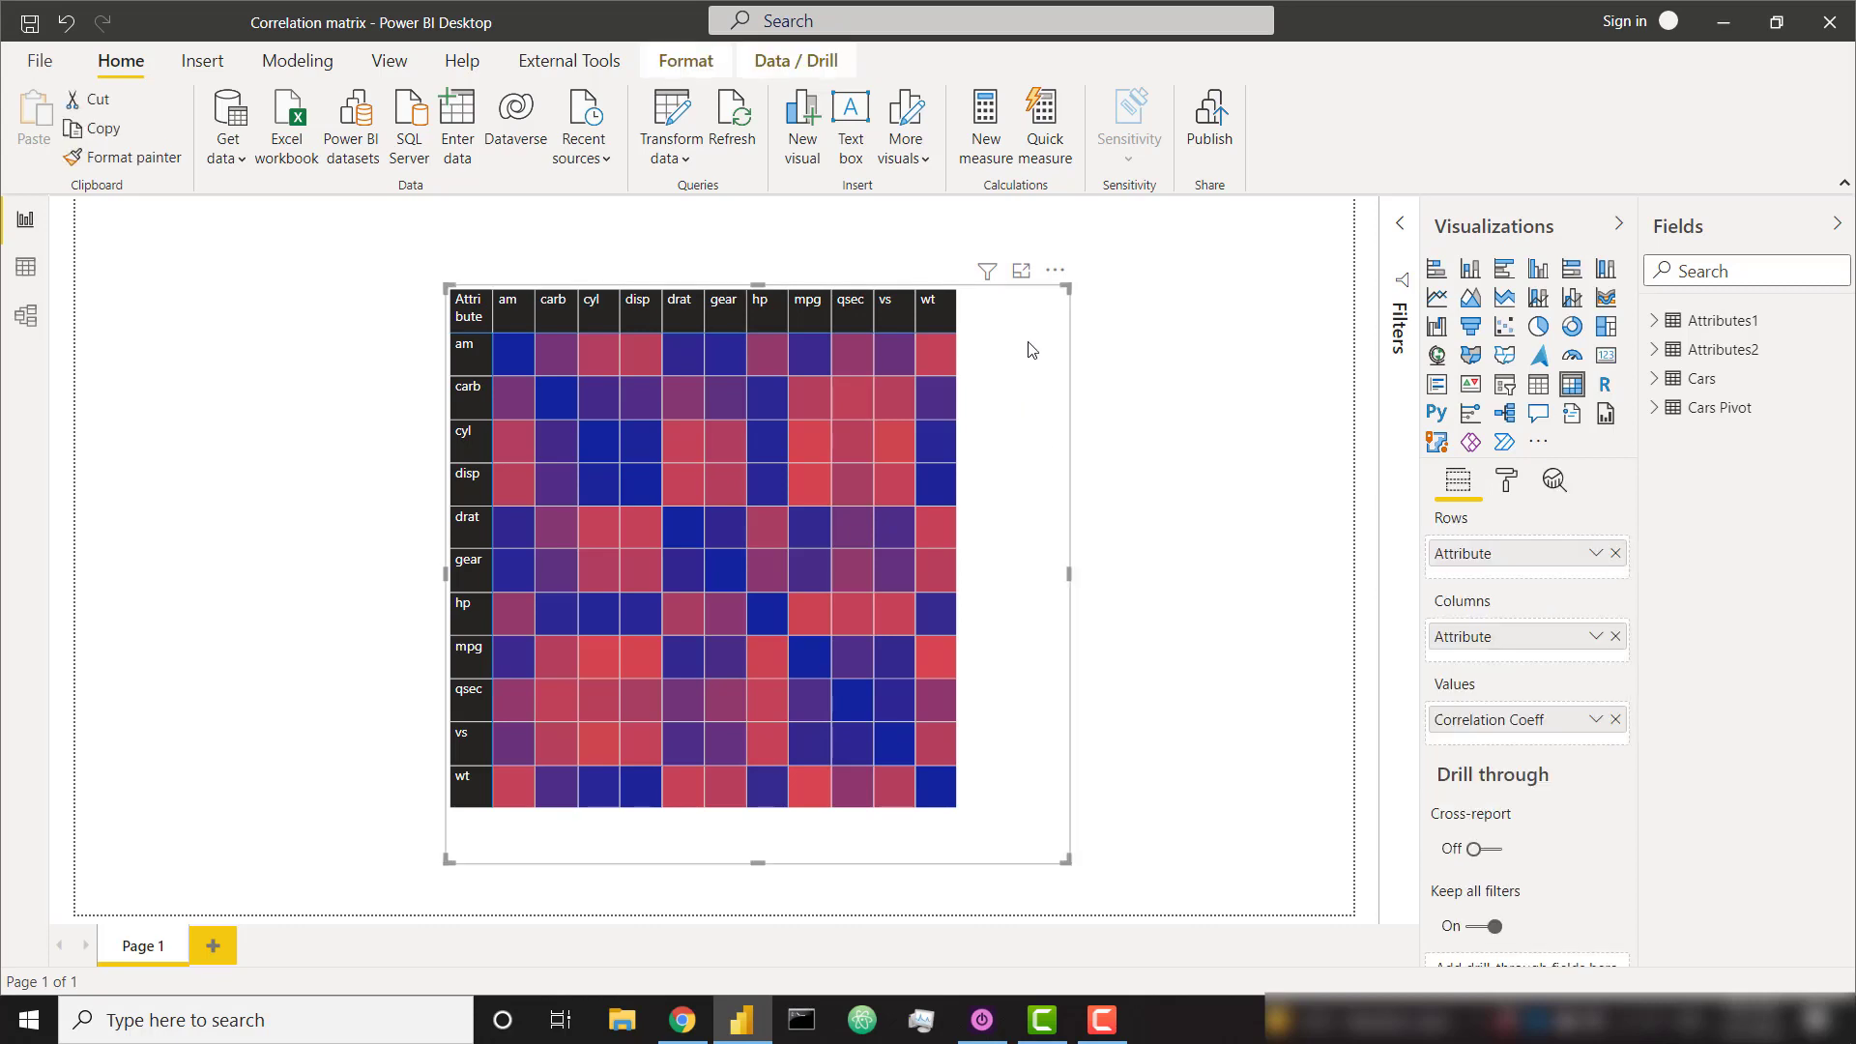
left_click_drag(988, 290, 650, 281)
left_click(967, 338)
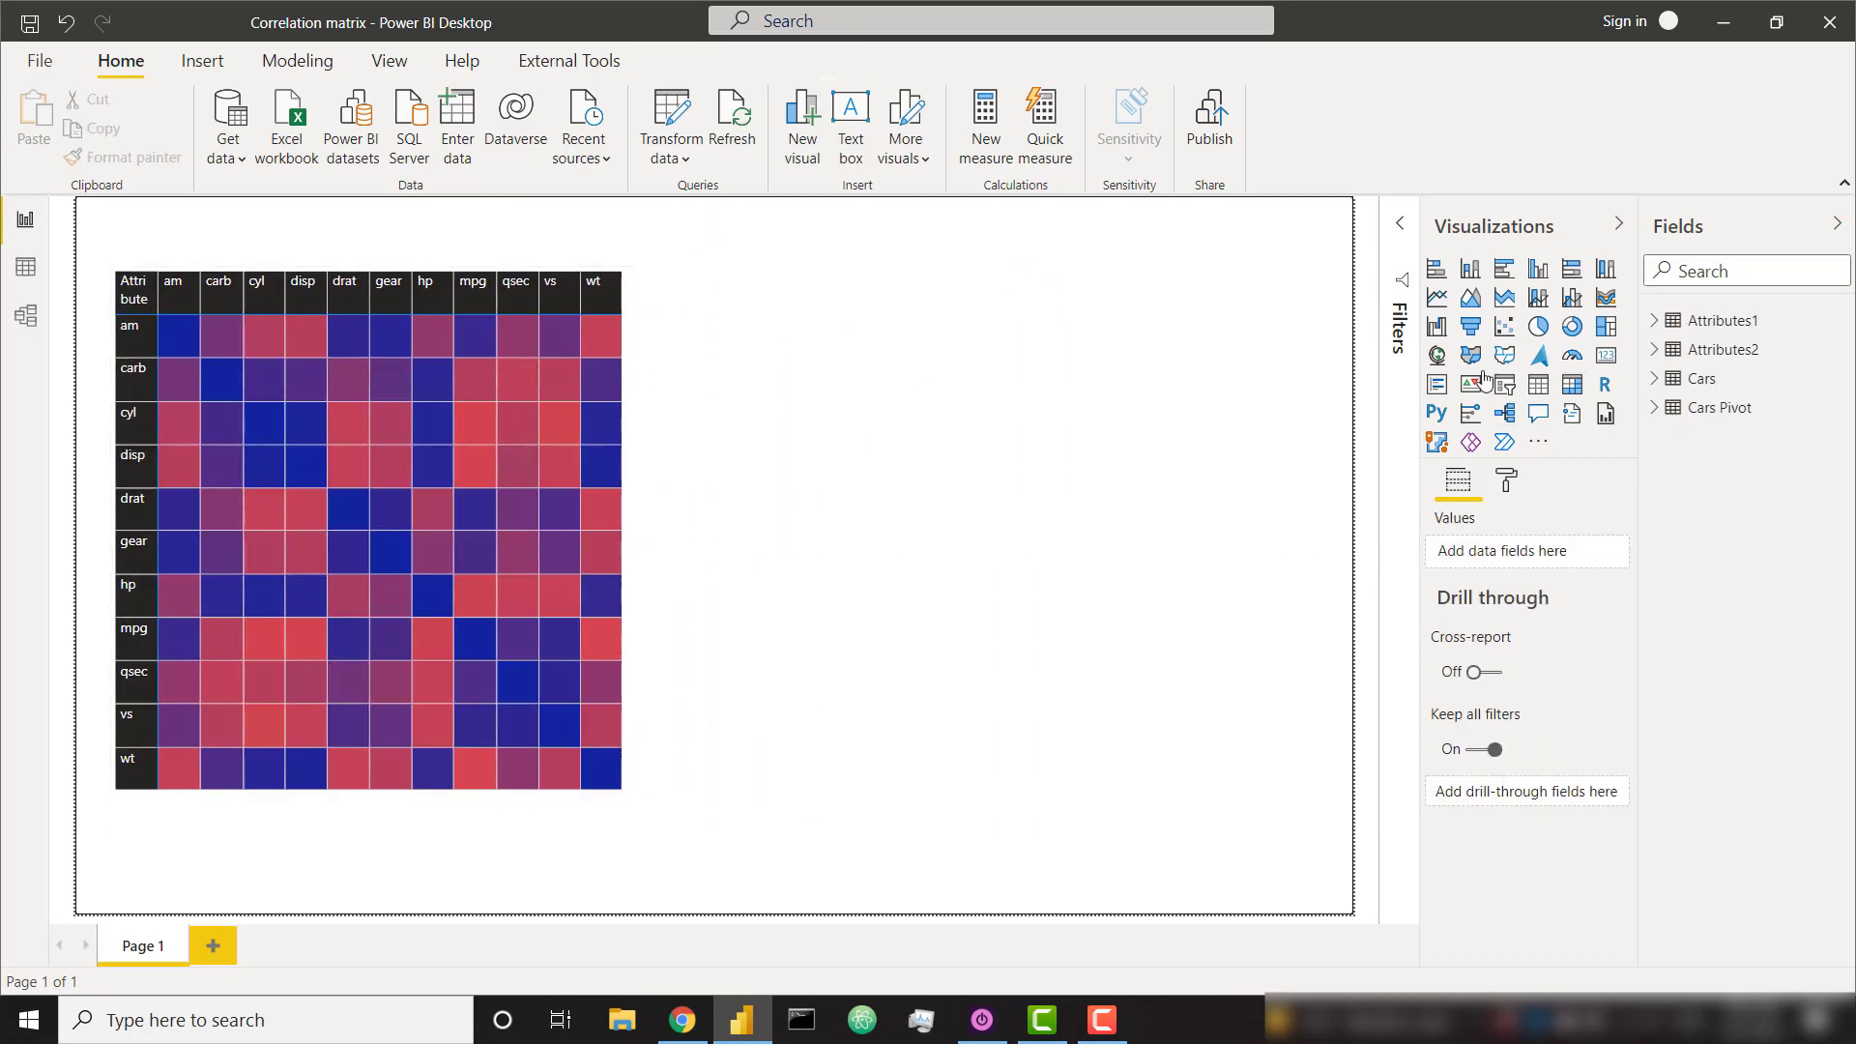
Add a scatter chart with hp on the X axis and mpg on the Y axis
left_click(1504, 326)
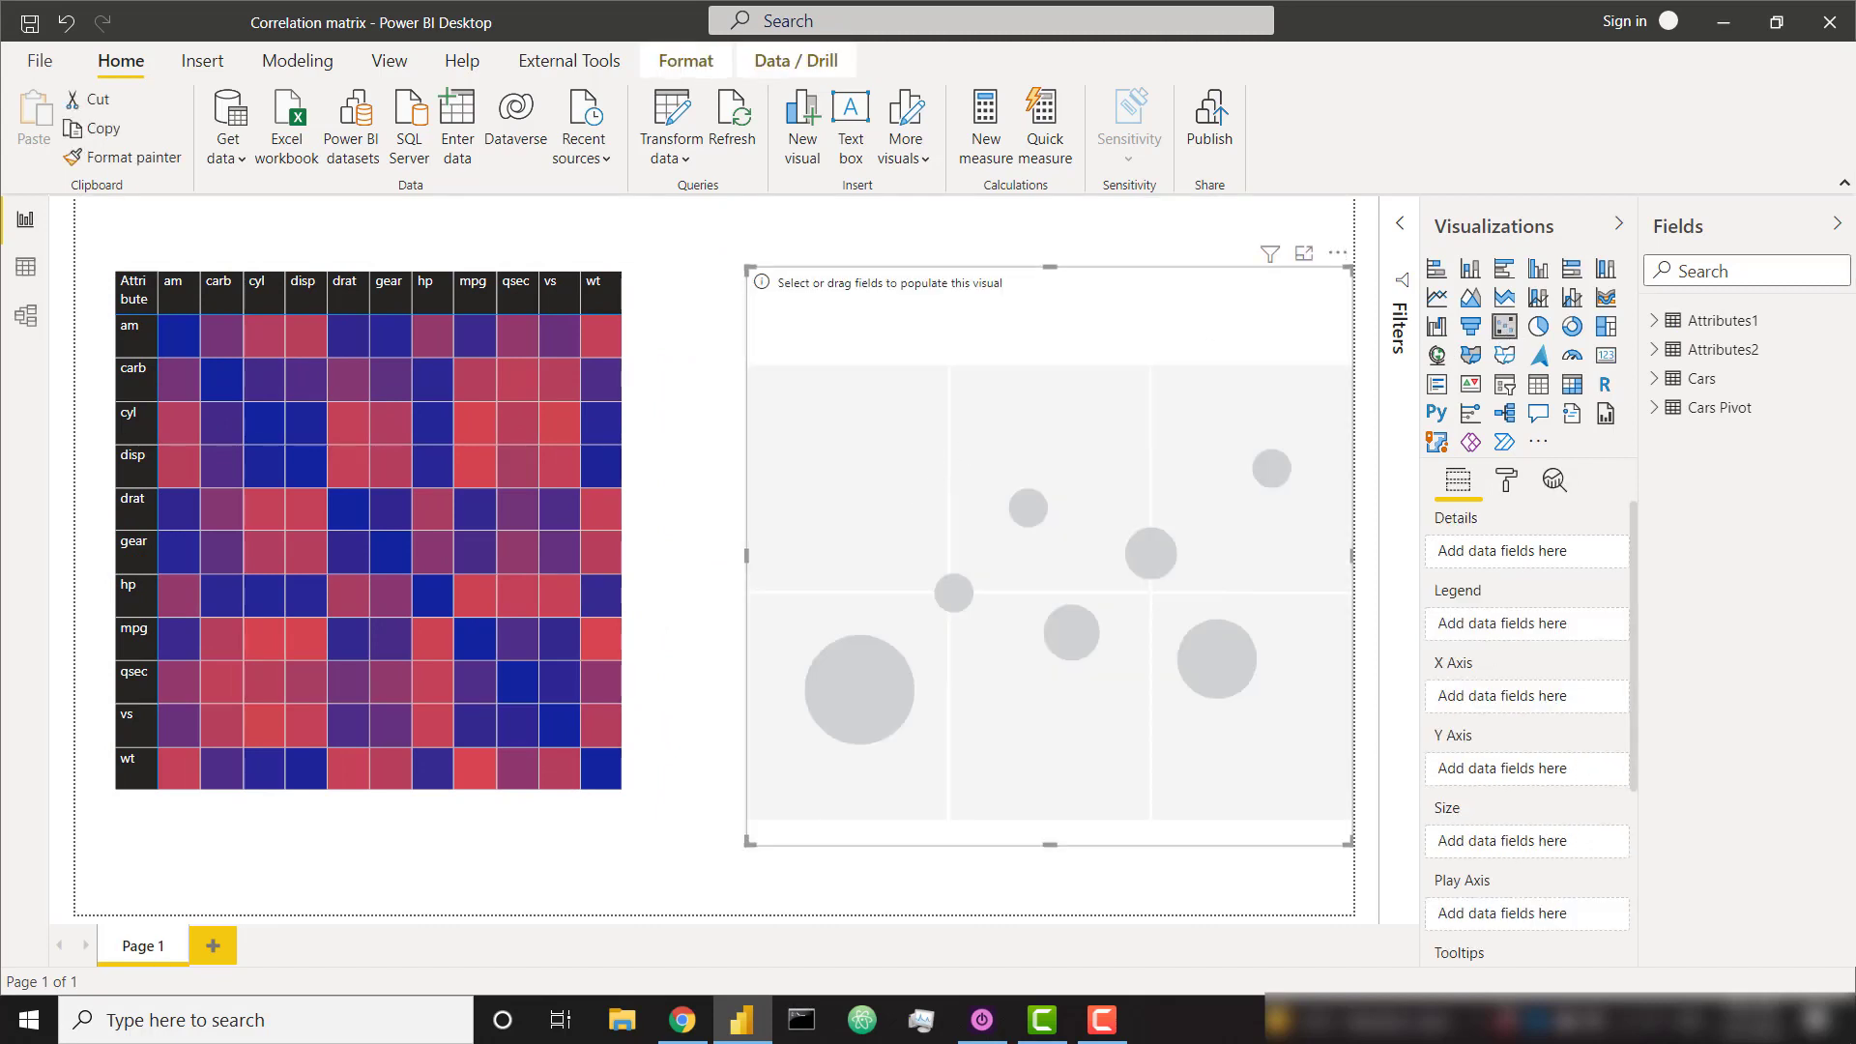
left_click(1654, 378)
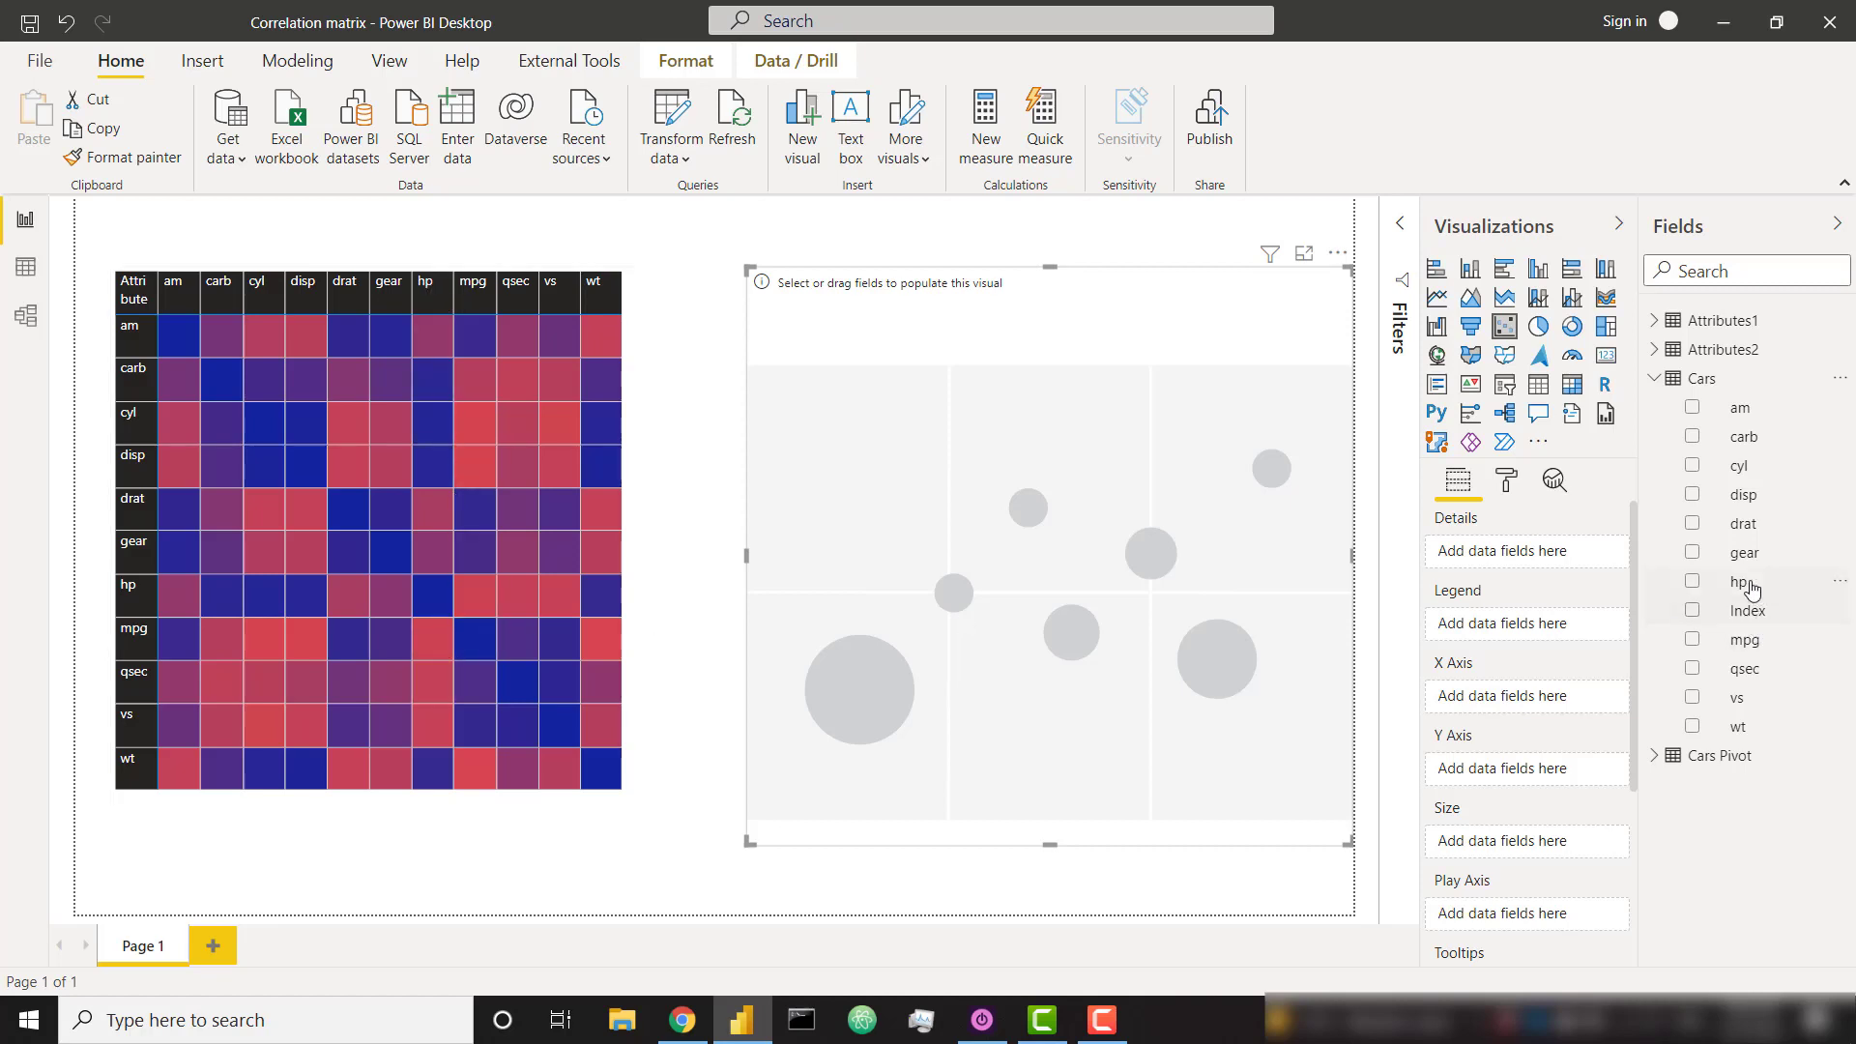
left_click_drag(1745, 583, 1508, 698)
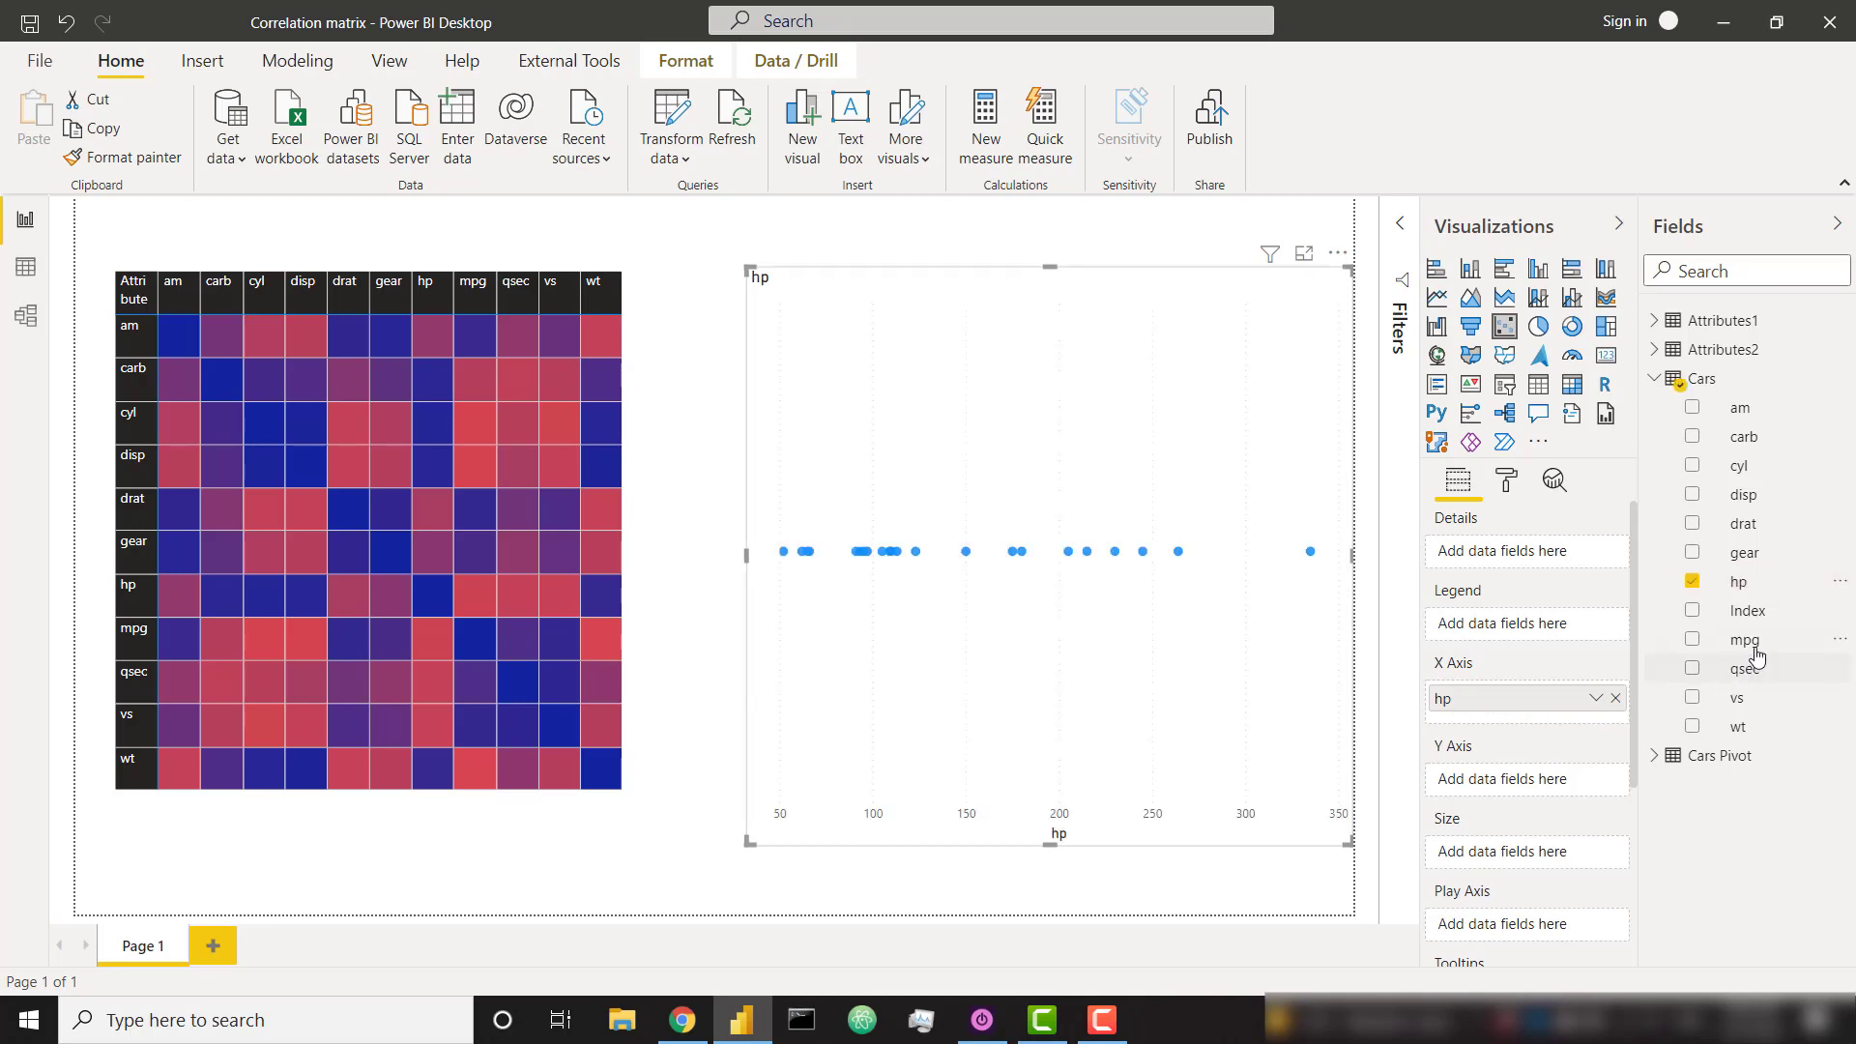
left_click_drag(1745, 639, 1508, 779)
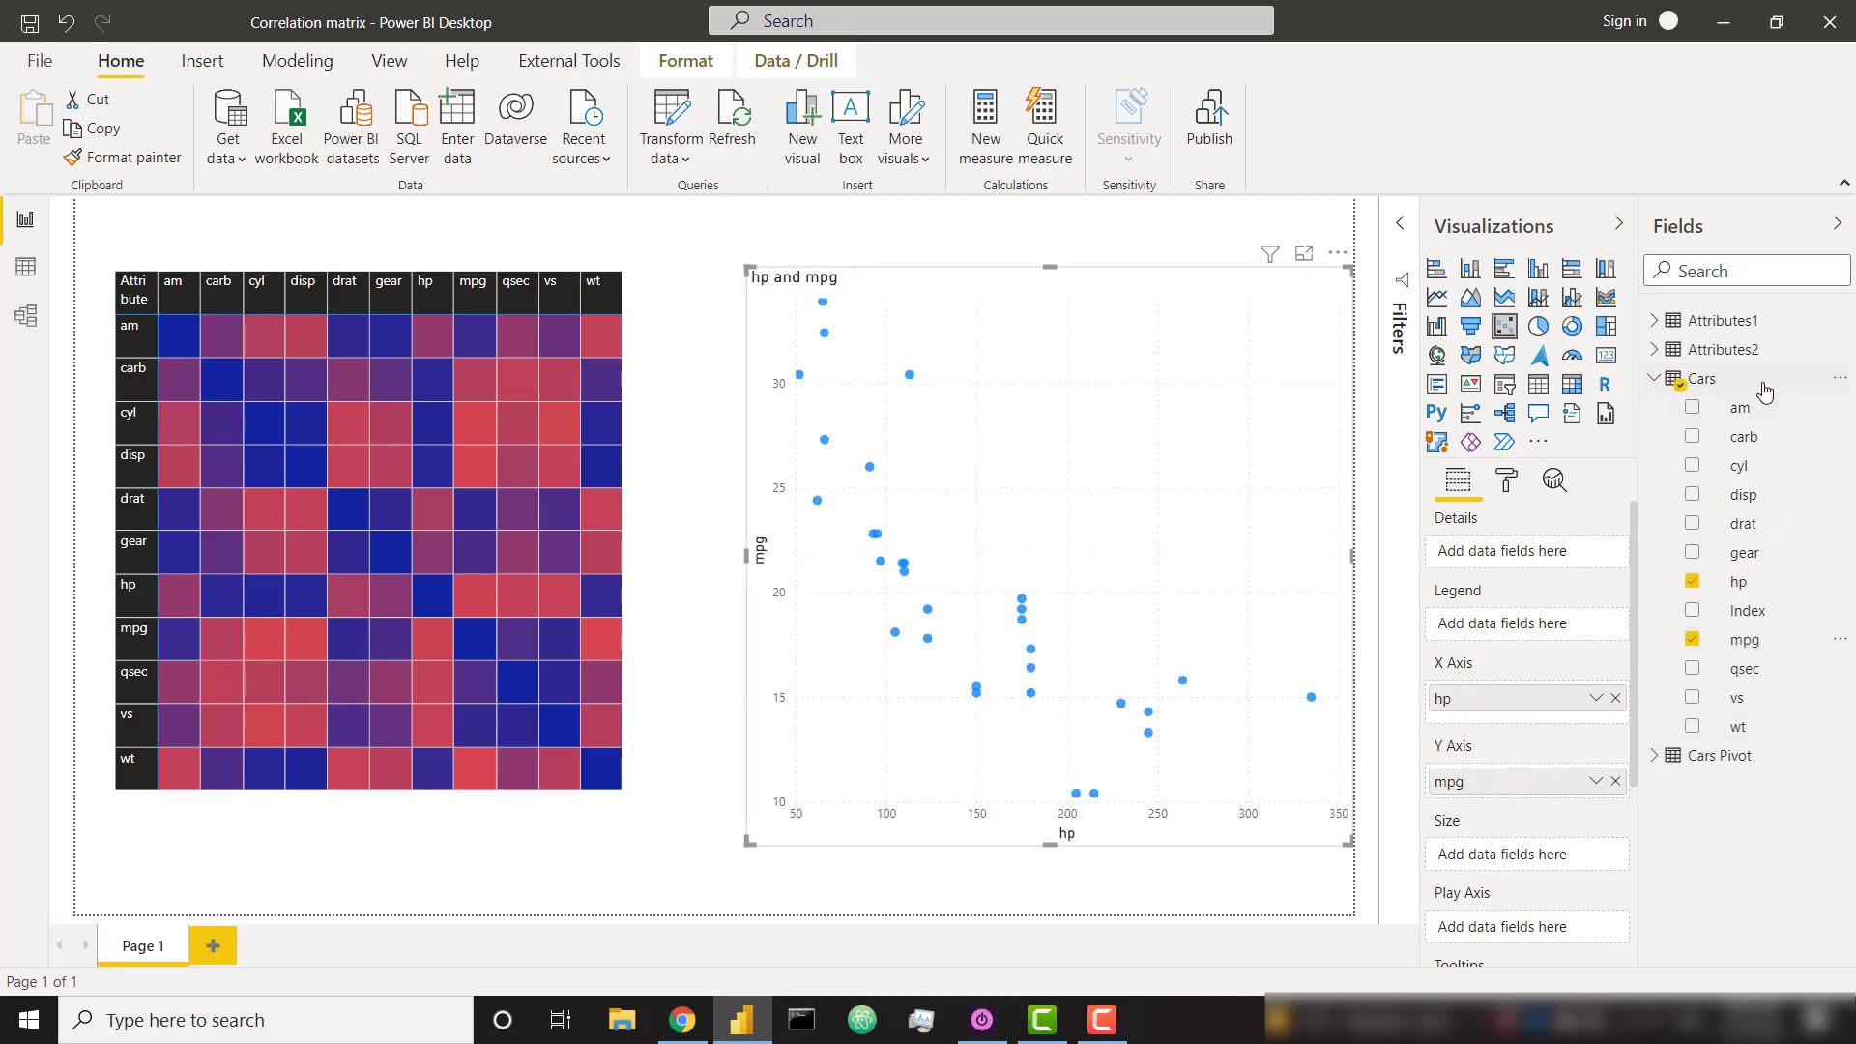
Add a trend line to the scatter chart and replace mpg with cyl on the Y axis
left_click(1554, 480)
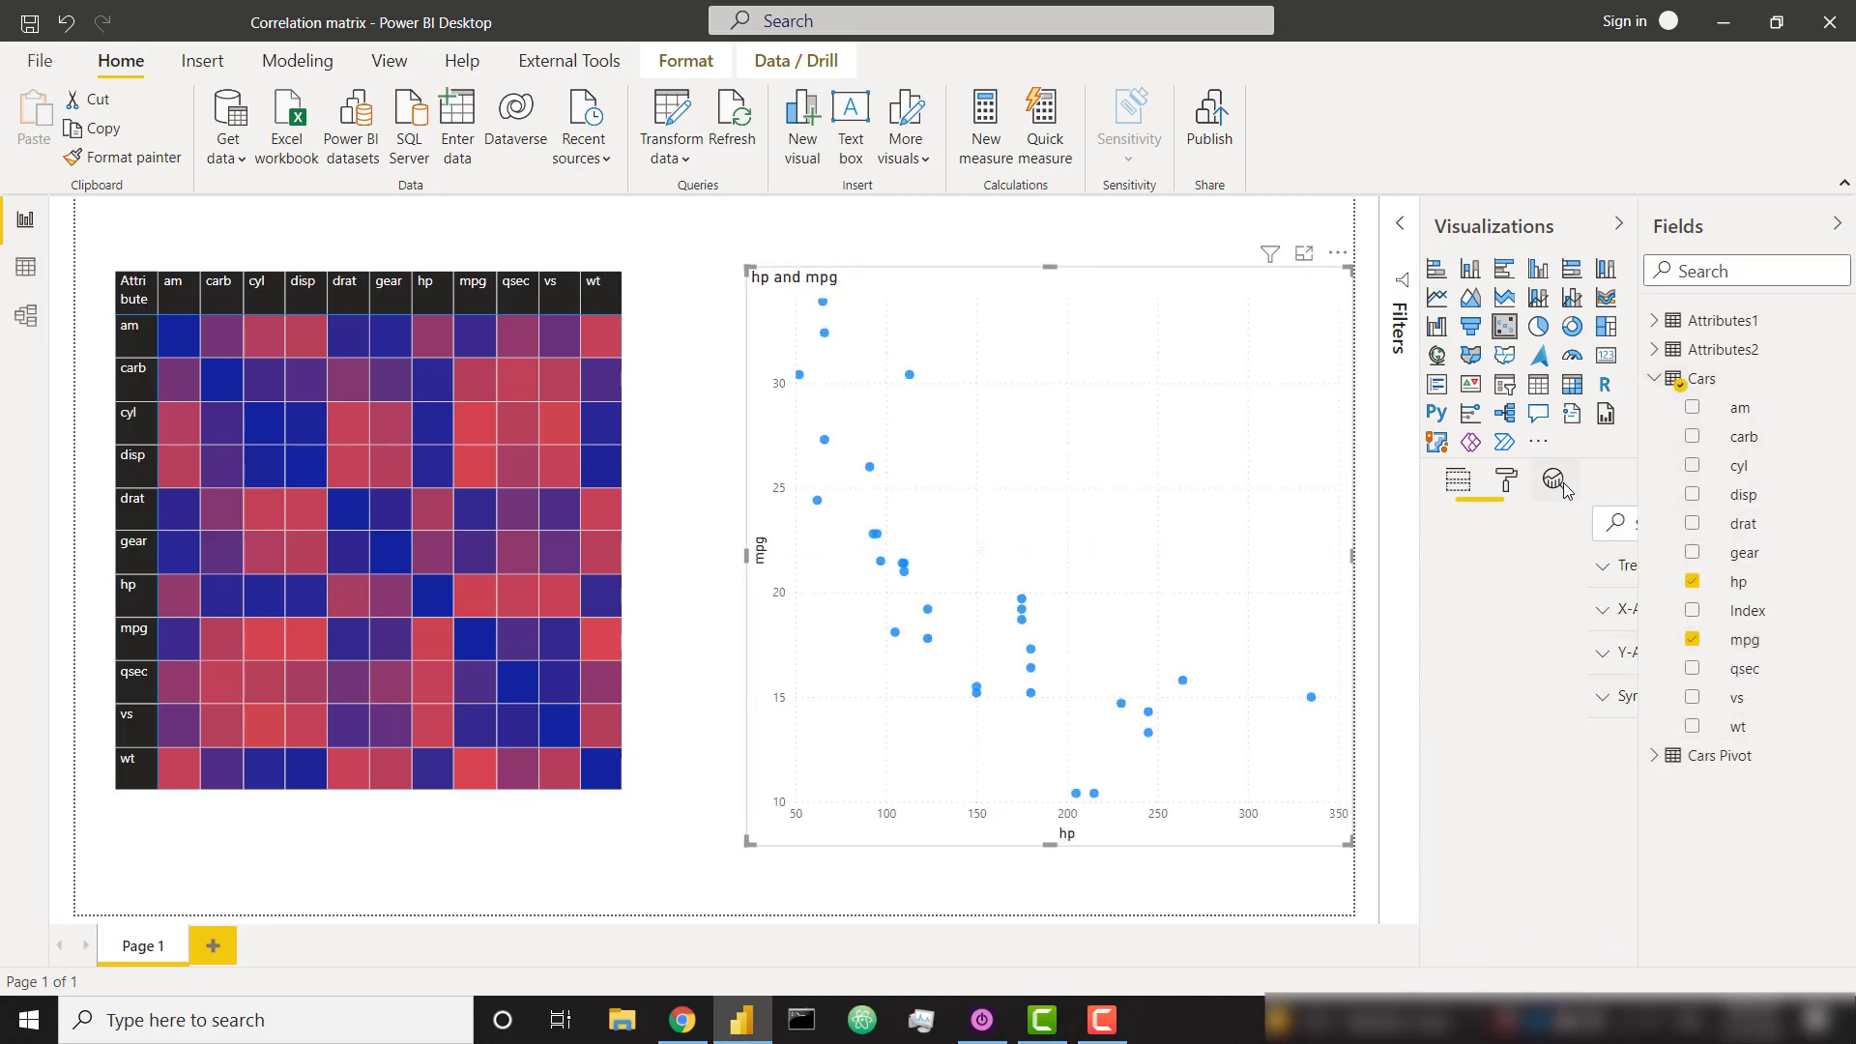
left_click(1533, 578)
left_click(1492, 634)
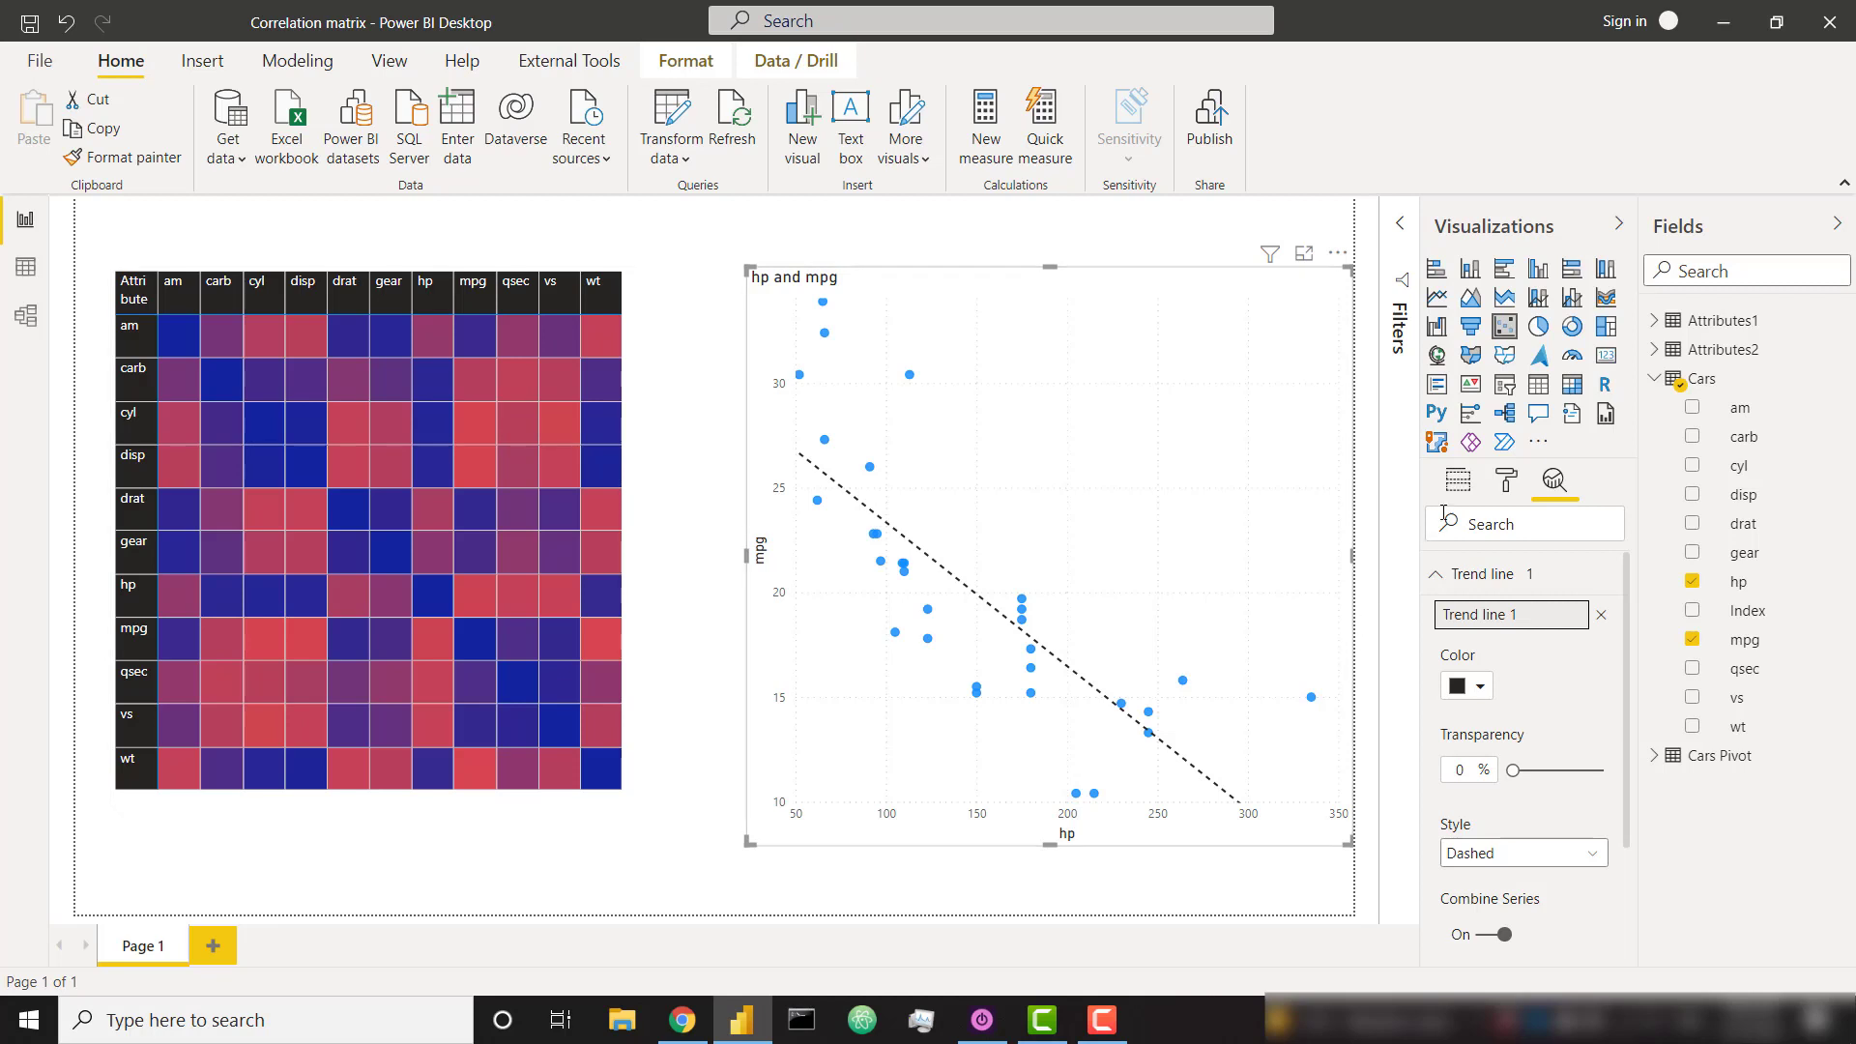
left_click(1458, 481)
left_click(1621, 795)
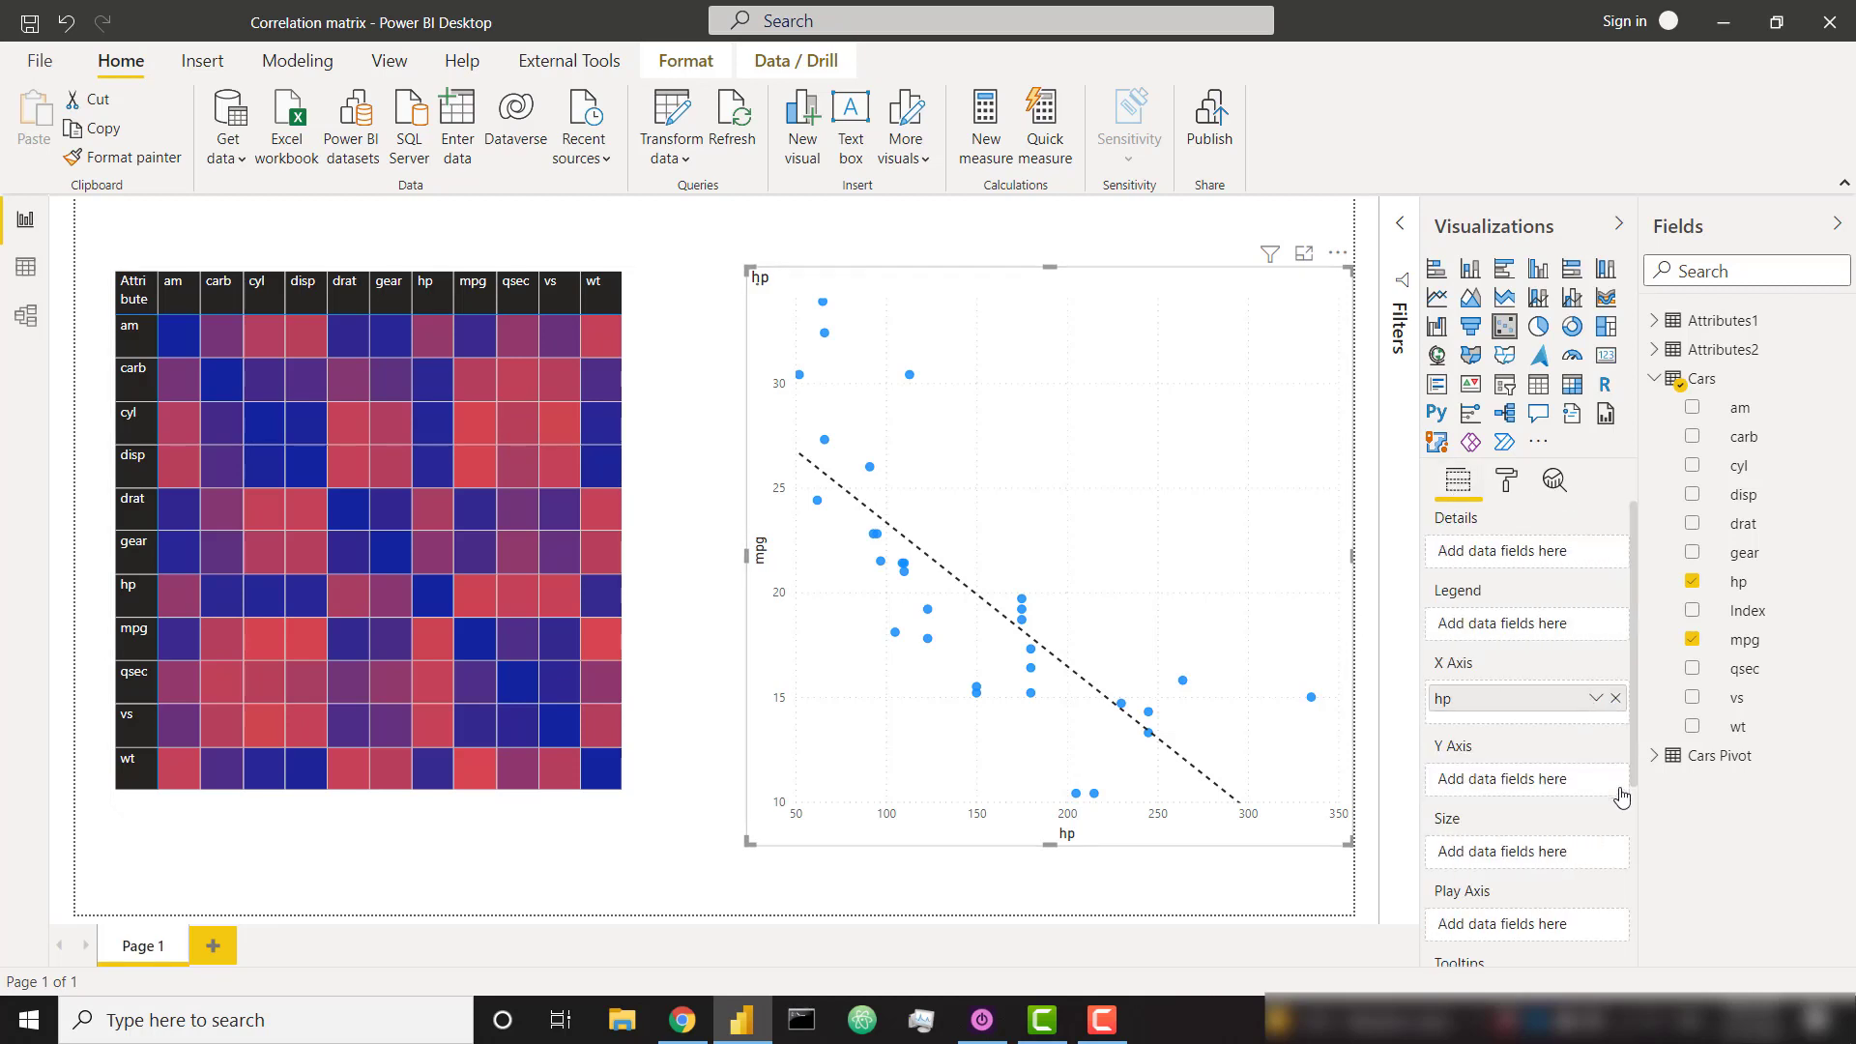
left_click_drag(1751, 470, 1532, 781)
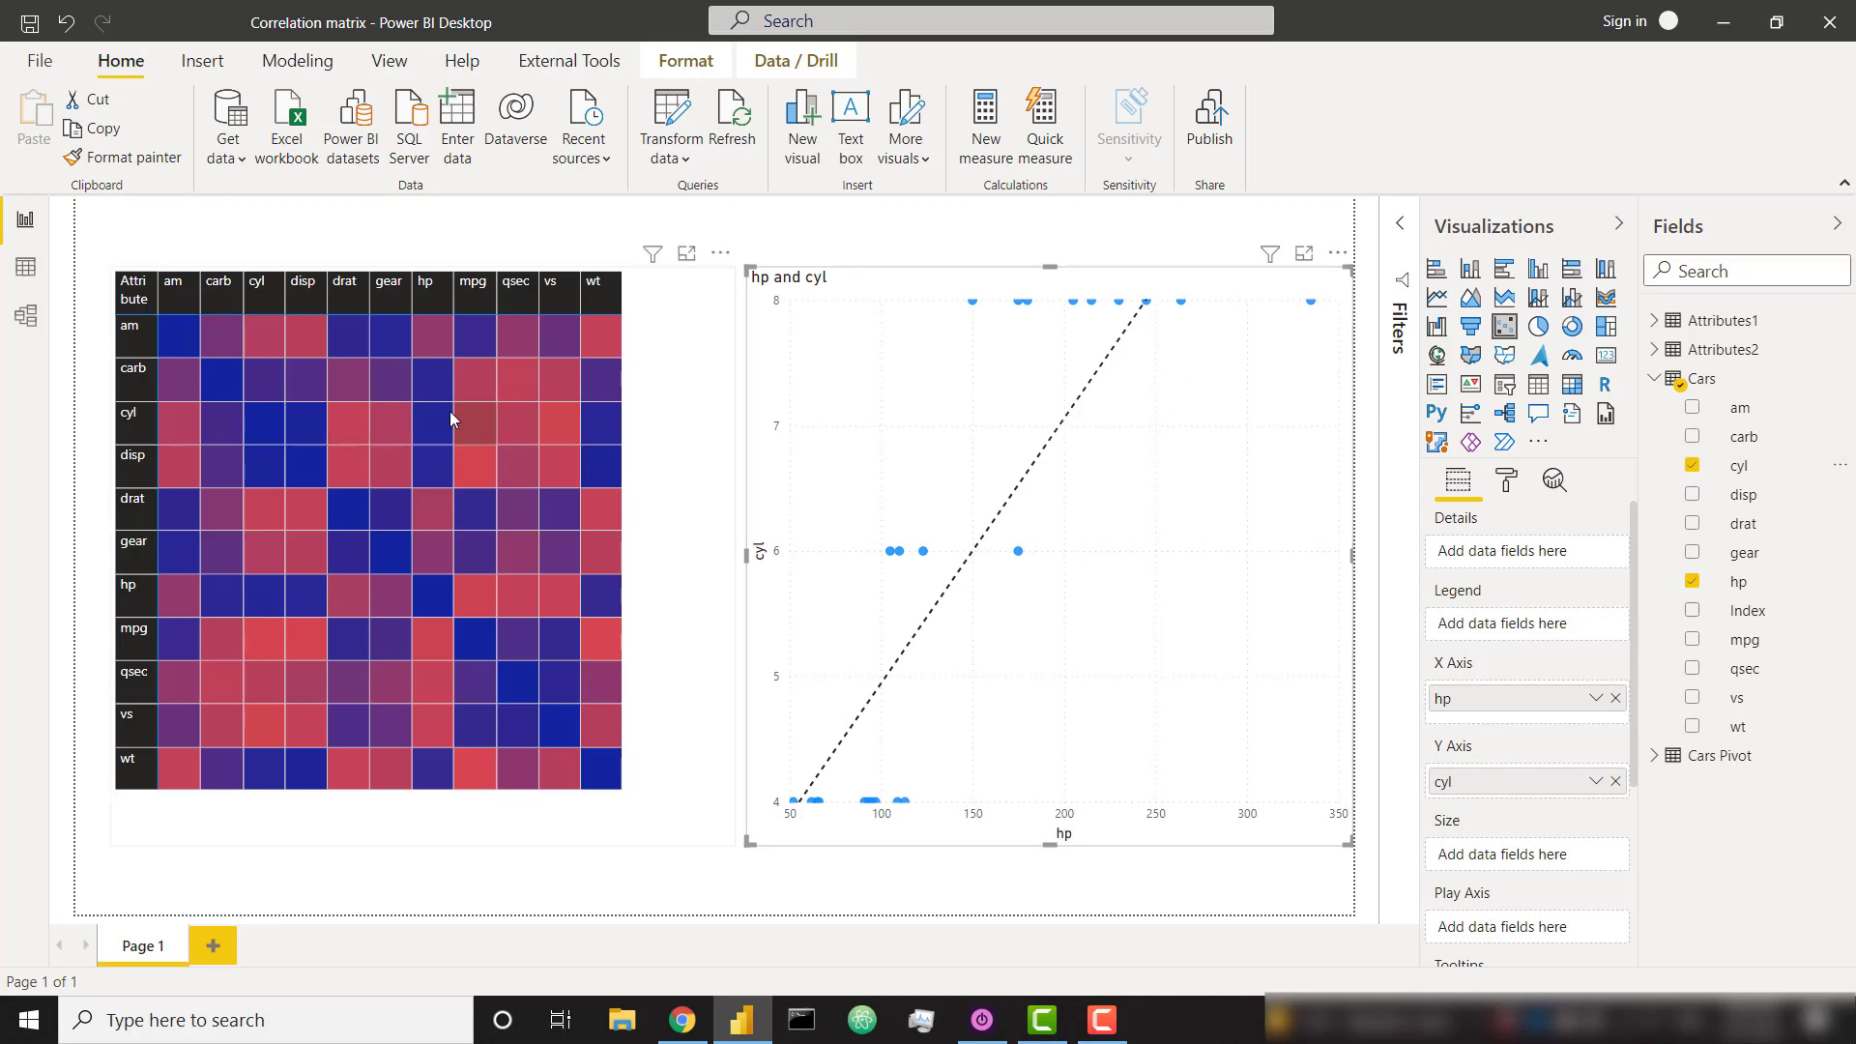
mouse_move(437, 422)
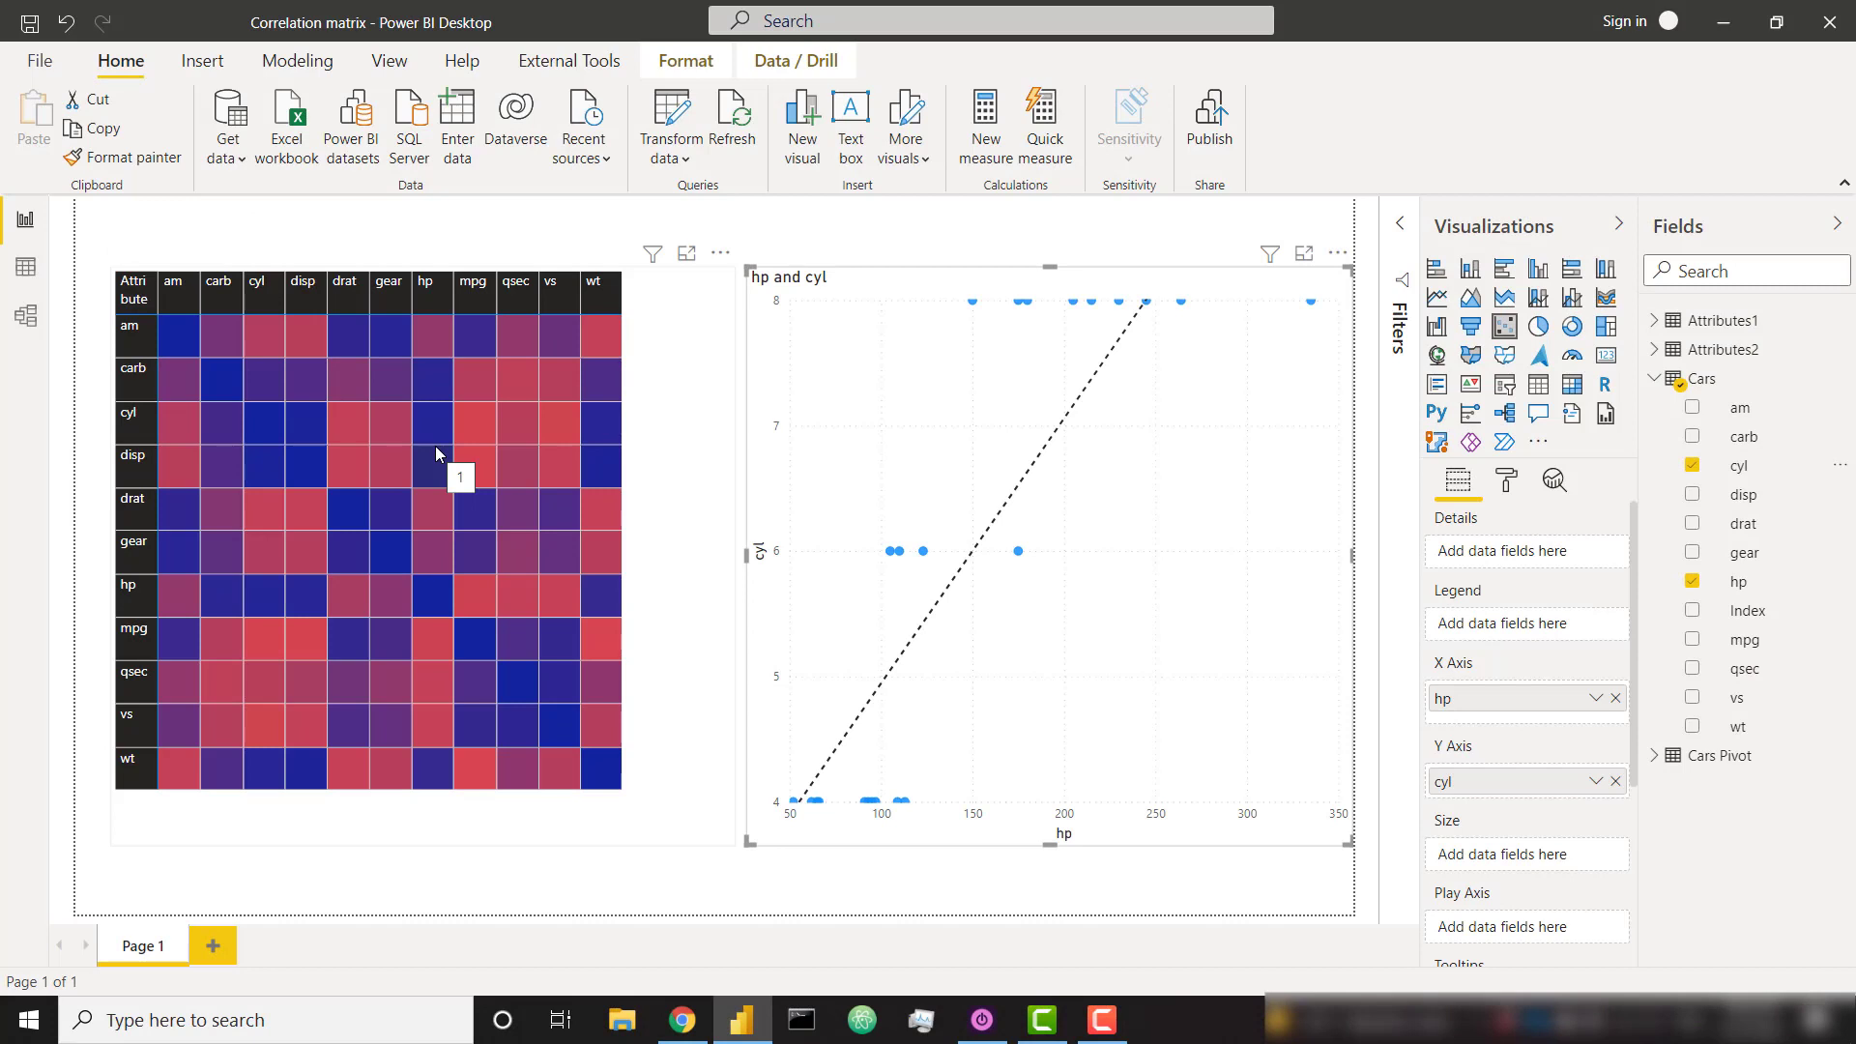
Show the Cars table's raw data in Data view, then switch to the mtcars page in Chrome
left_click(25, 266)
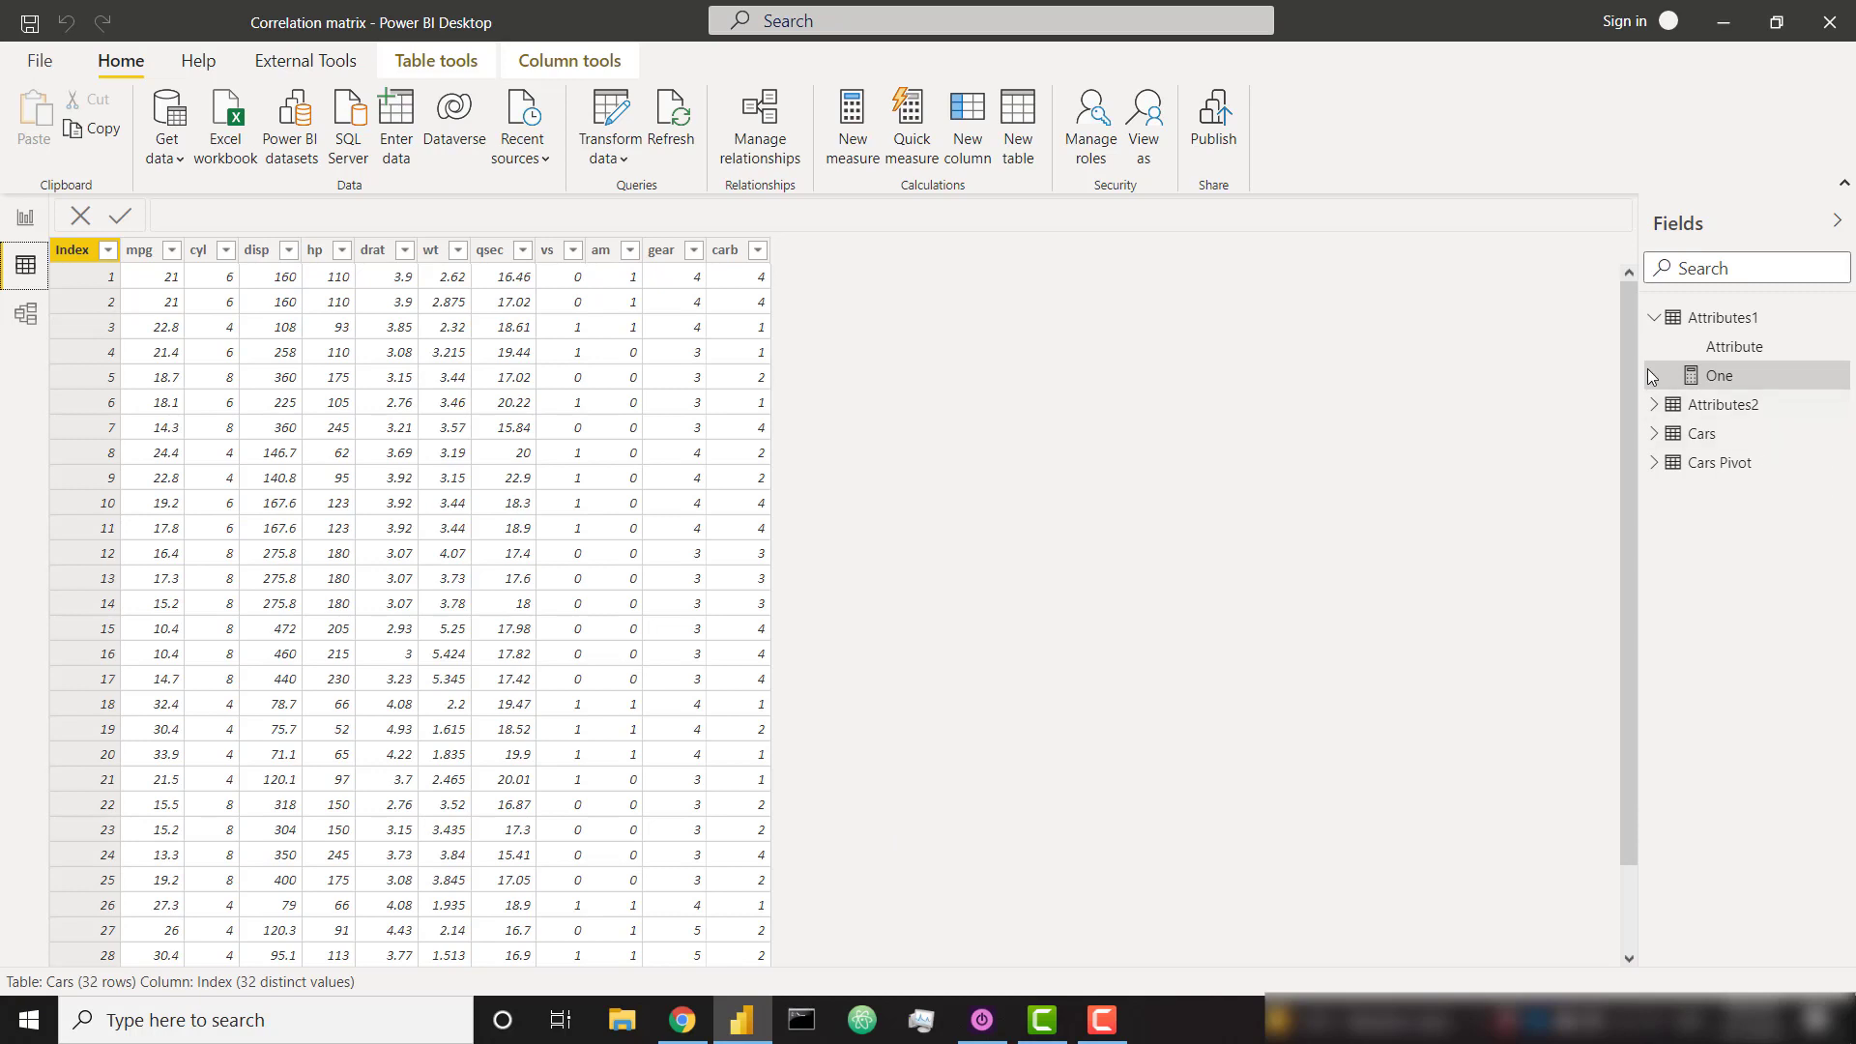
left_click(1654, 324)
left_click(1705, 377)
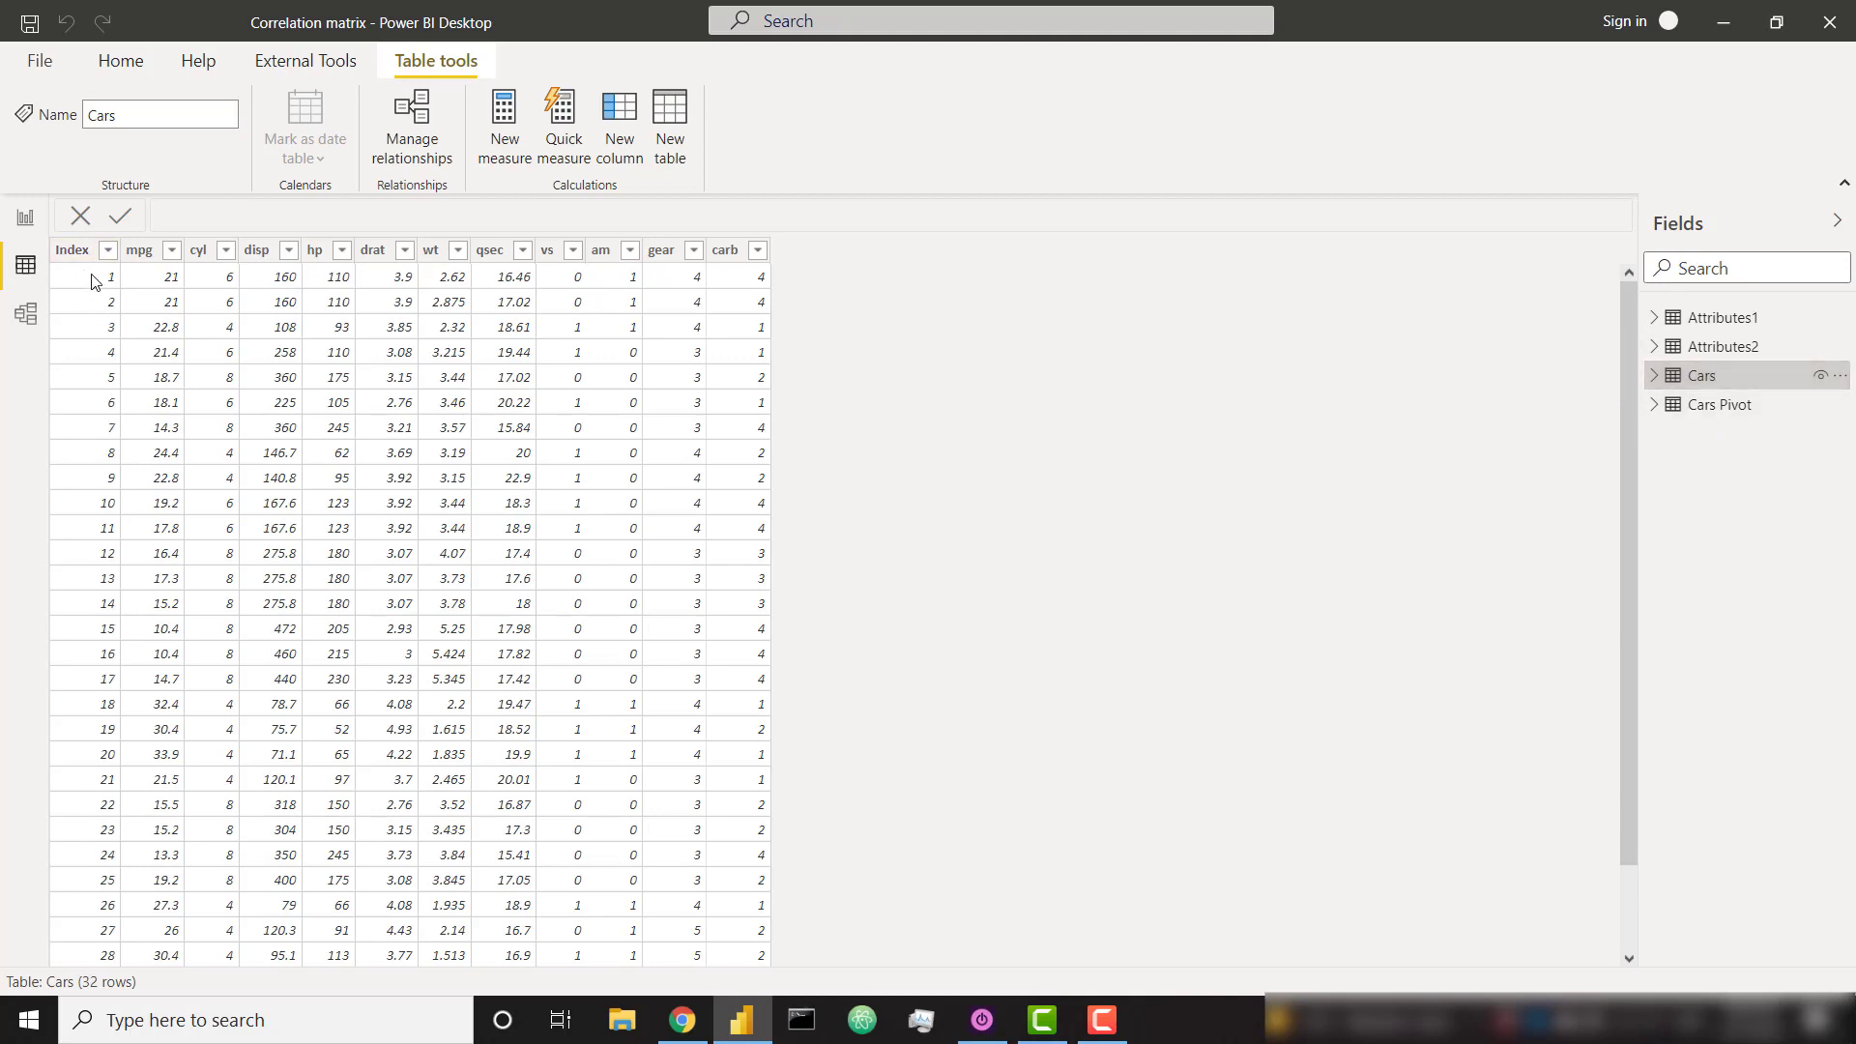
scroll(279, 696, "down", 2)
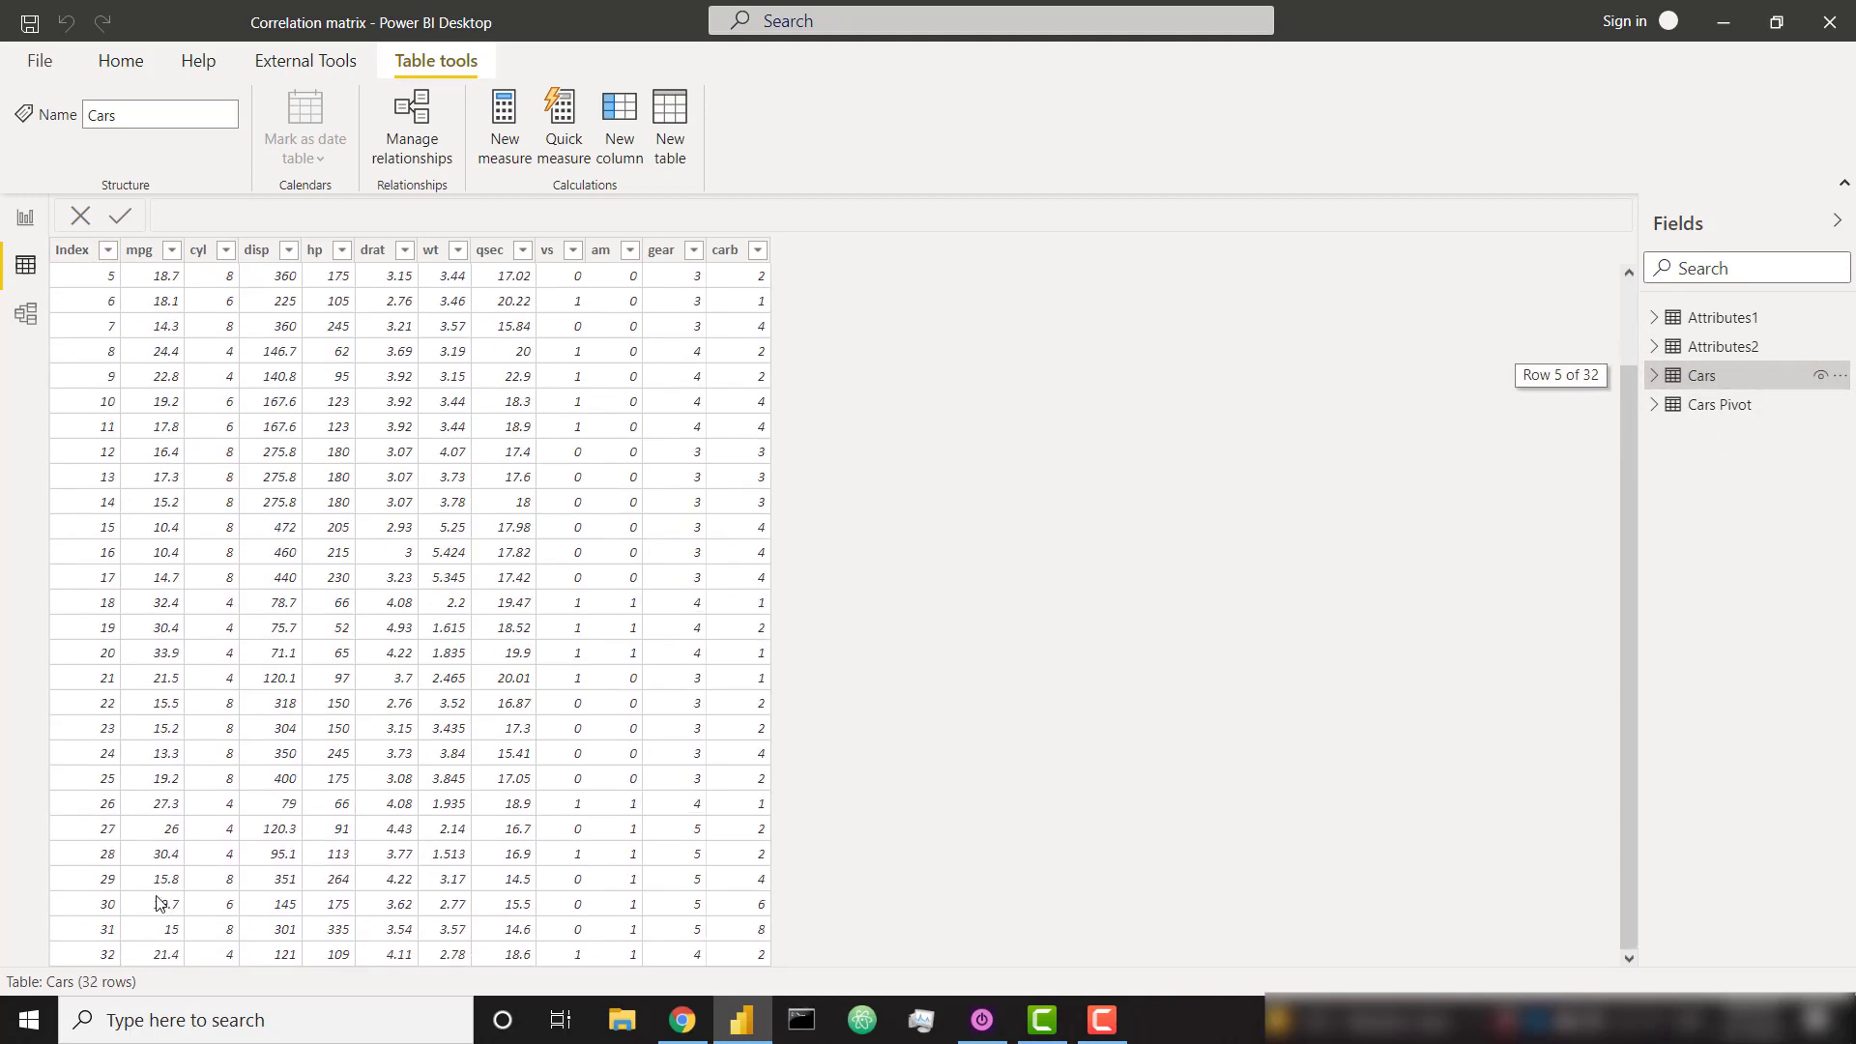
scroll(154, 309, "up", 2)
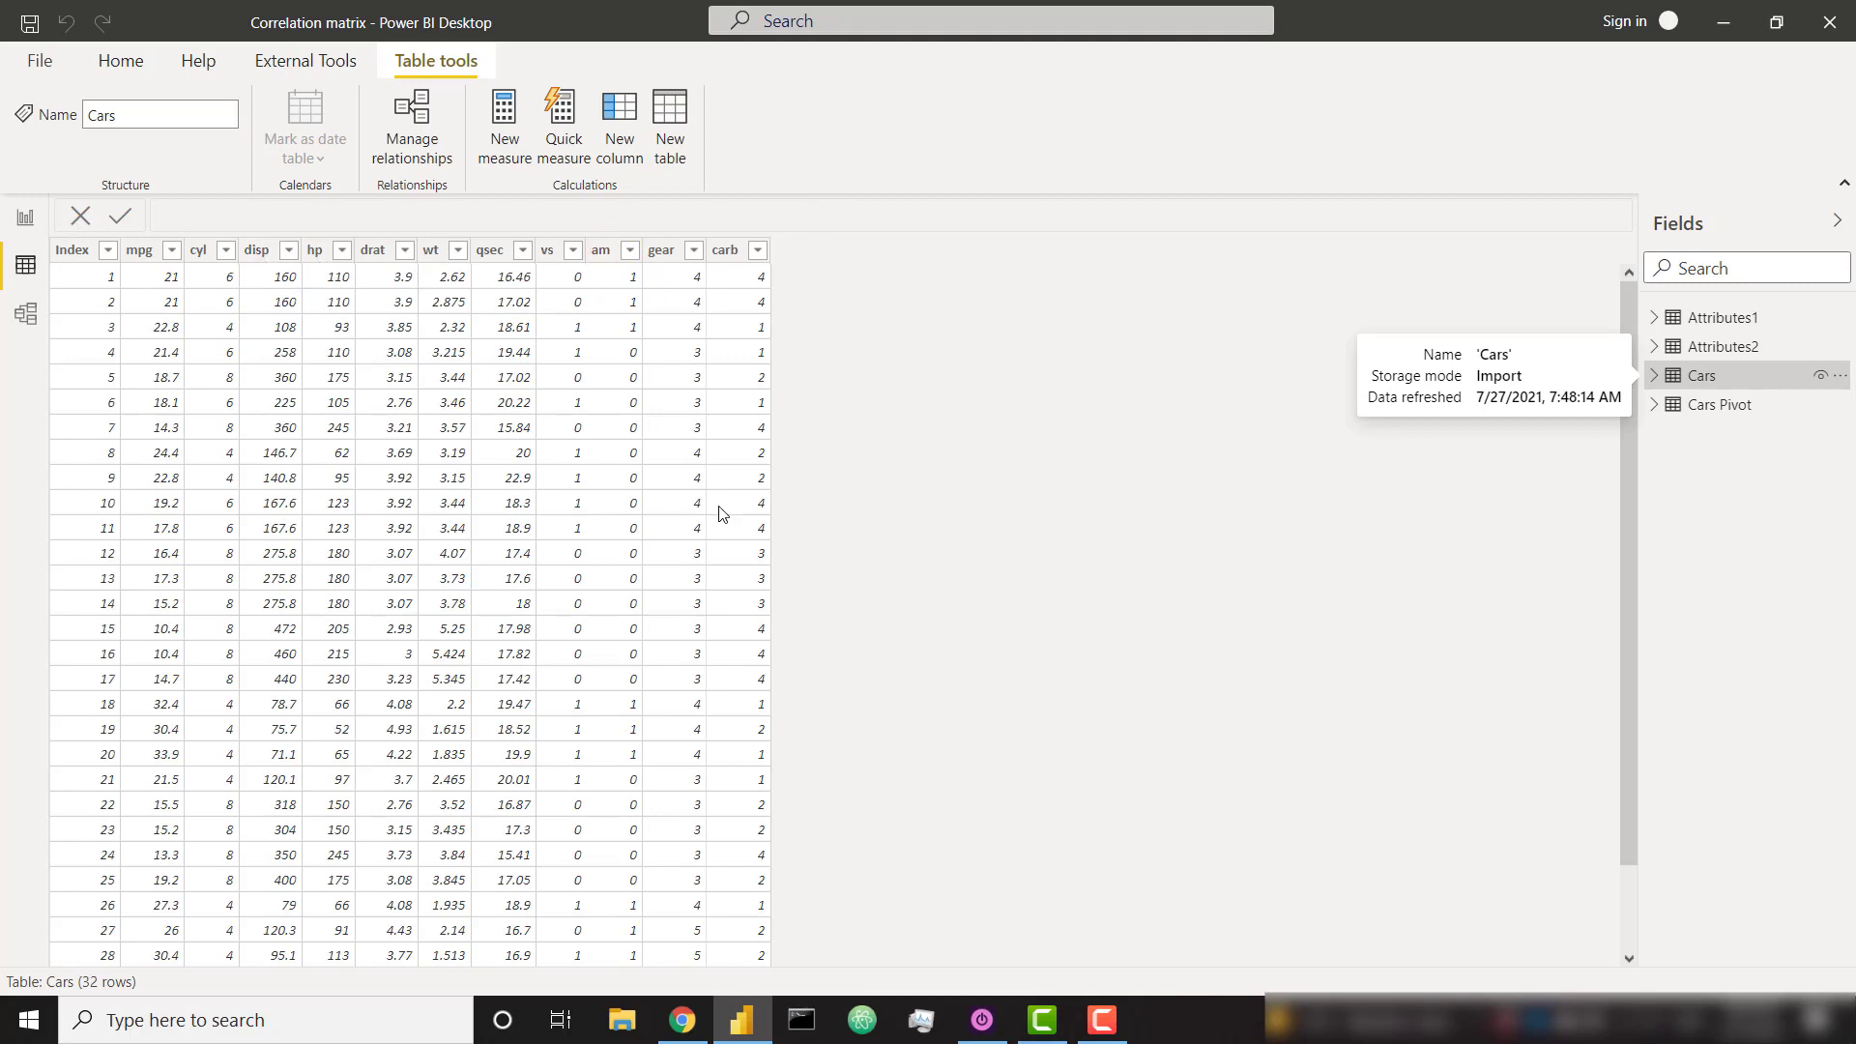
left_click(683, 1020)
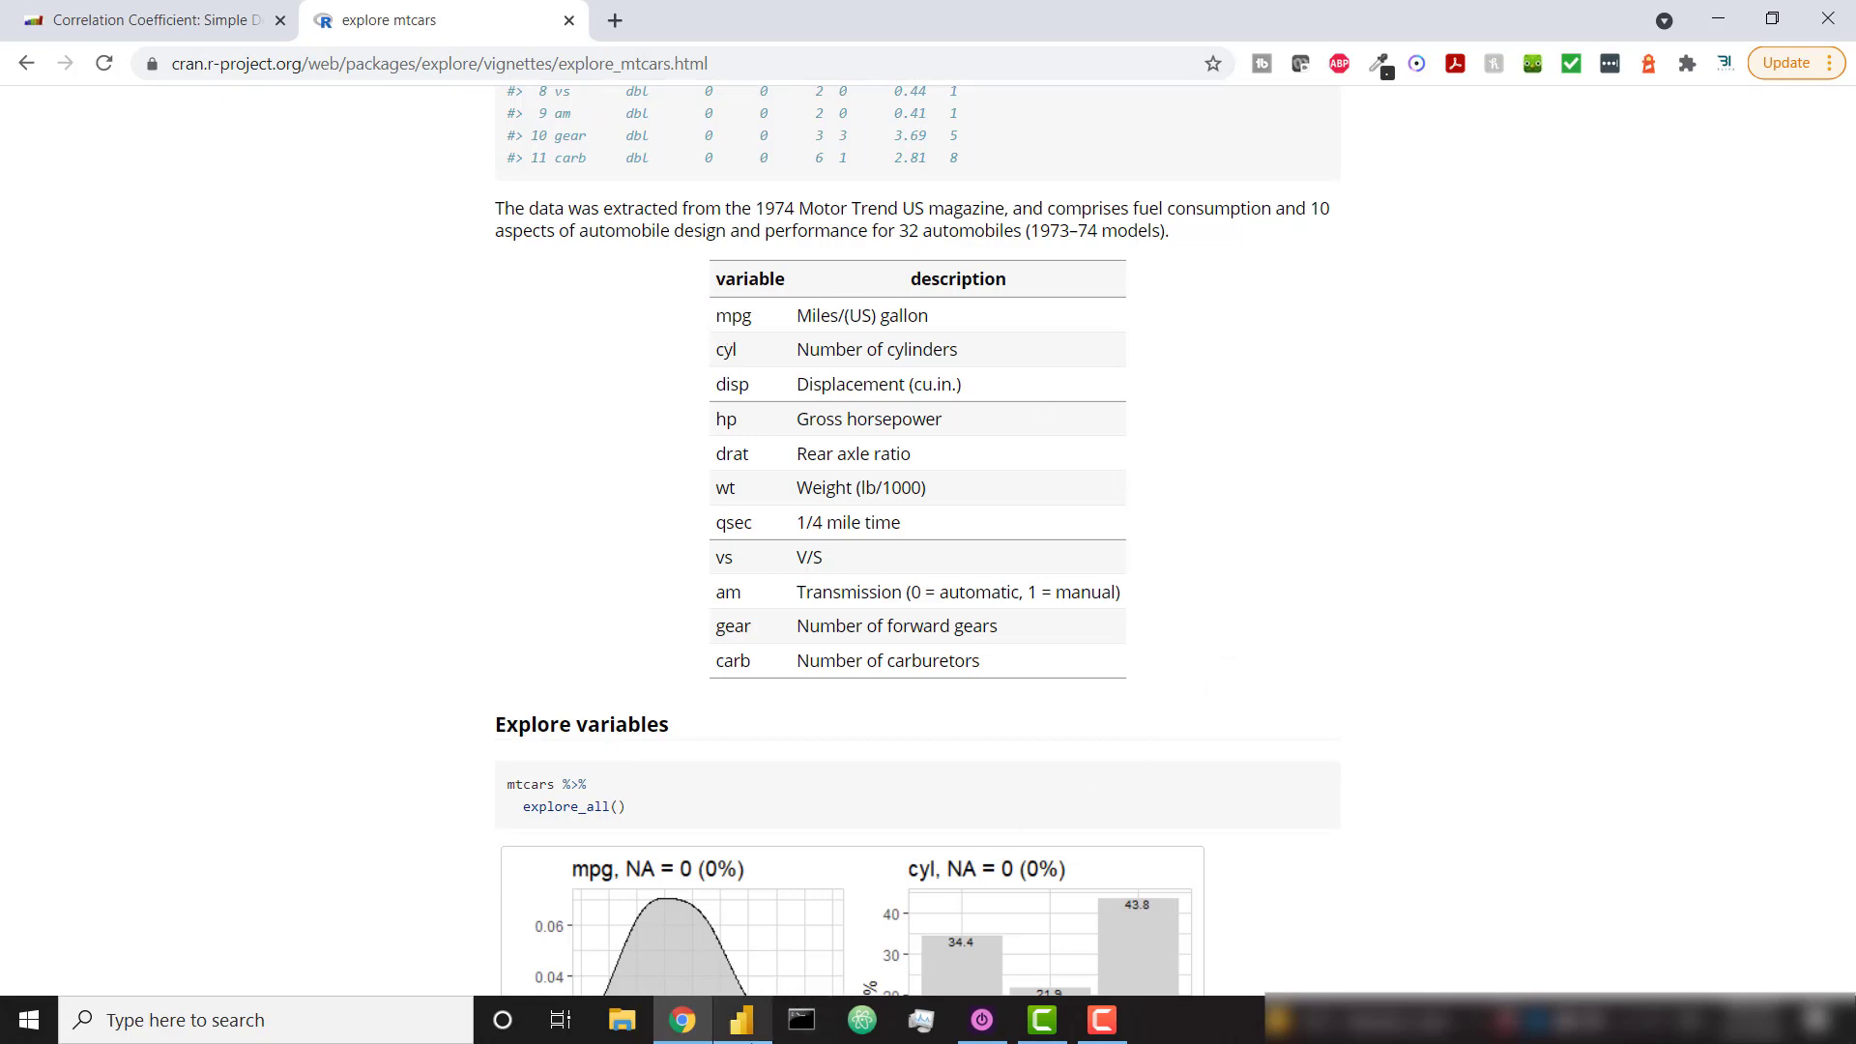
After reading the mtcars variable descriptions, return to the Cars data in Power BI
left_click(741, 1025)
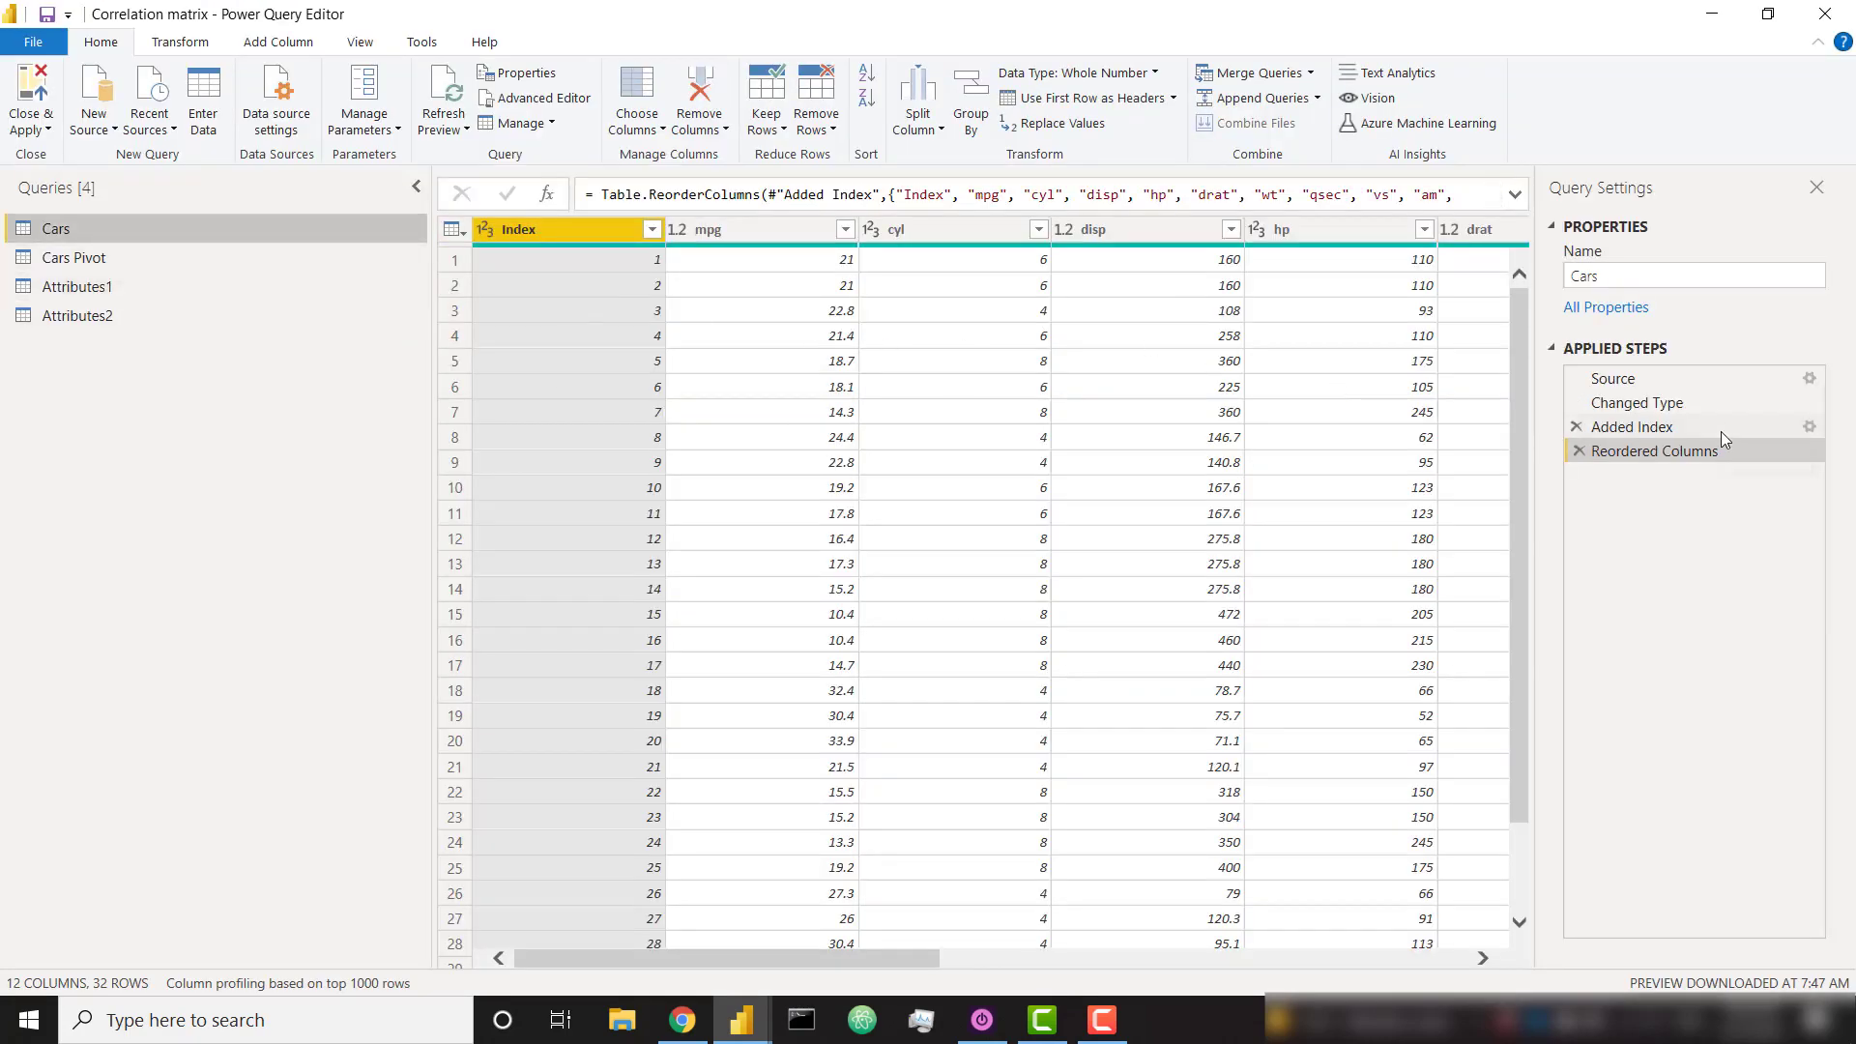
left_click(1725, 428)
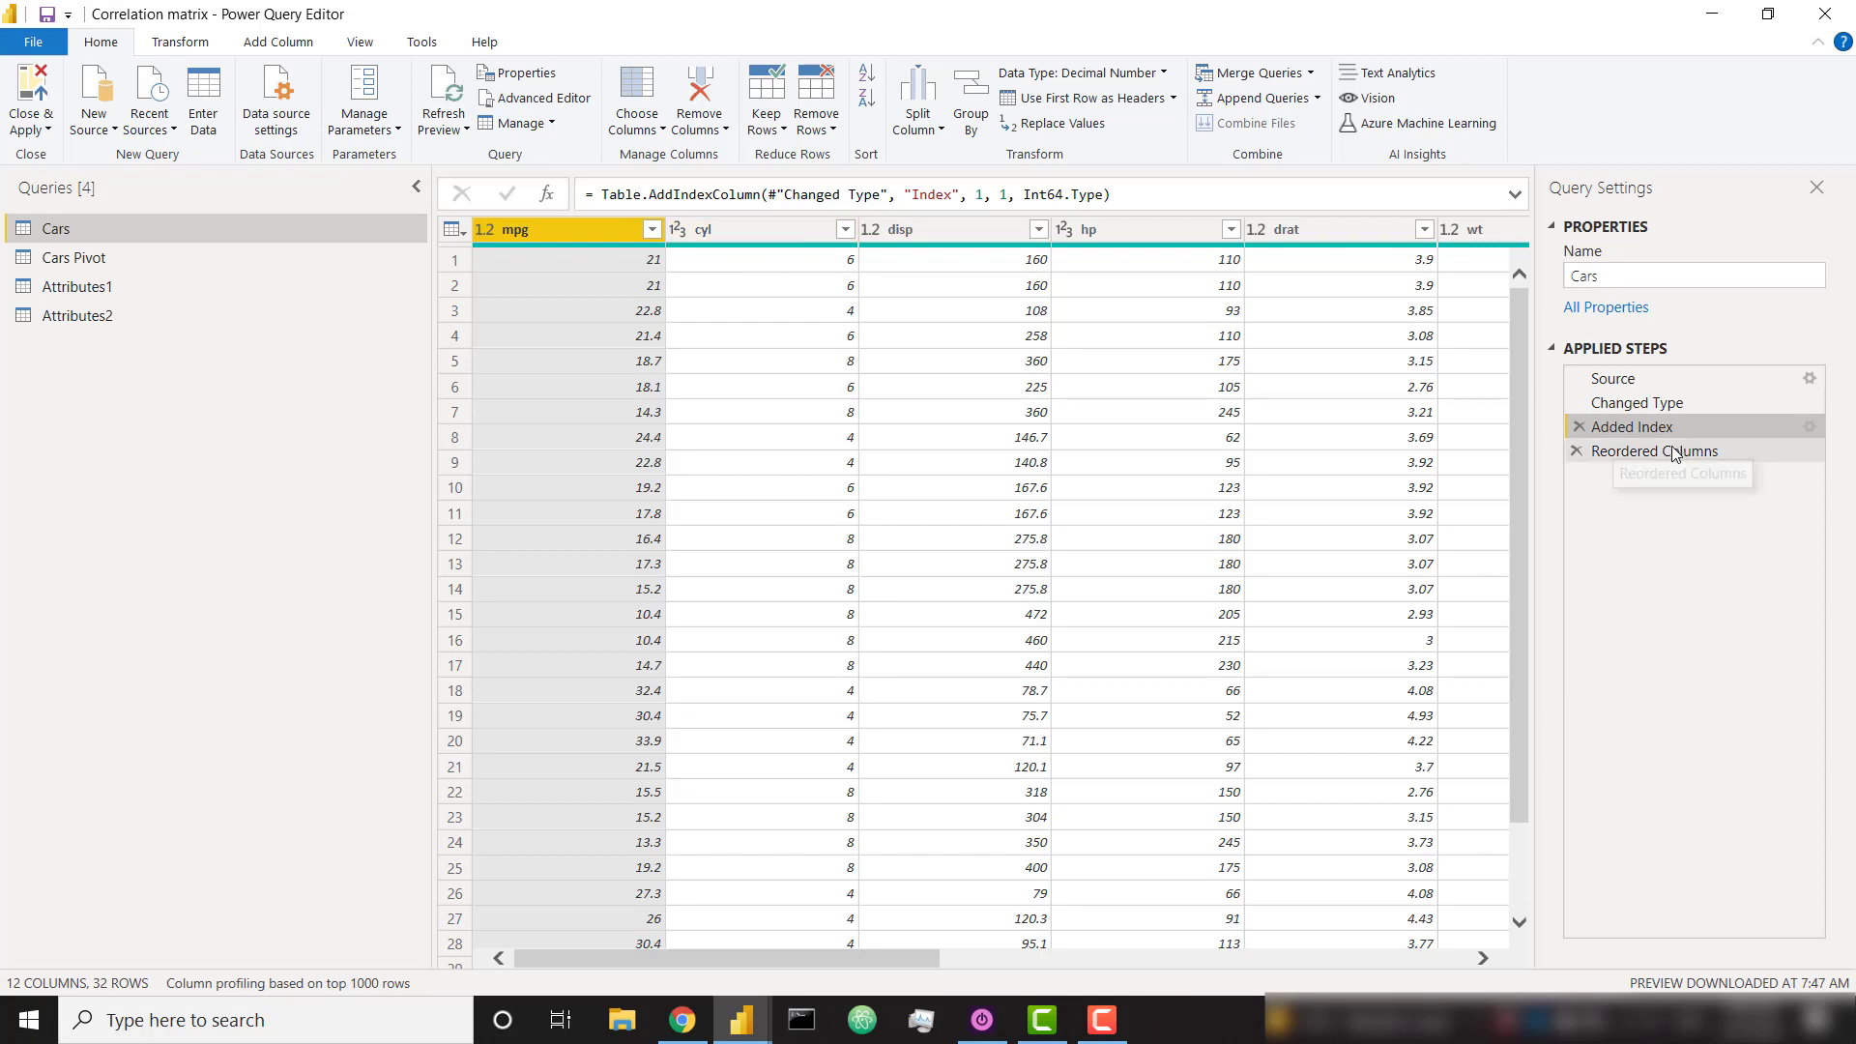
left_click_drag(884, 959, 1468, 963)
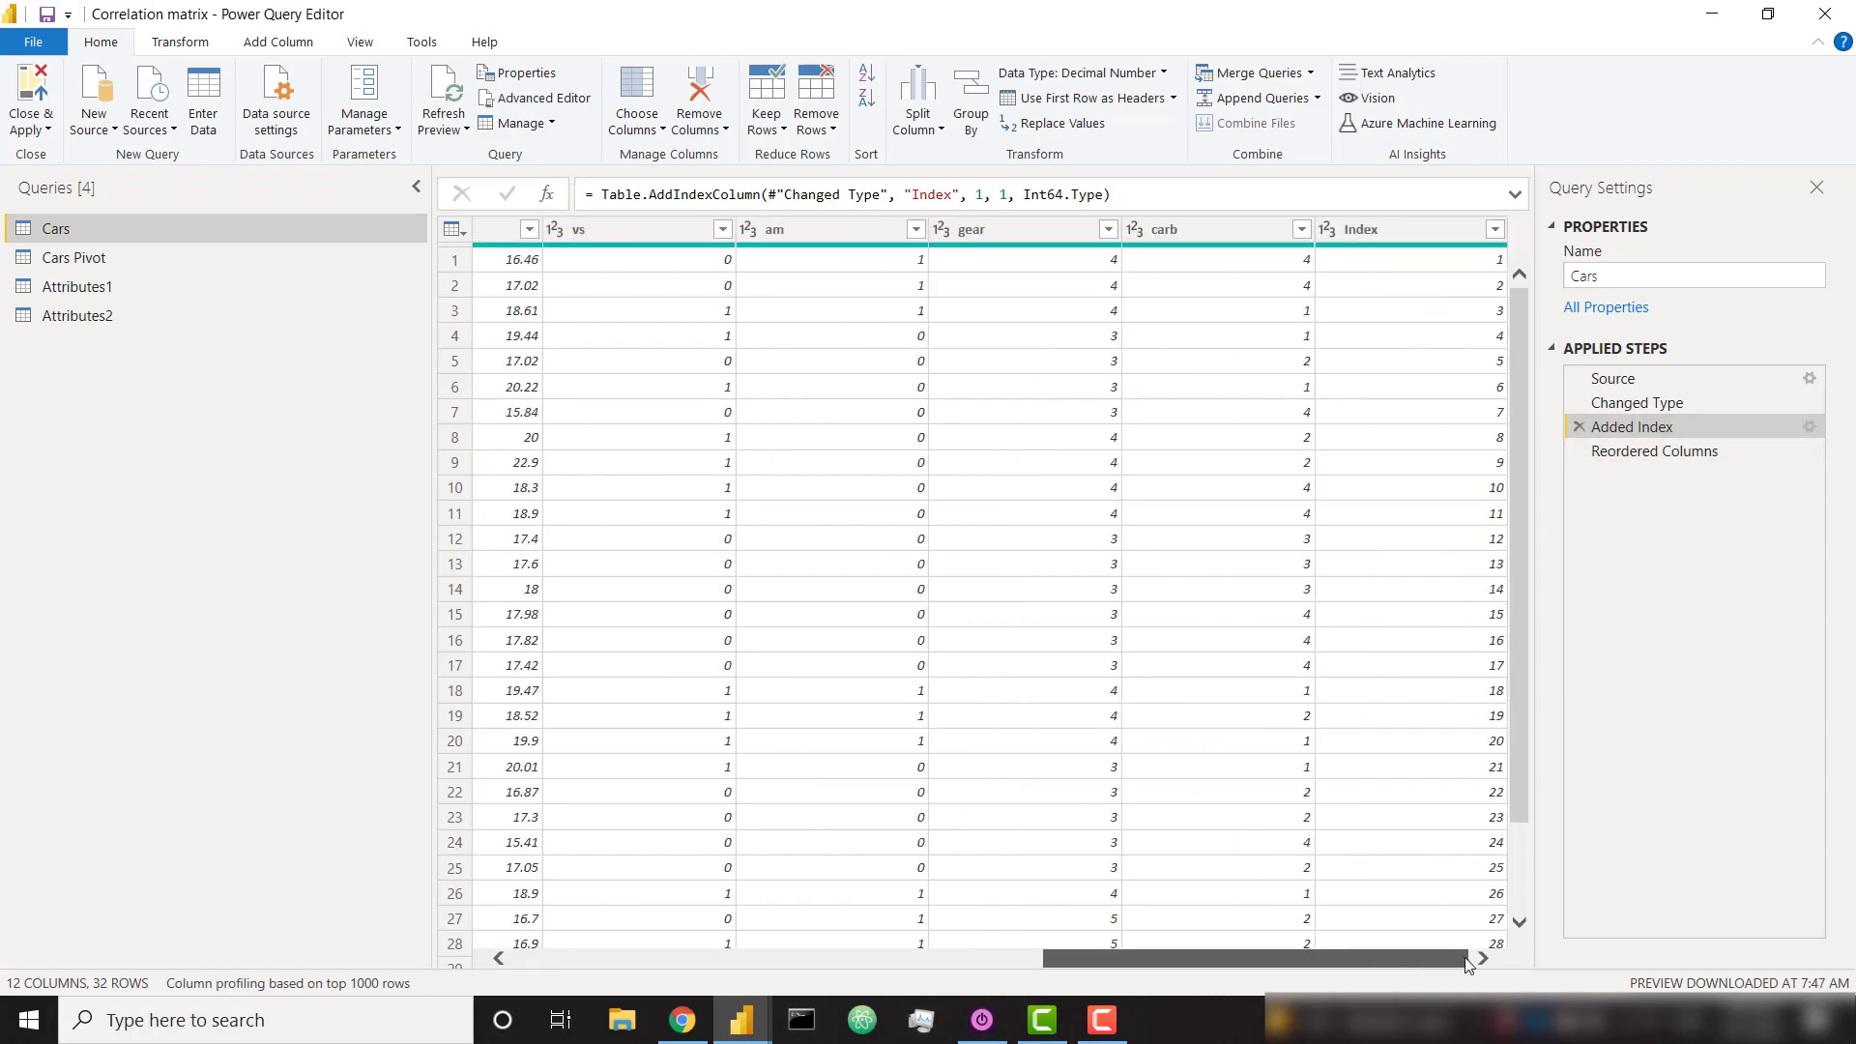
left_click(1419, 231)
left_click(1675, 455)
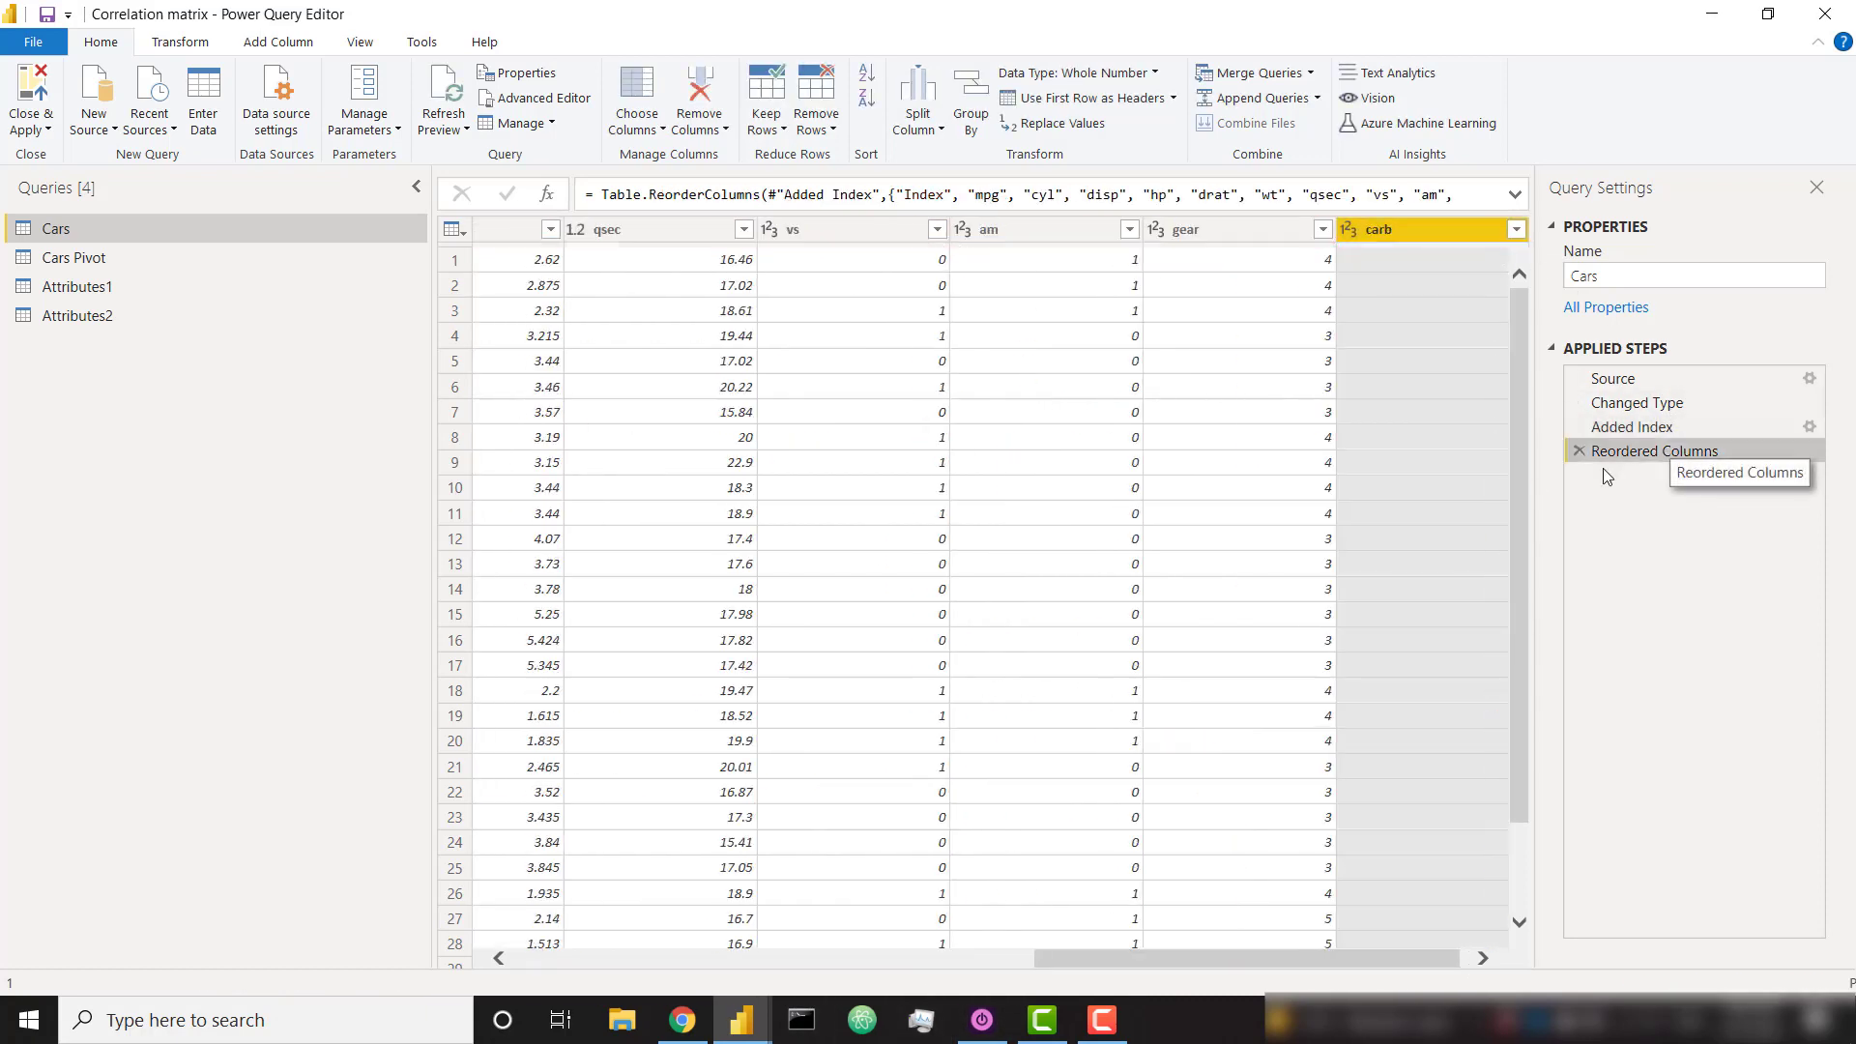
left_click_drag(1254, 961, 701, 926)
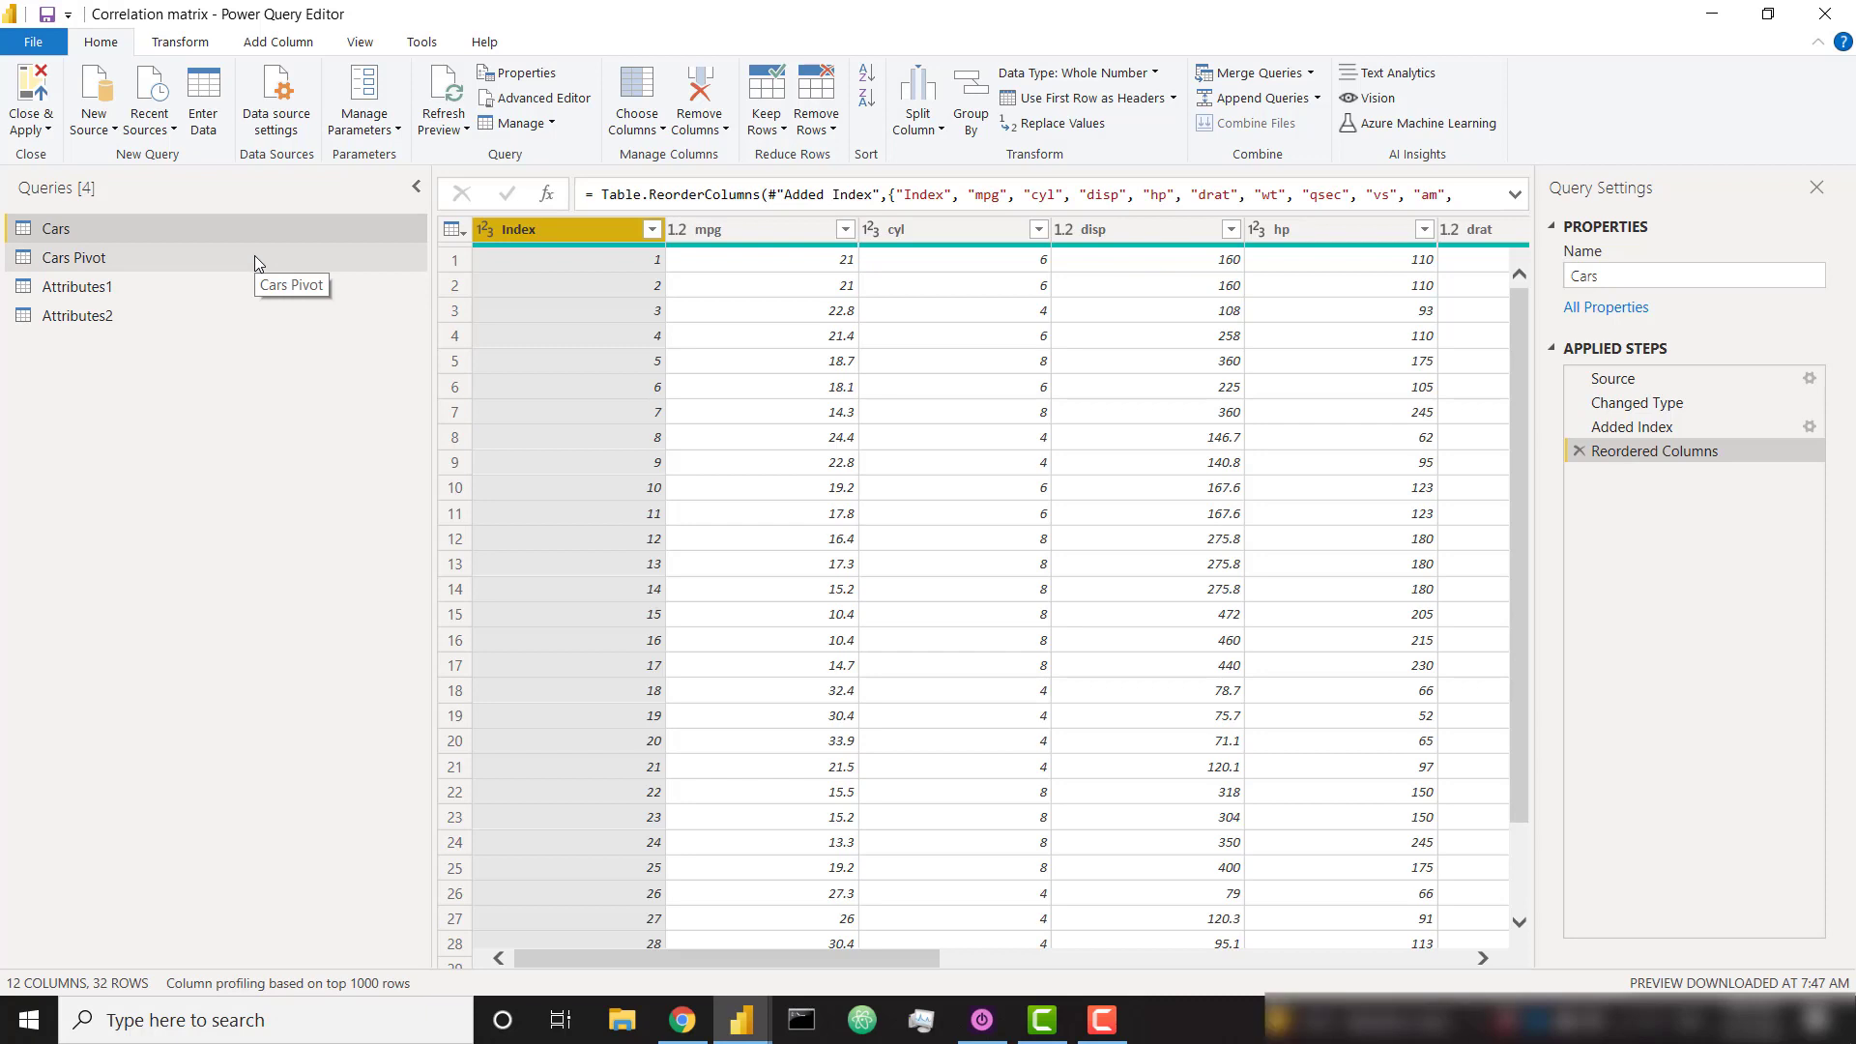
Replace Cars Pivot's Unpivoted Other Columns step by unpivoting every column except Index
left_click(253, 255)
left_click(1659, 380)
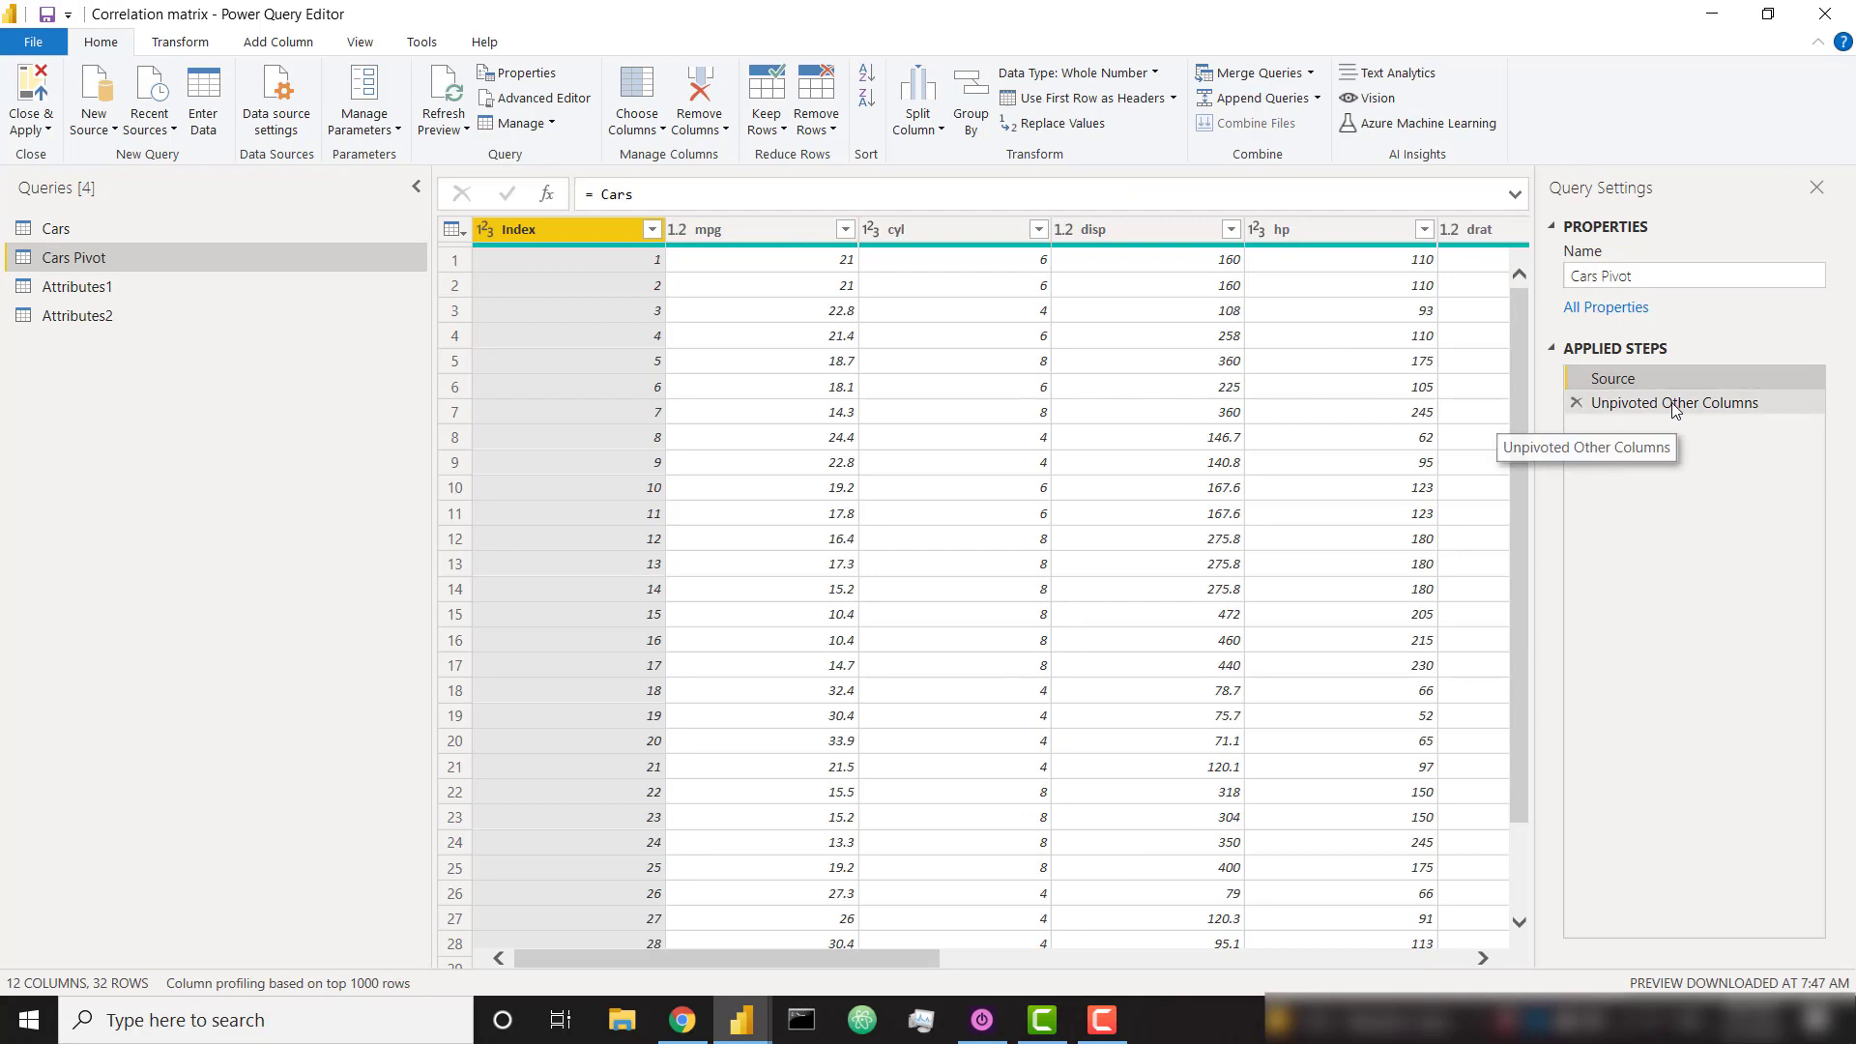
left_click(1673, 403)
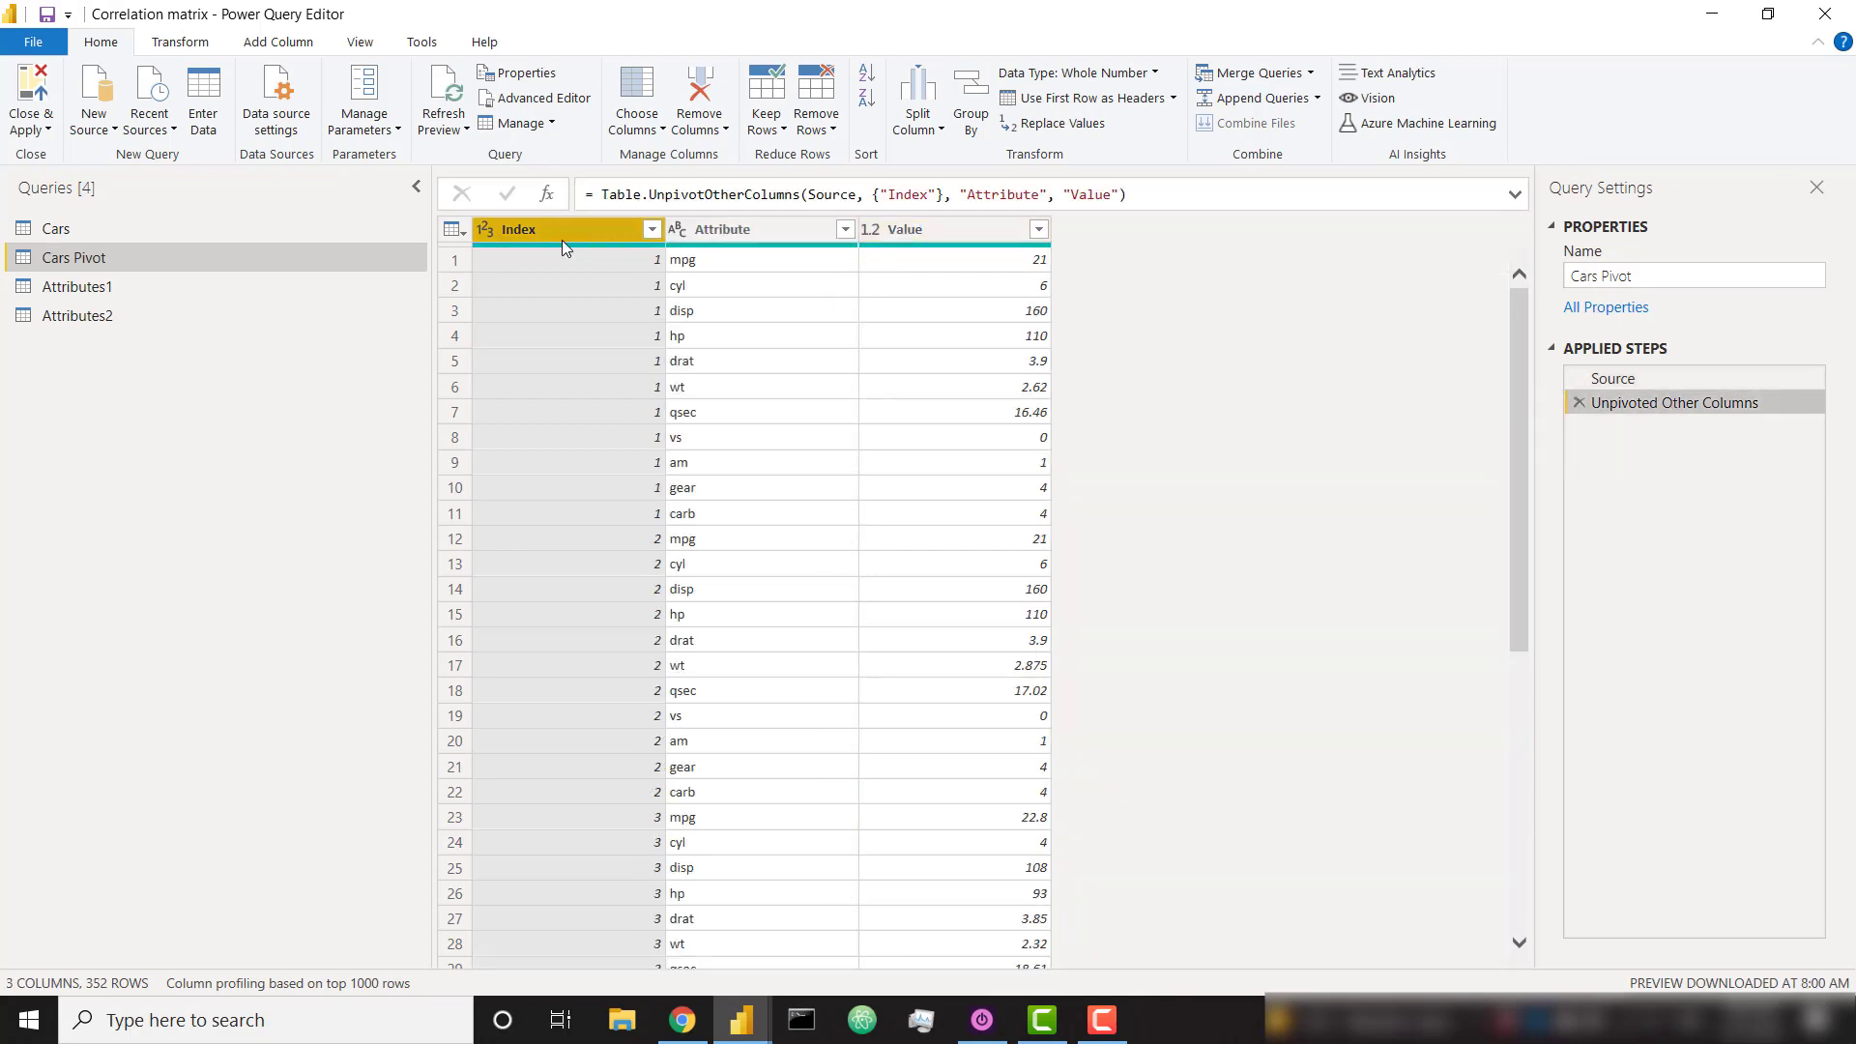
left_click(1579, 402)
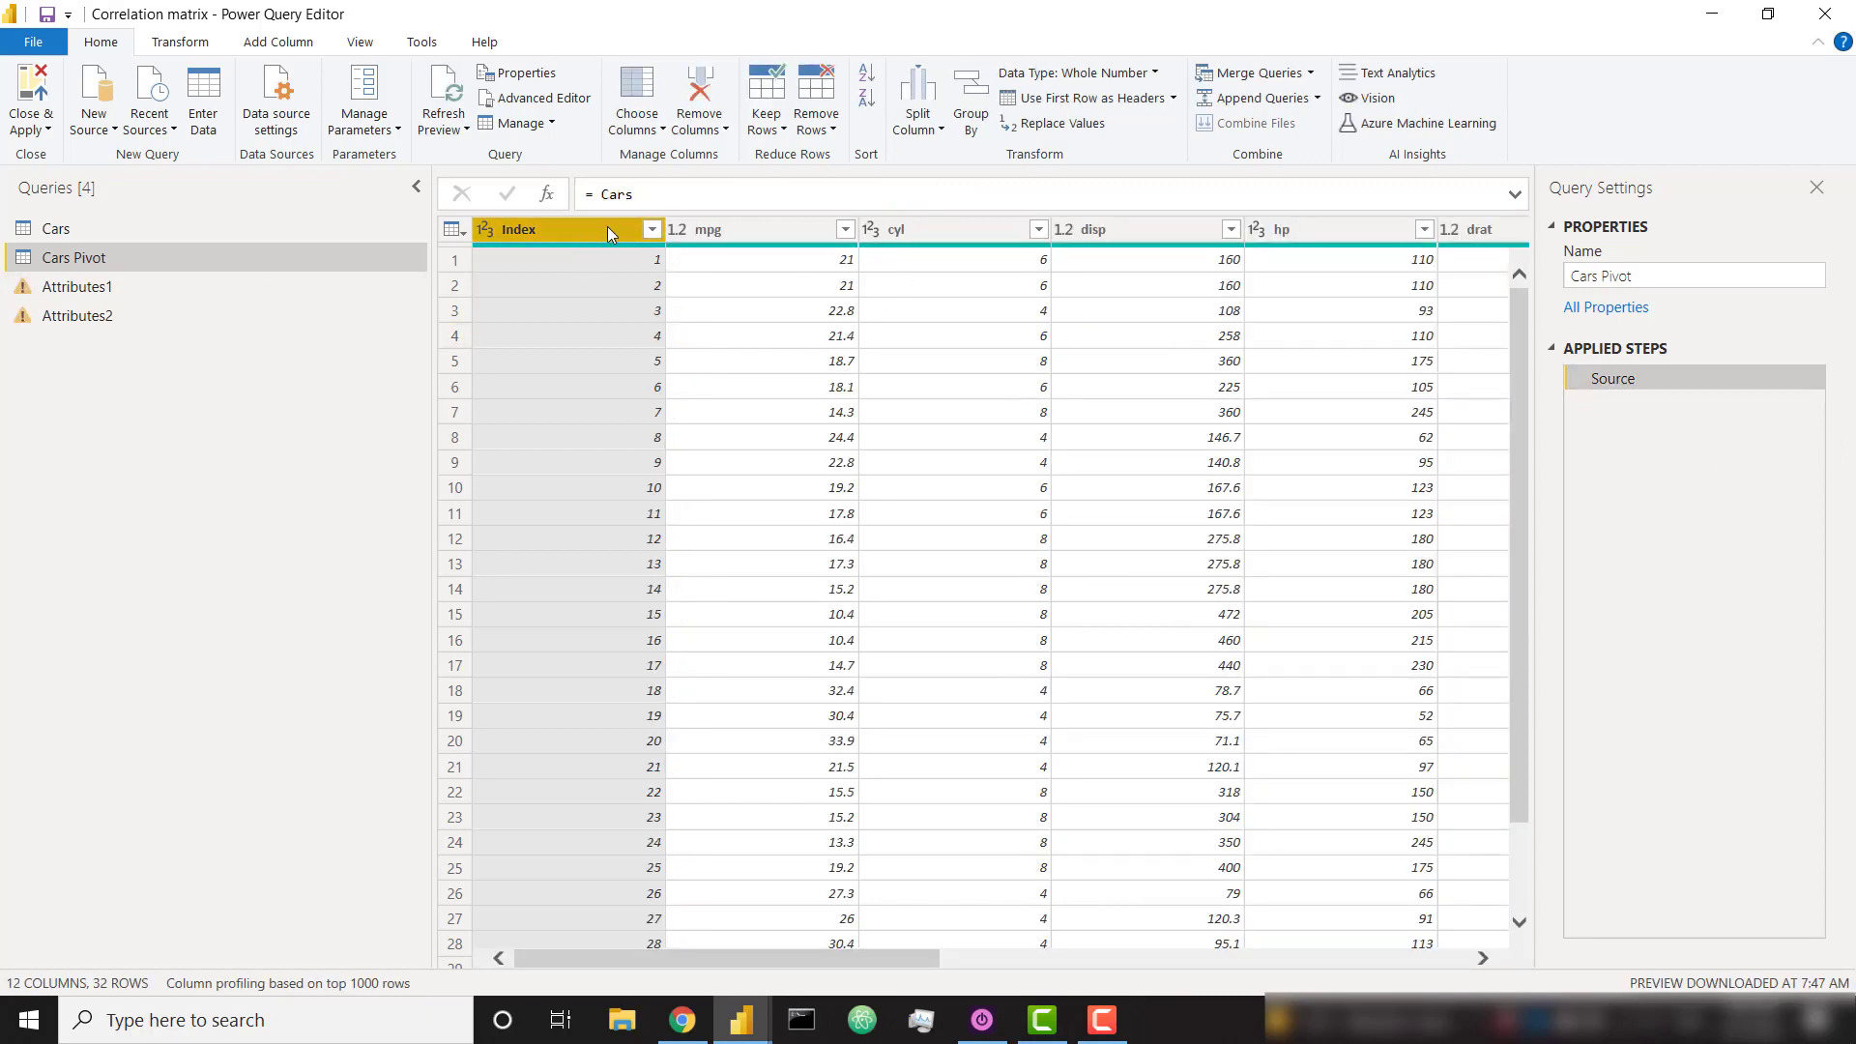
right_click(605, 228)
left_click(799, 622)
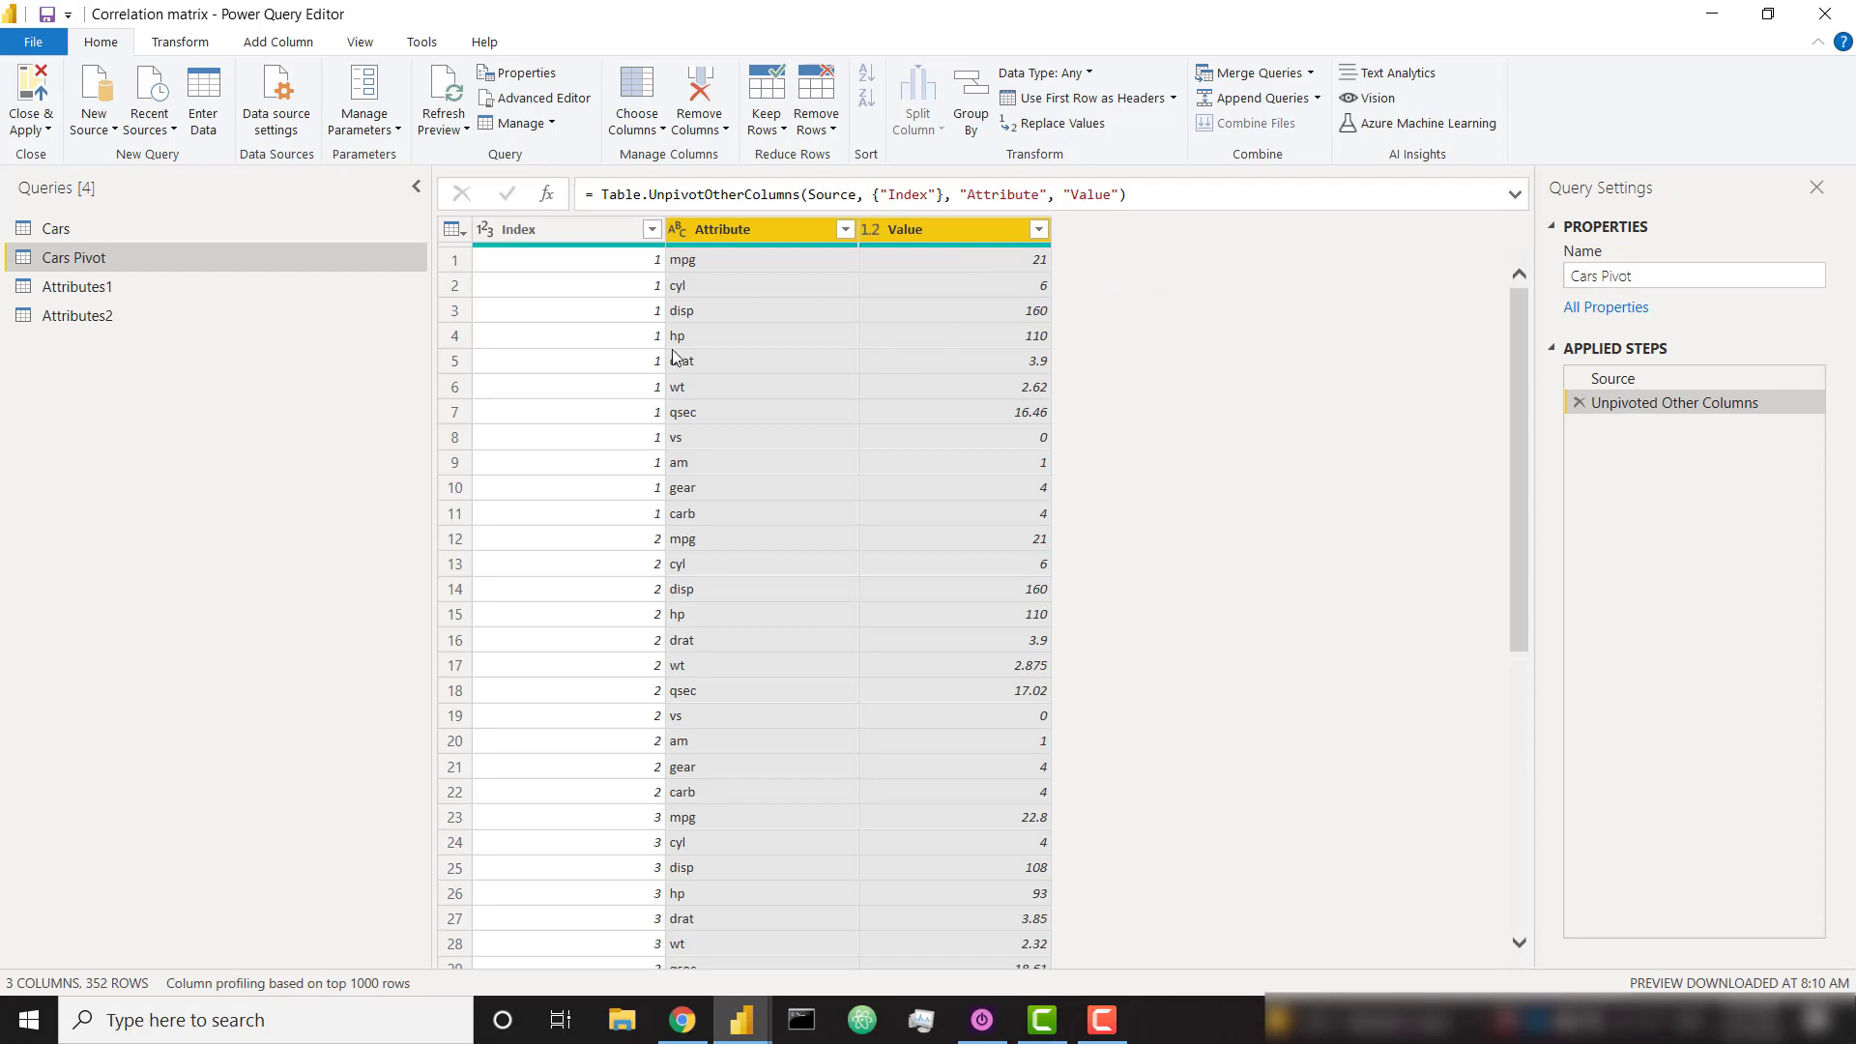
Review the Attributes1 query's Source, Removed Other Columns and Removed Duplicates steps
left_click(154, 282)
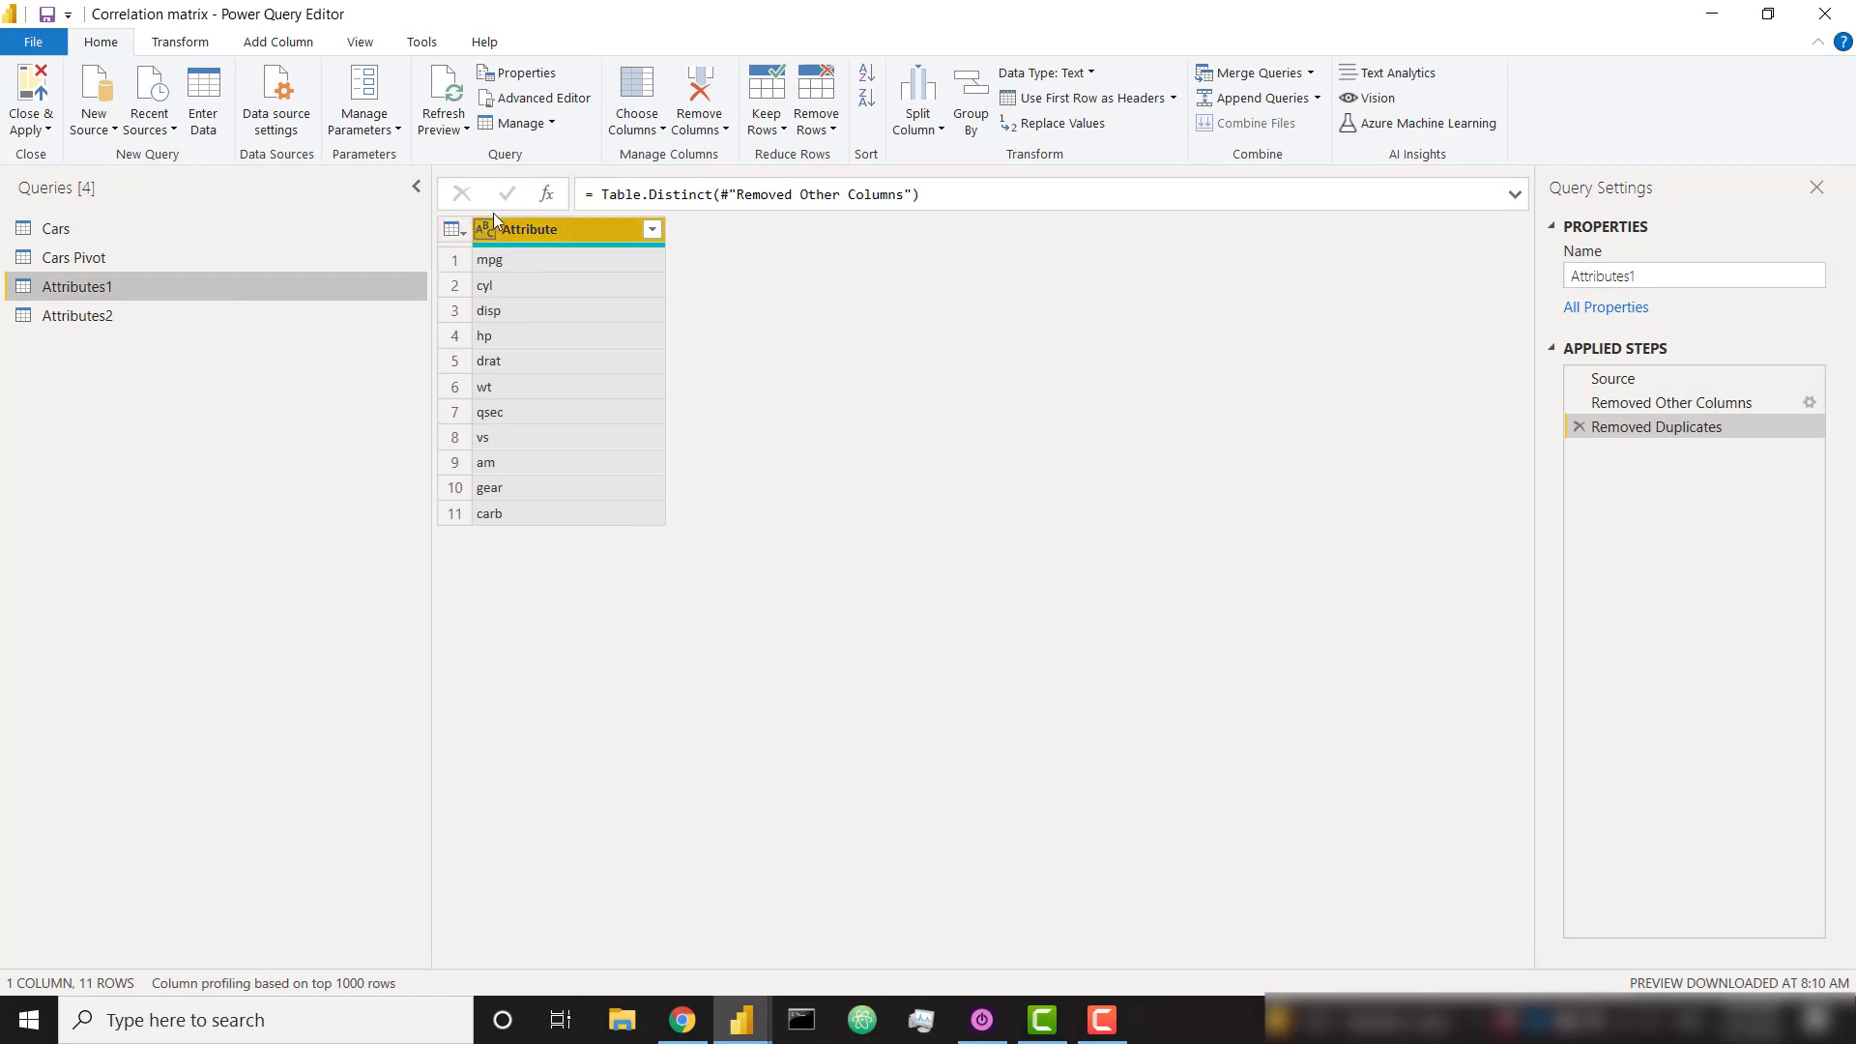
left_click(1688, 373)
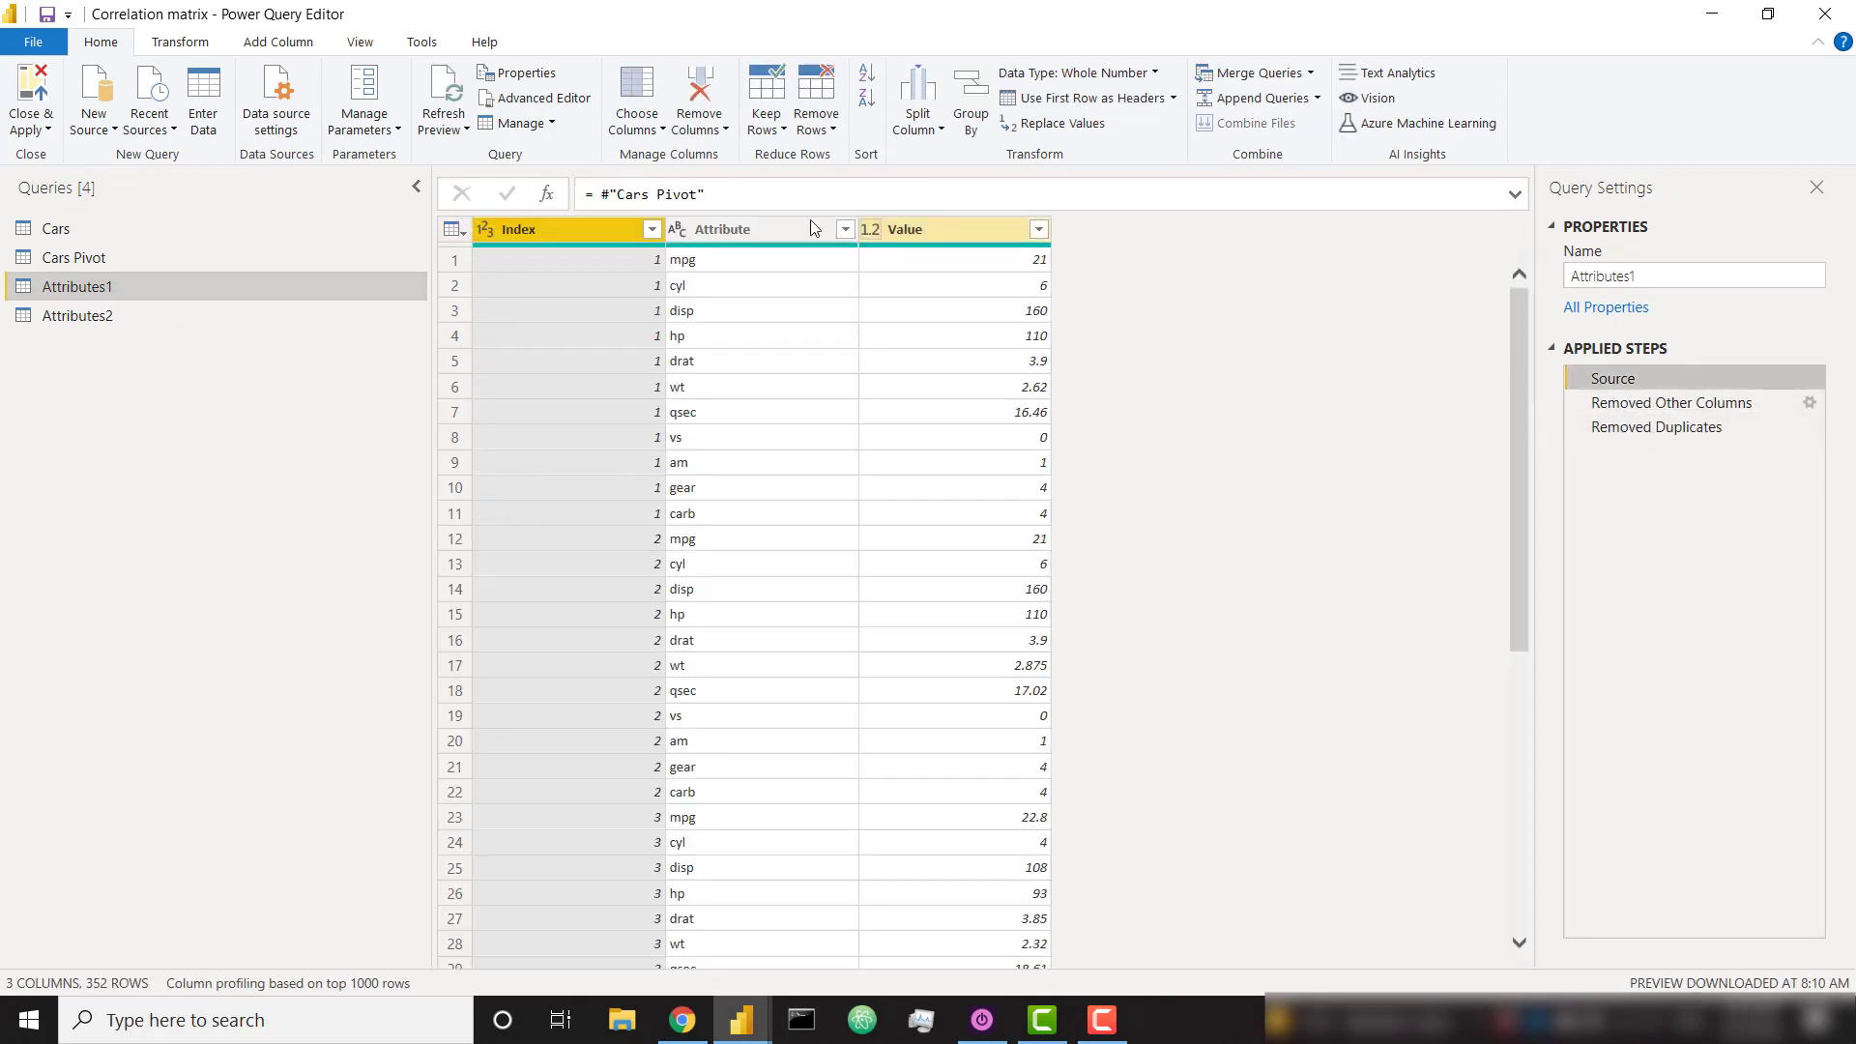
left_click(1657, 404)
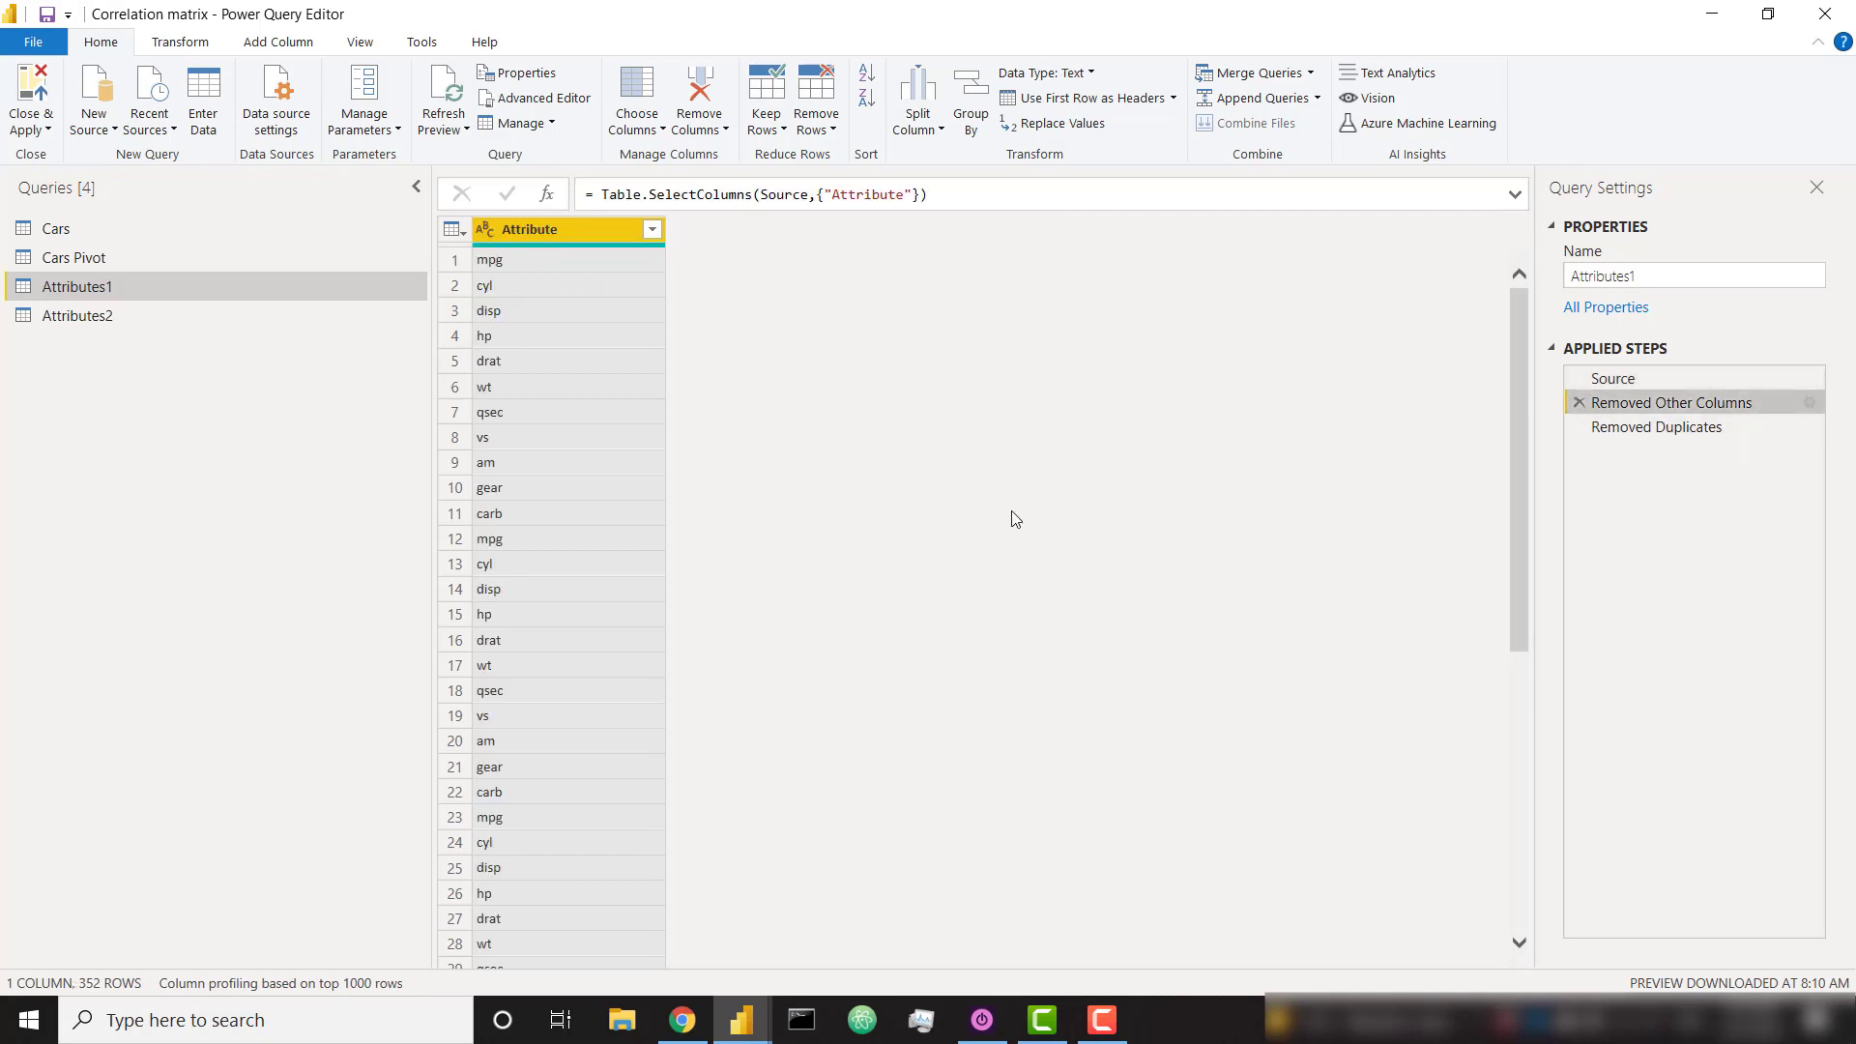
scroll(924, 696, "down", 13)
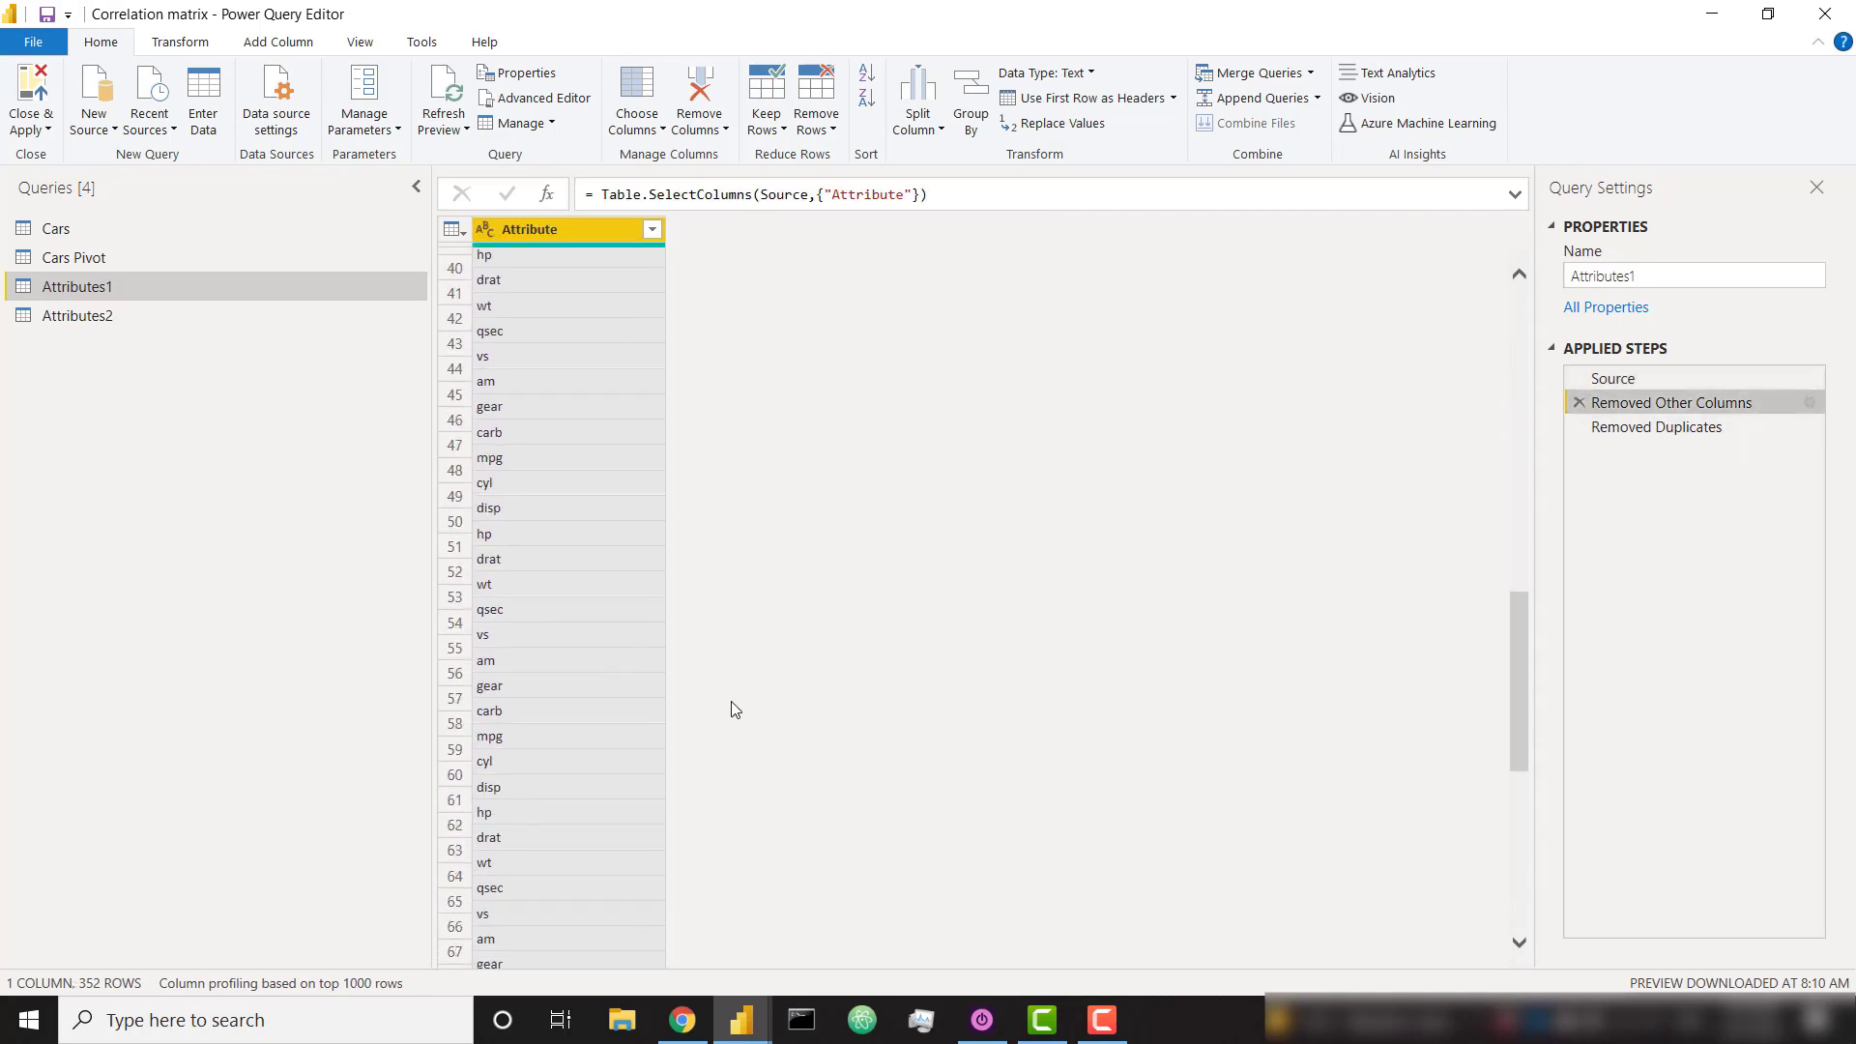
scroll(970, 712, "up", 13)
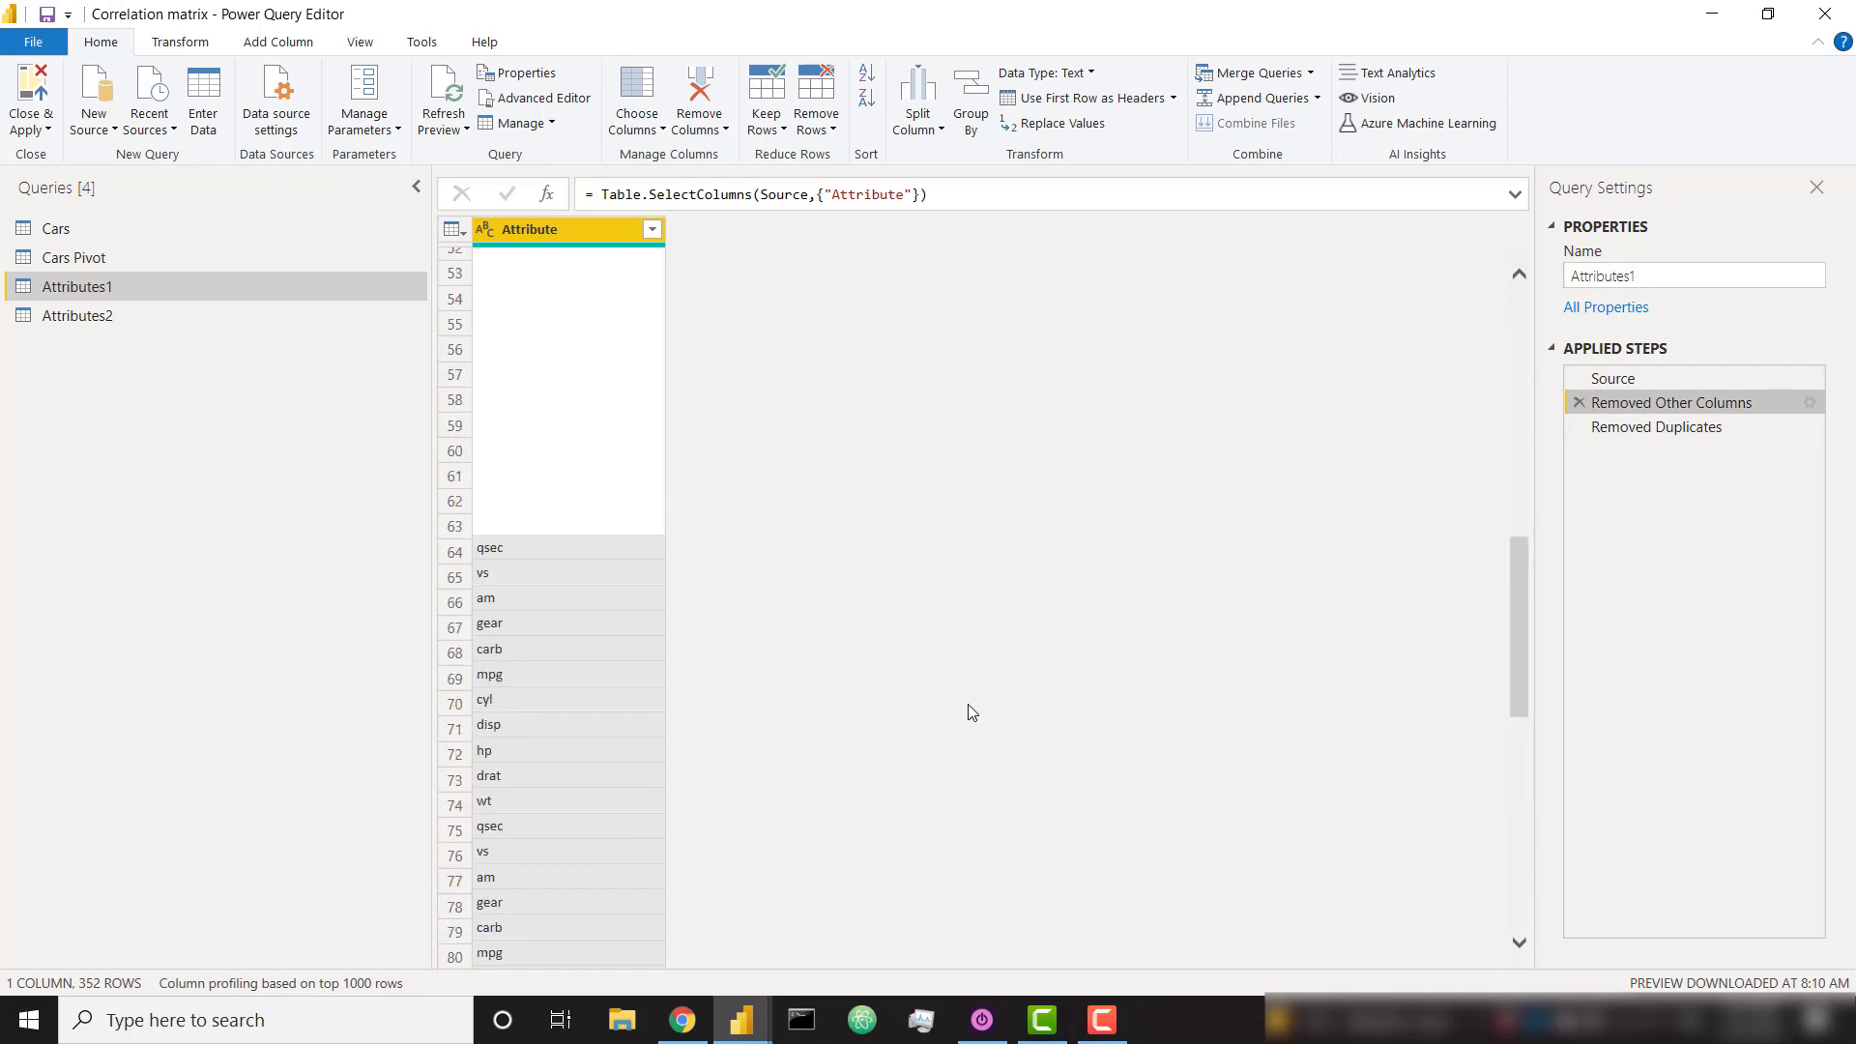
left_click(1694, 436)
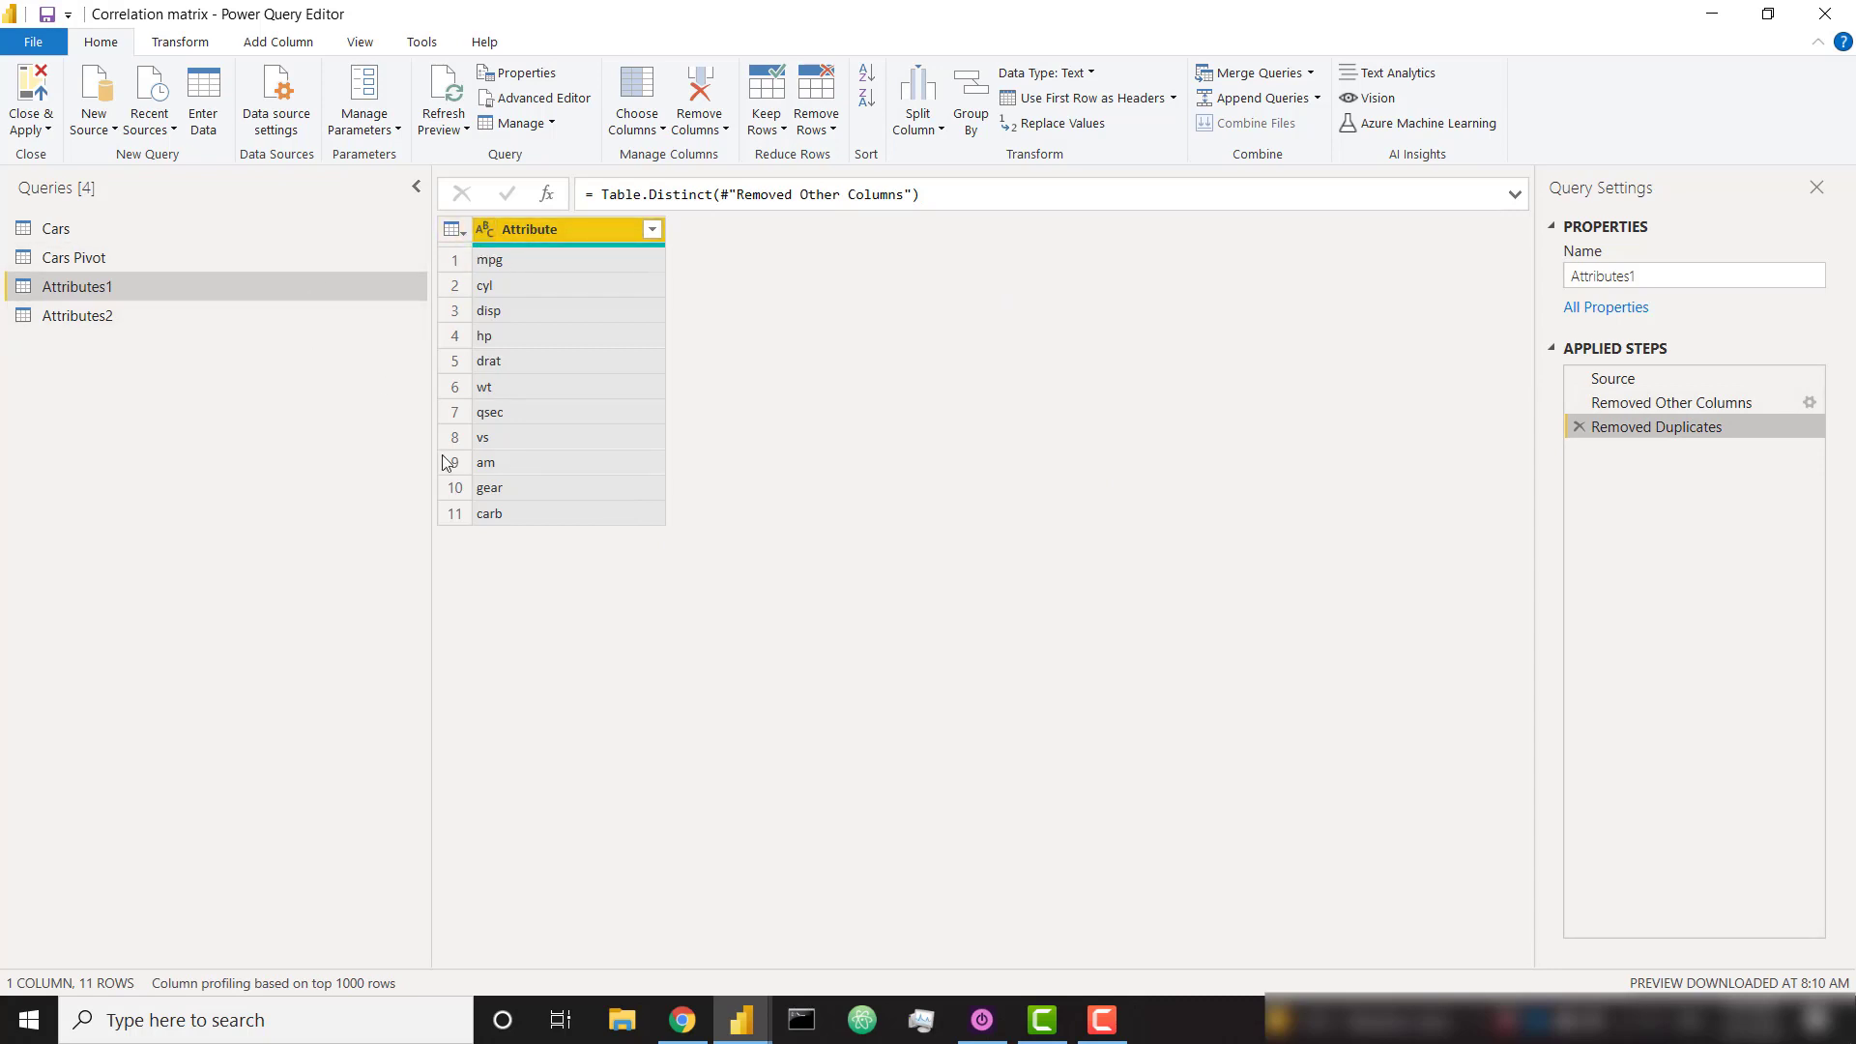
Check the Attributes2 query, then reorder the Cars query in the Queries list
left_click(78, 317)
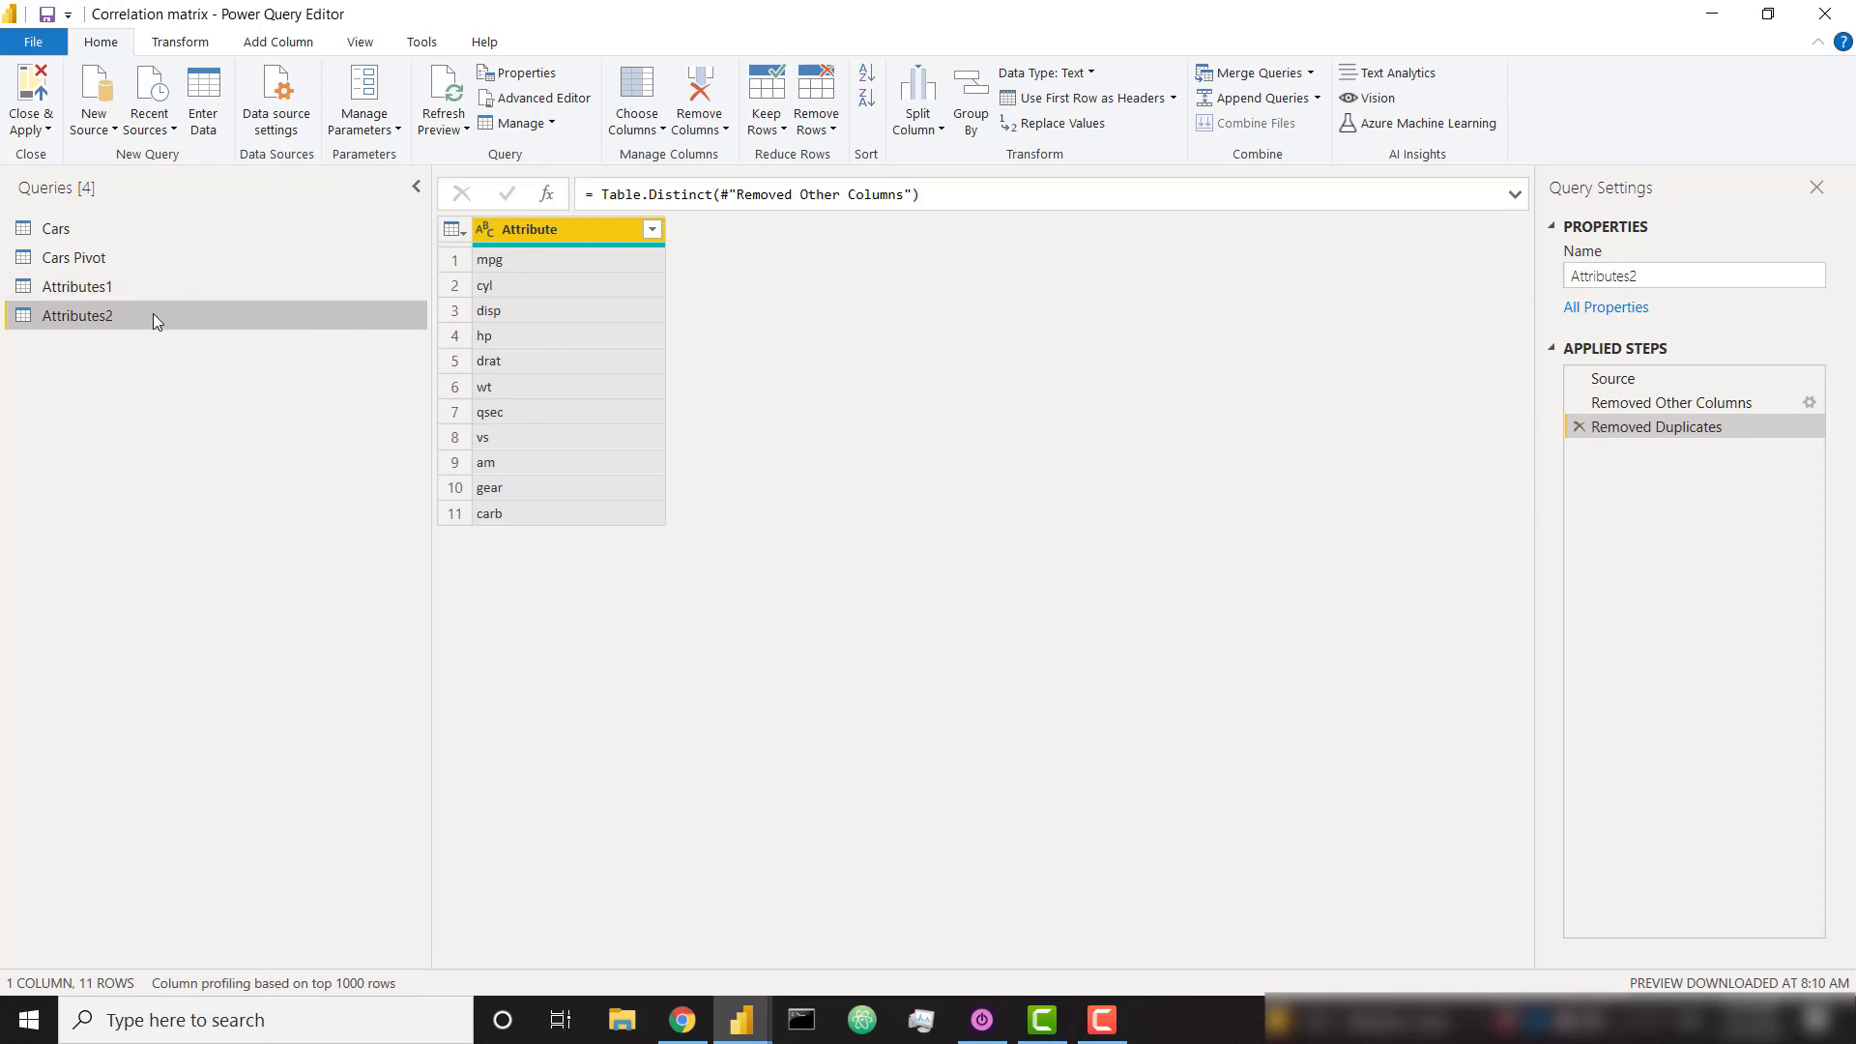
left_click(119, 282, "ctrl")
left_click(131, 288)
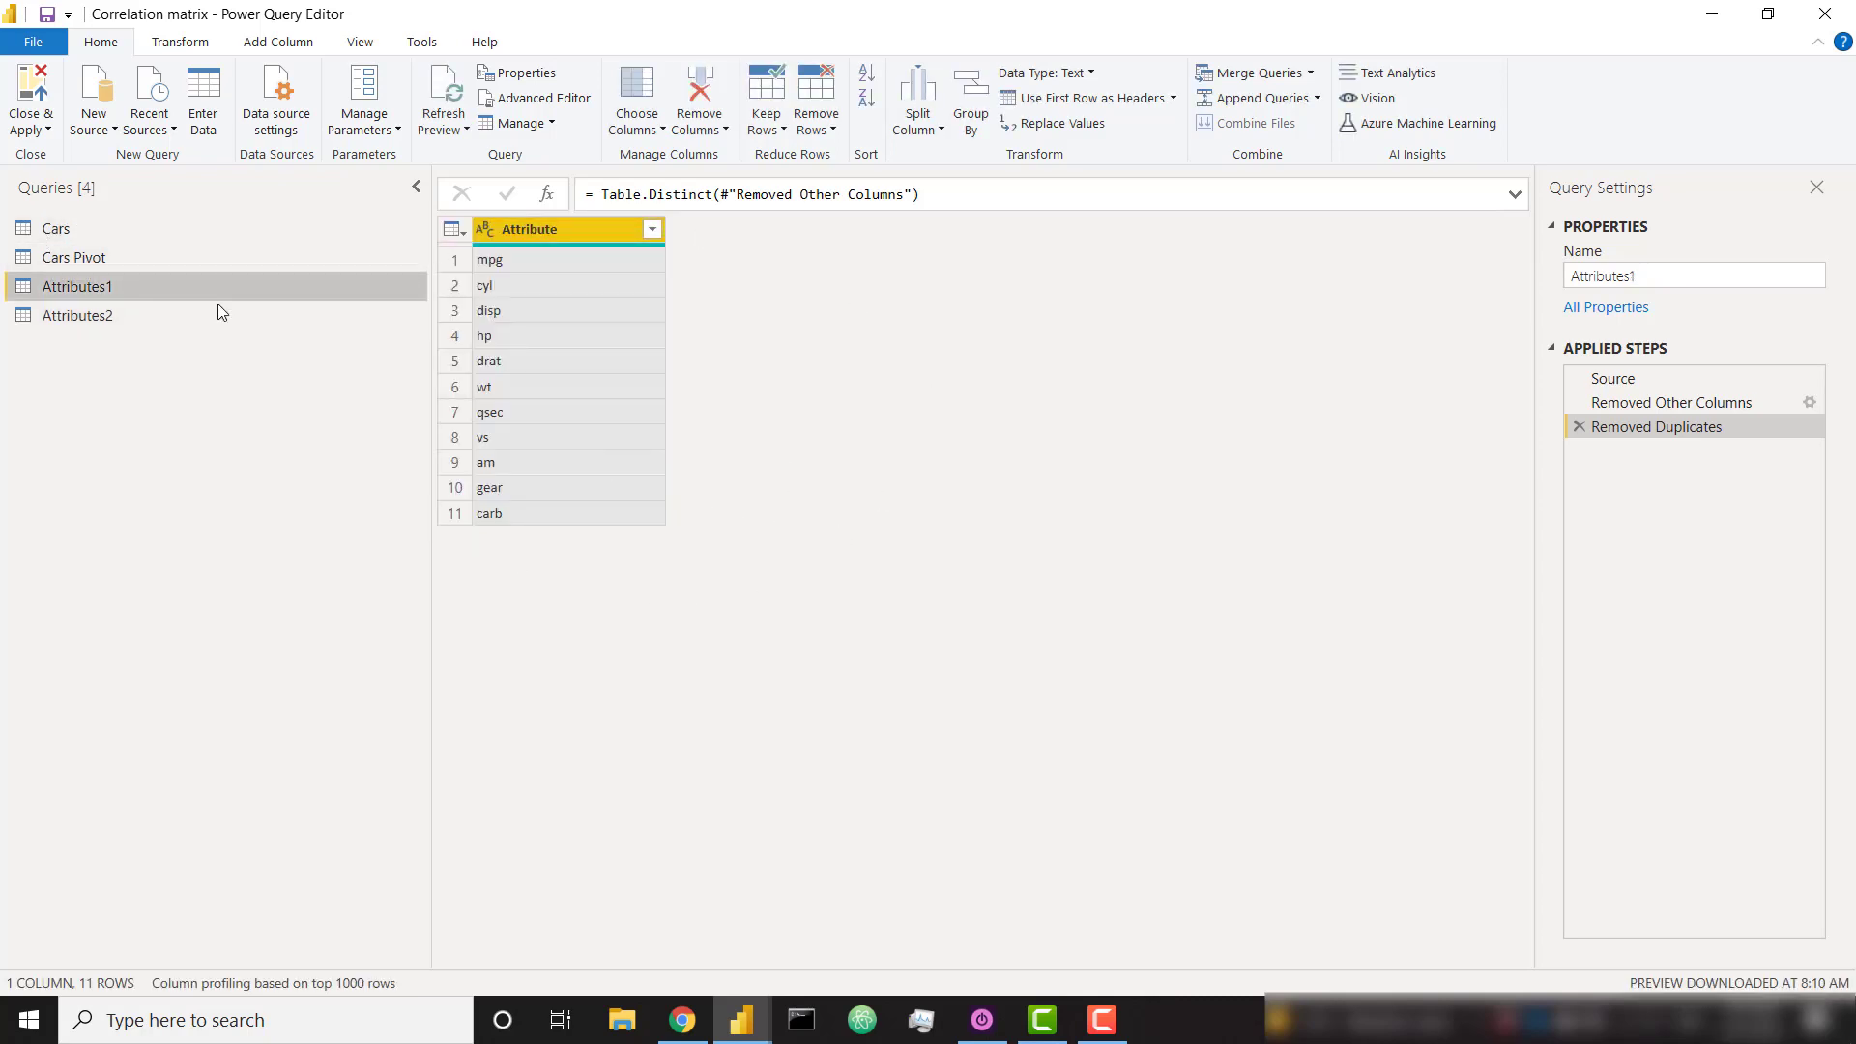
left_click(81, 234)
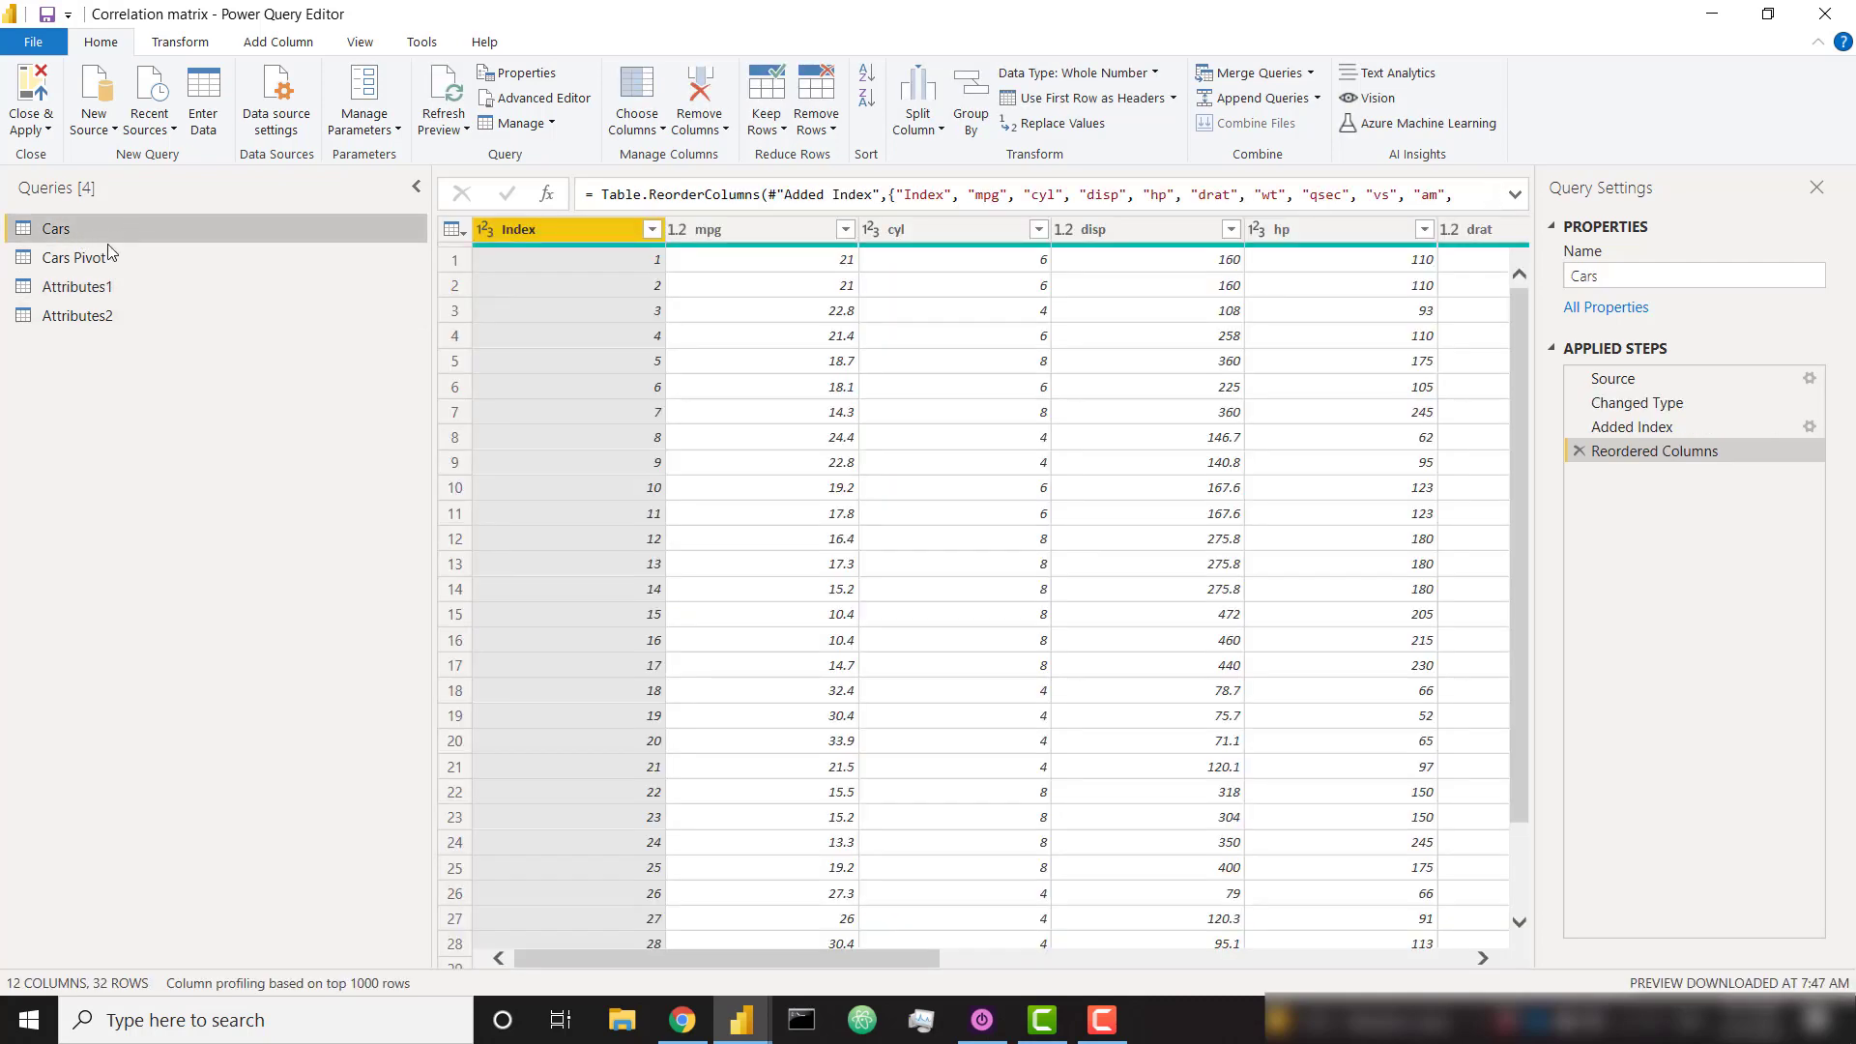
left_click_drag(139, 232, 159, 299)
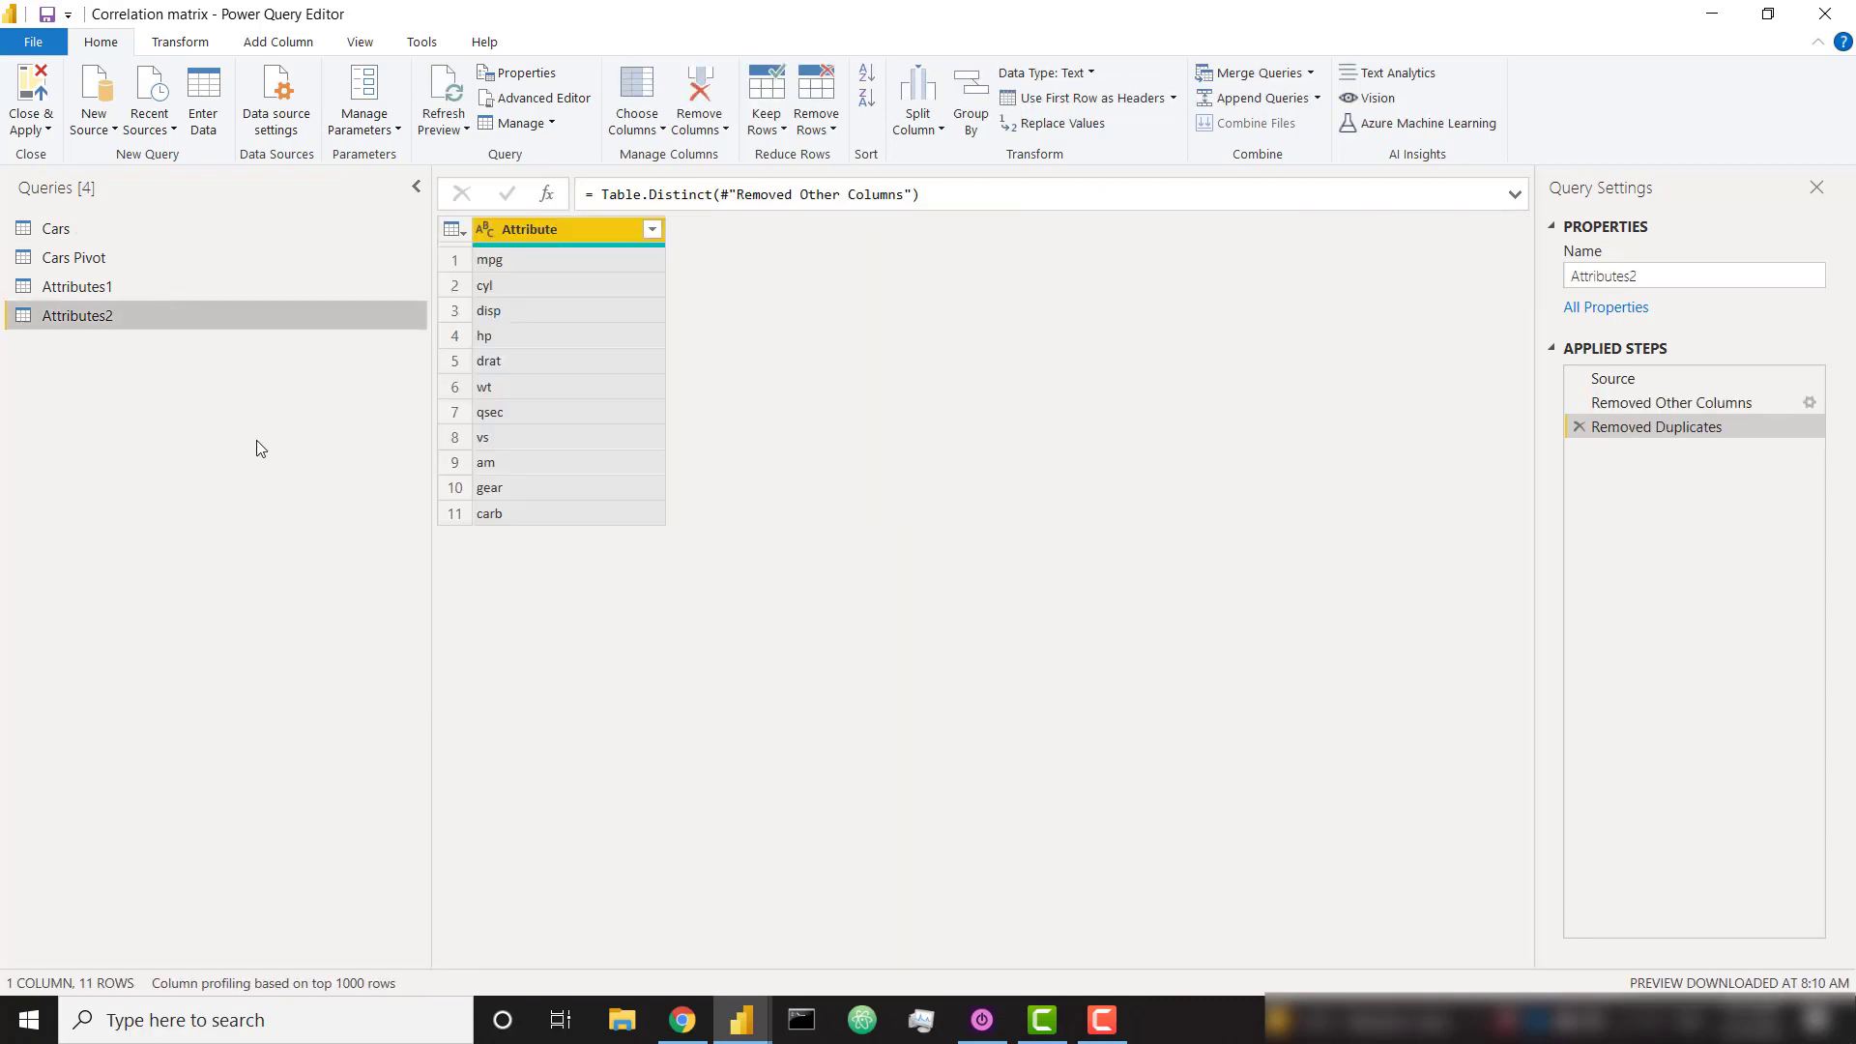
Apply the query changes, arrange the Attributes1 and Attributes2 cards in Model view, return to Report
left_click(32, 92)
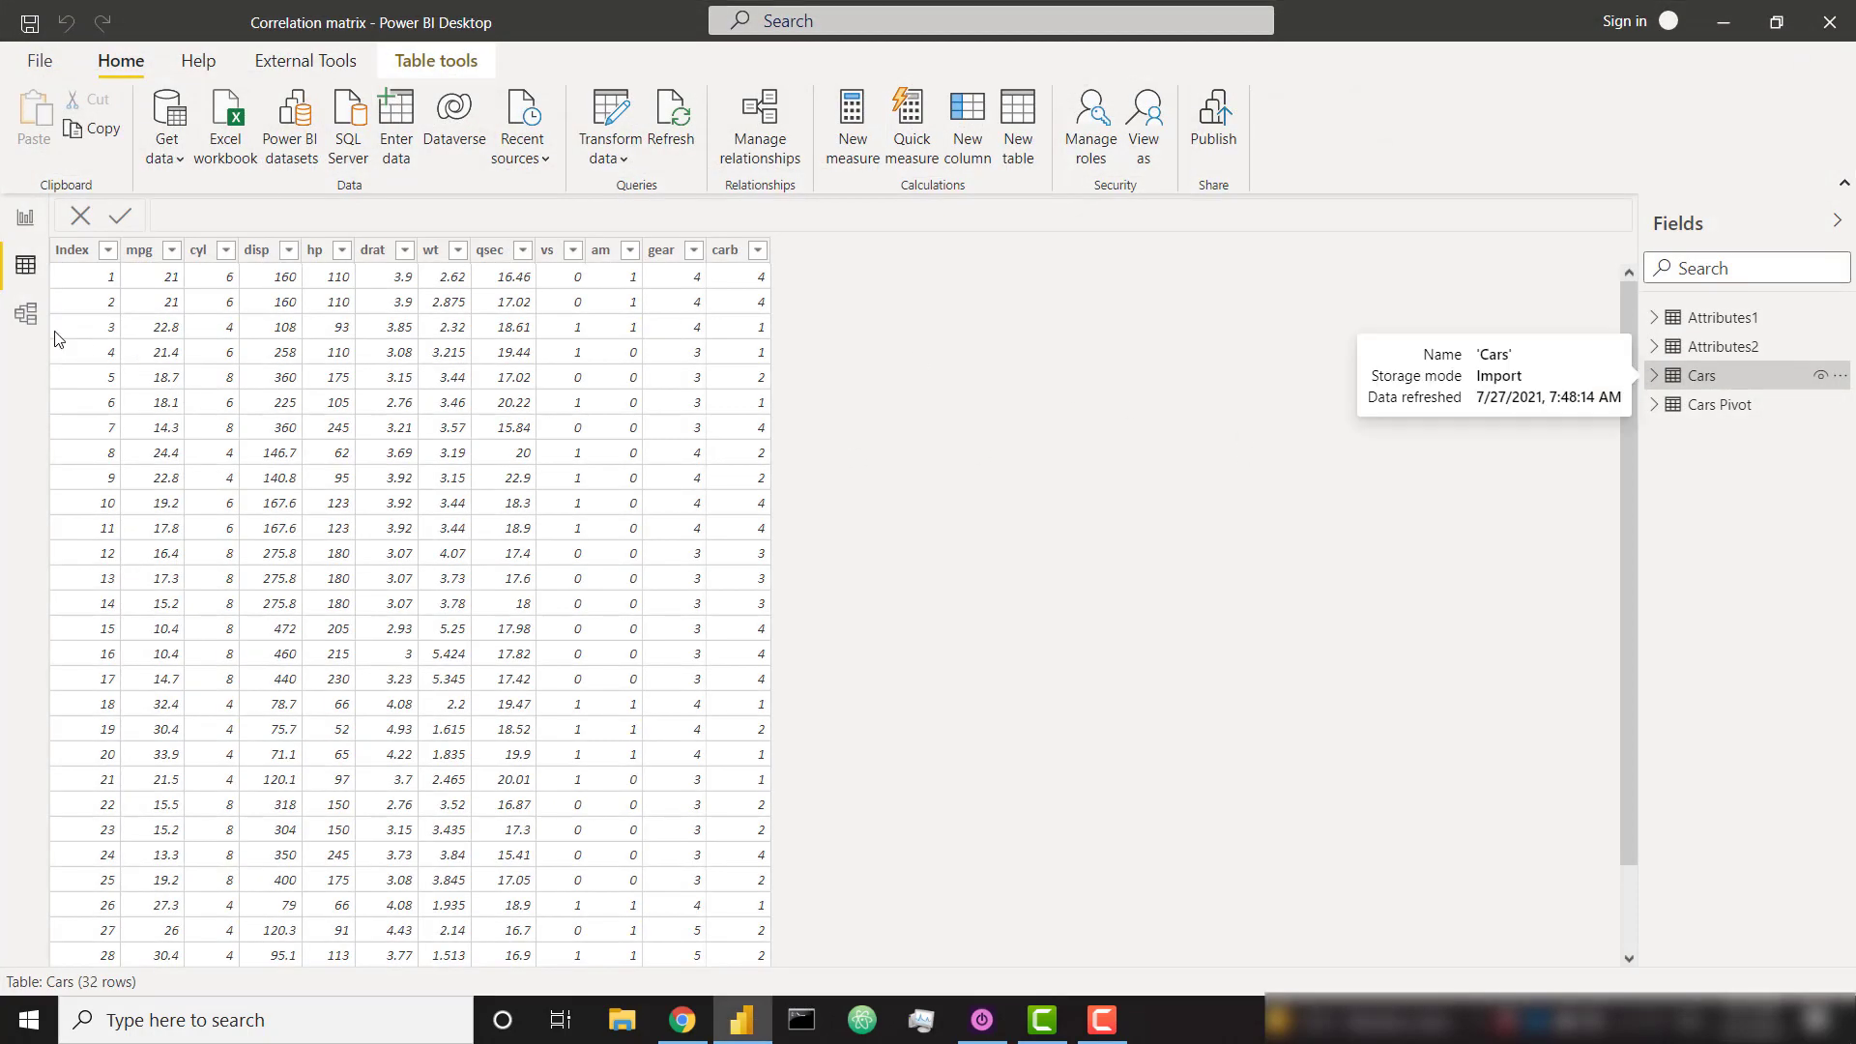
left_click(25, 316)
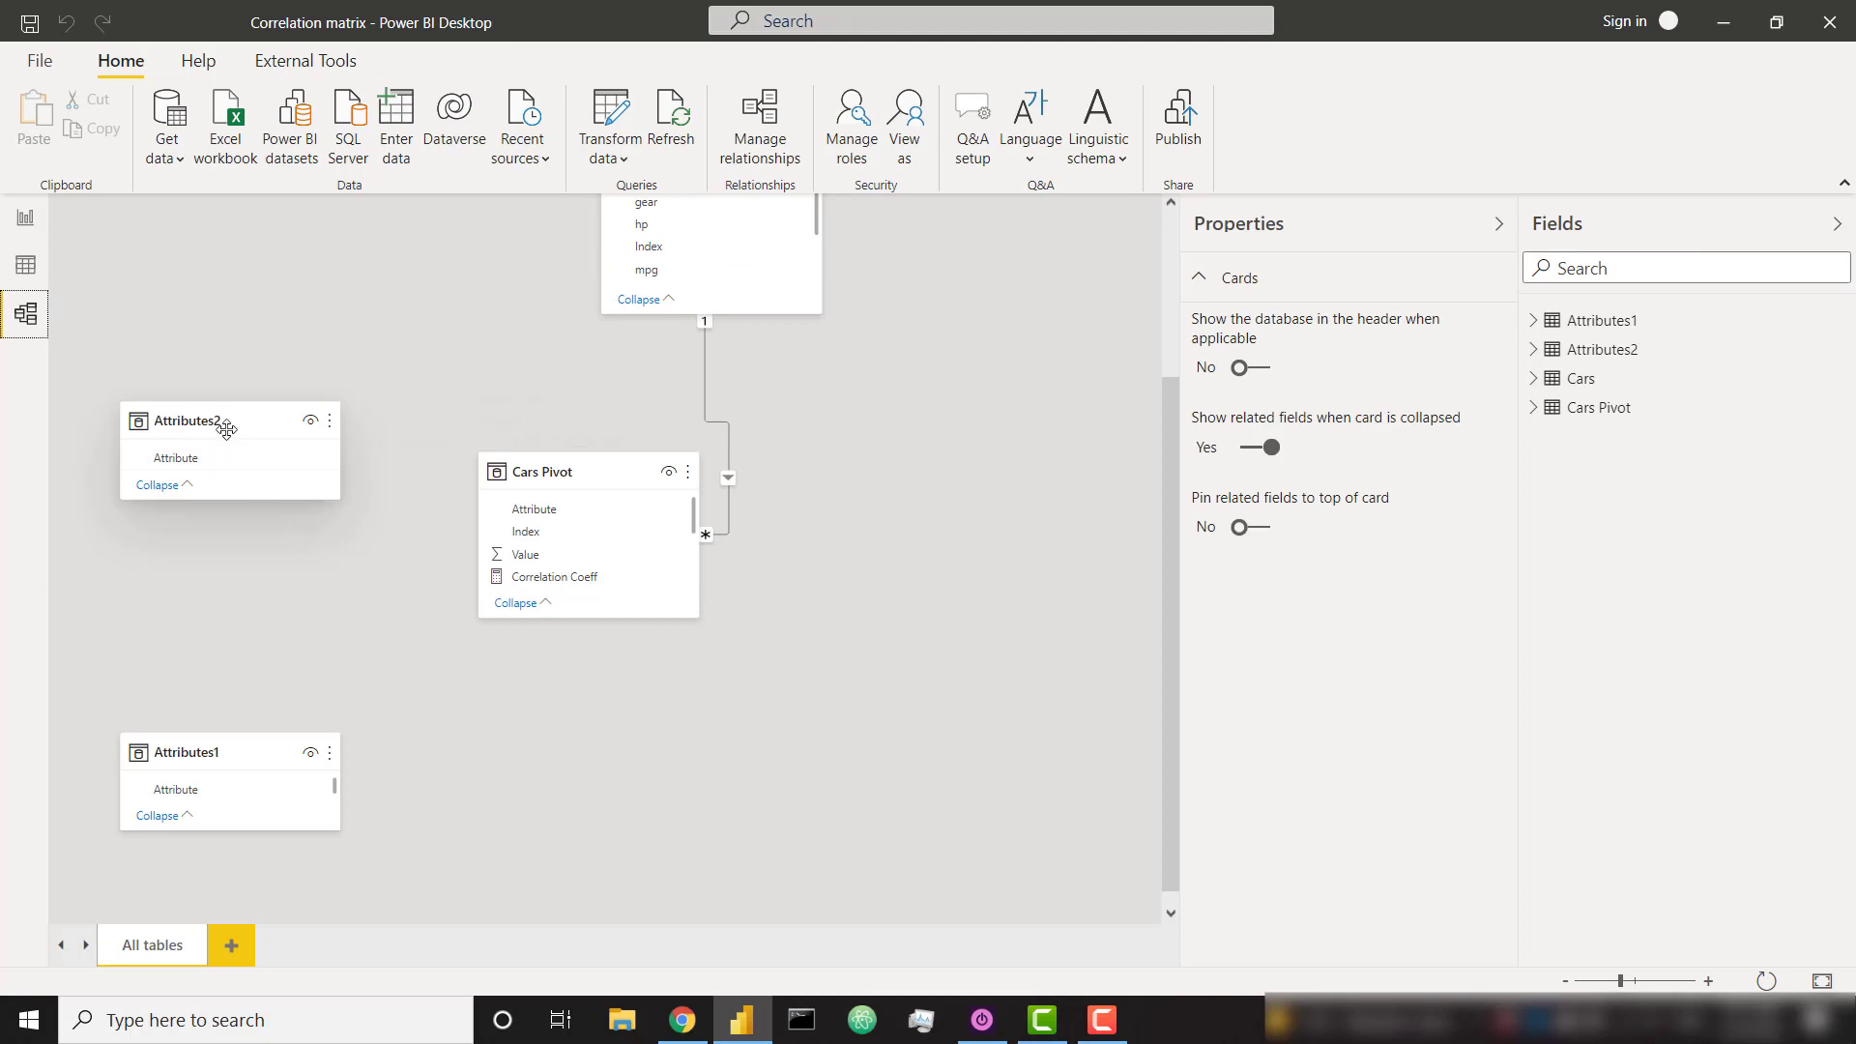
left_click_drag(223, 422, 242, 562)
left_click_drag(198, 754, 234, 754)
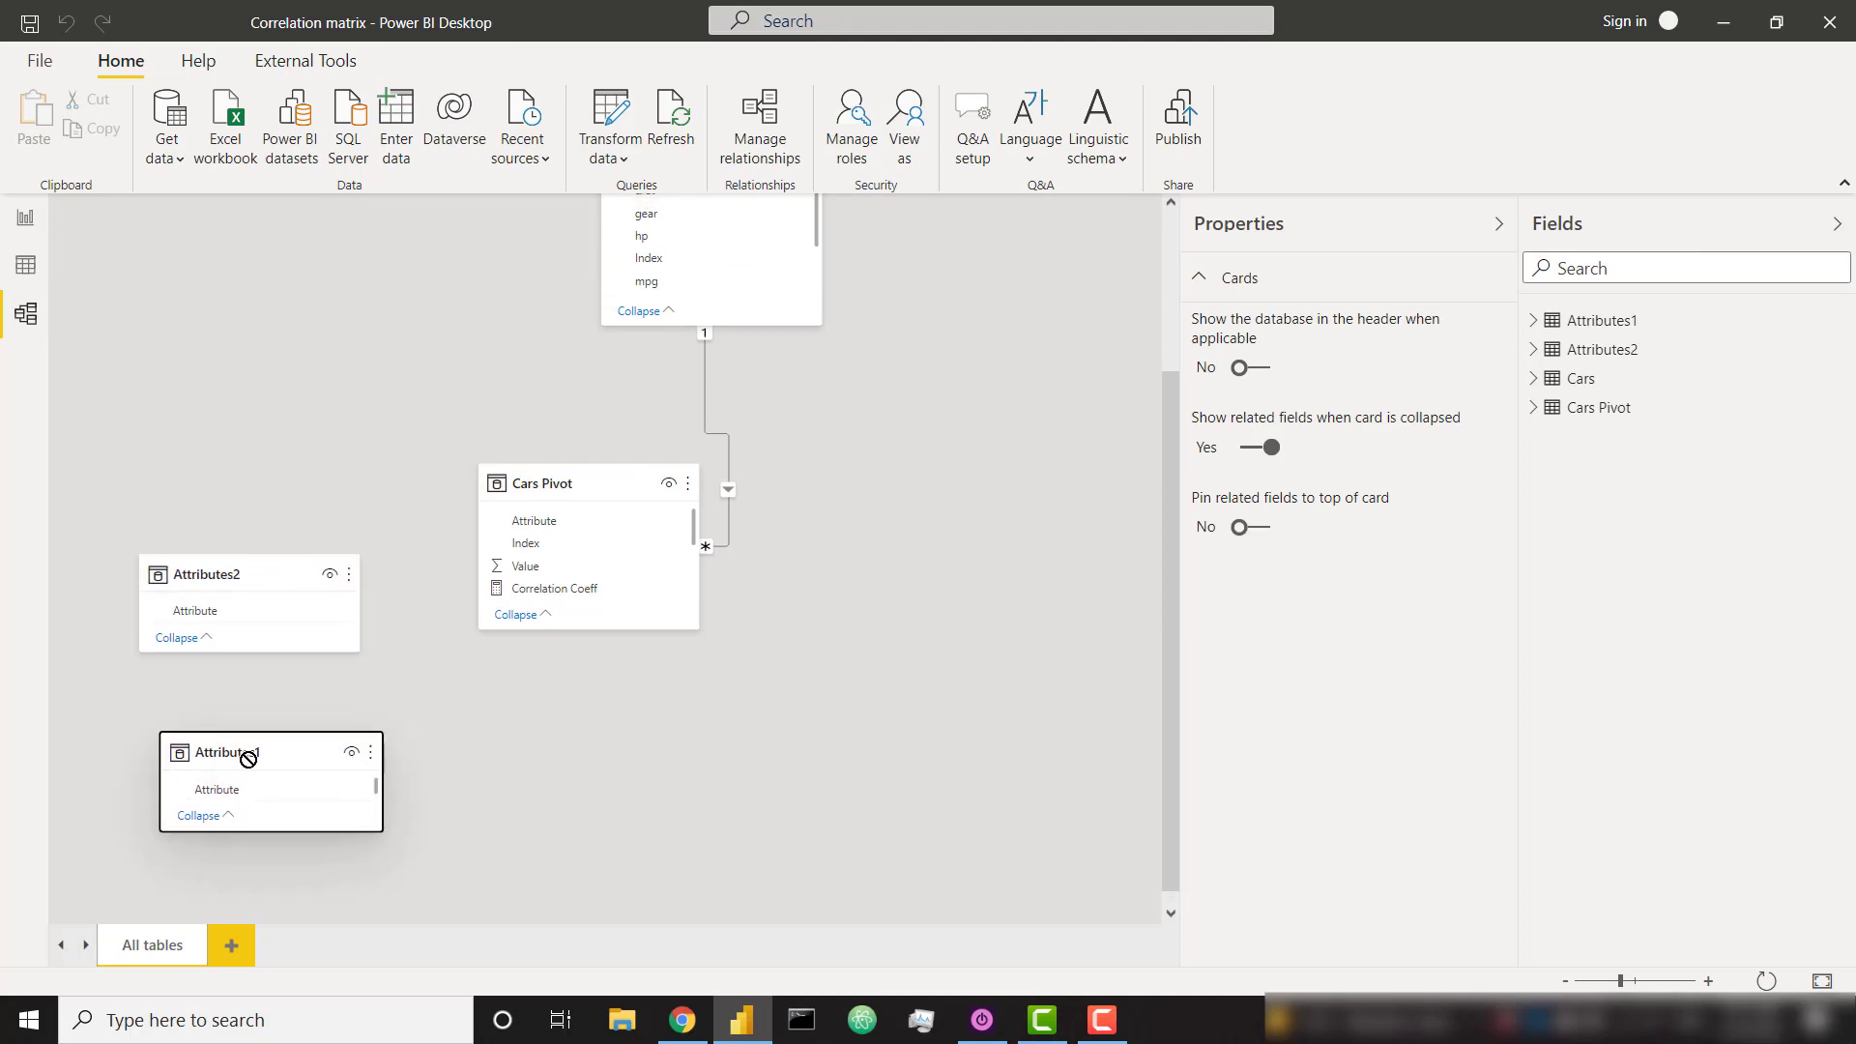
left_click(44, 228)
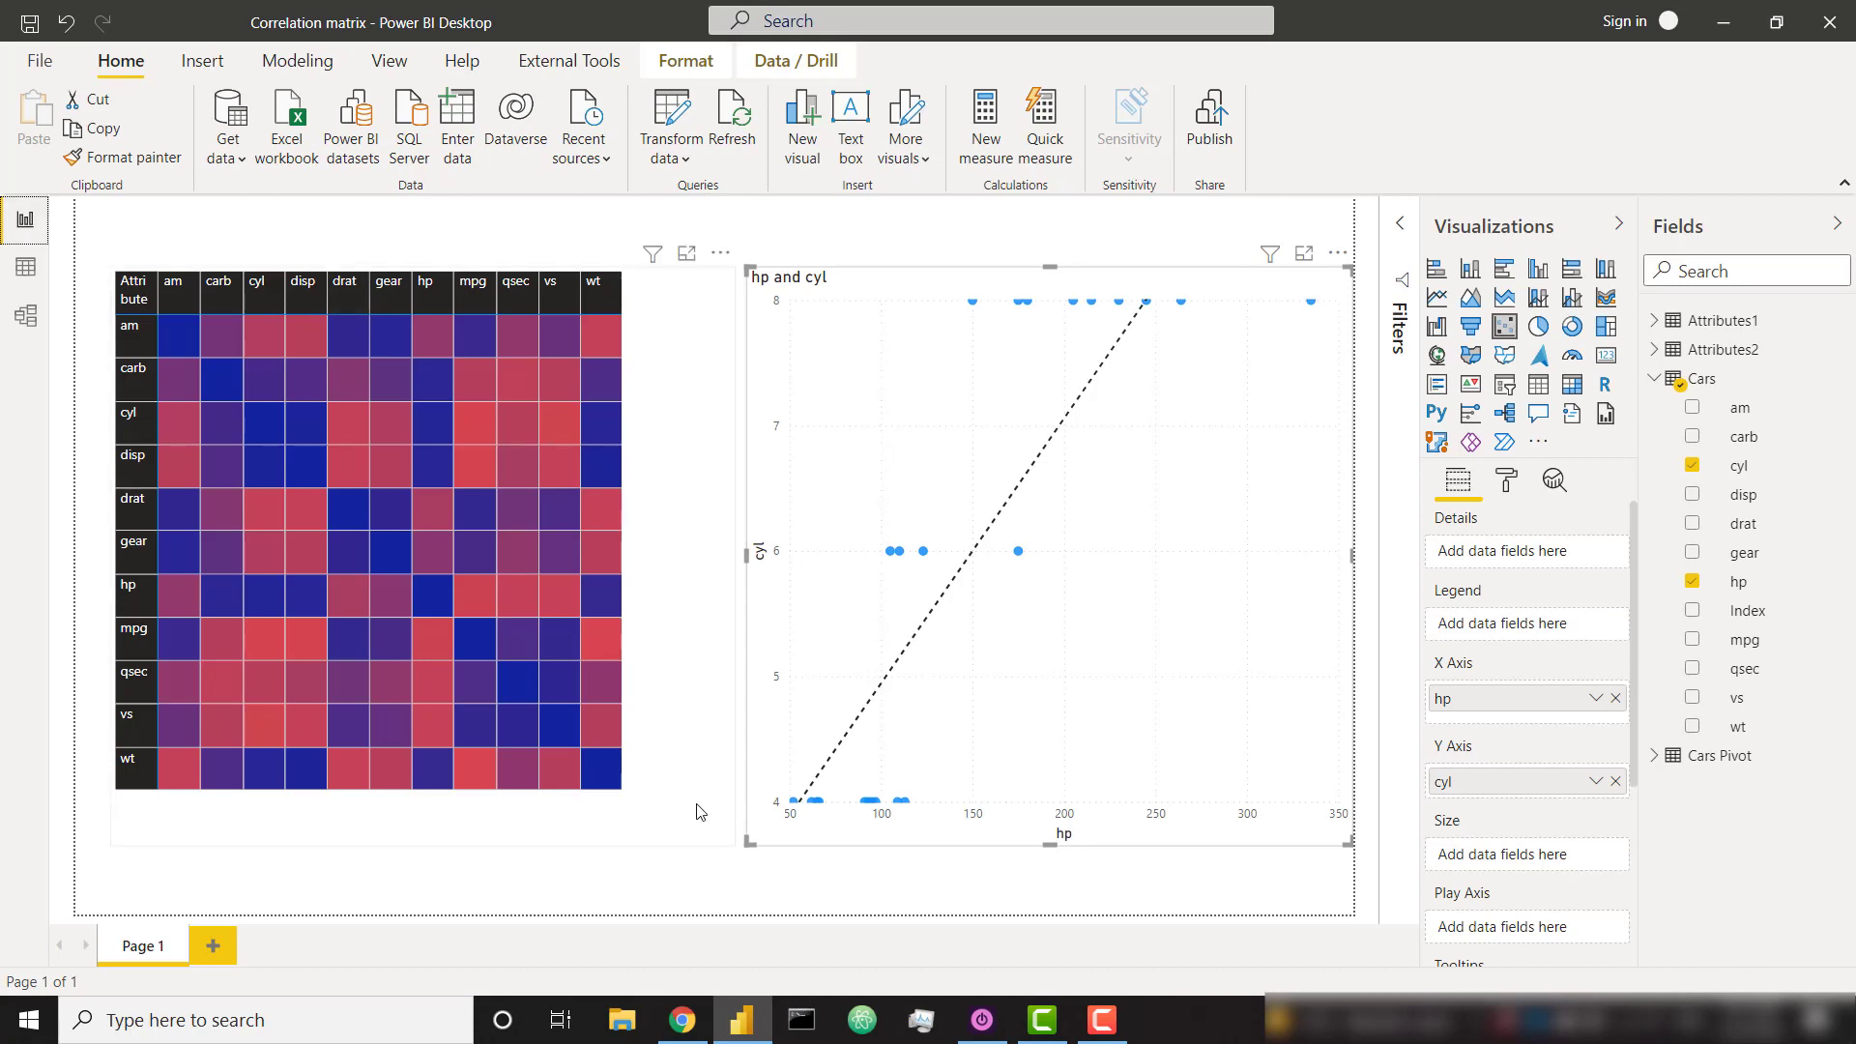
Add Page 2 with an empty matrix visual, moved toward the centre and enlarged
left_click(213, 947)
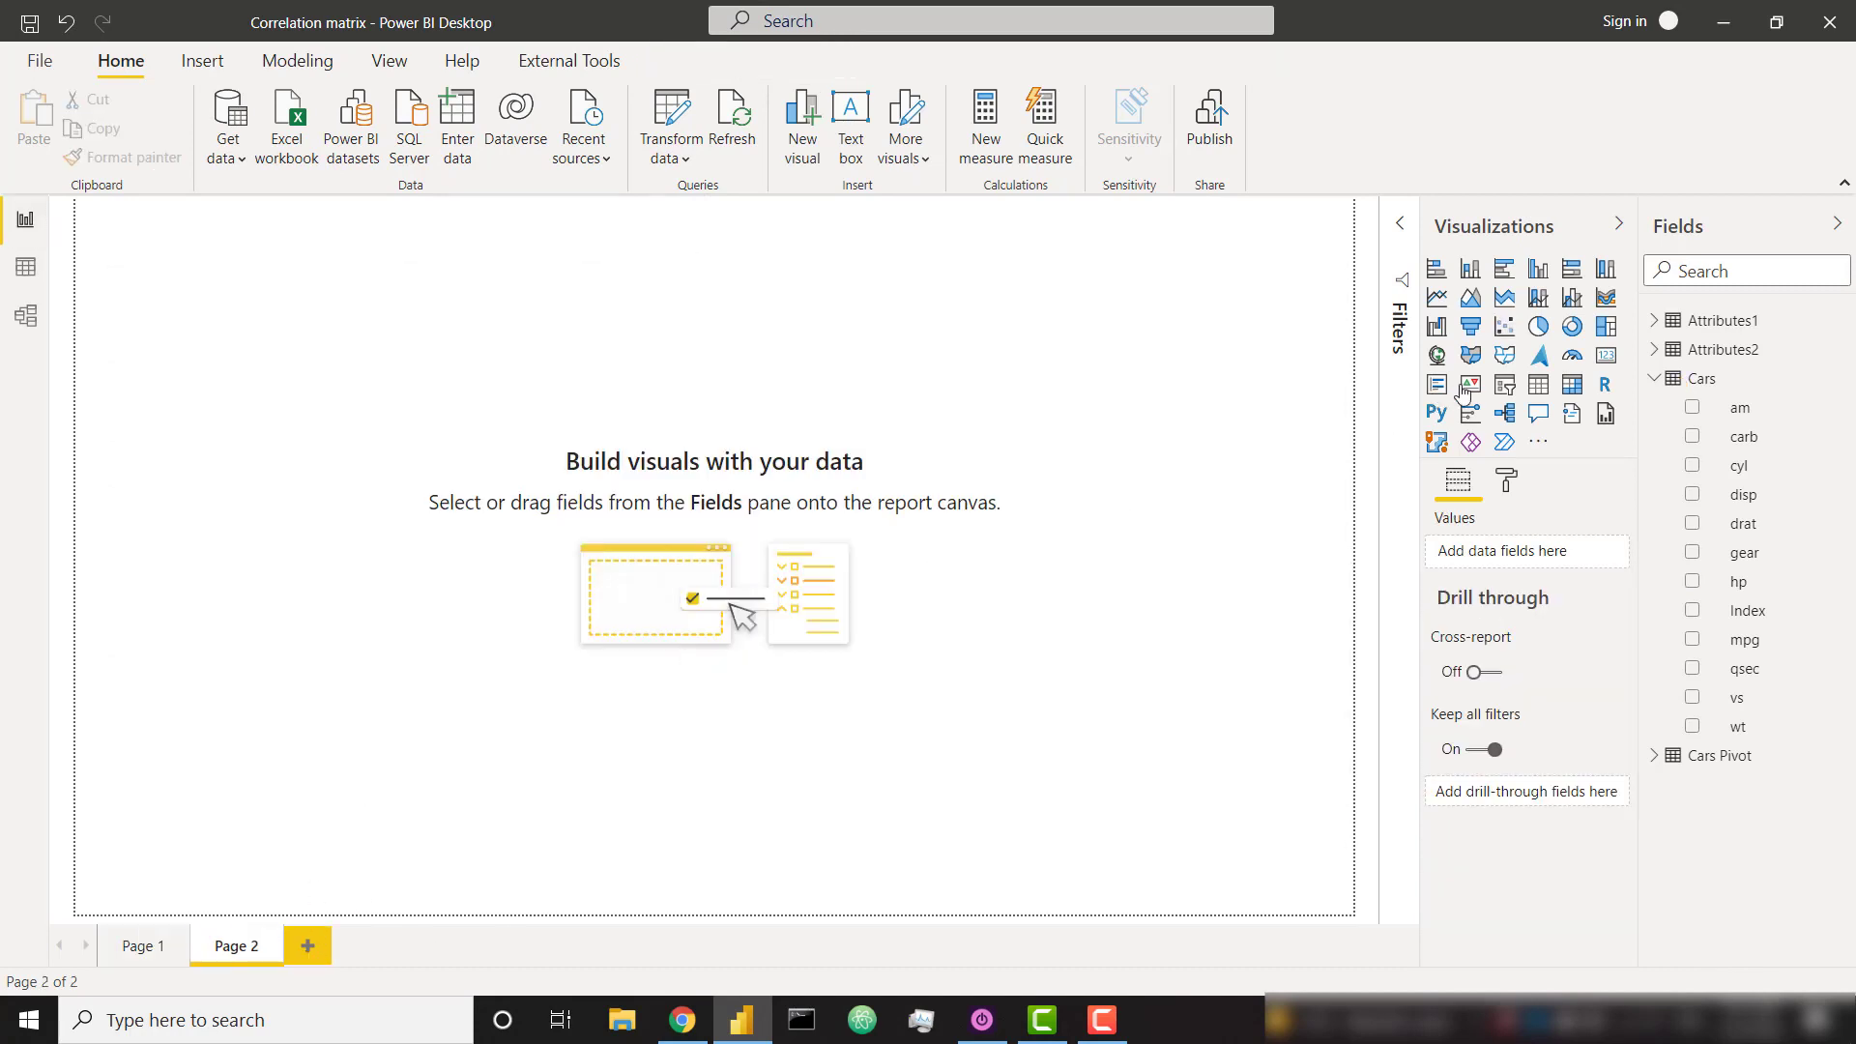
left_click(1571, 384)
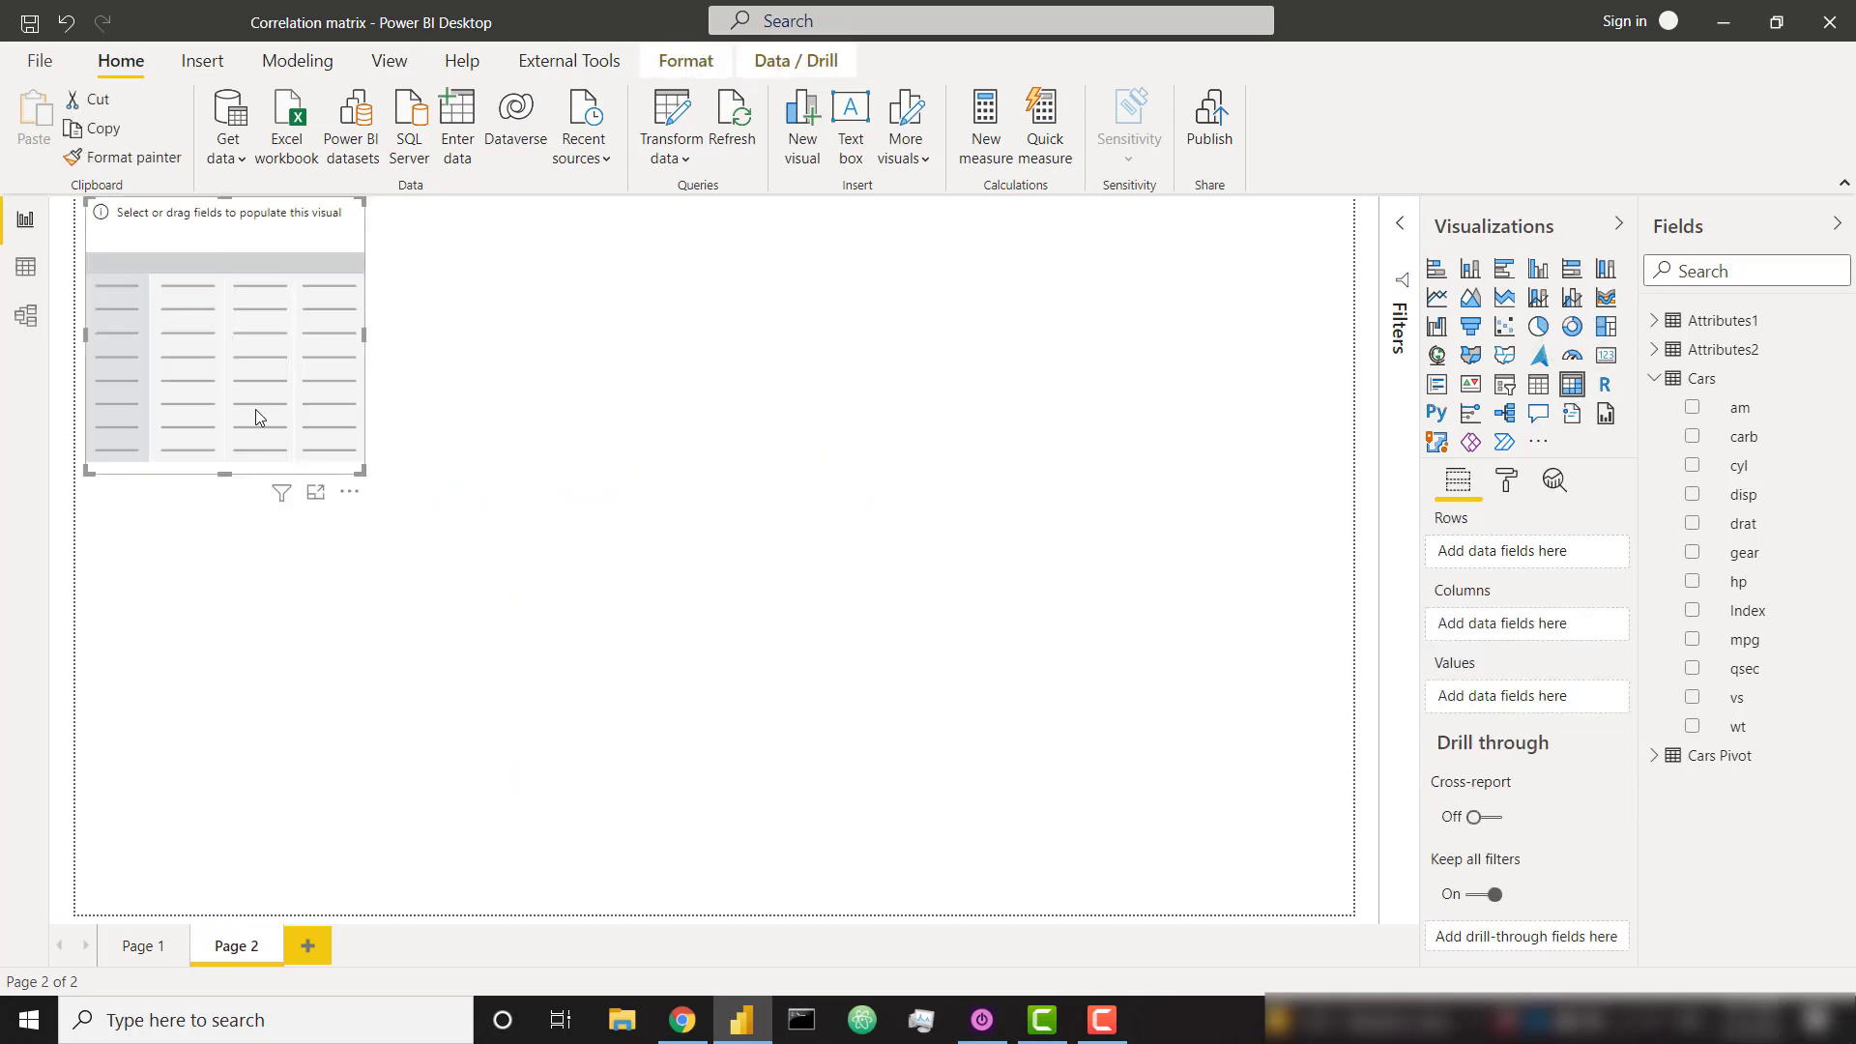
left_click_drag(259, 409, 504, 465)
left_click_drag(620, 531, 988, 764)
Put Attributes1[Attribute] on the matrix rows and Attributes2[Attribute] on its columns
left_click(1650, 322)
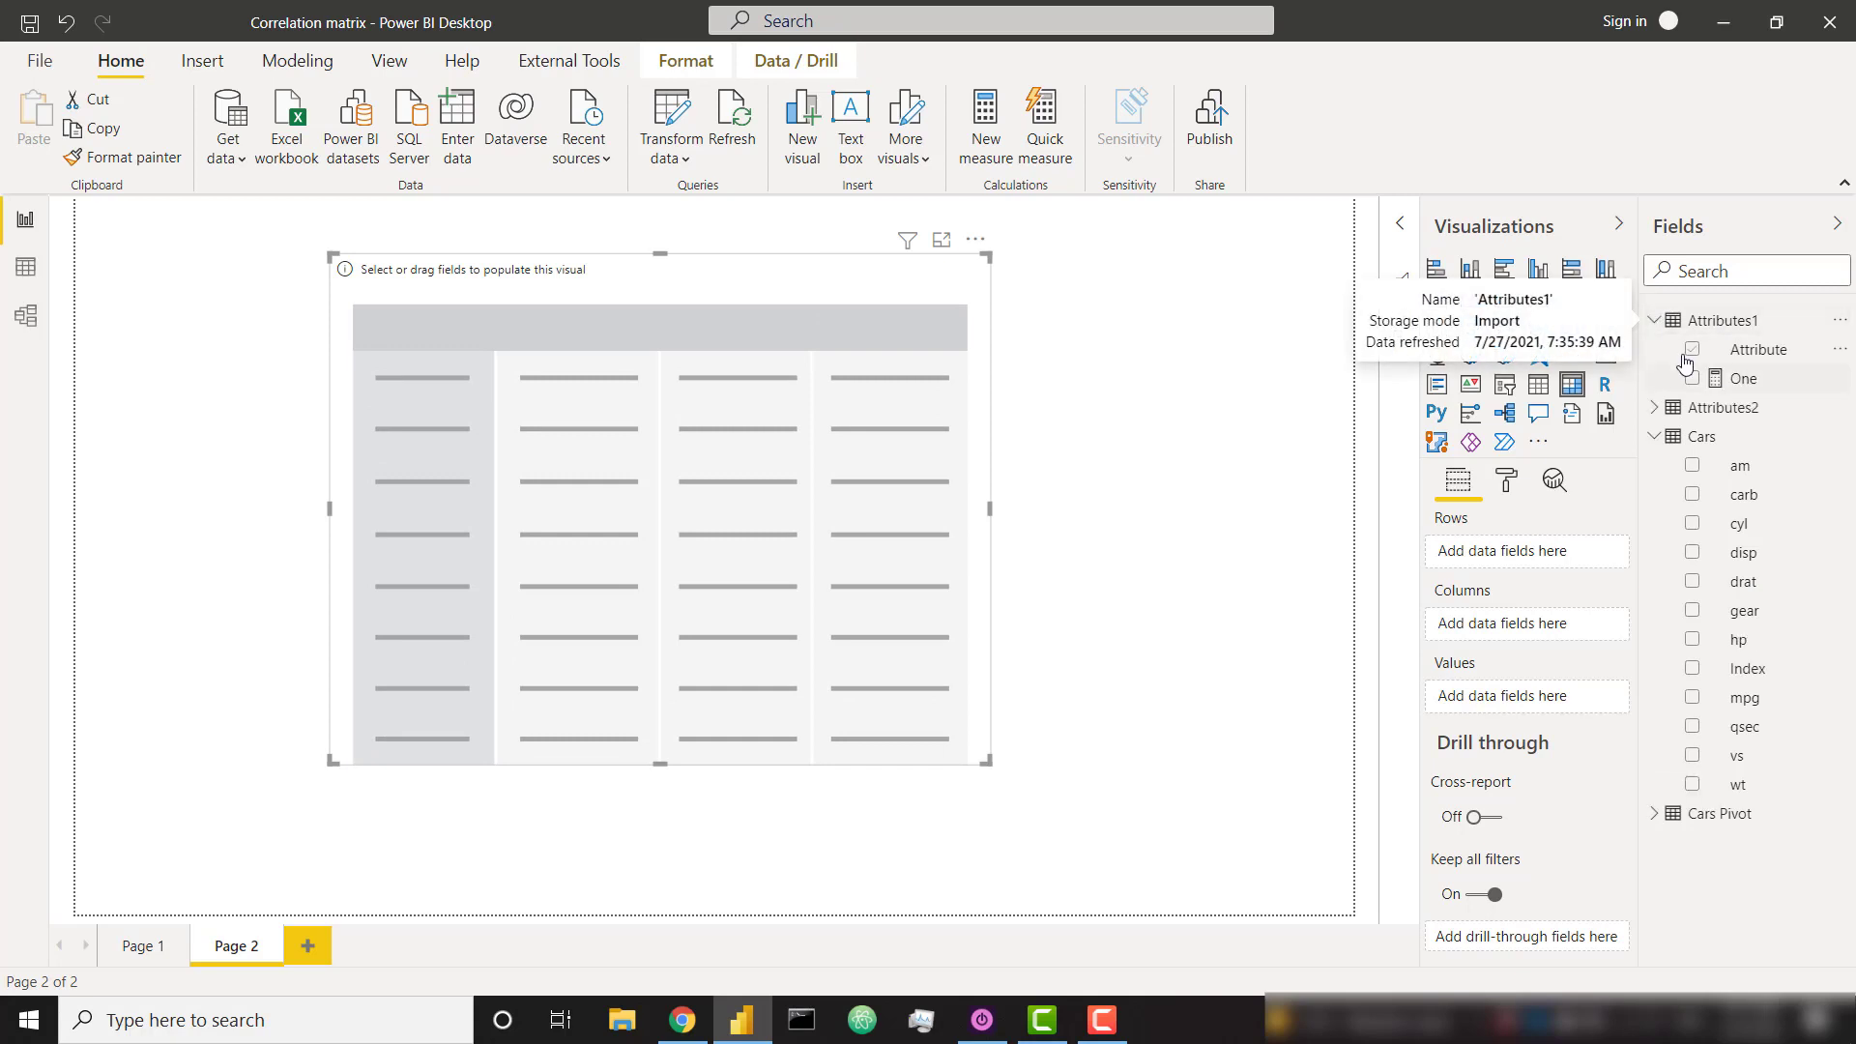
left_click_drag(1735, 350, 1493, 565)
left_click(1653, 321)
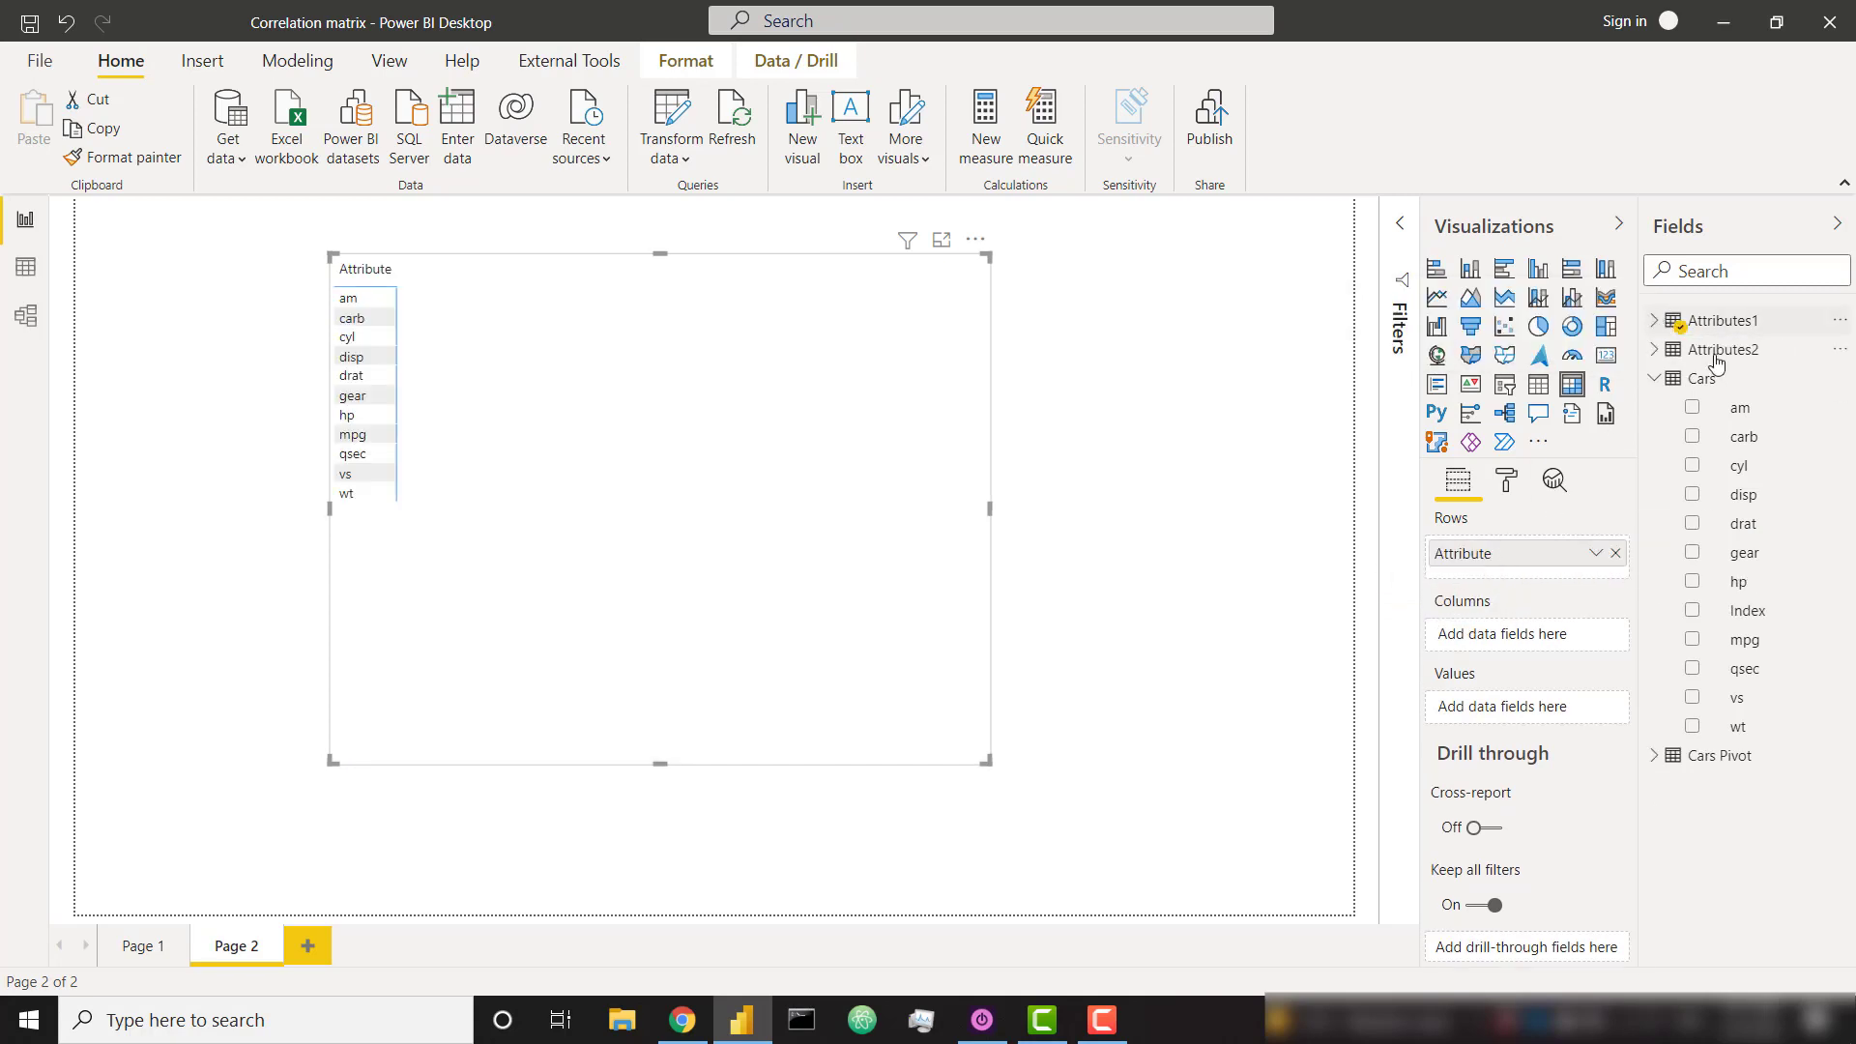
left_click(1655, 351)
left_click_drag(1761, 382, 1538, 623)
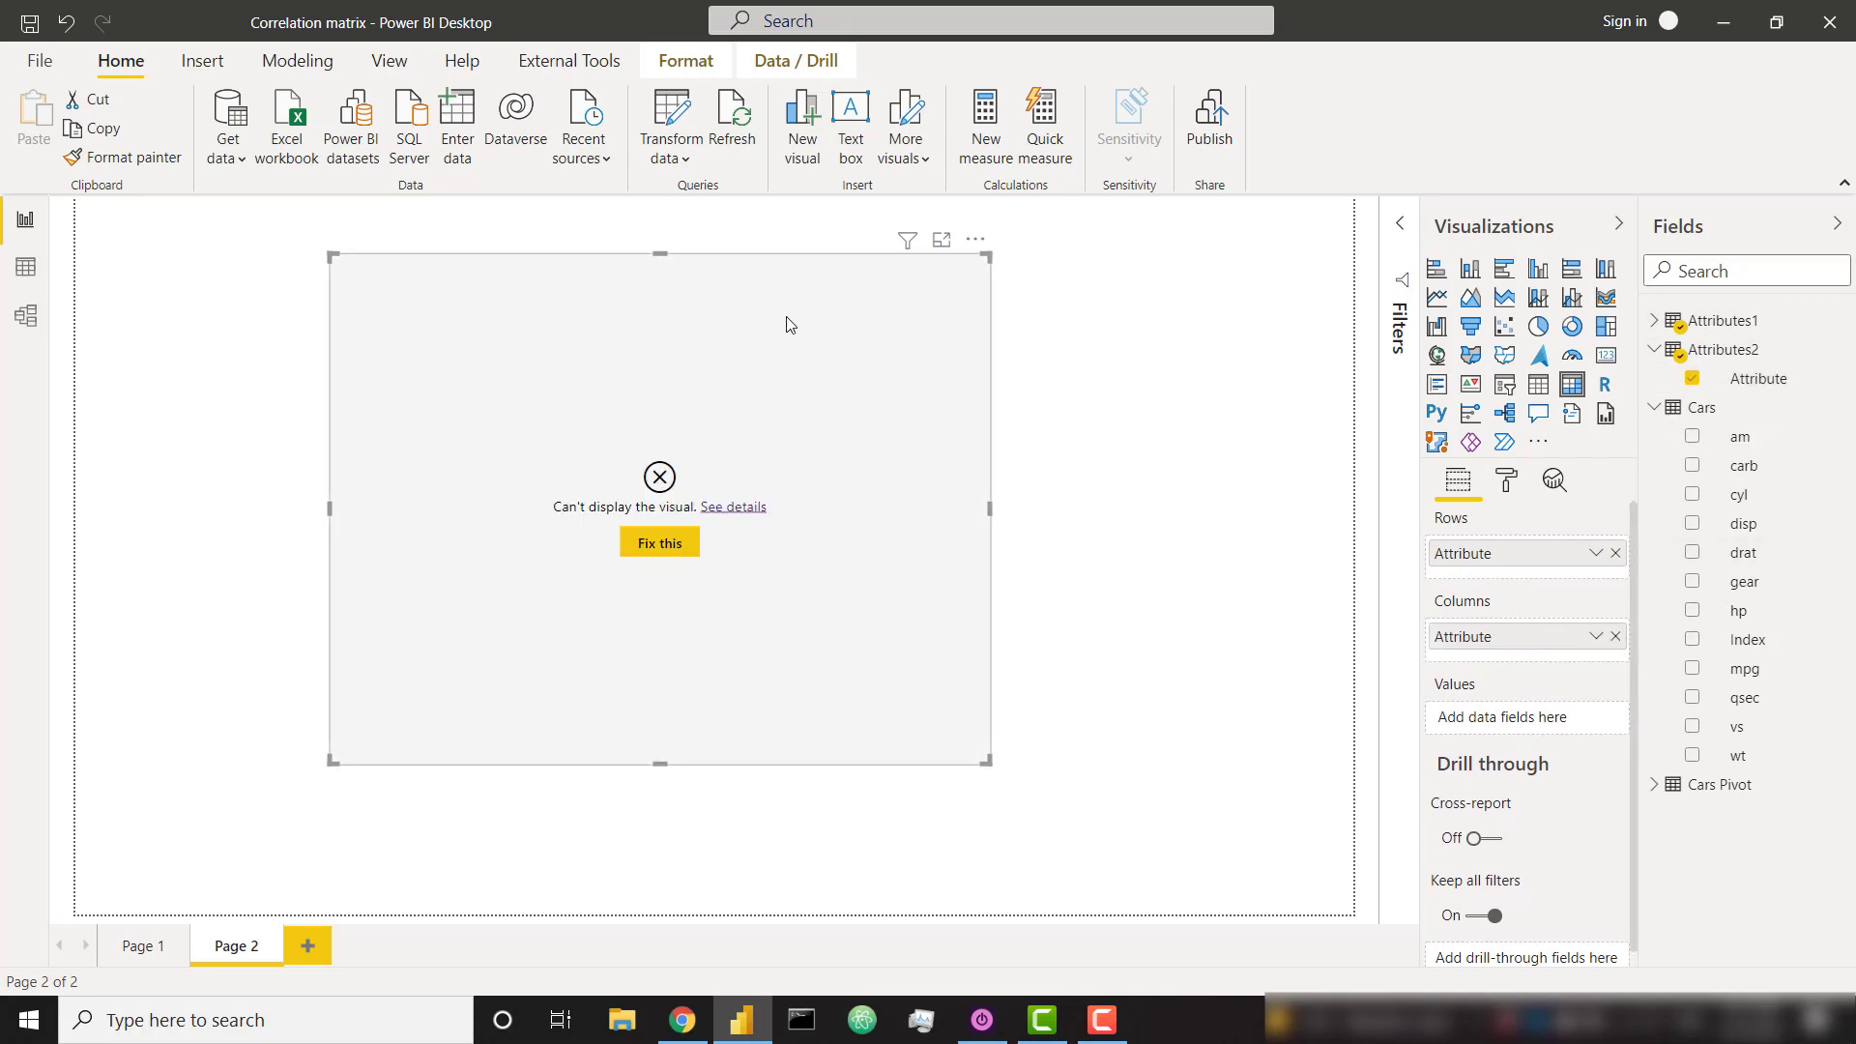
left_click_drag(882, 285, 935, 311)
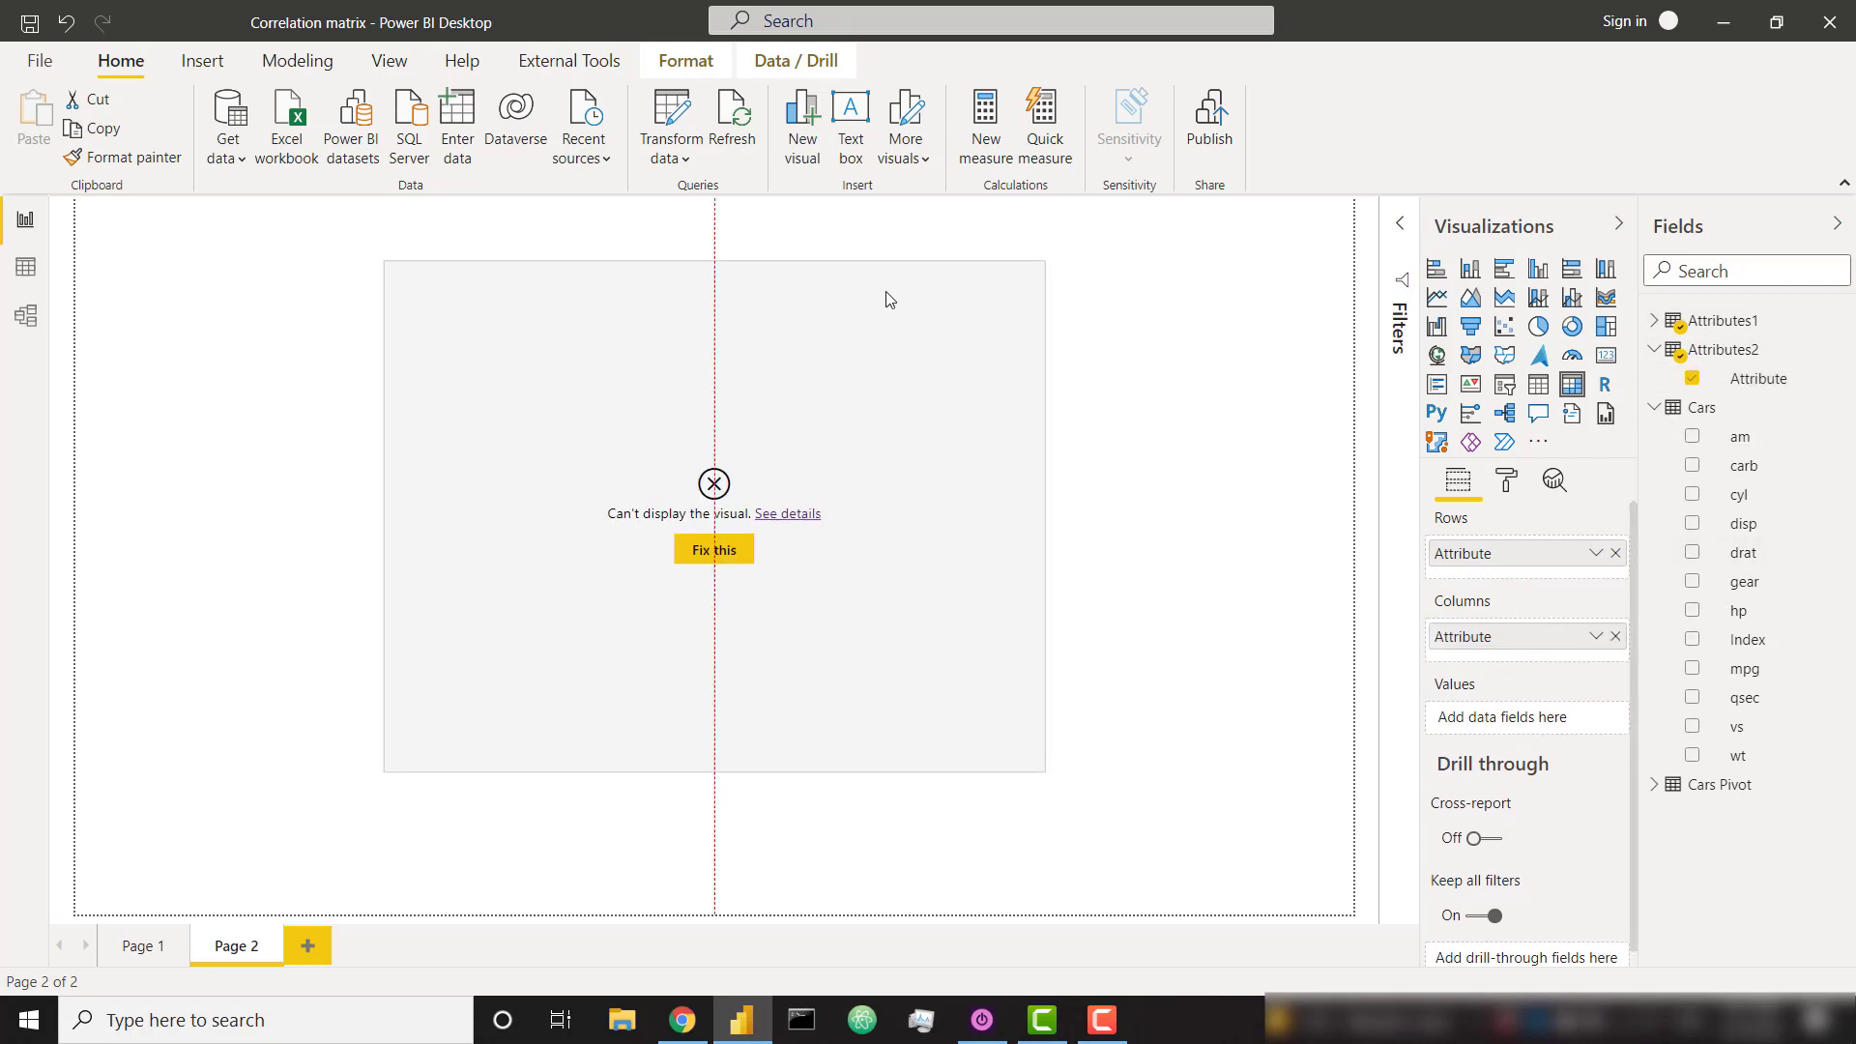
Fill the matrix values with the One measure, then compare against the Page 1 heatmap
left_click(1656, 322)
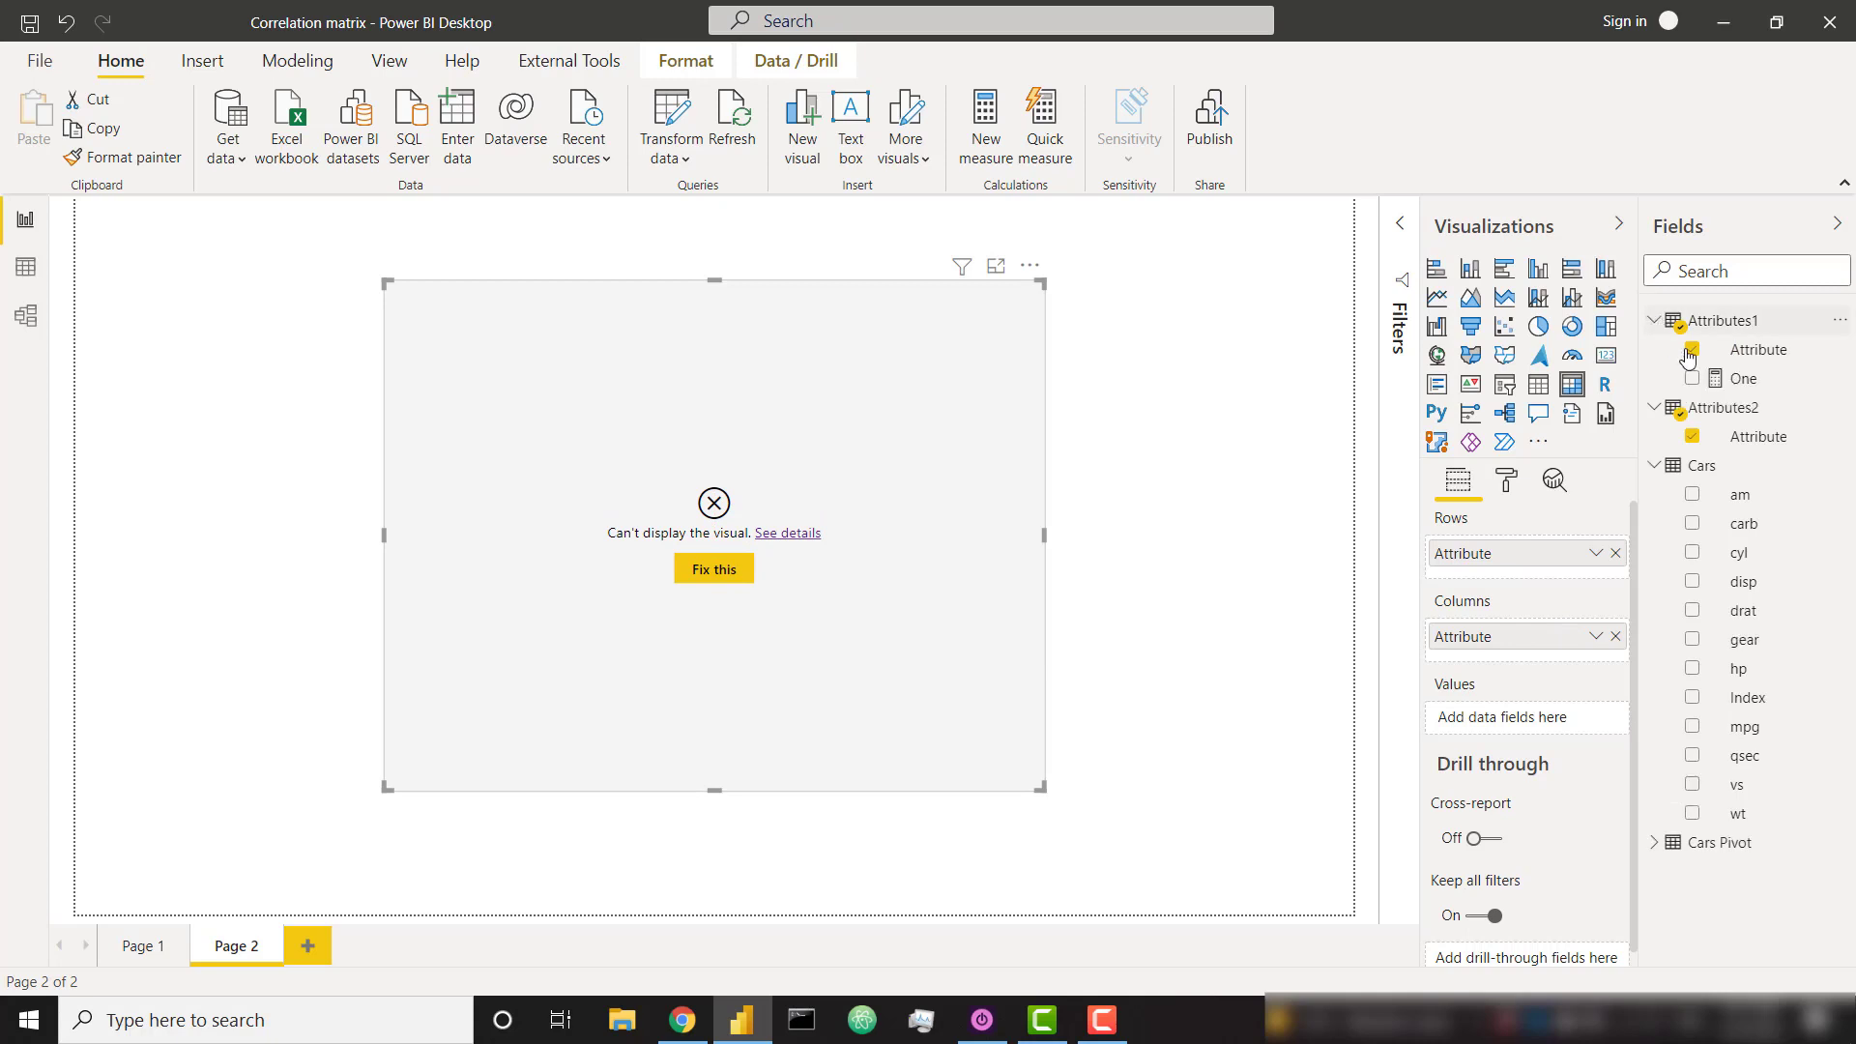
left_click(1764, 385)
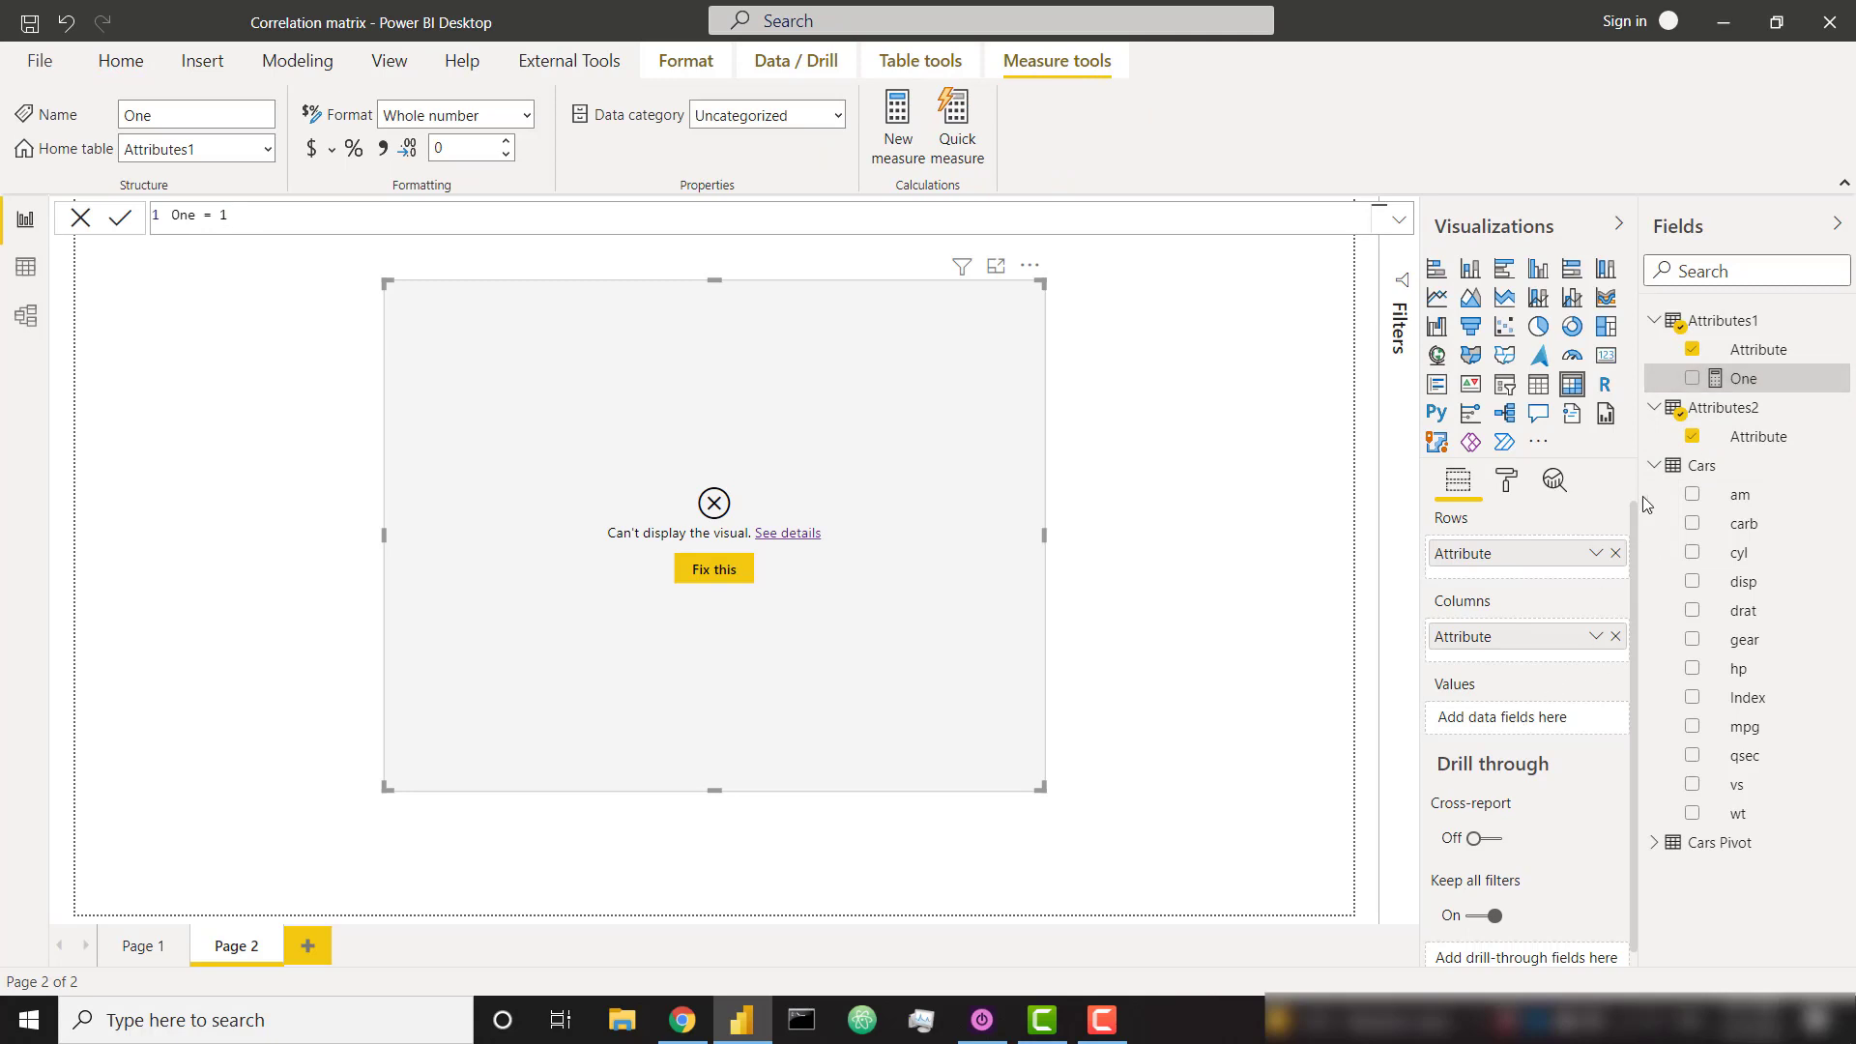
left_click_drag(1740, 378, 1508, 718)
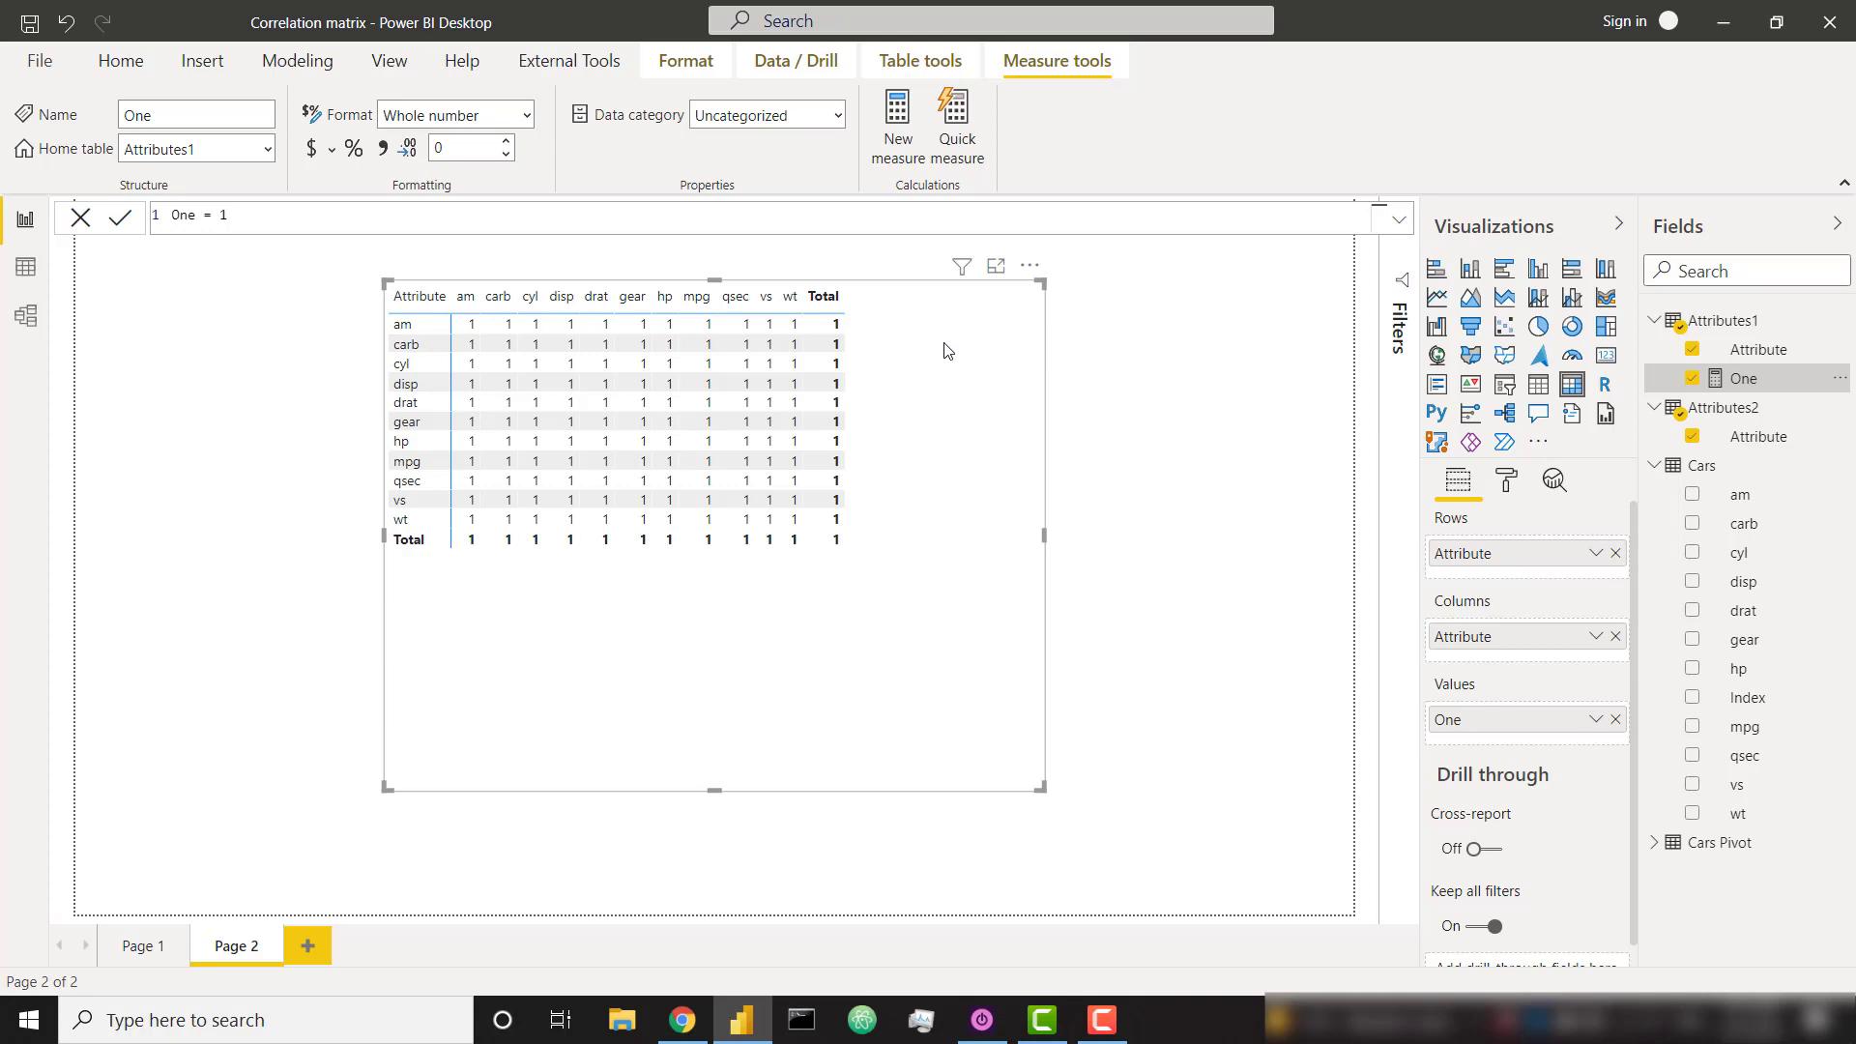
left_click(140, 945)
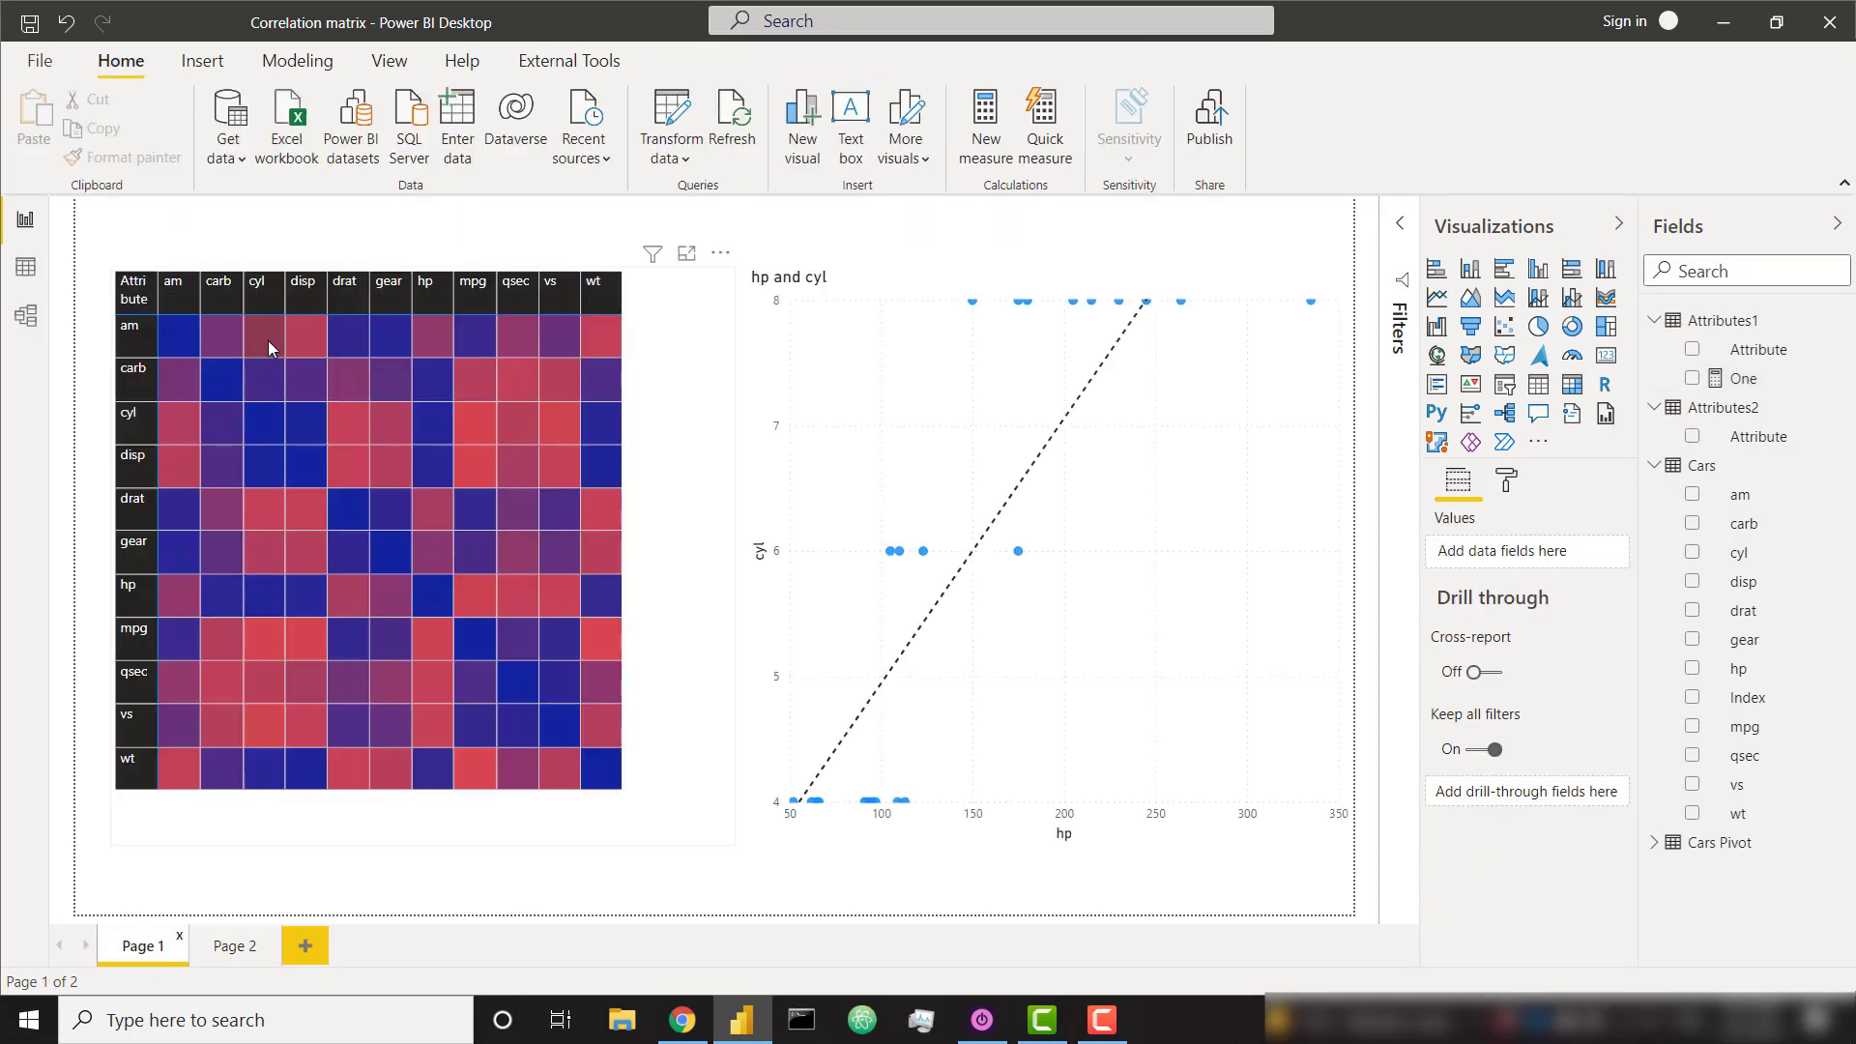
left_click(235, 947)
Open the Correlation Coefficient article in Chrome to study the Pearson formula for r
left_click(844, 635)
left_click(682, 1019)
left_click(228, 14)
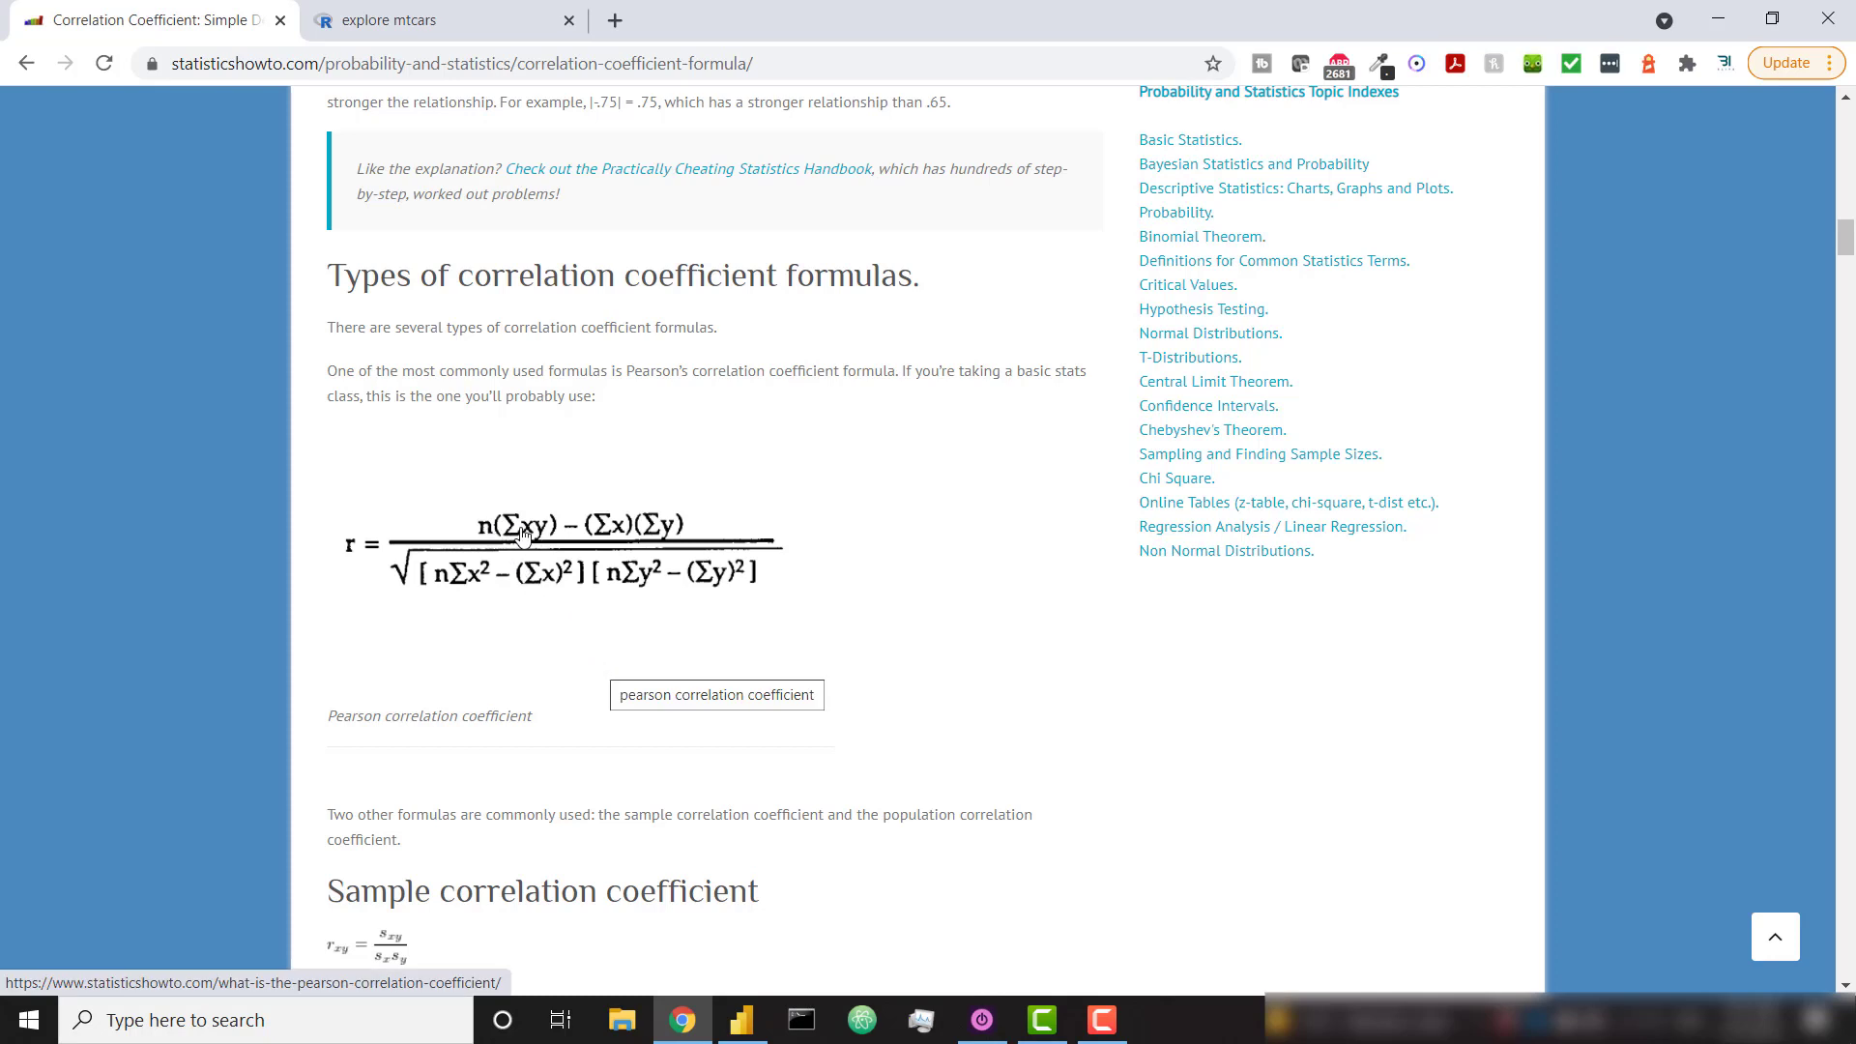
left_click(741, 1020)
left_click(740, 1017)
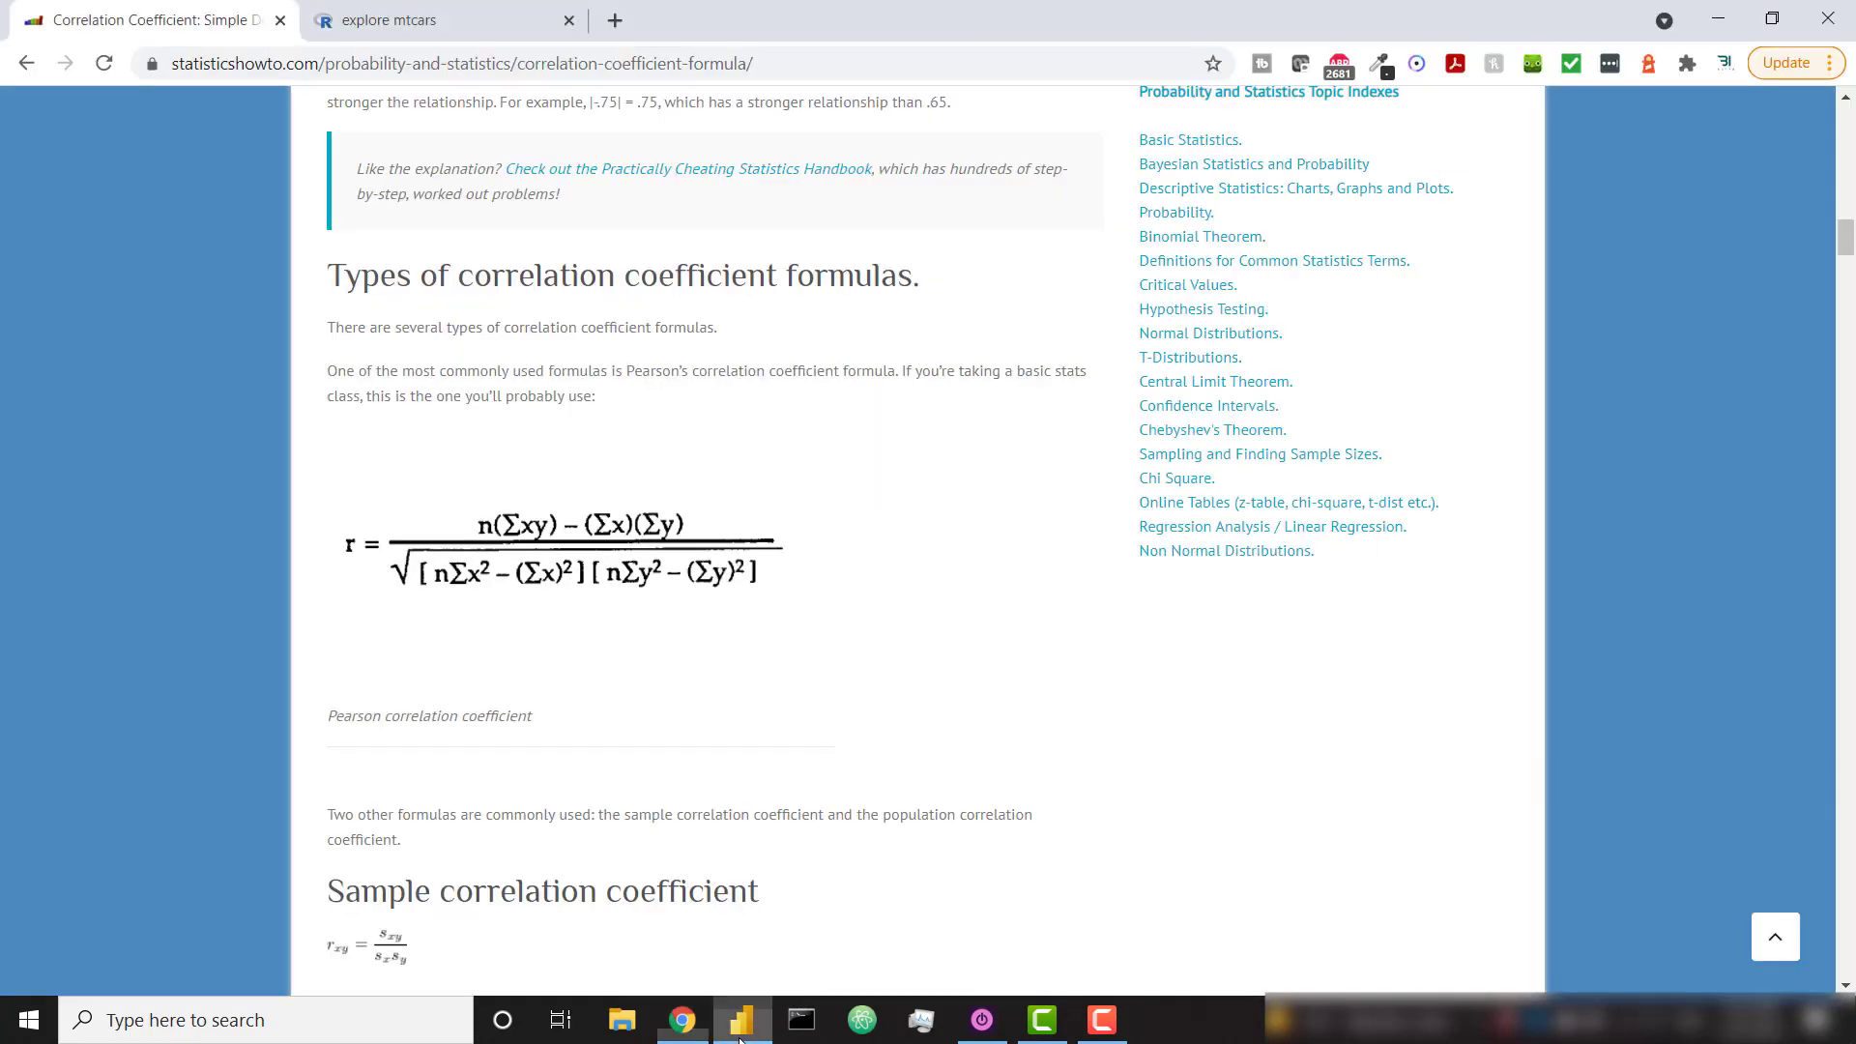
left_click(740, 1017)
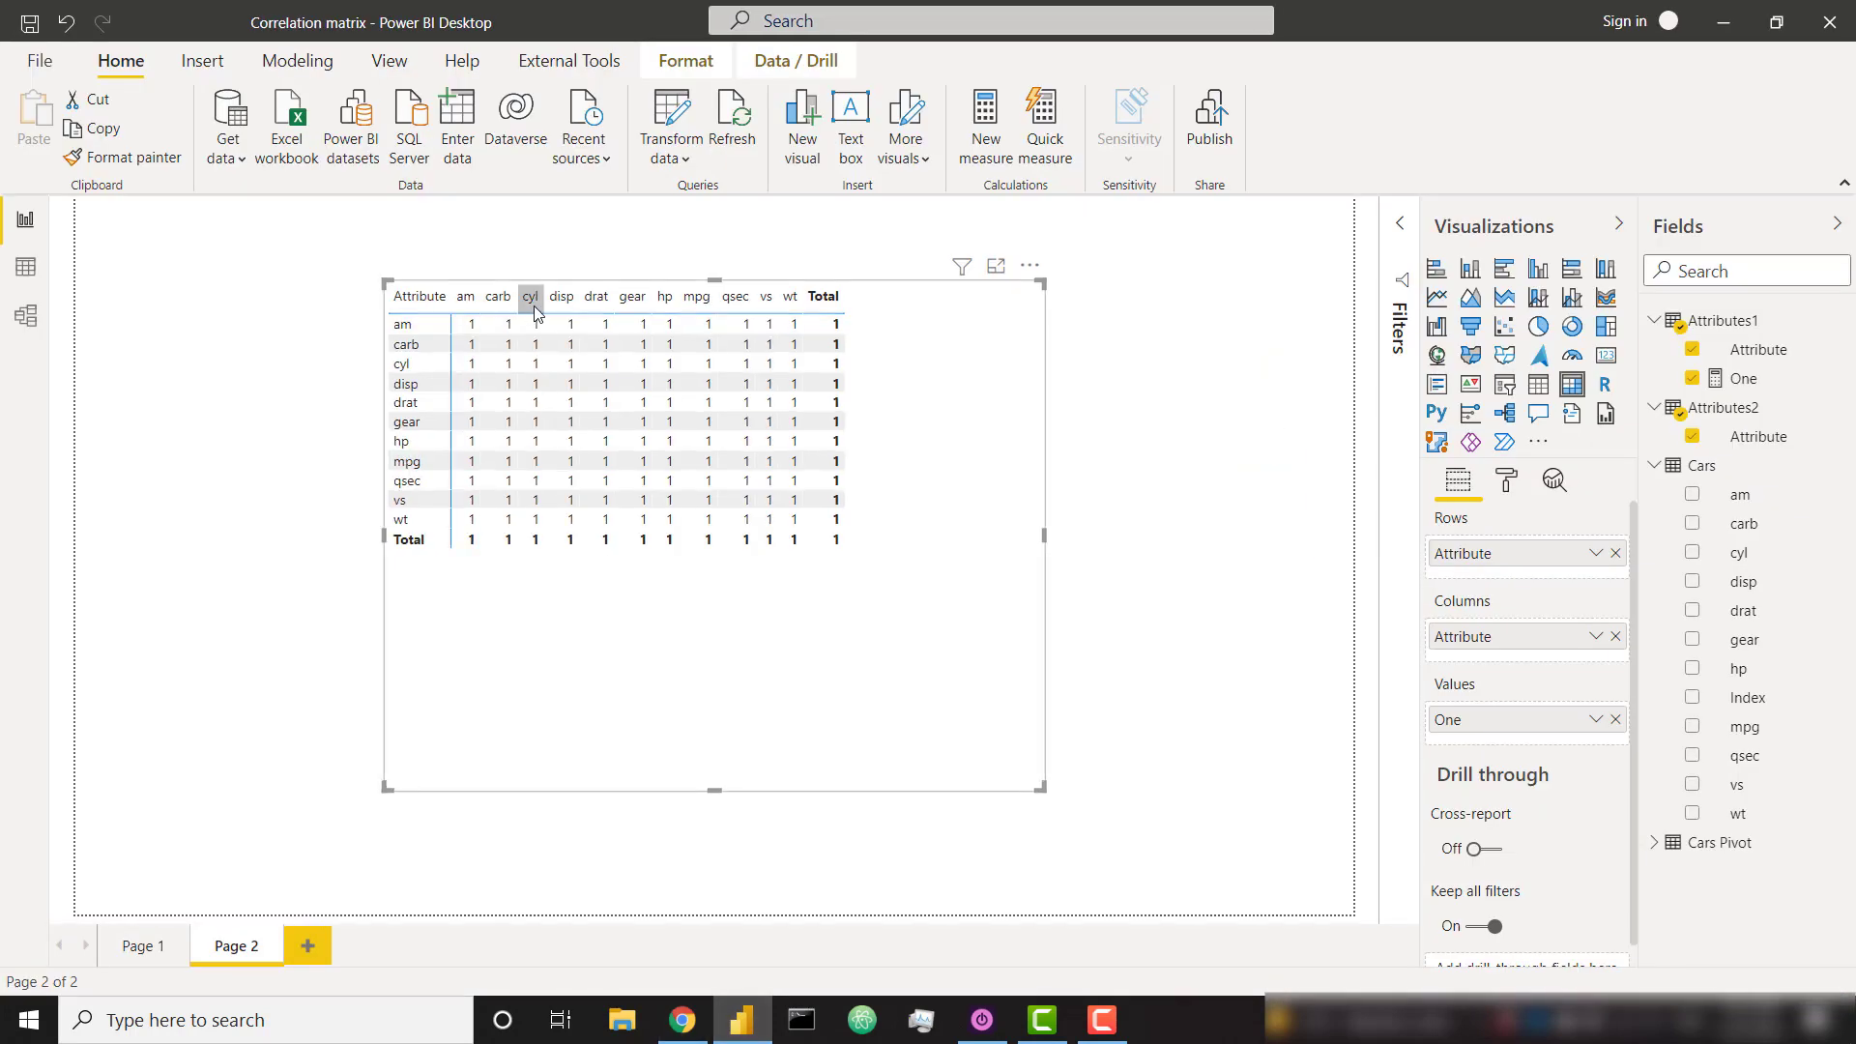
left_click(741, 1020)
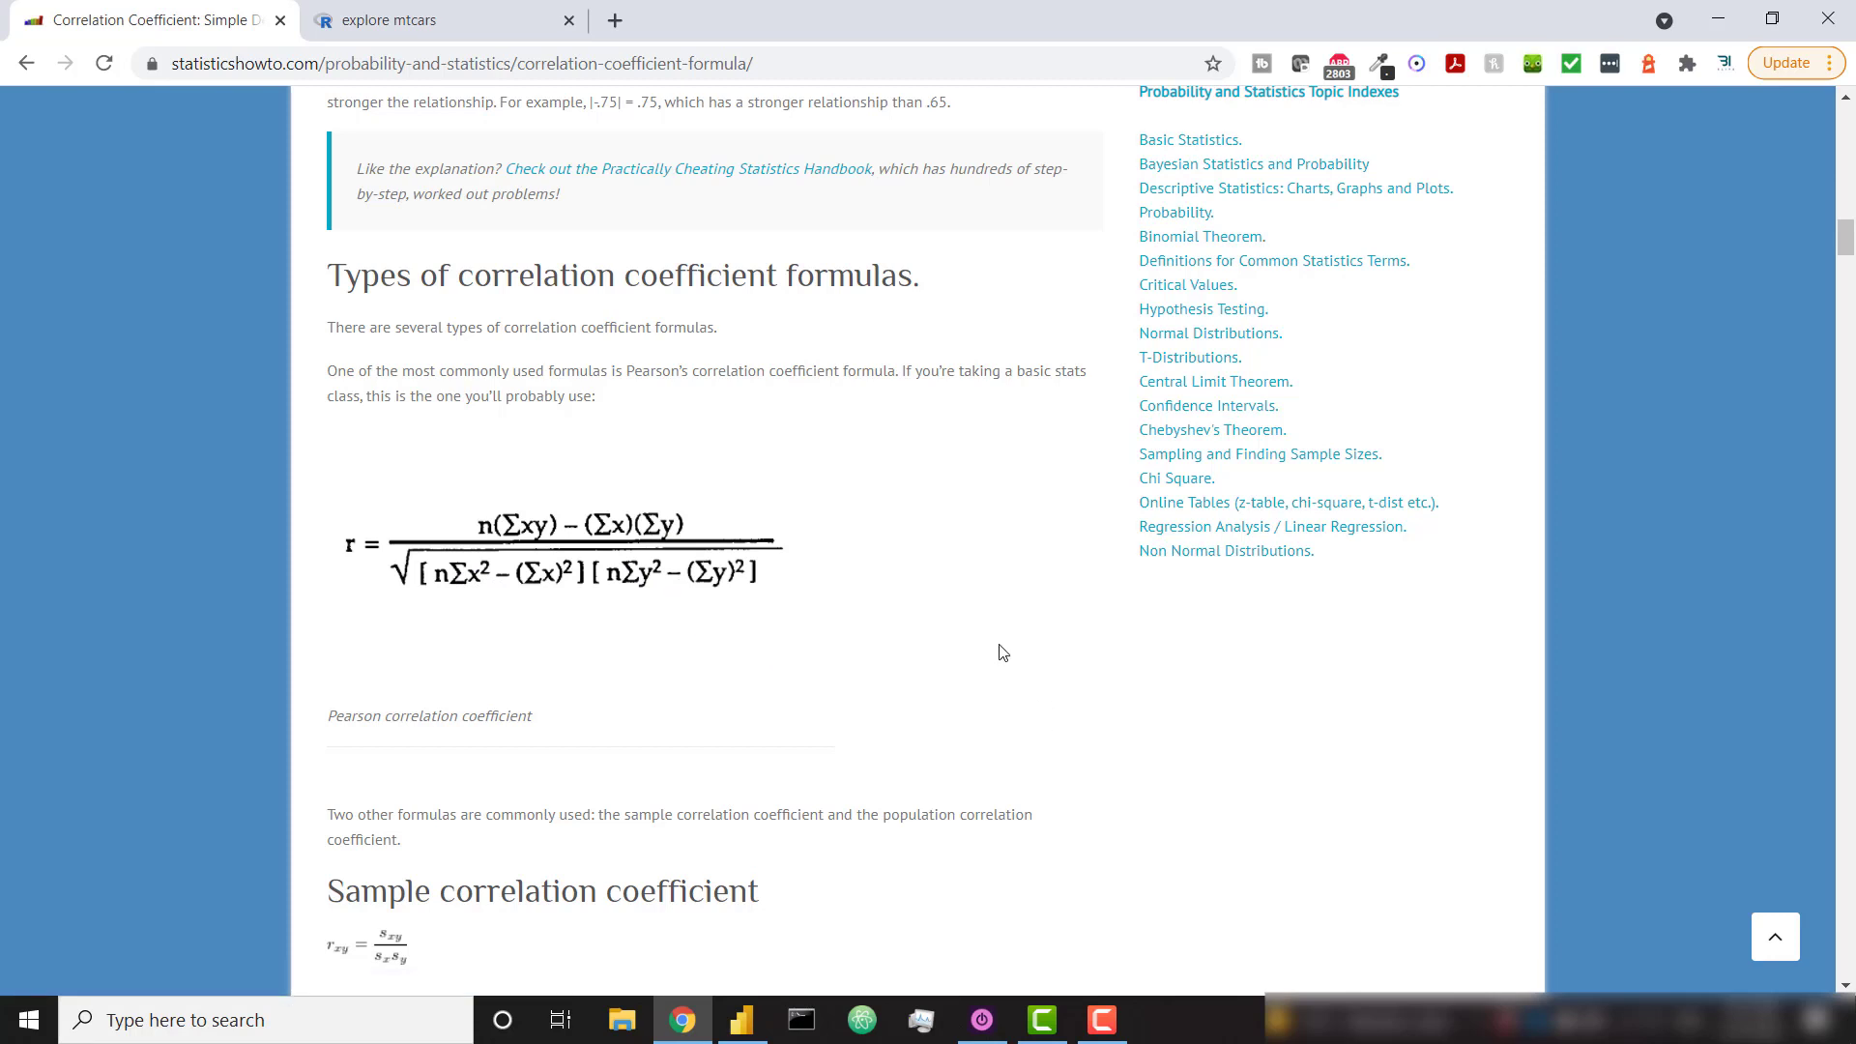
Back in Power BI, move the attribute matrix to the left and shrink it slightly
mouse_move(754, 1030)
left_click(761, 1020)
left_click(1836, 223)
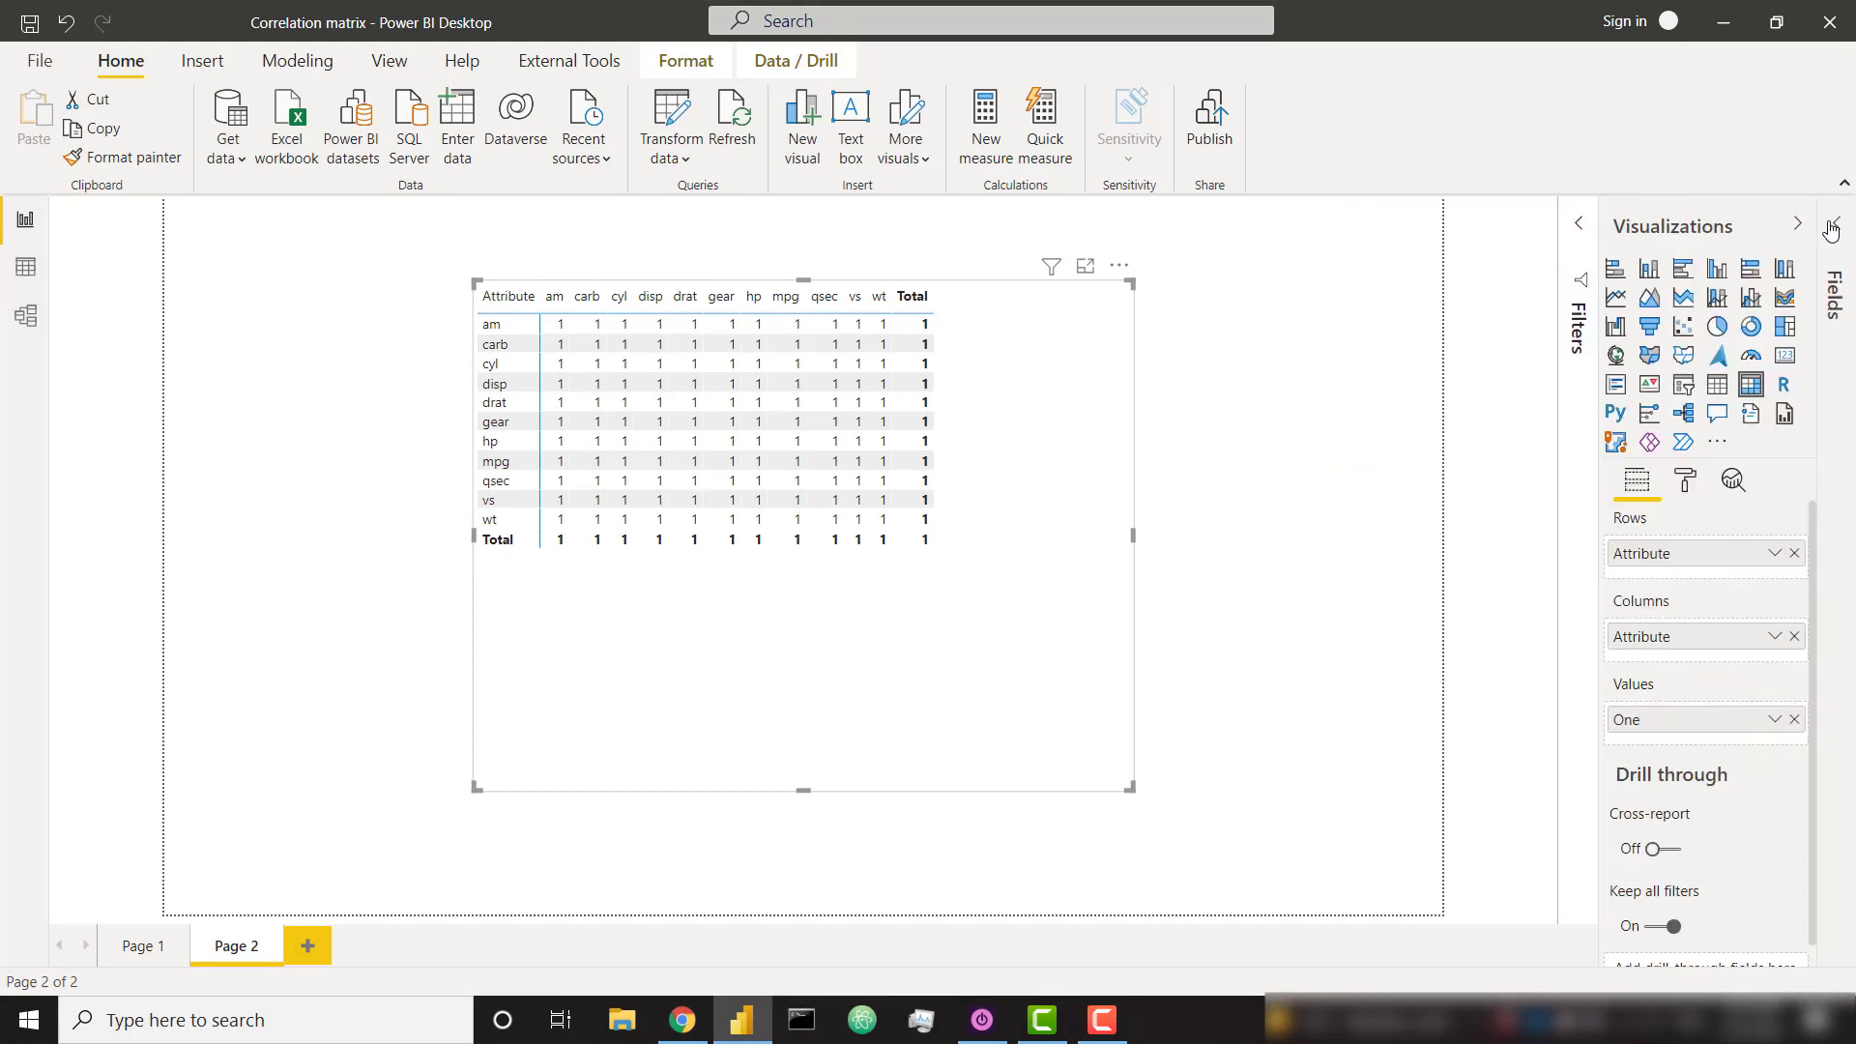
left_click(1832, 240)
left_click(1654, 408)
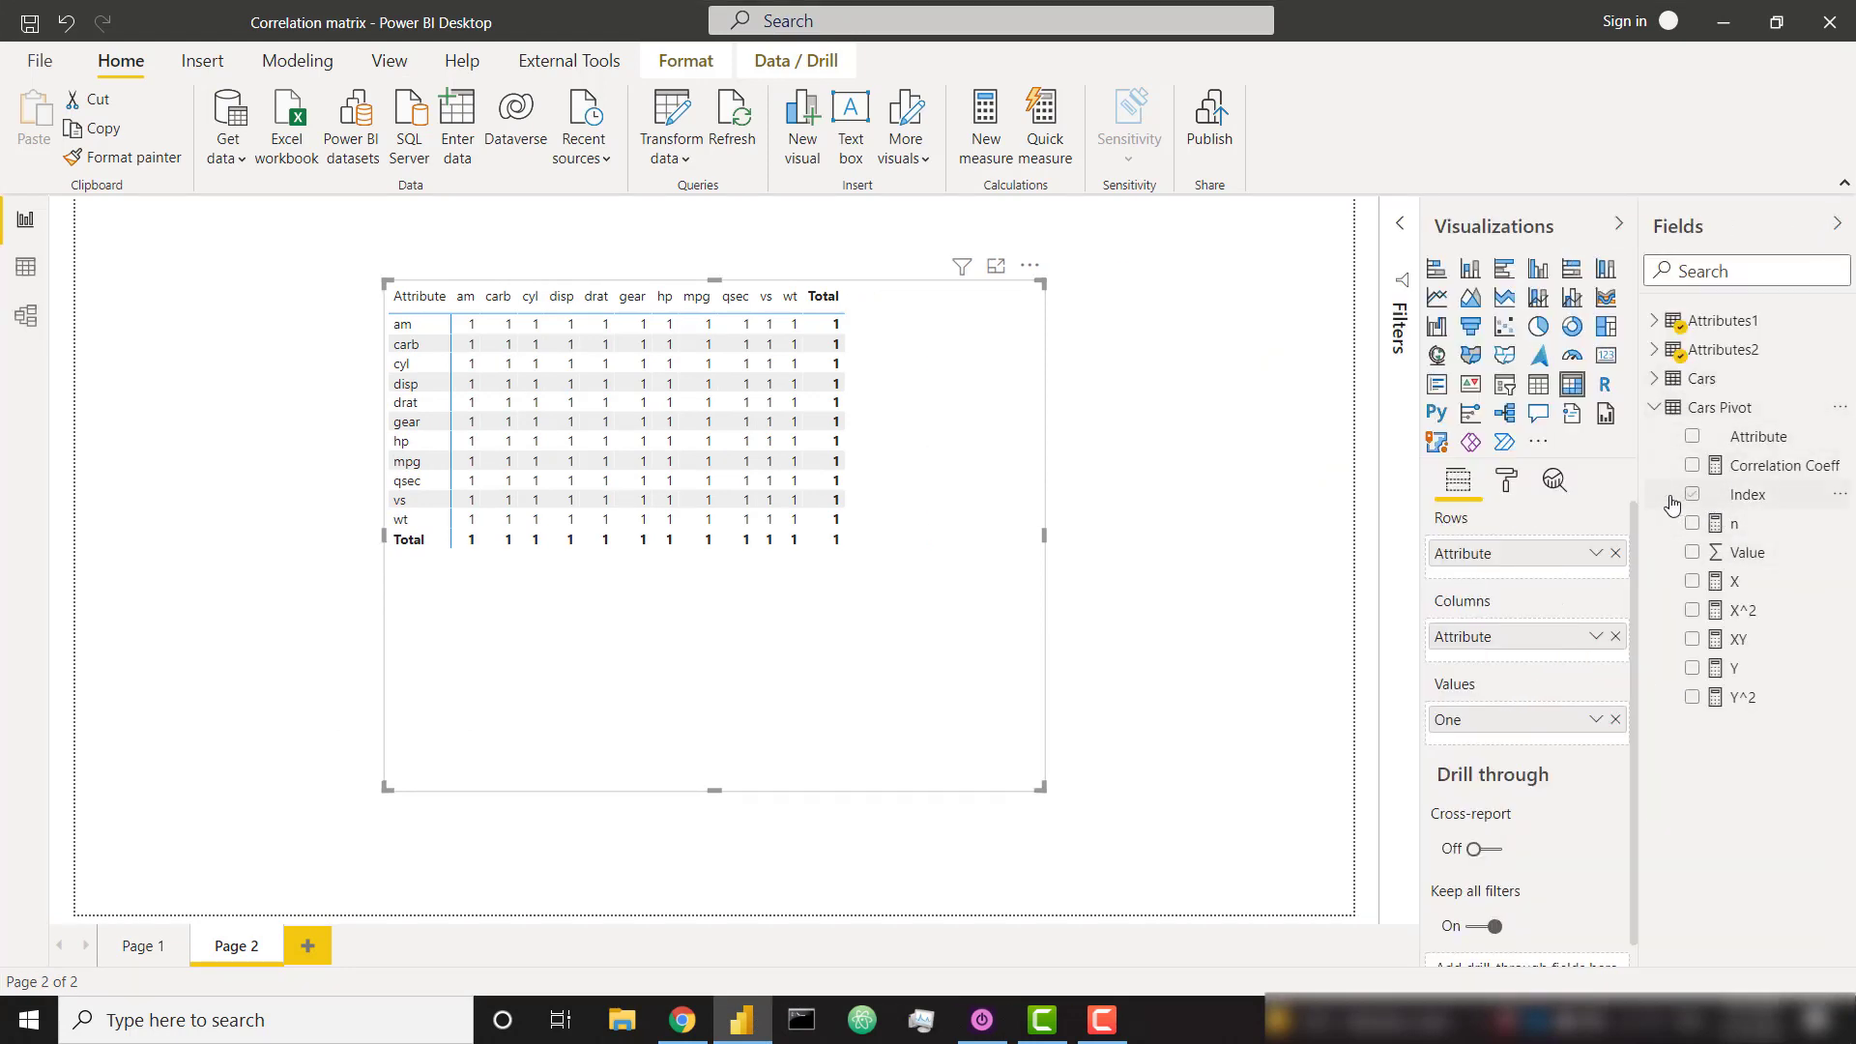
left_click_drag(909, 293, 621, 295)
left_click_drag(749, 783, 701, 763)
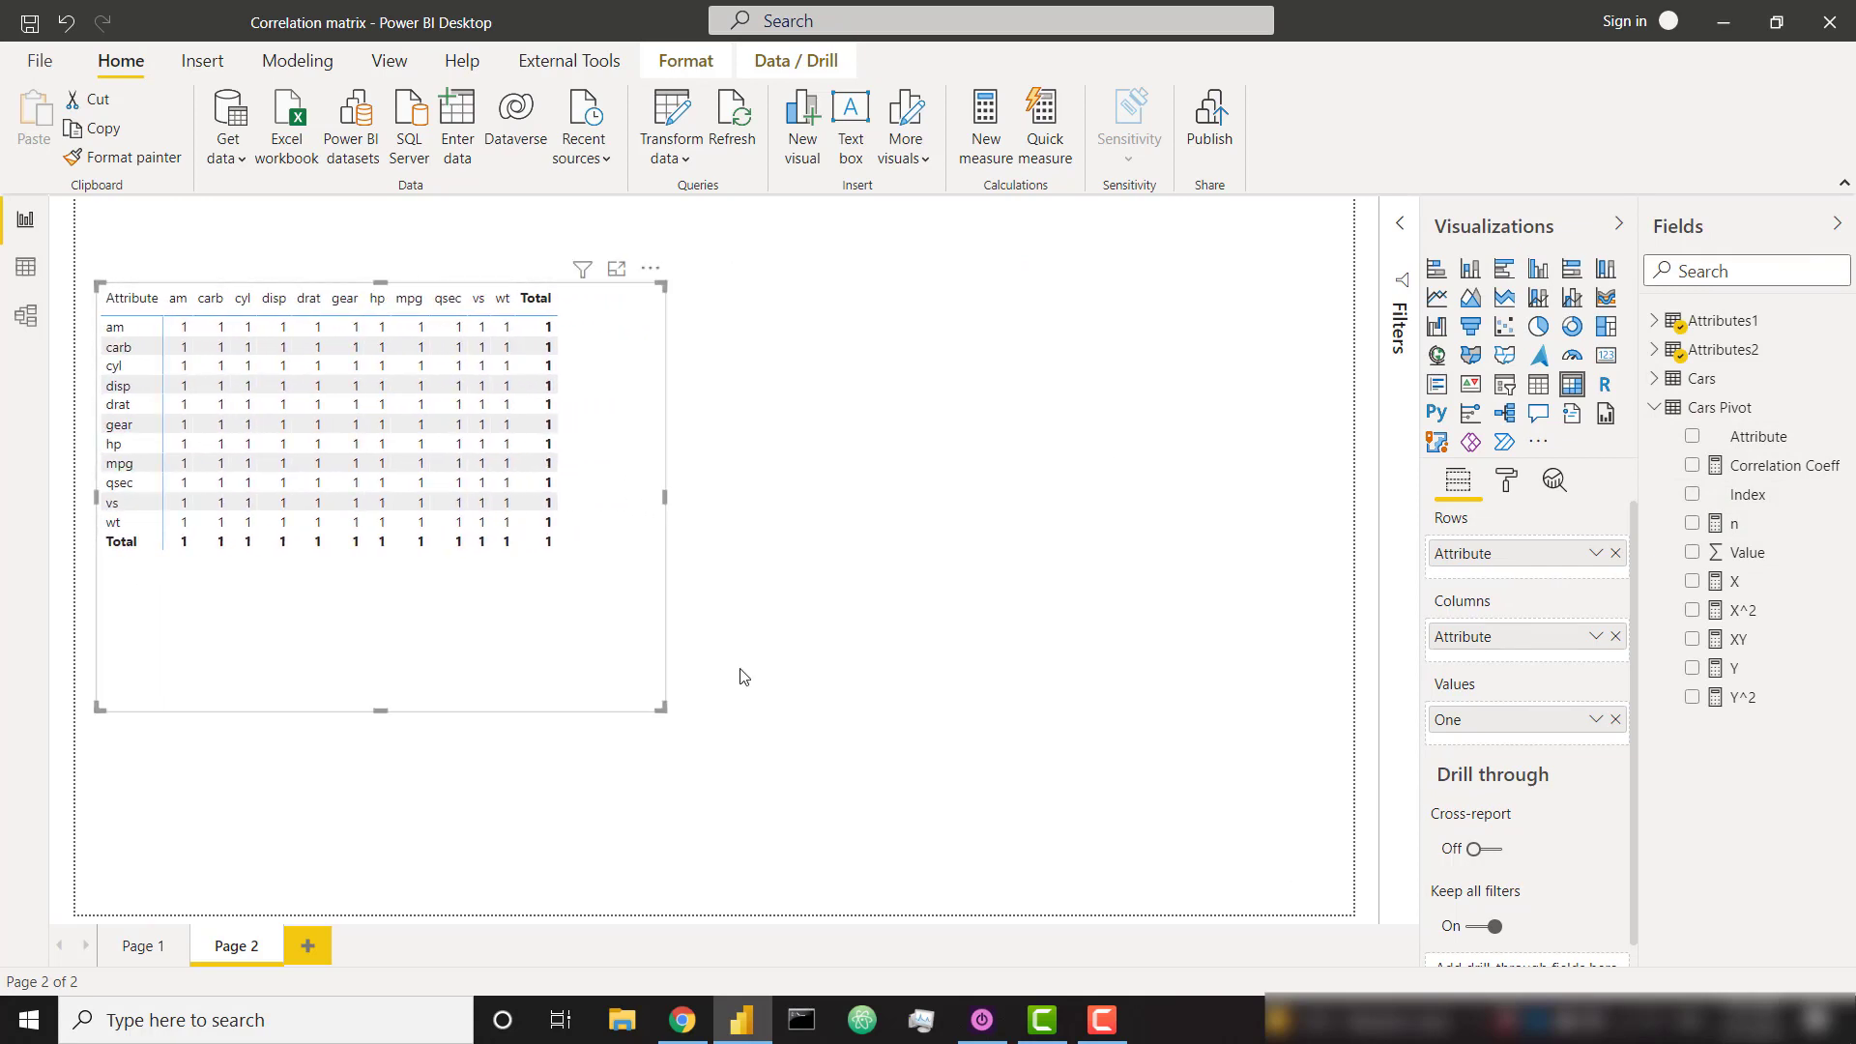
left_click(1112, 464)
Add a table visual beside the matrix showing Cars Pivot's n measure, equal to 32
left_click(1537, 383)
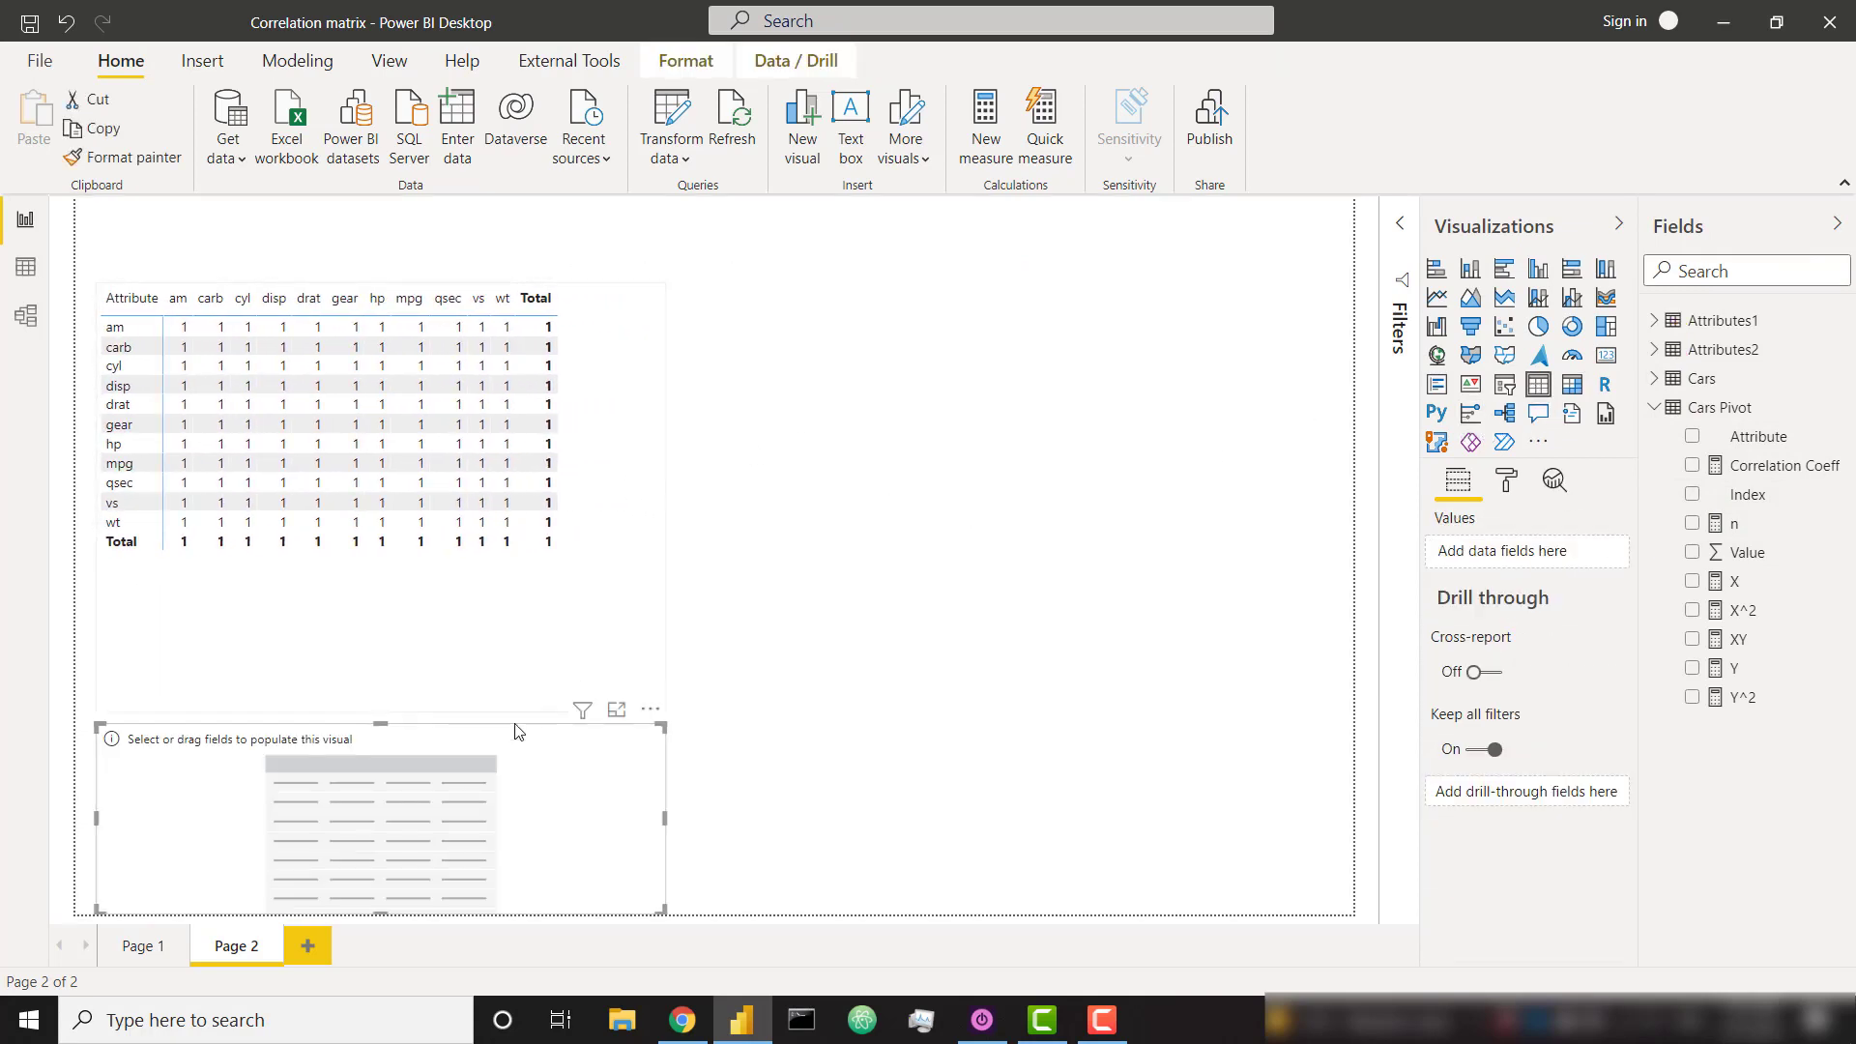
left_click_drag(658, 894, 1276, 596)
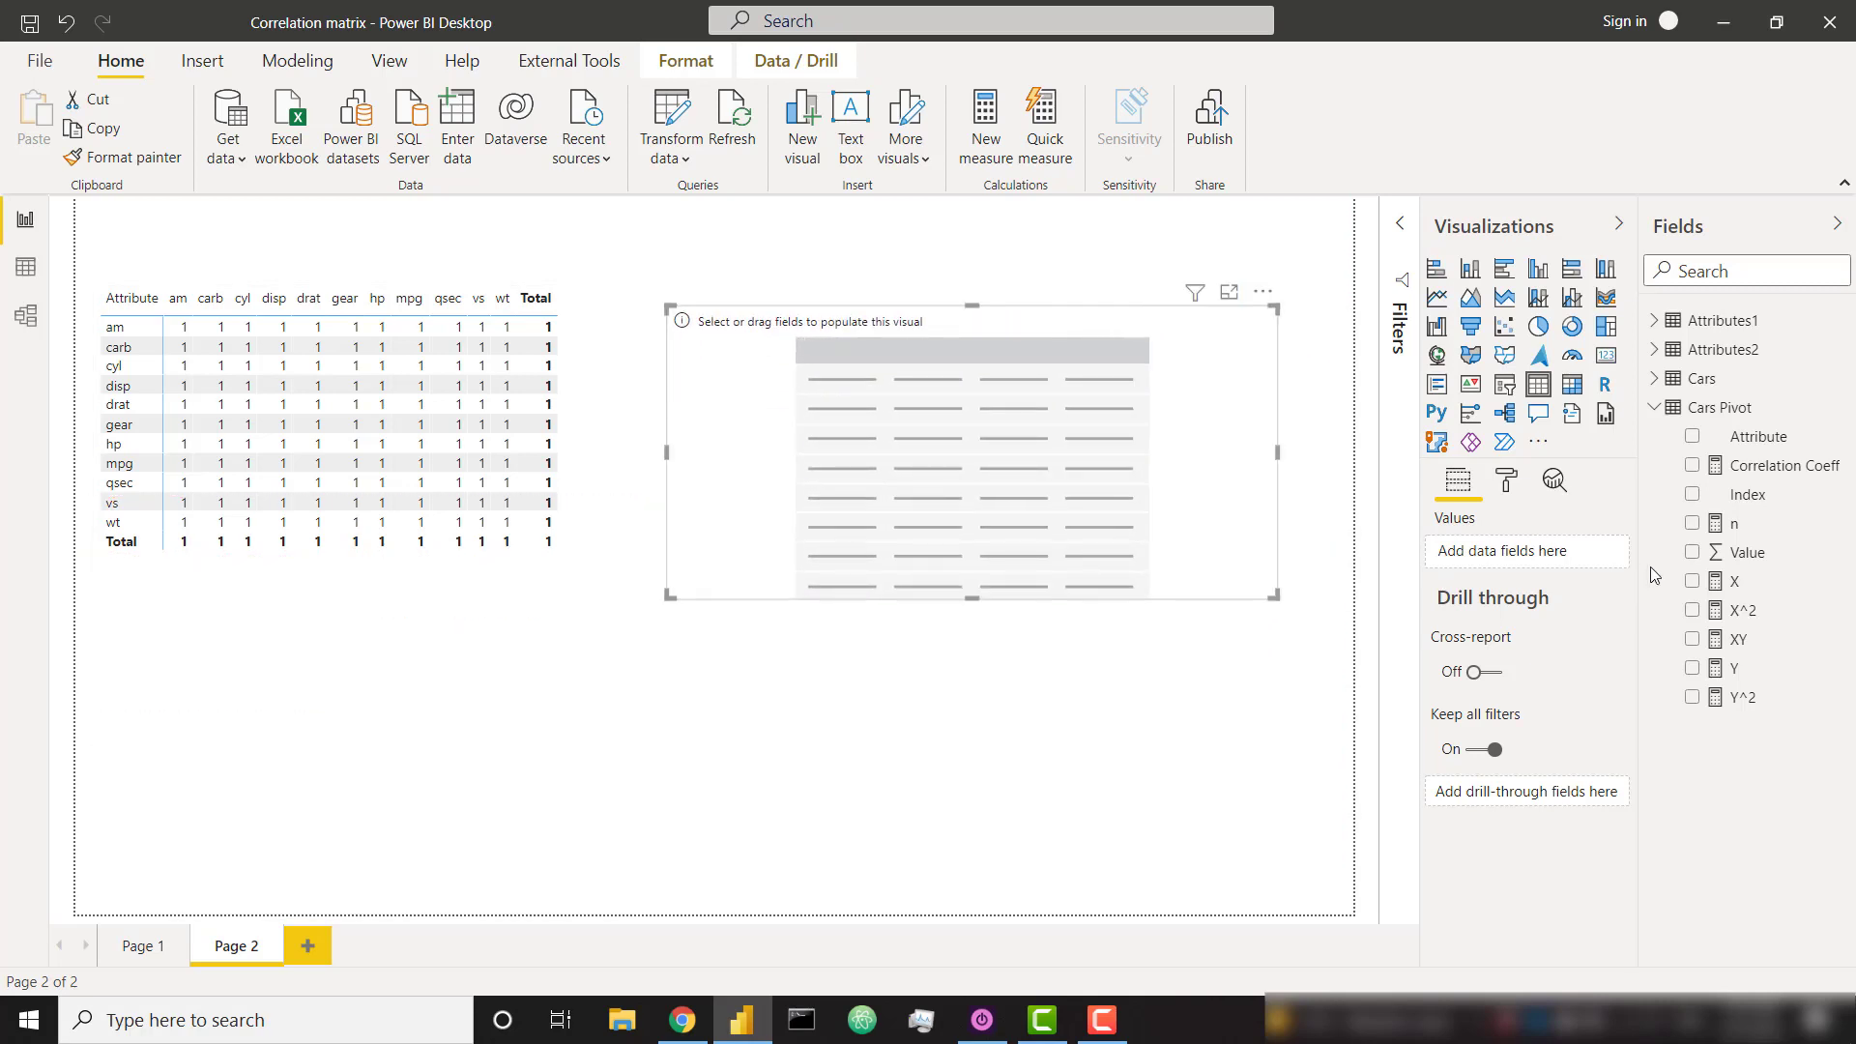
left_click(1737, 525)
left_click(682, 1020)
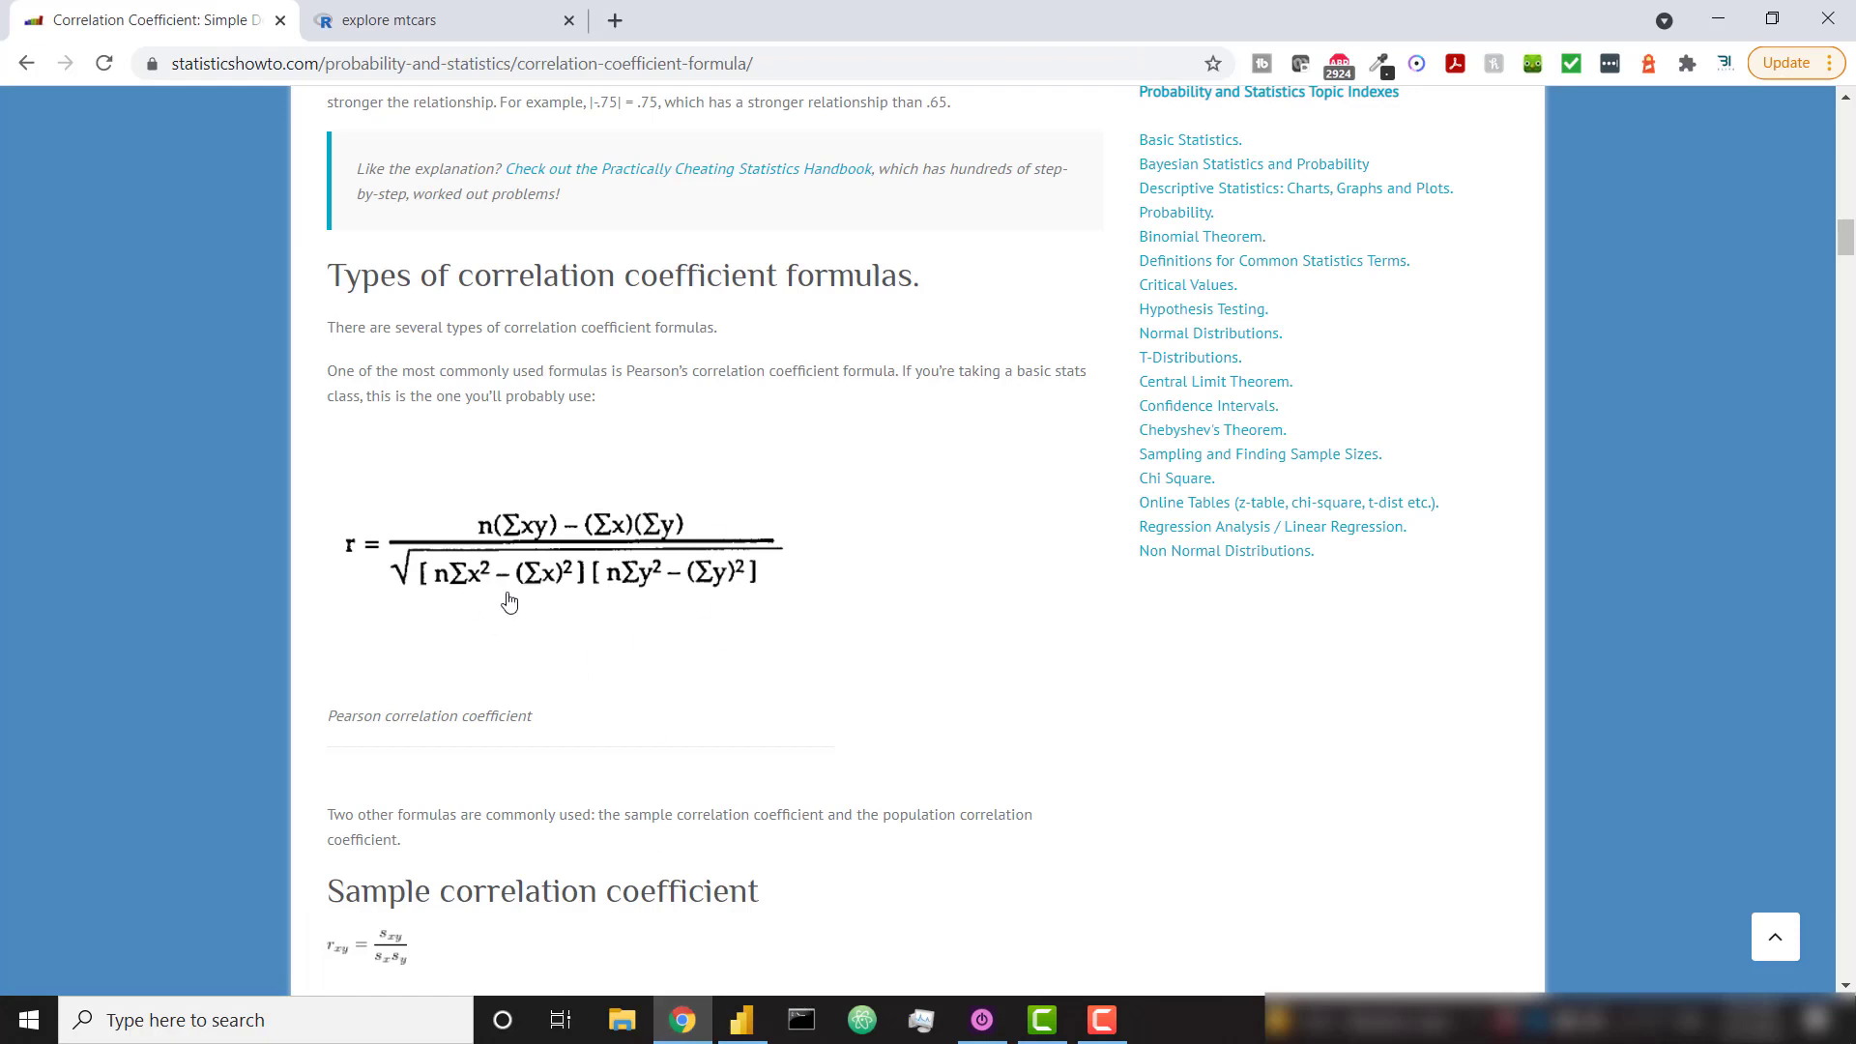
scroll(578, 692, "down", 1)
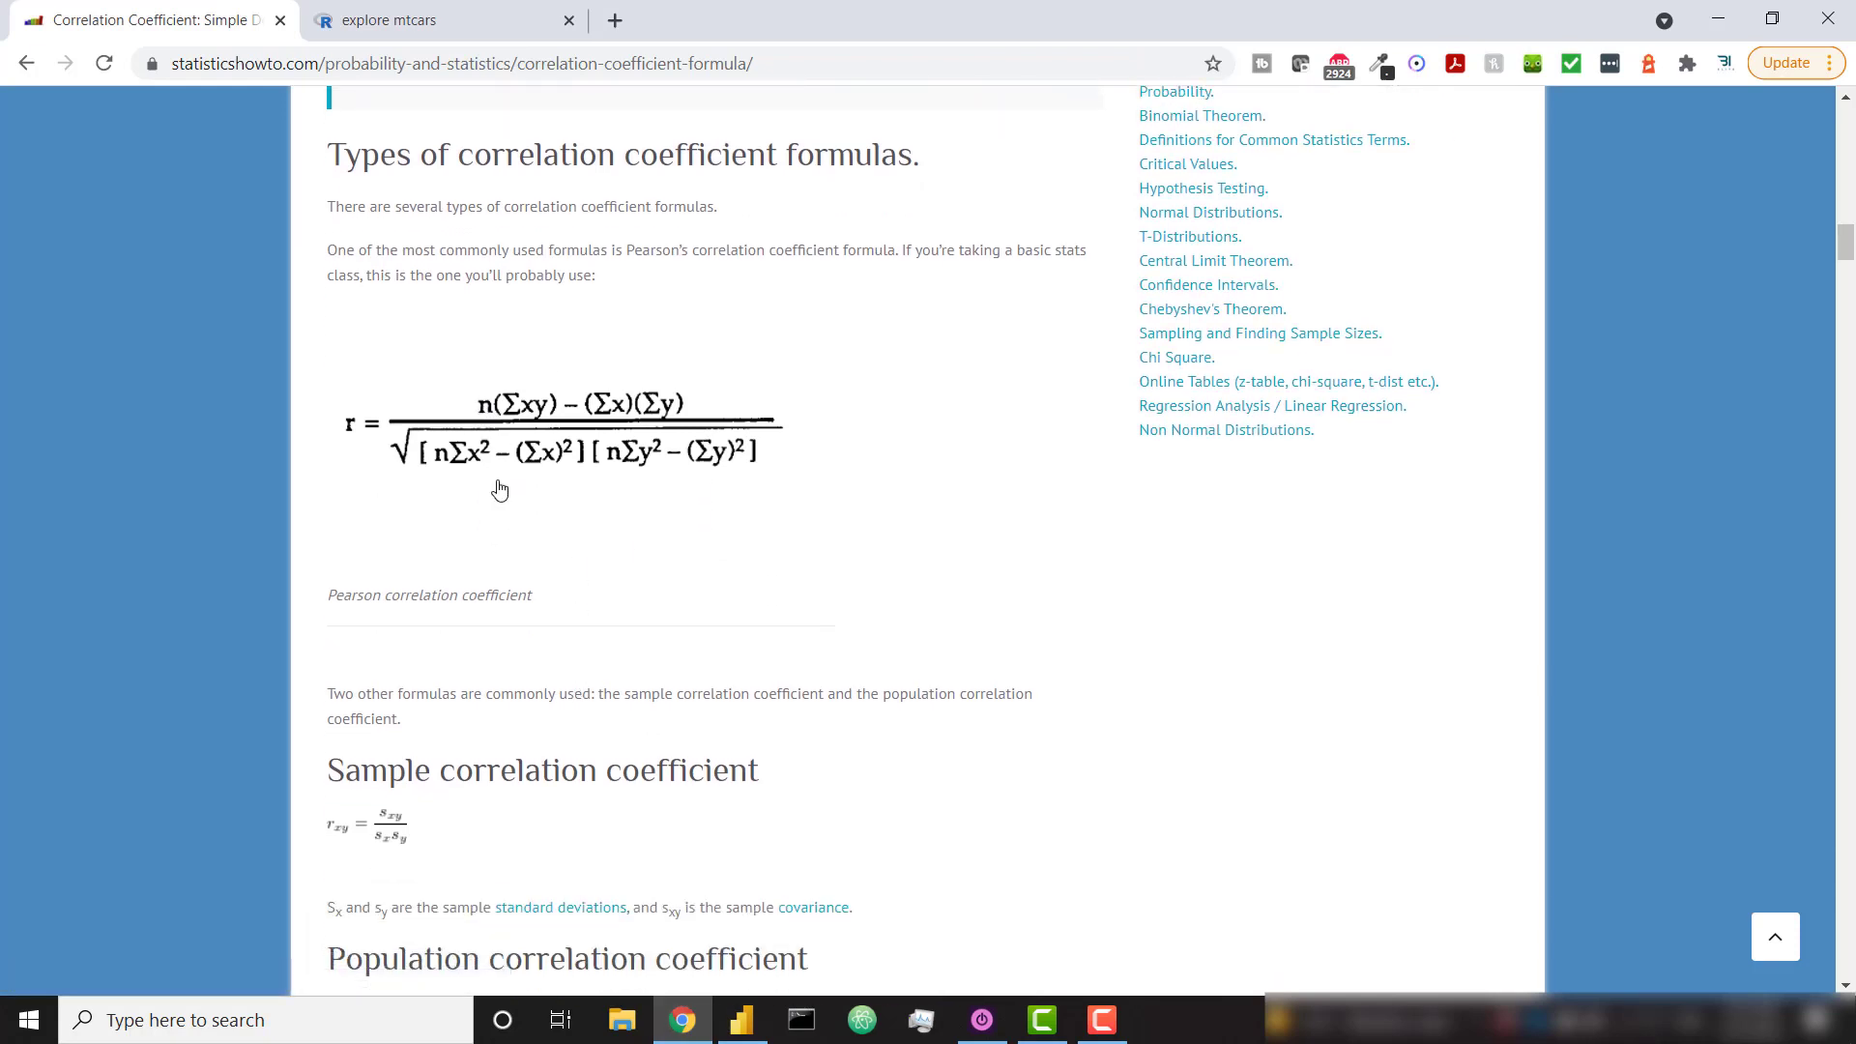
scroll(506, 484, "up", 1)
left_click(707, 1023)
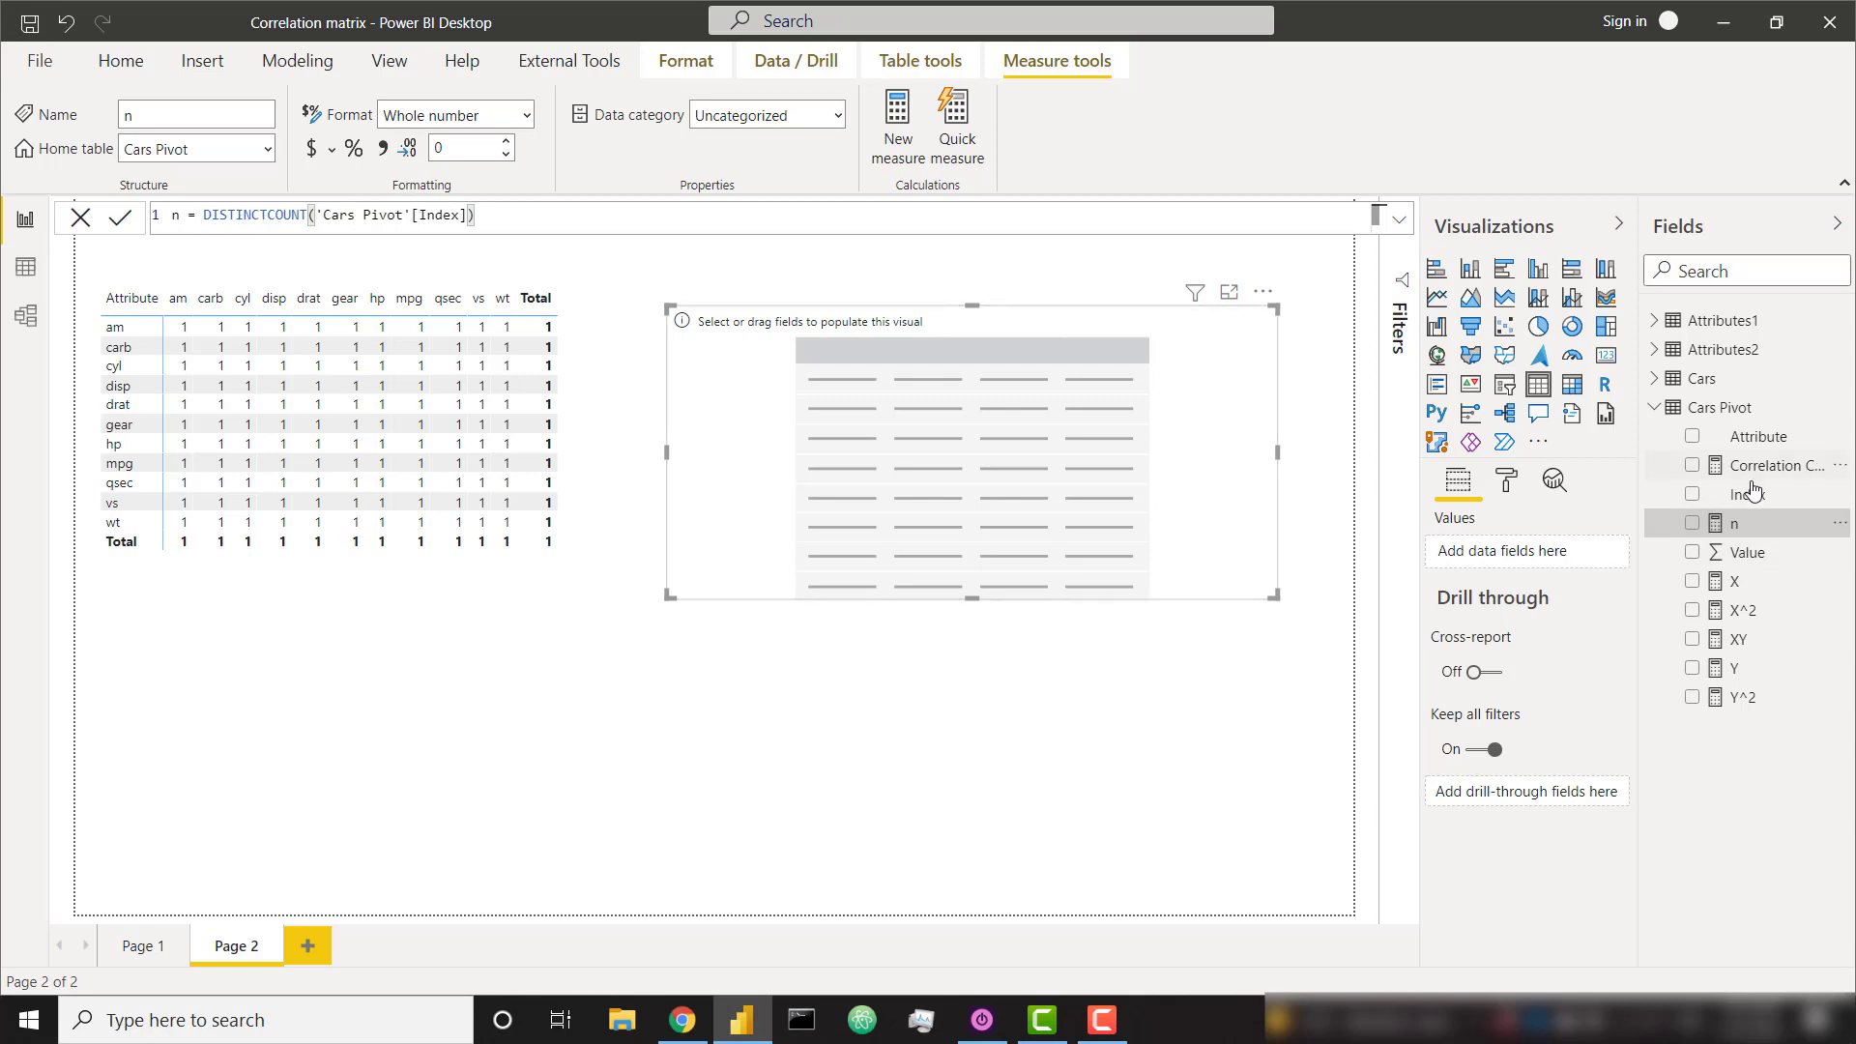
left_click_drag(1732, 523, 1361, 566)
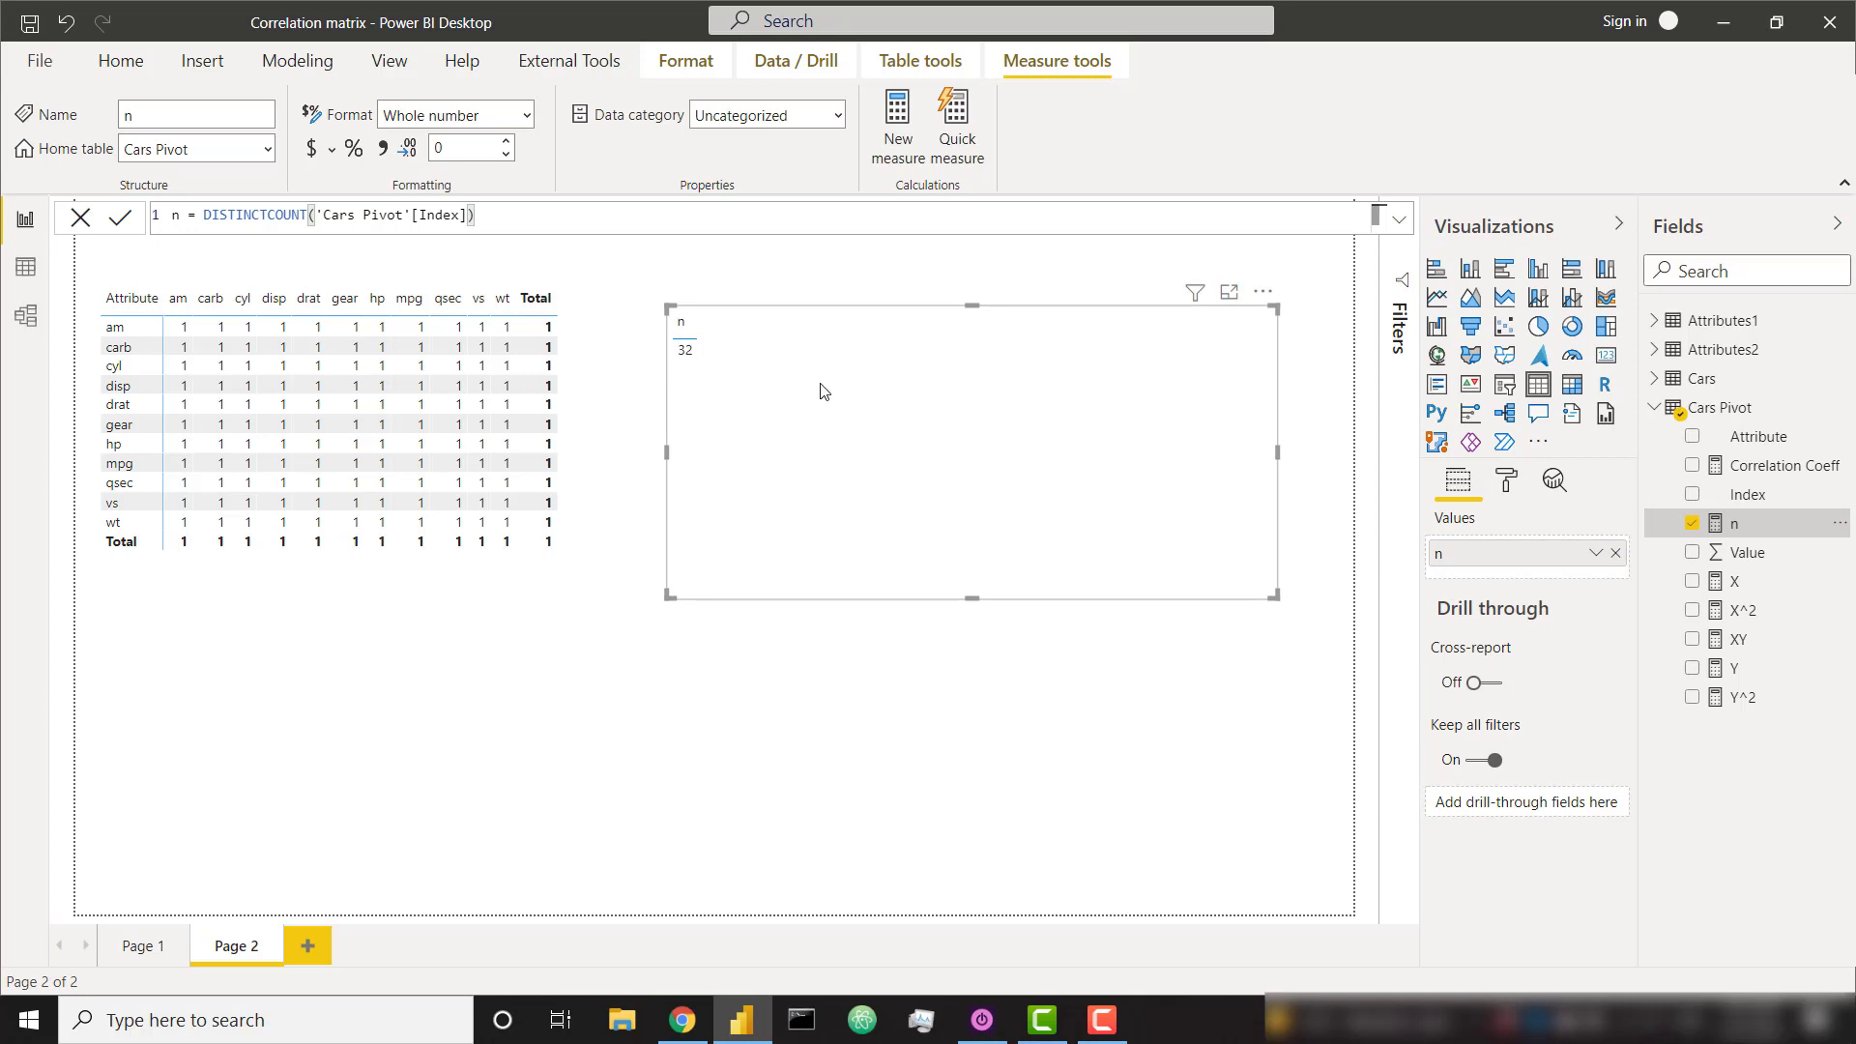
Return to Power BI and view the Cars table's 32 rows in Data view, briefly checking Report view
left_click(688, 1019)
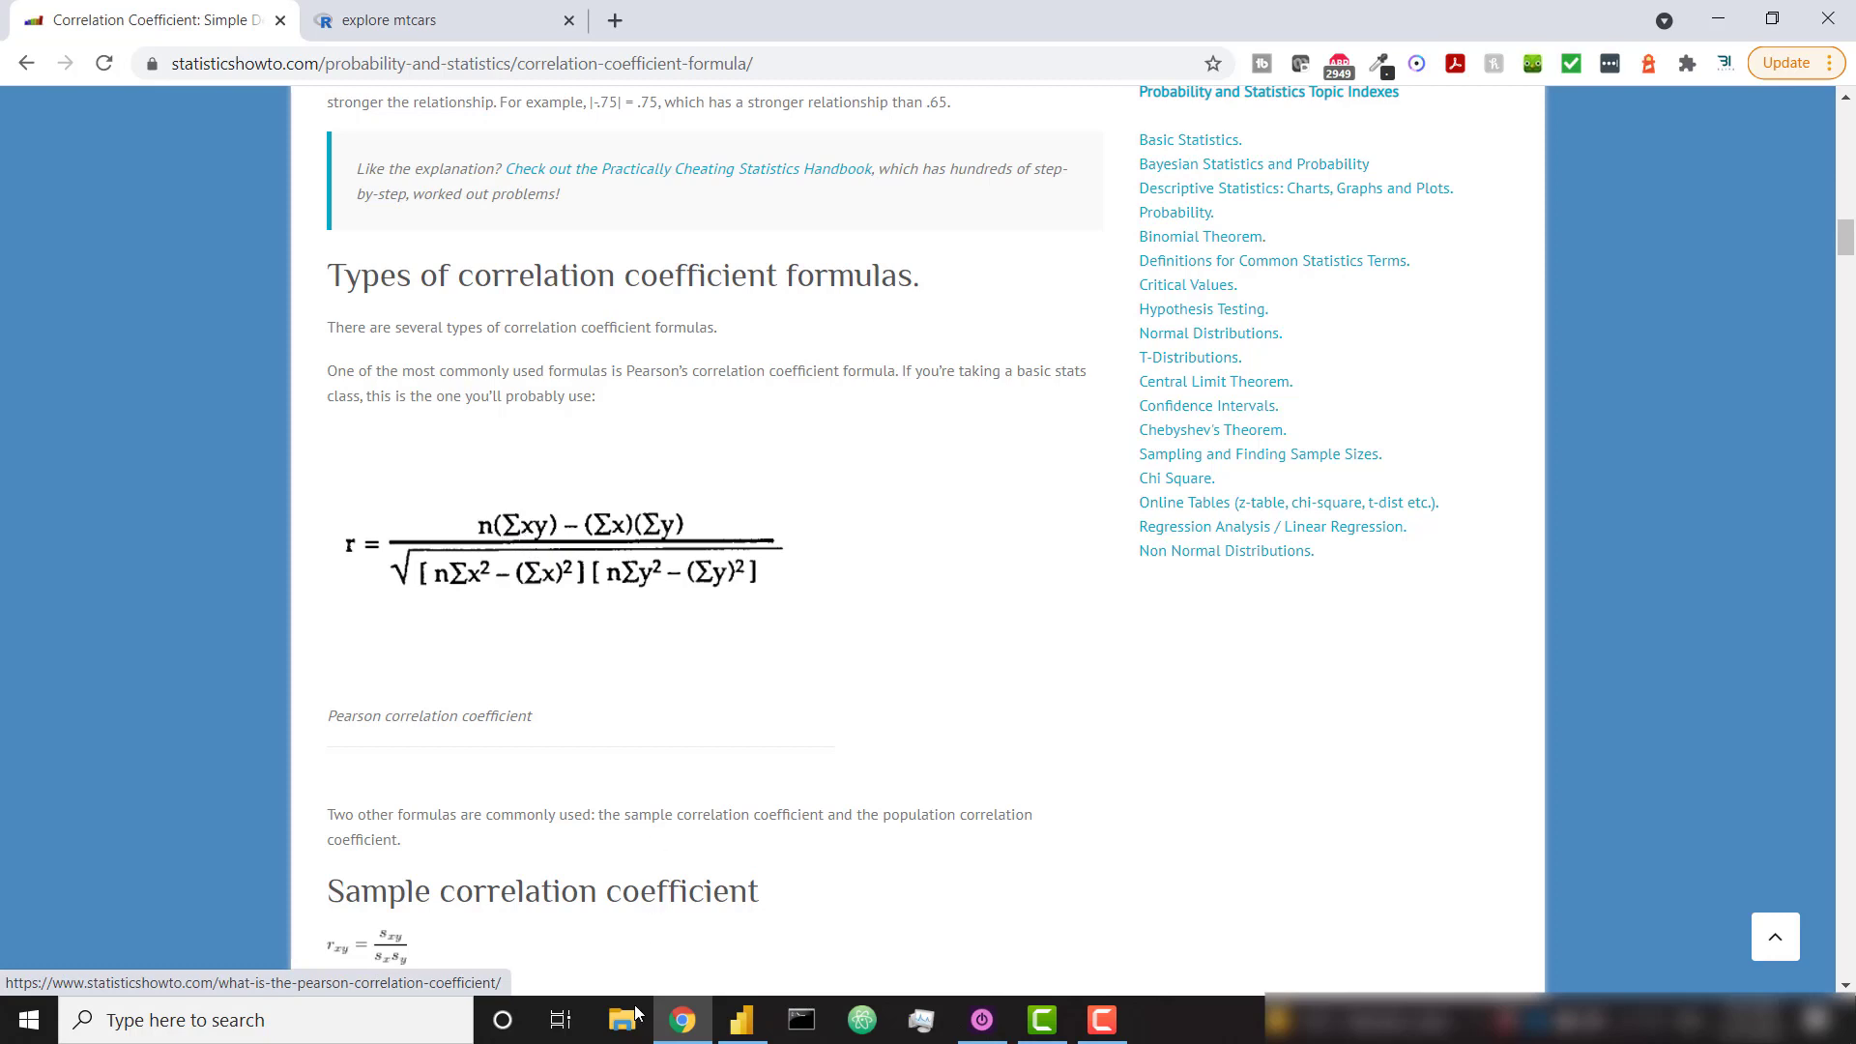
left_click(742, 1020)
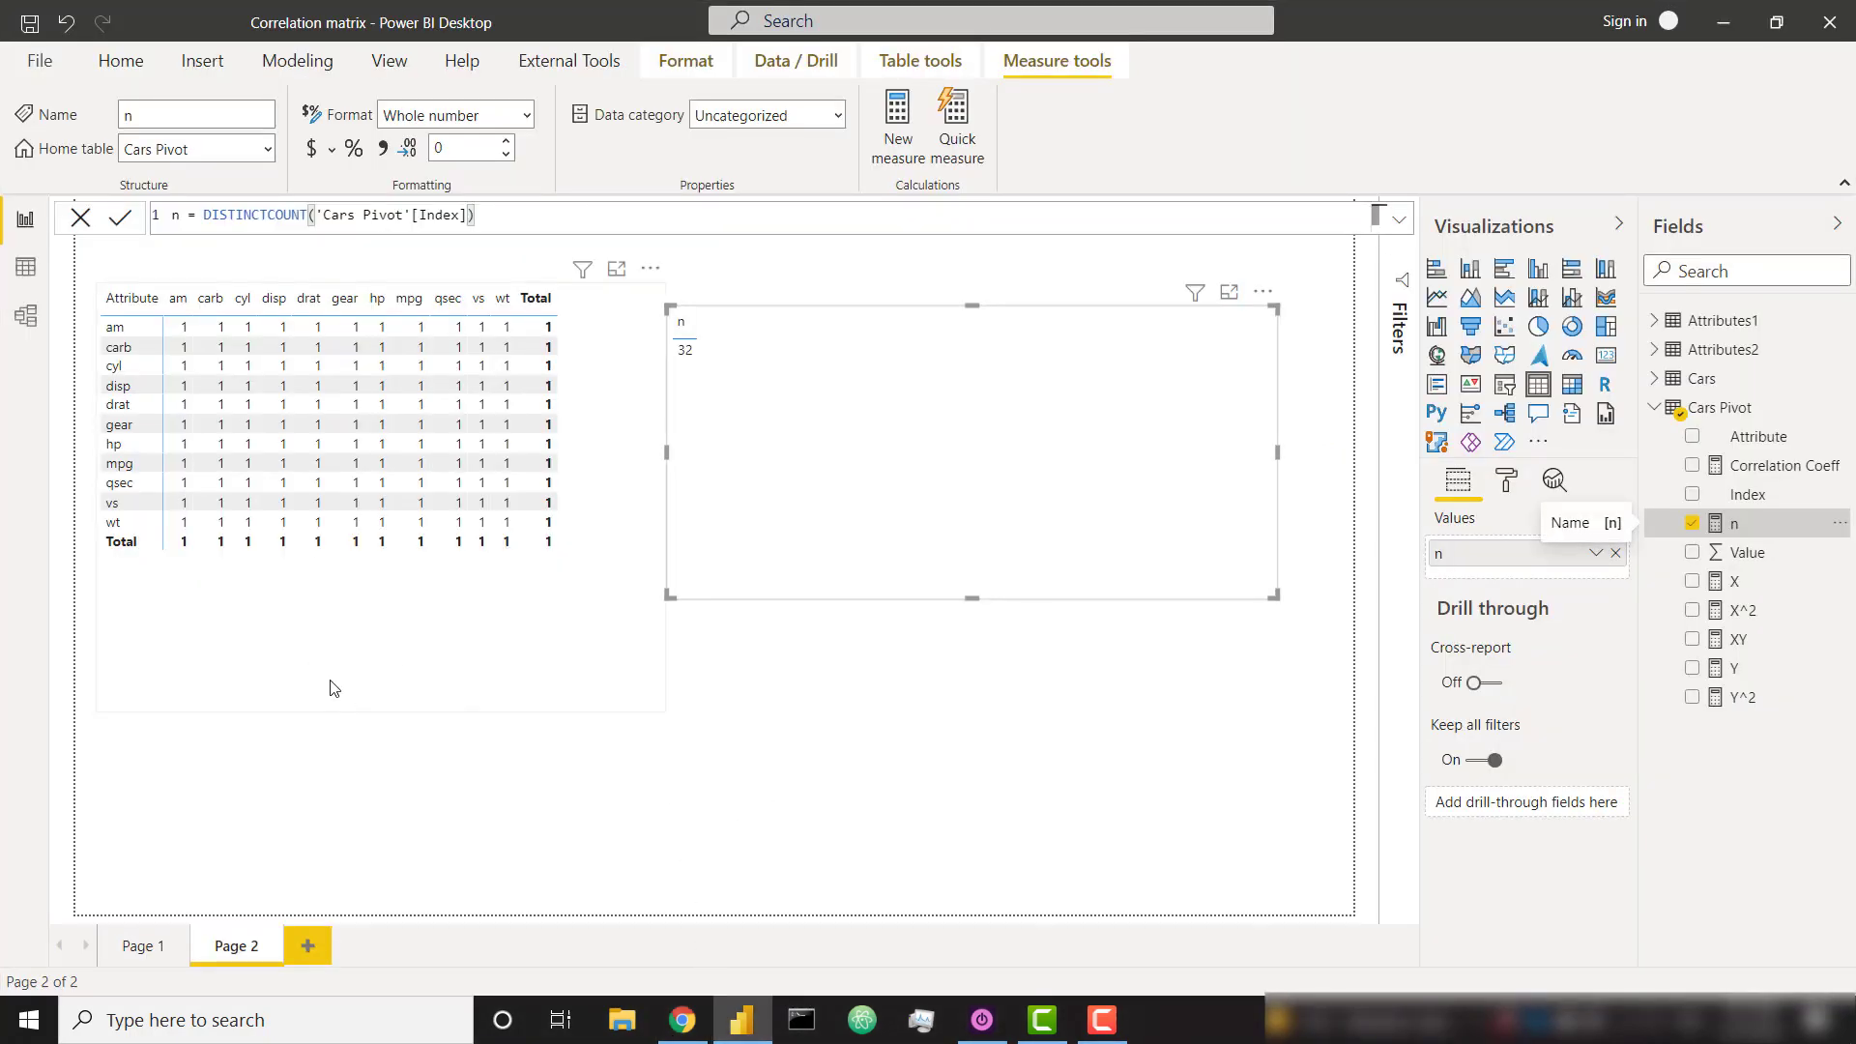
left_click(19, 281)
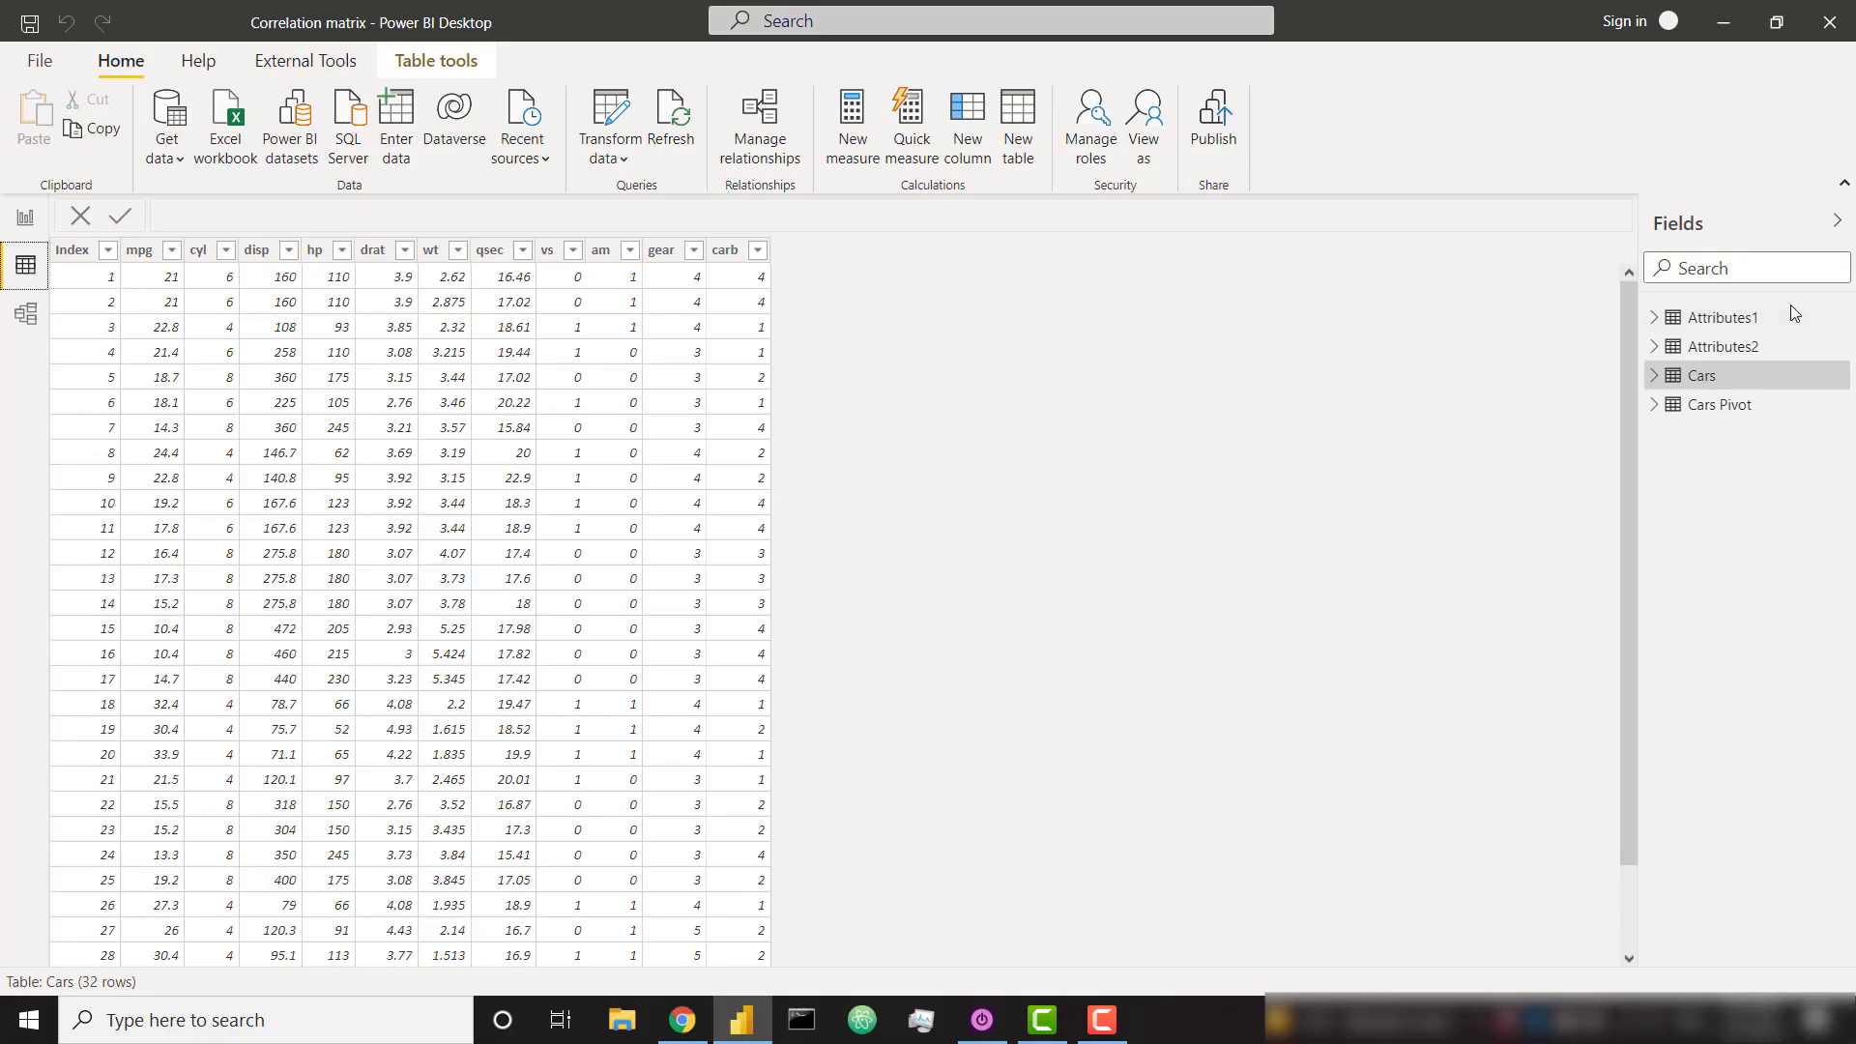
left_click(25, 217)
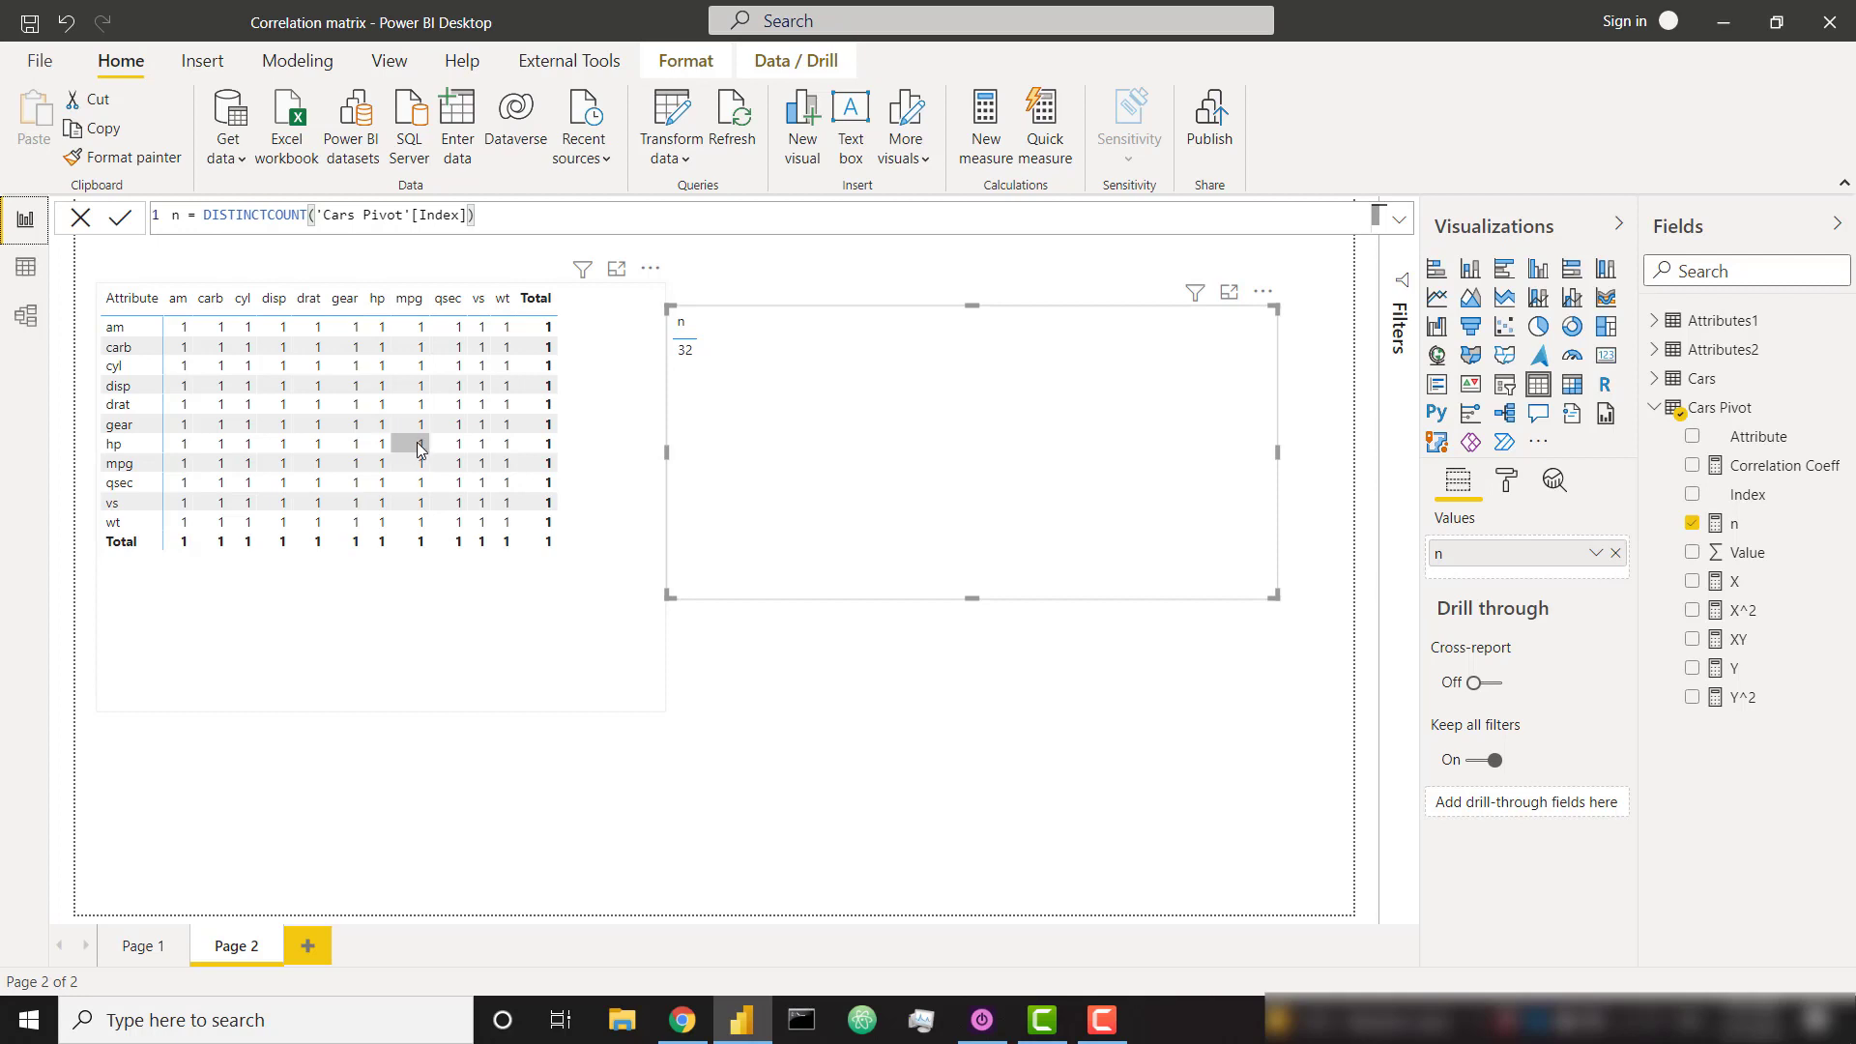
left_click(25, 266)
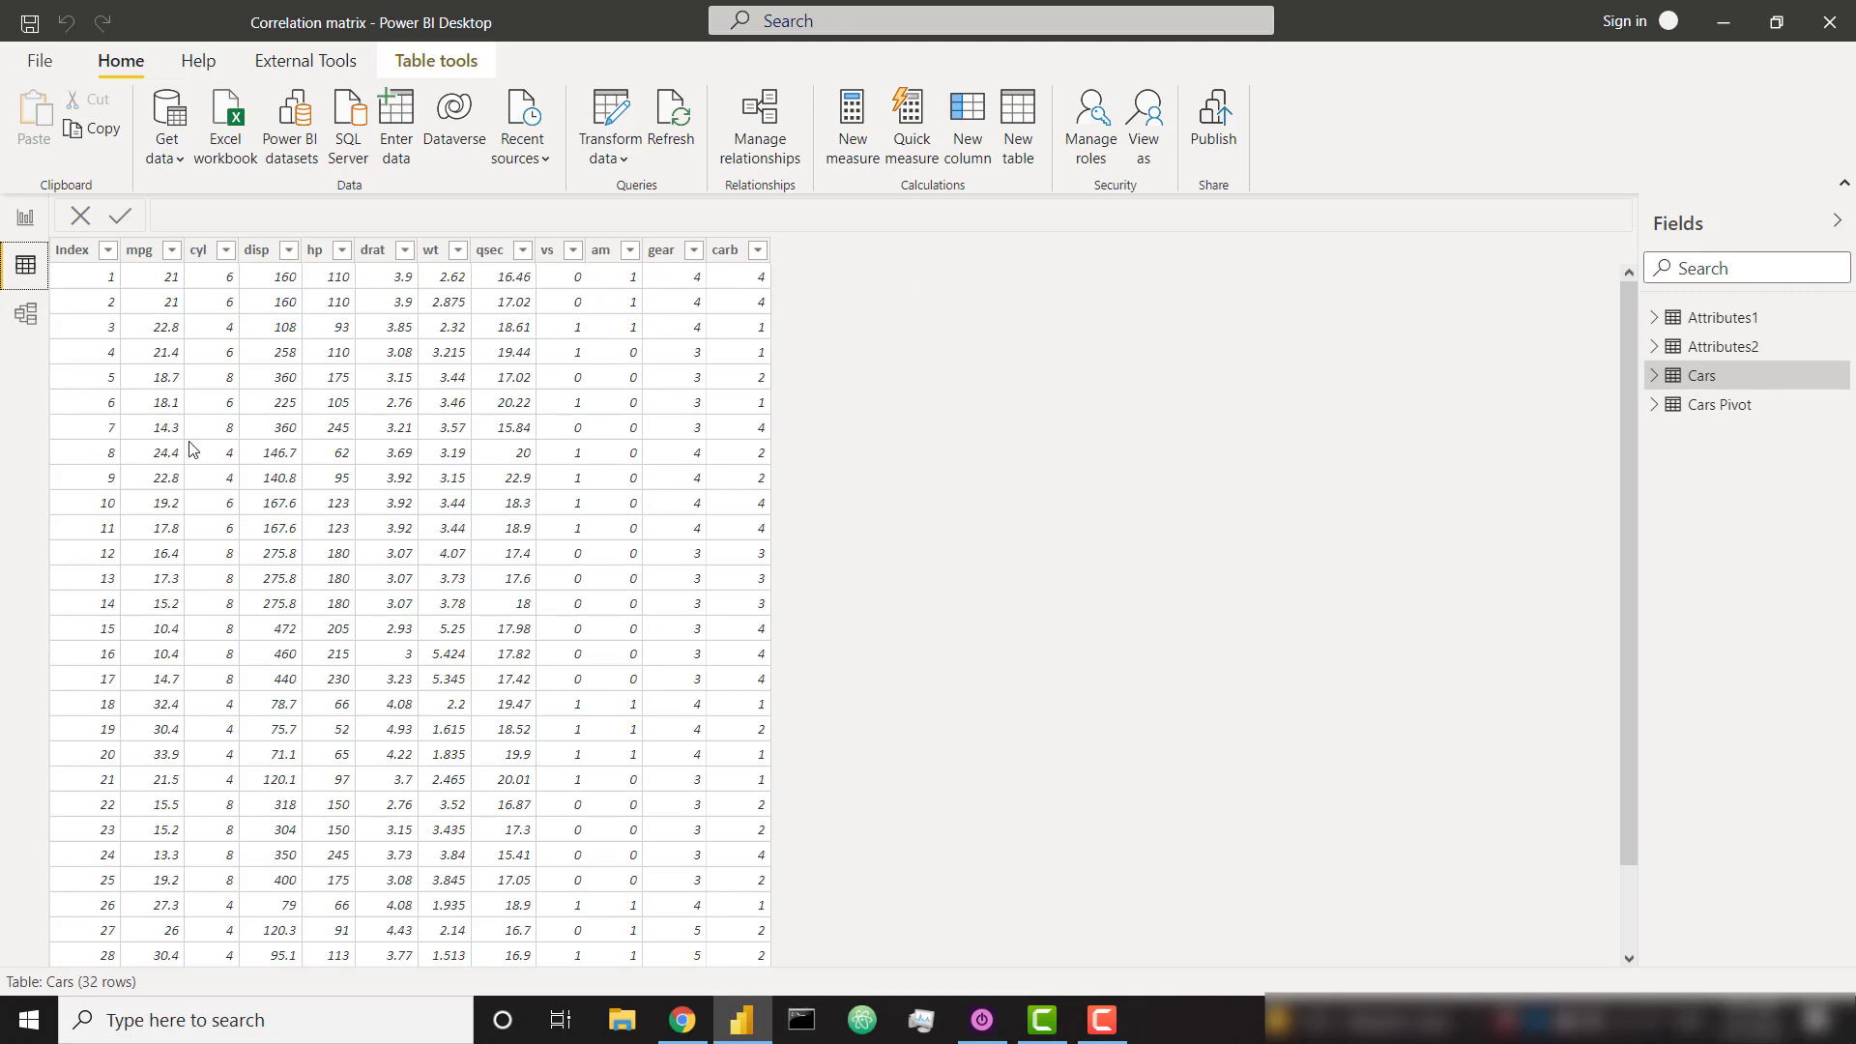
Show the XY measure's DAX with the formula bar expanded to all 15 lines
left_click(25, 216)
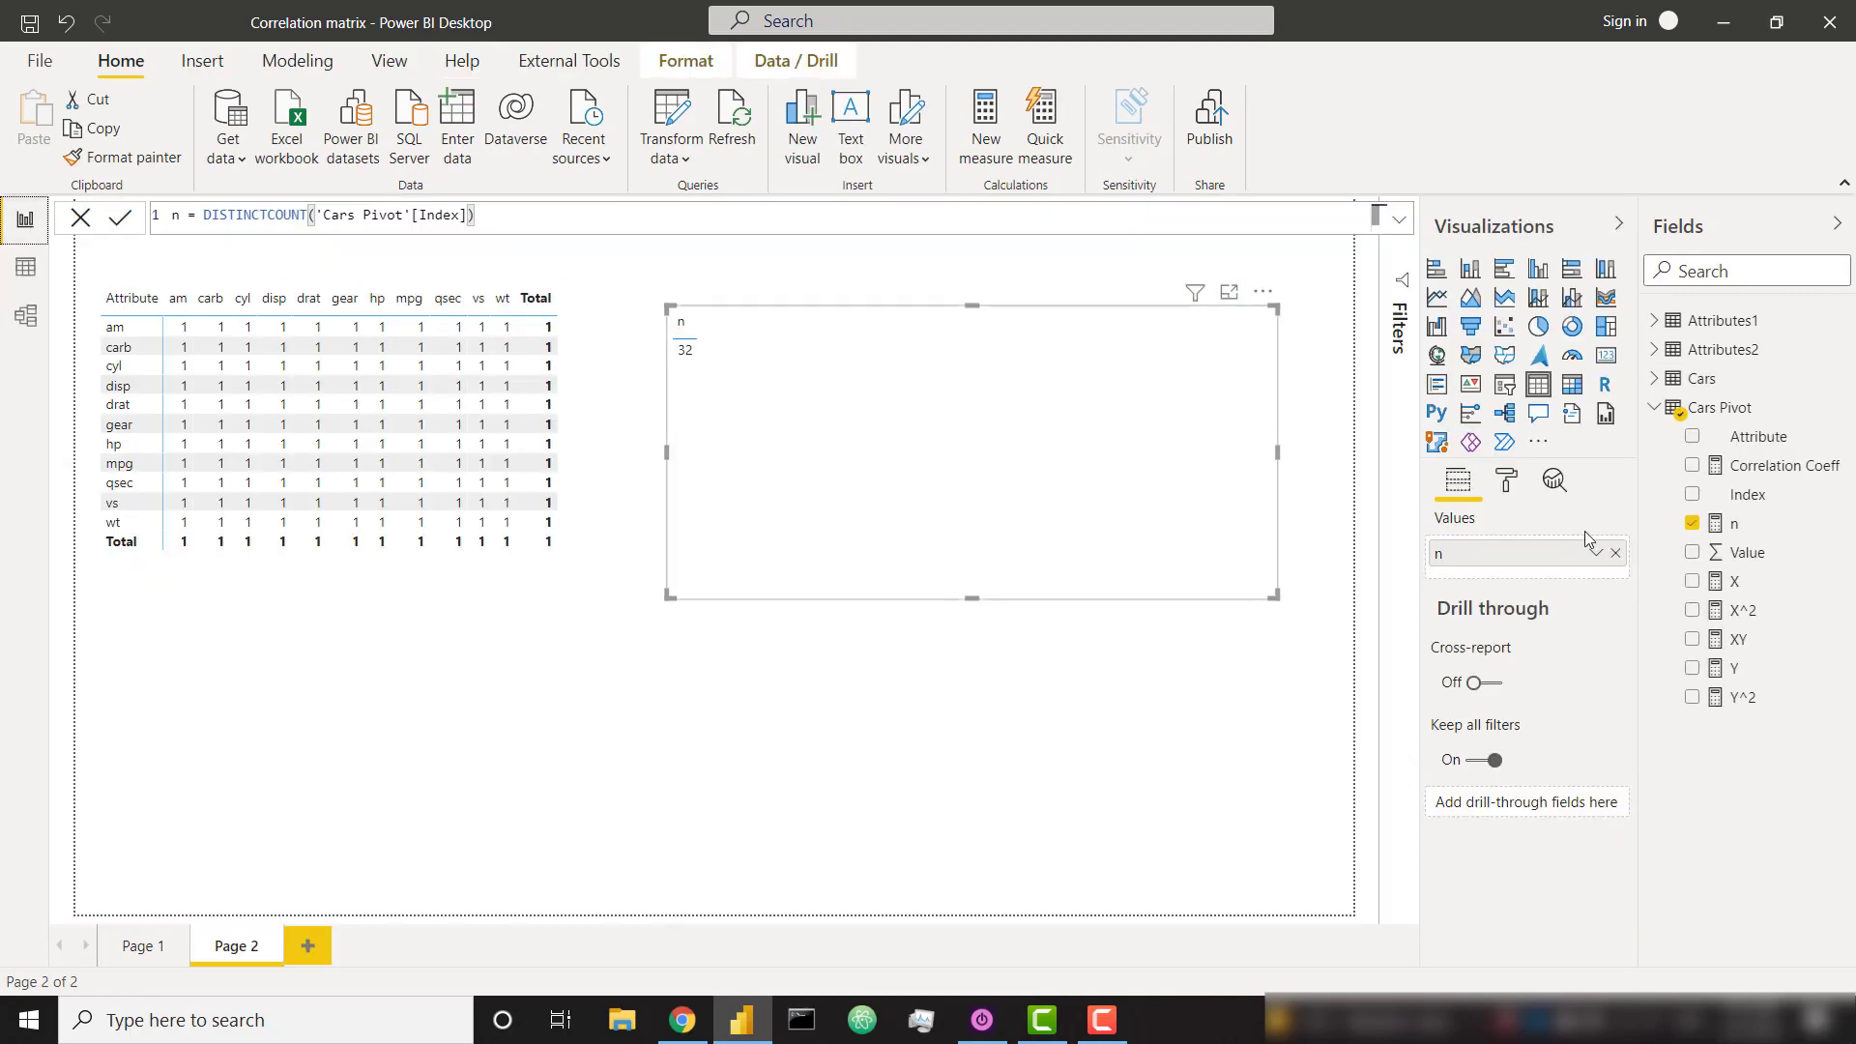
left_click(1765, 642)
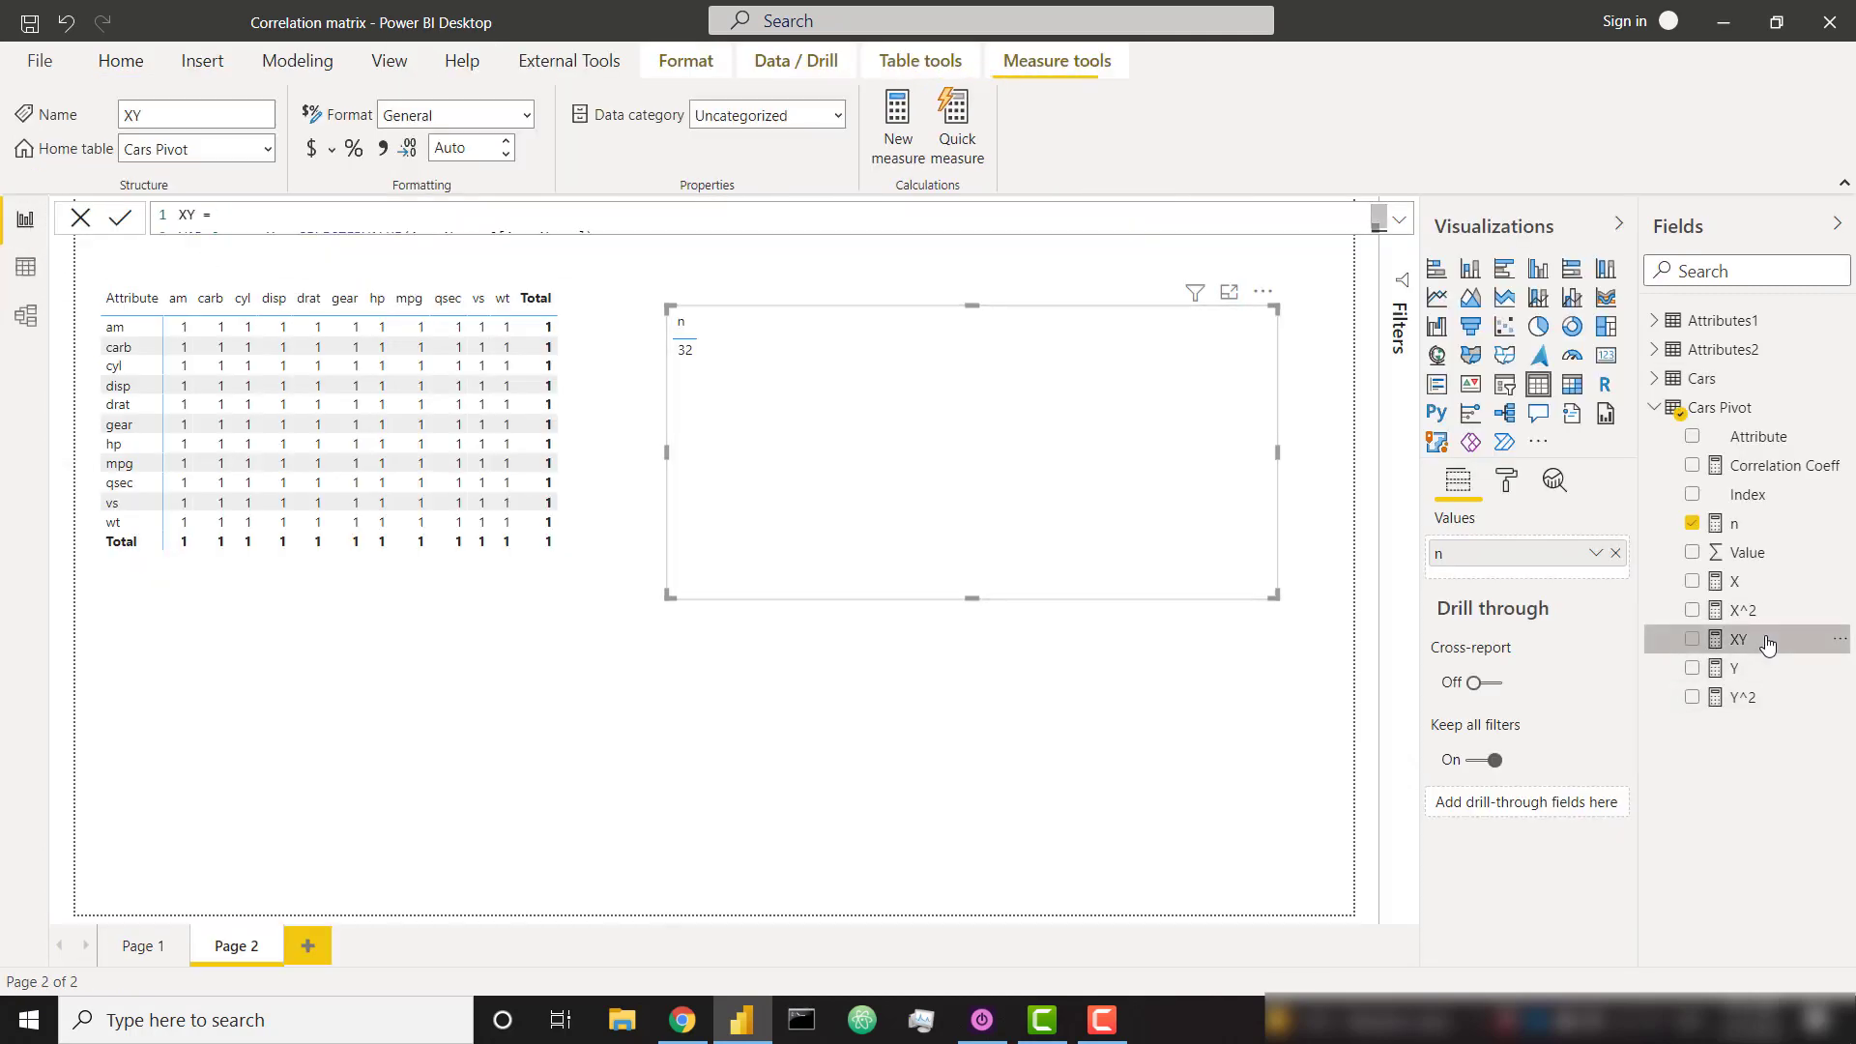
left_click(1399, 221)
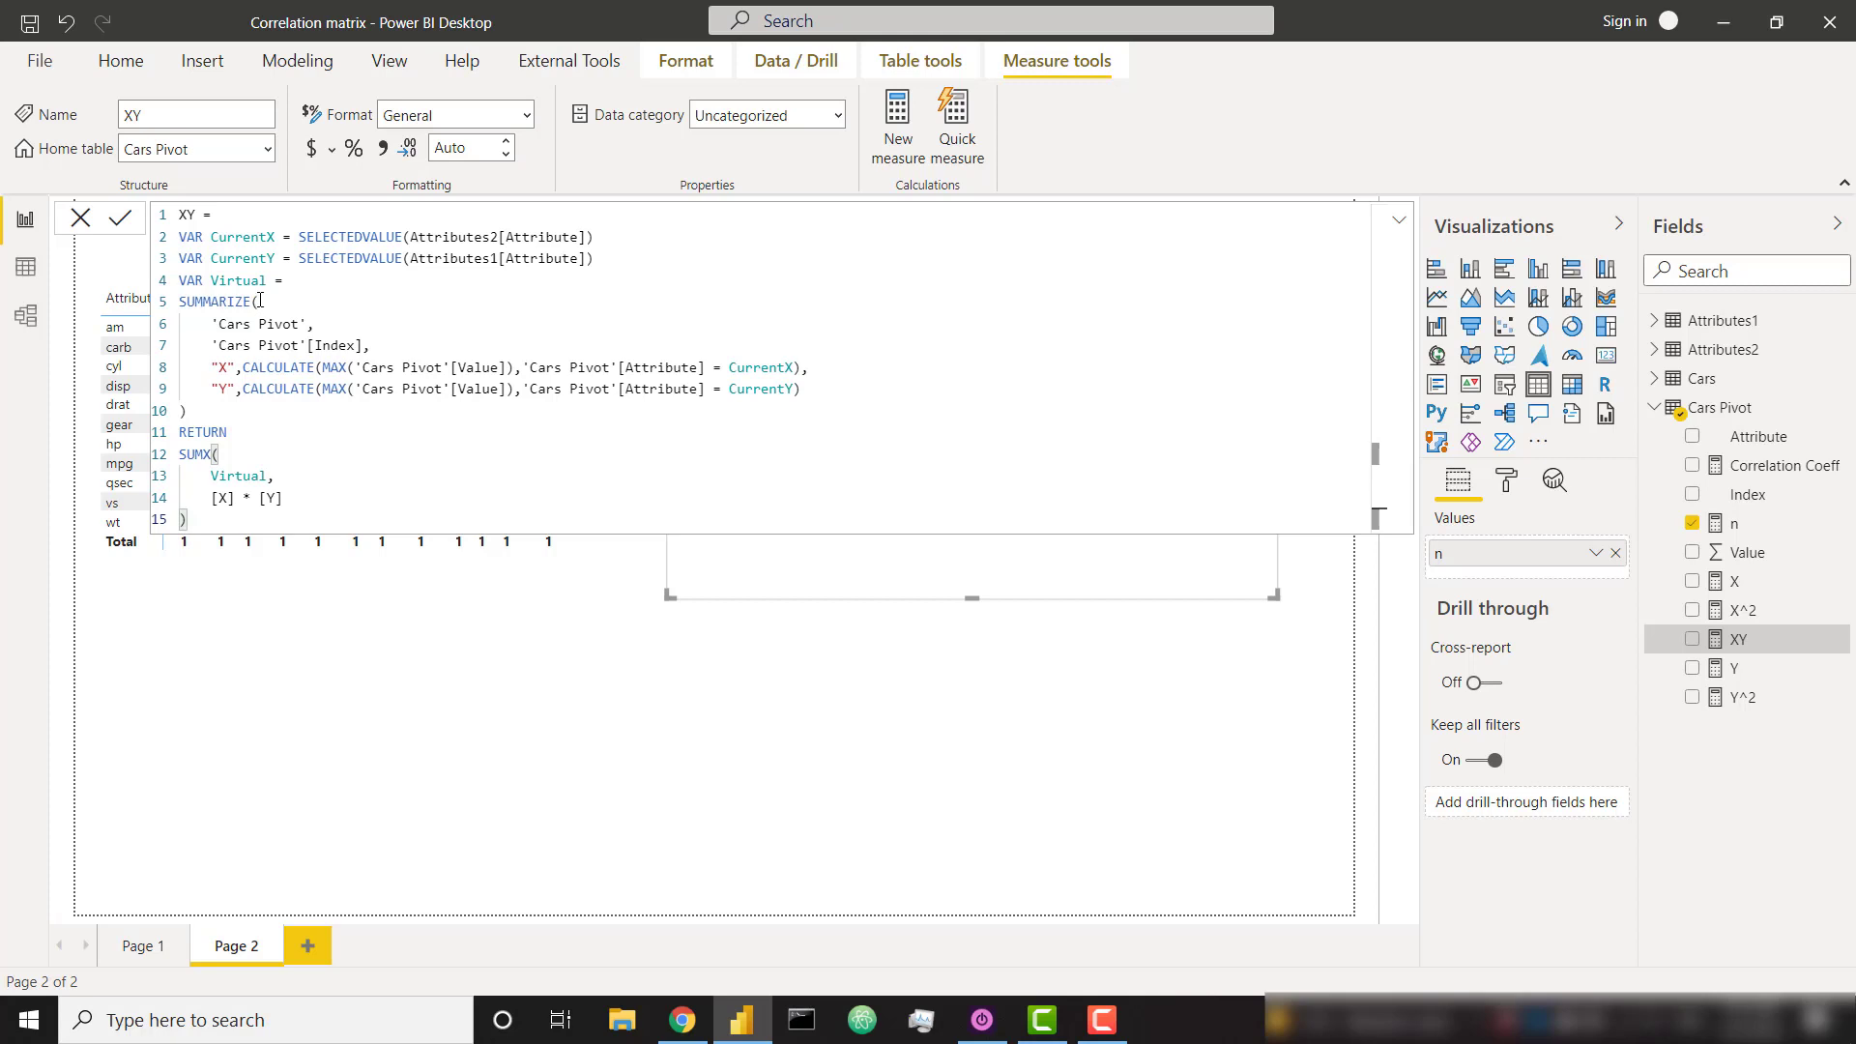
left_click_drag(213, 324, 301, 324)
left_click(333, 319)
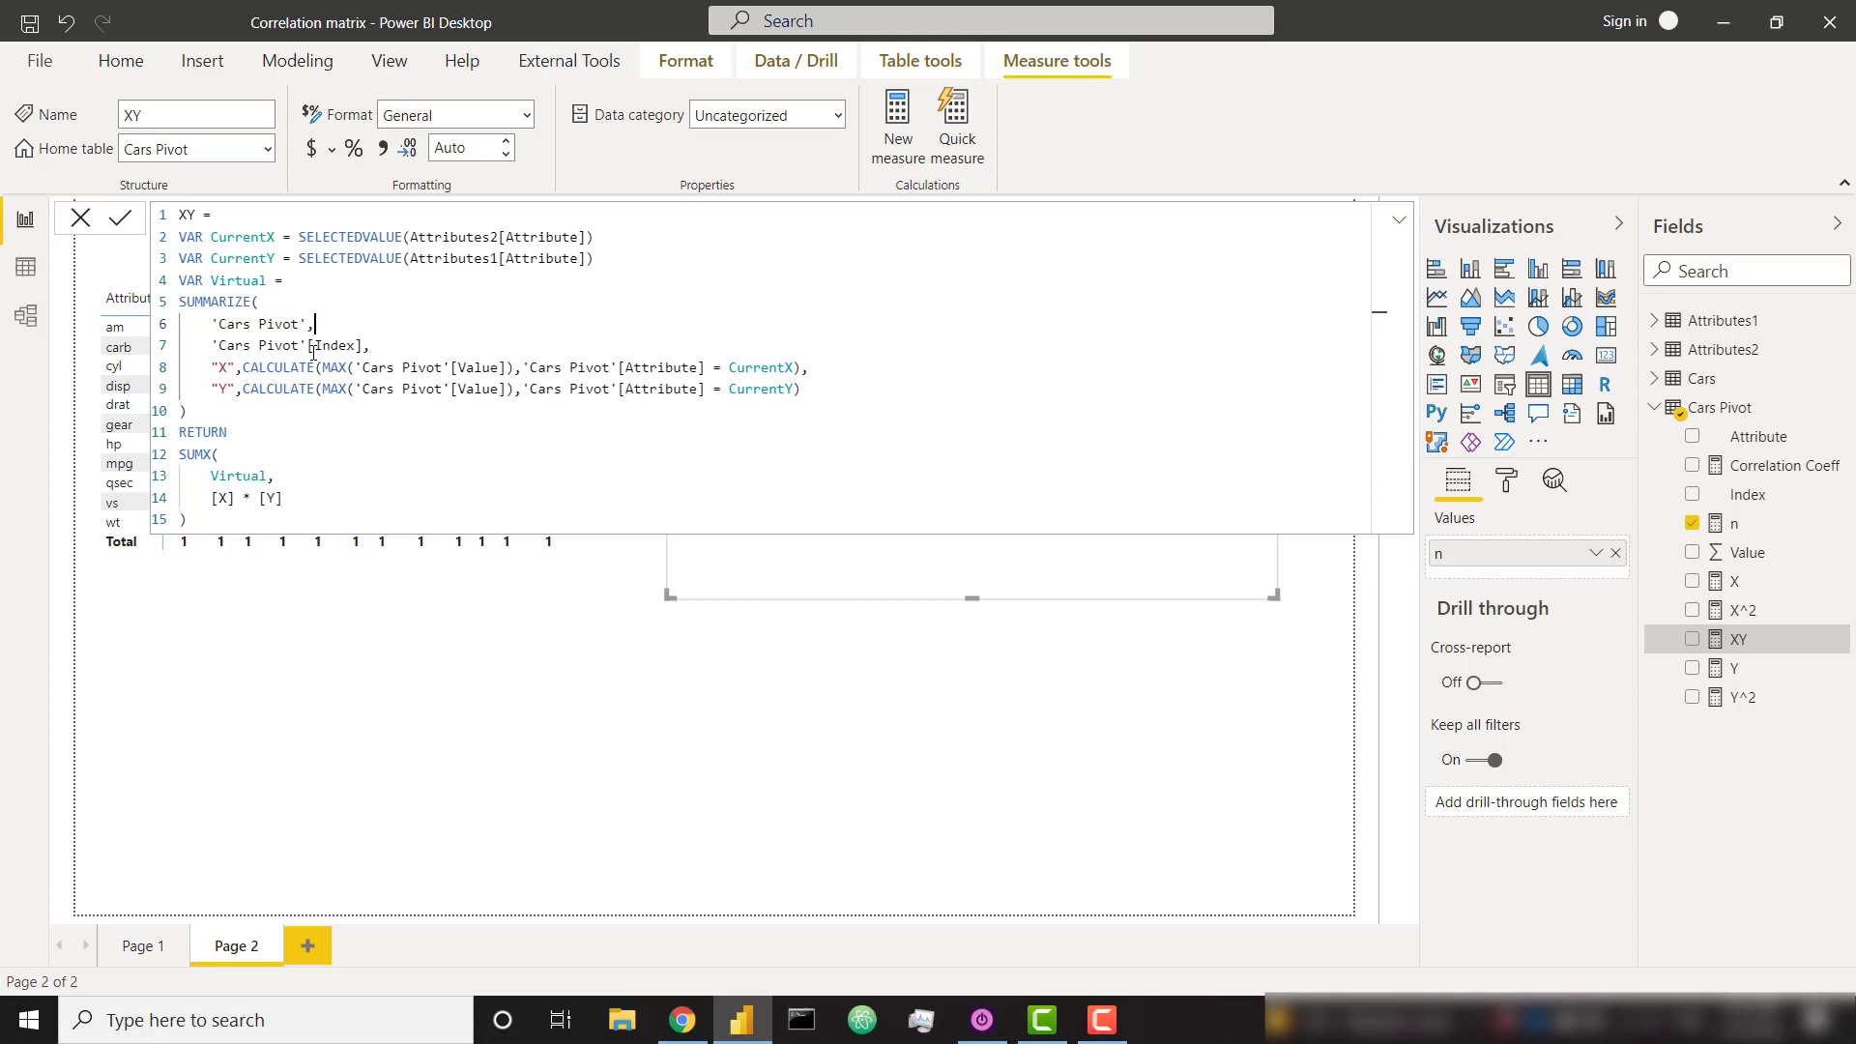
Check the Cars table data, then review how XY sums [X] * [Y] over the virtual table
left_click(27, 280)
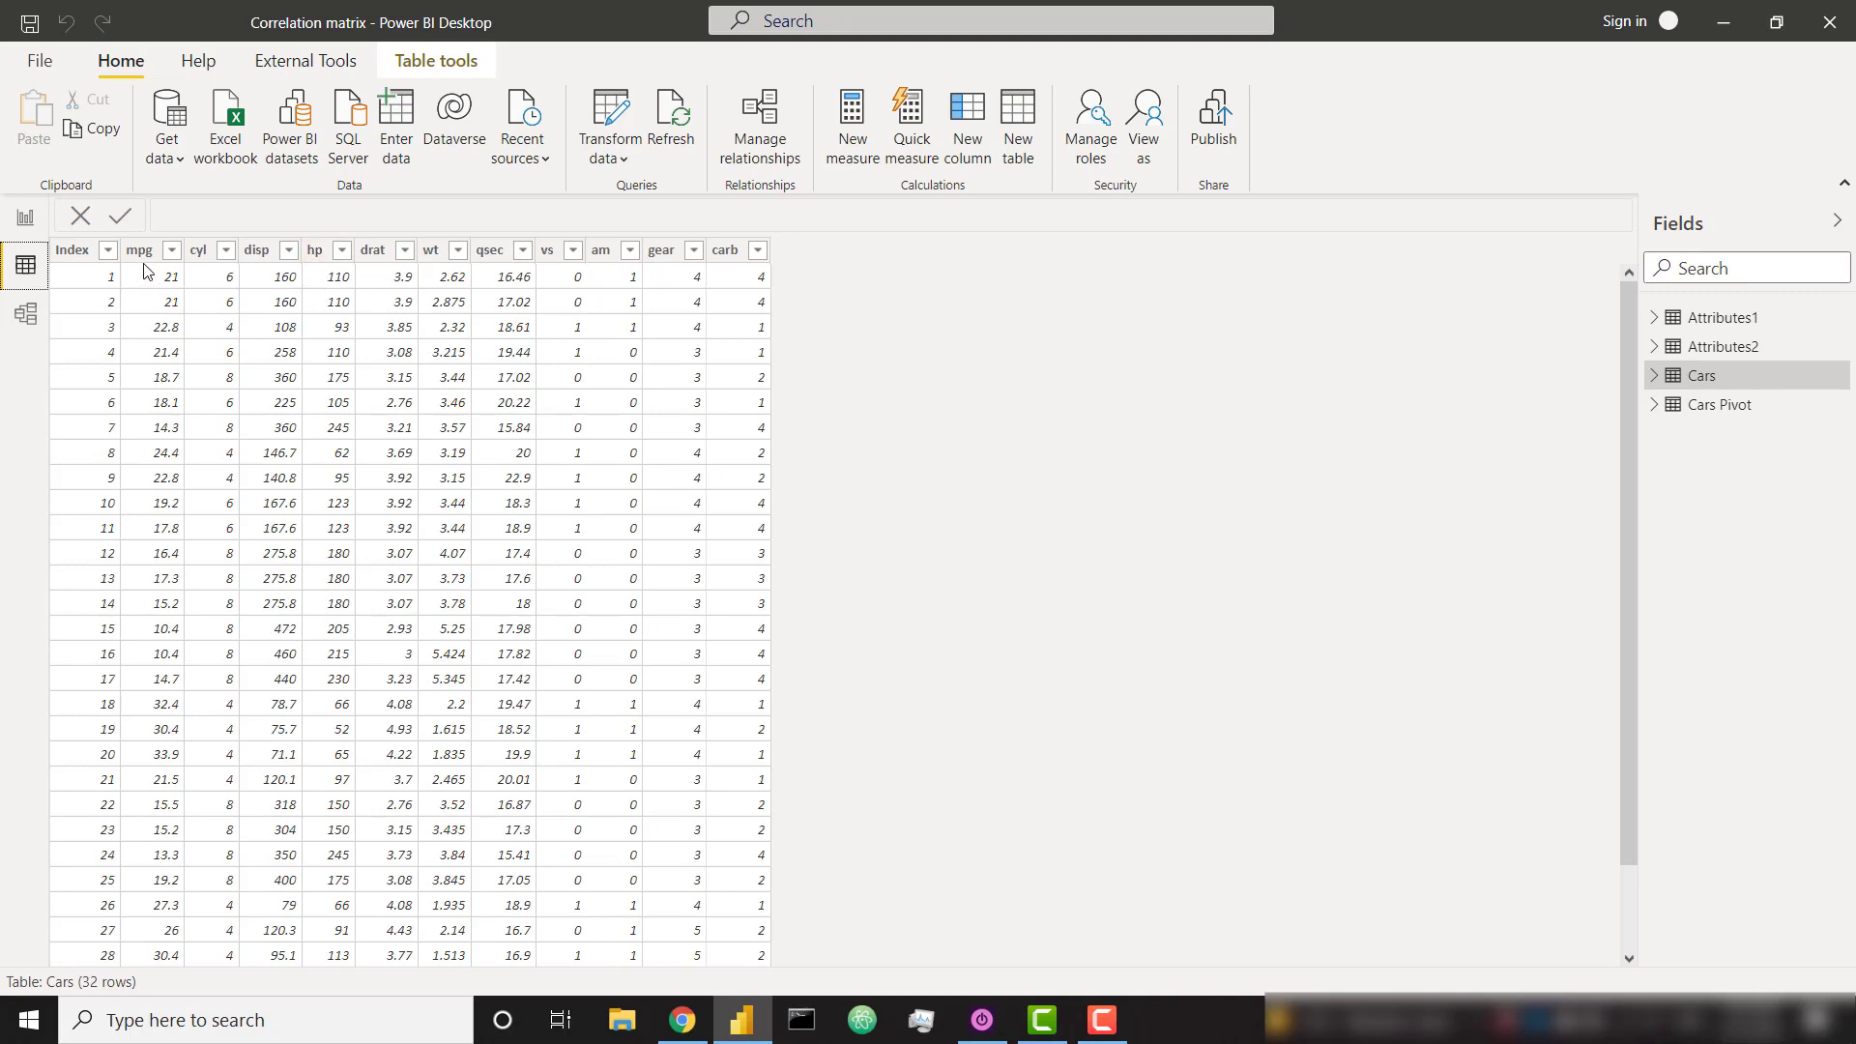
left_click(25, 218)
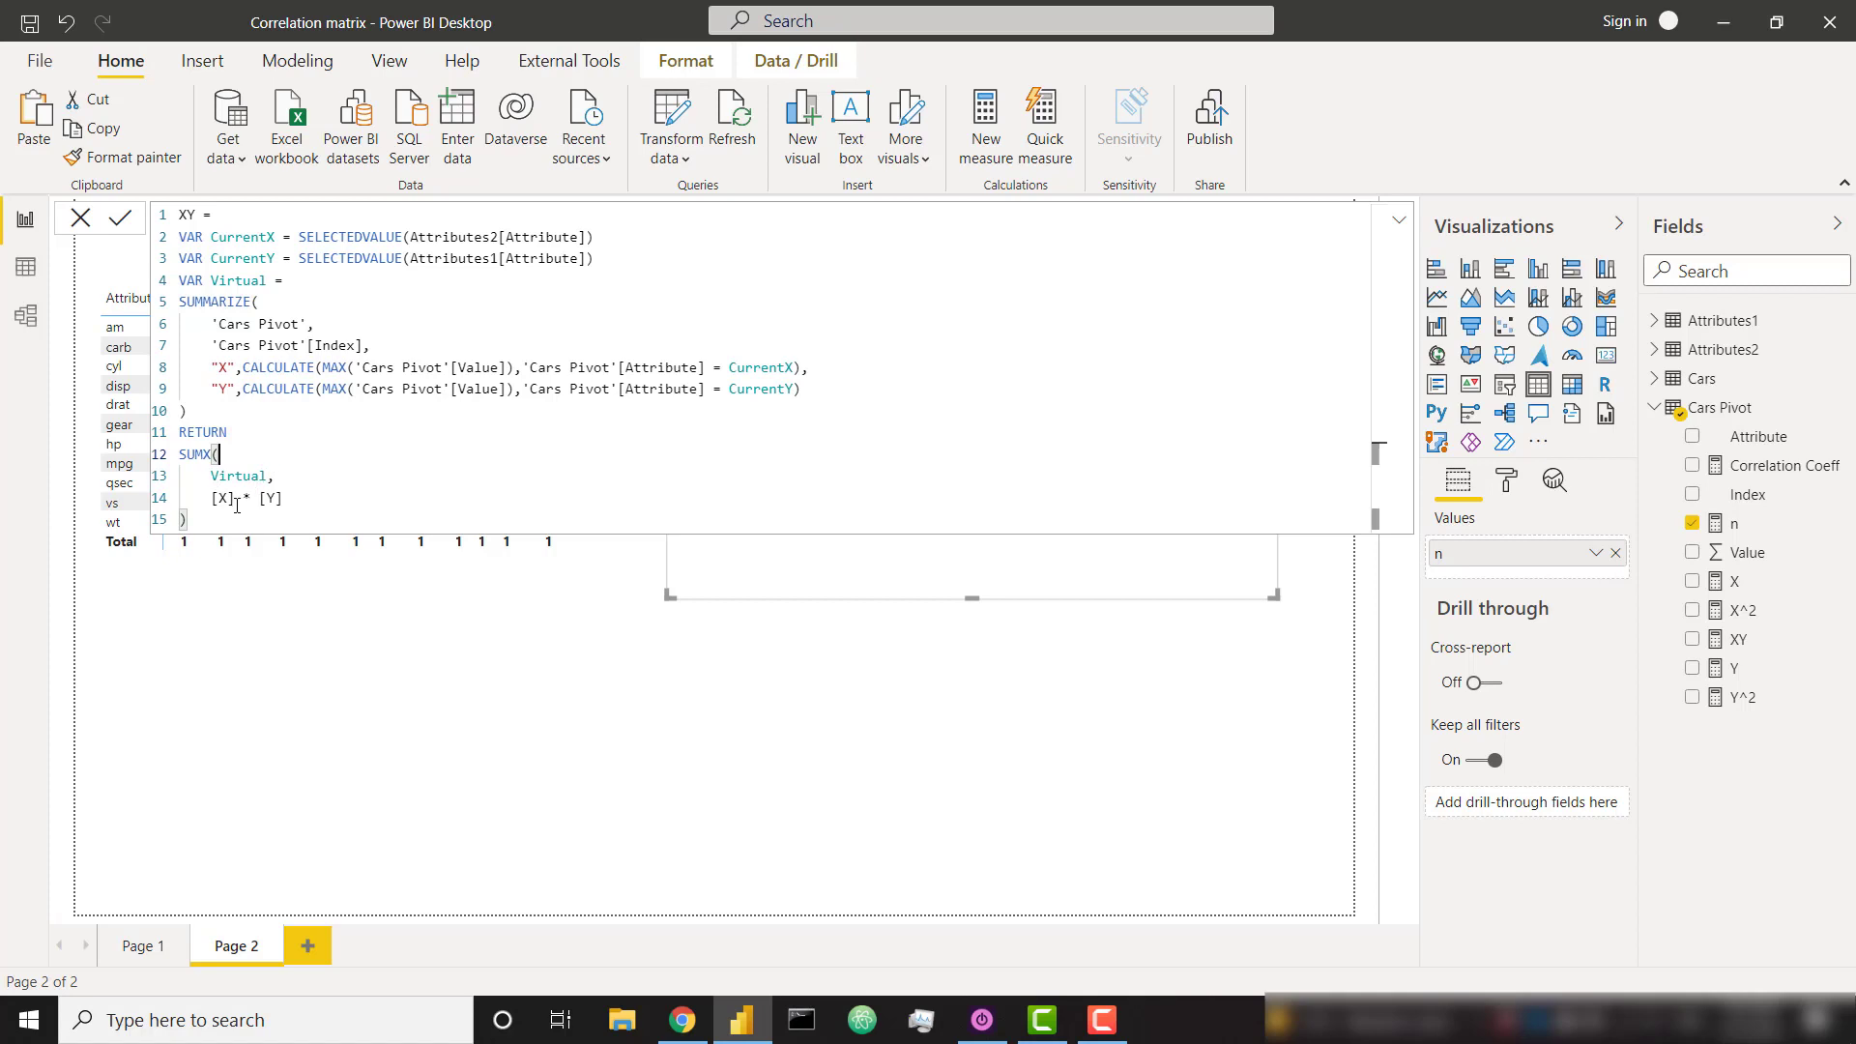
left_click(335, 494)
left_click(233, 460)
View the X, Y, X^2 and Y^2 measure formulas in turn, ending on Y^2's DAX
left_click(1740, 582)
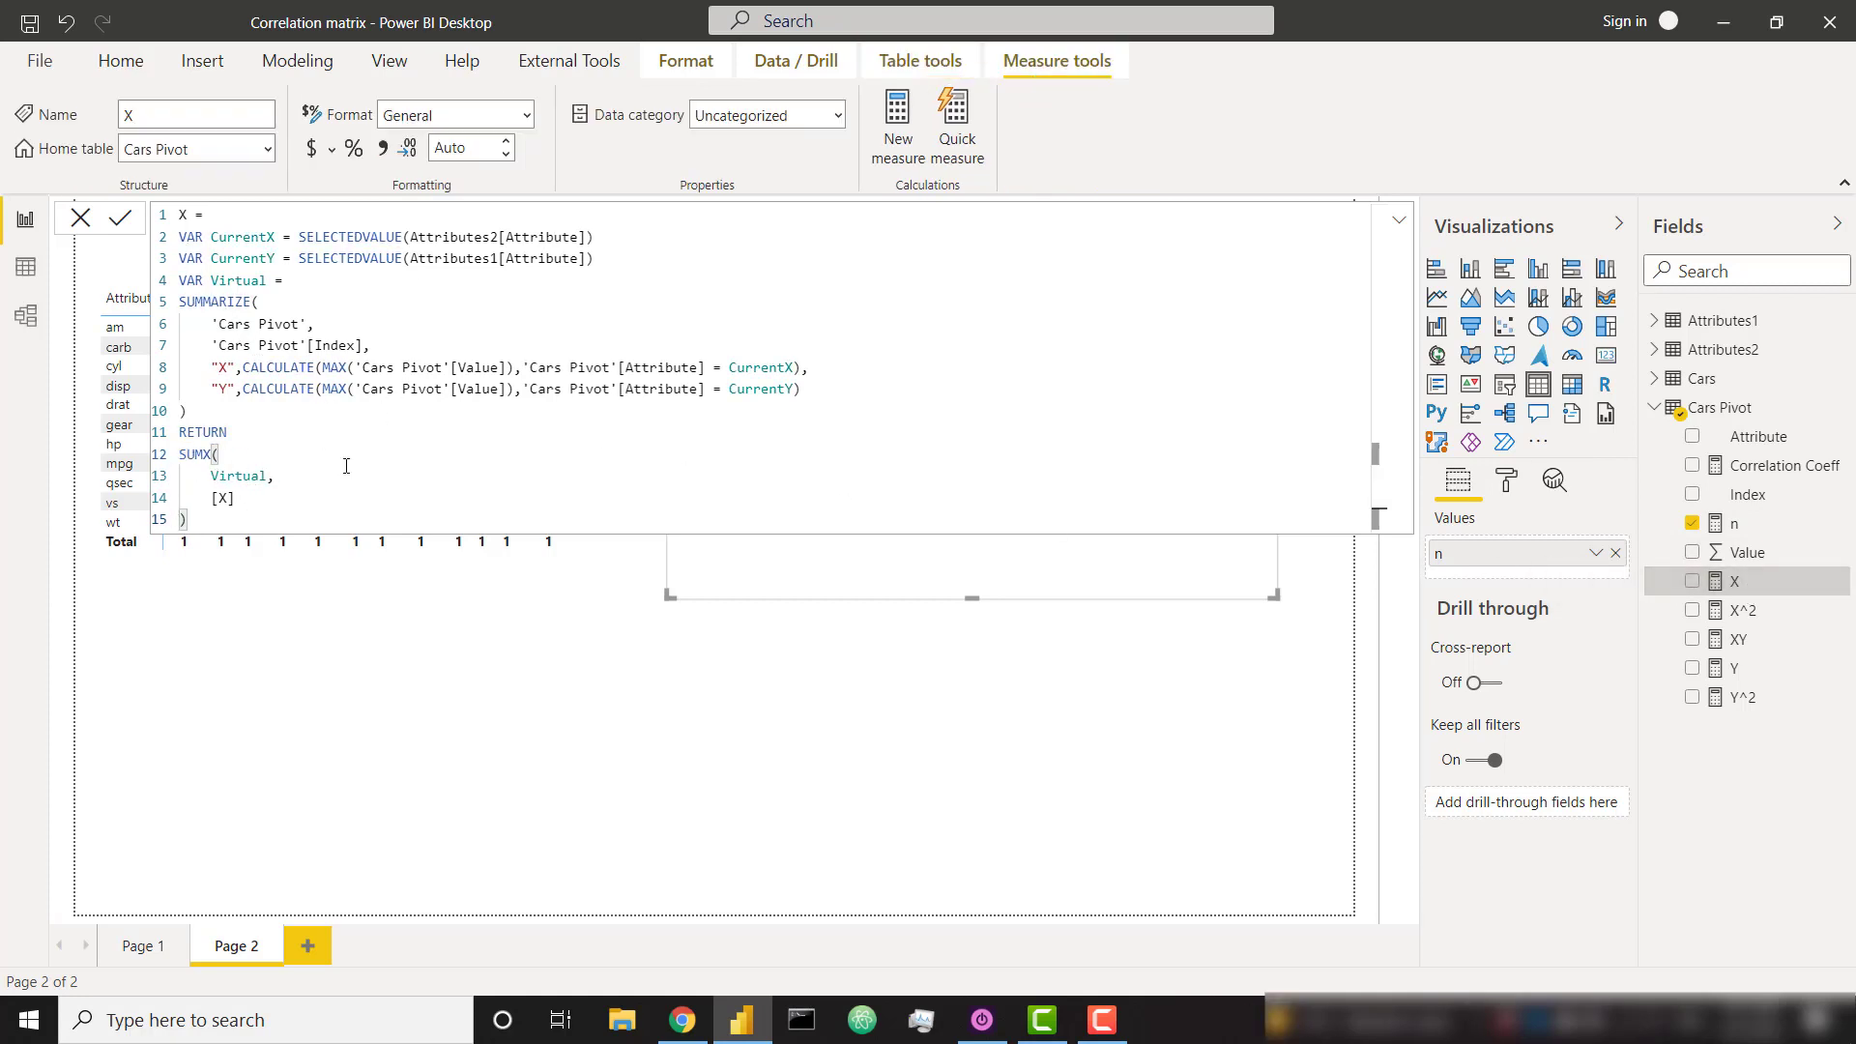
left_click(1727, 670)
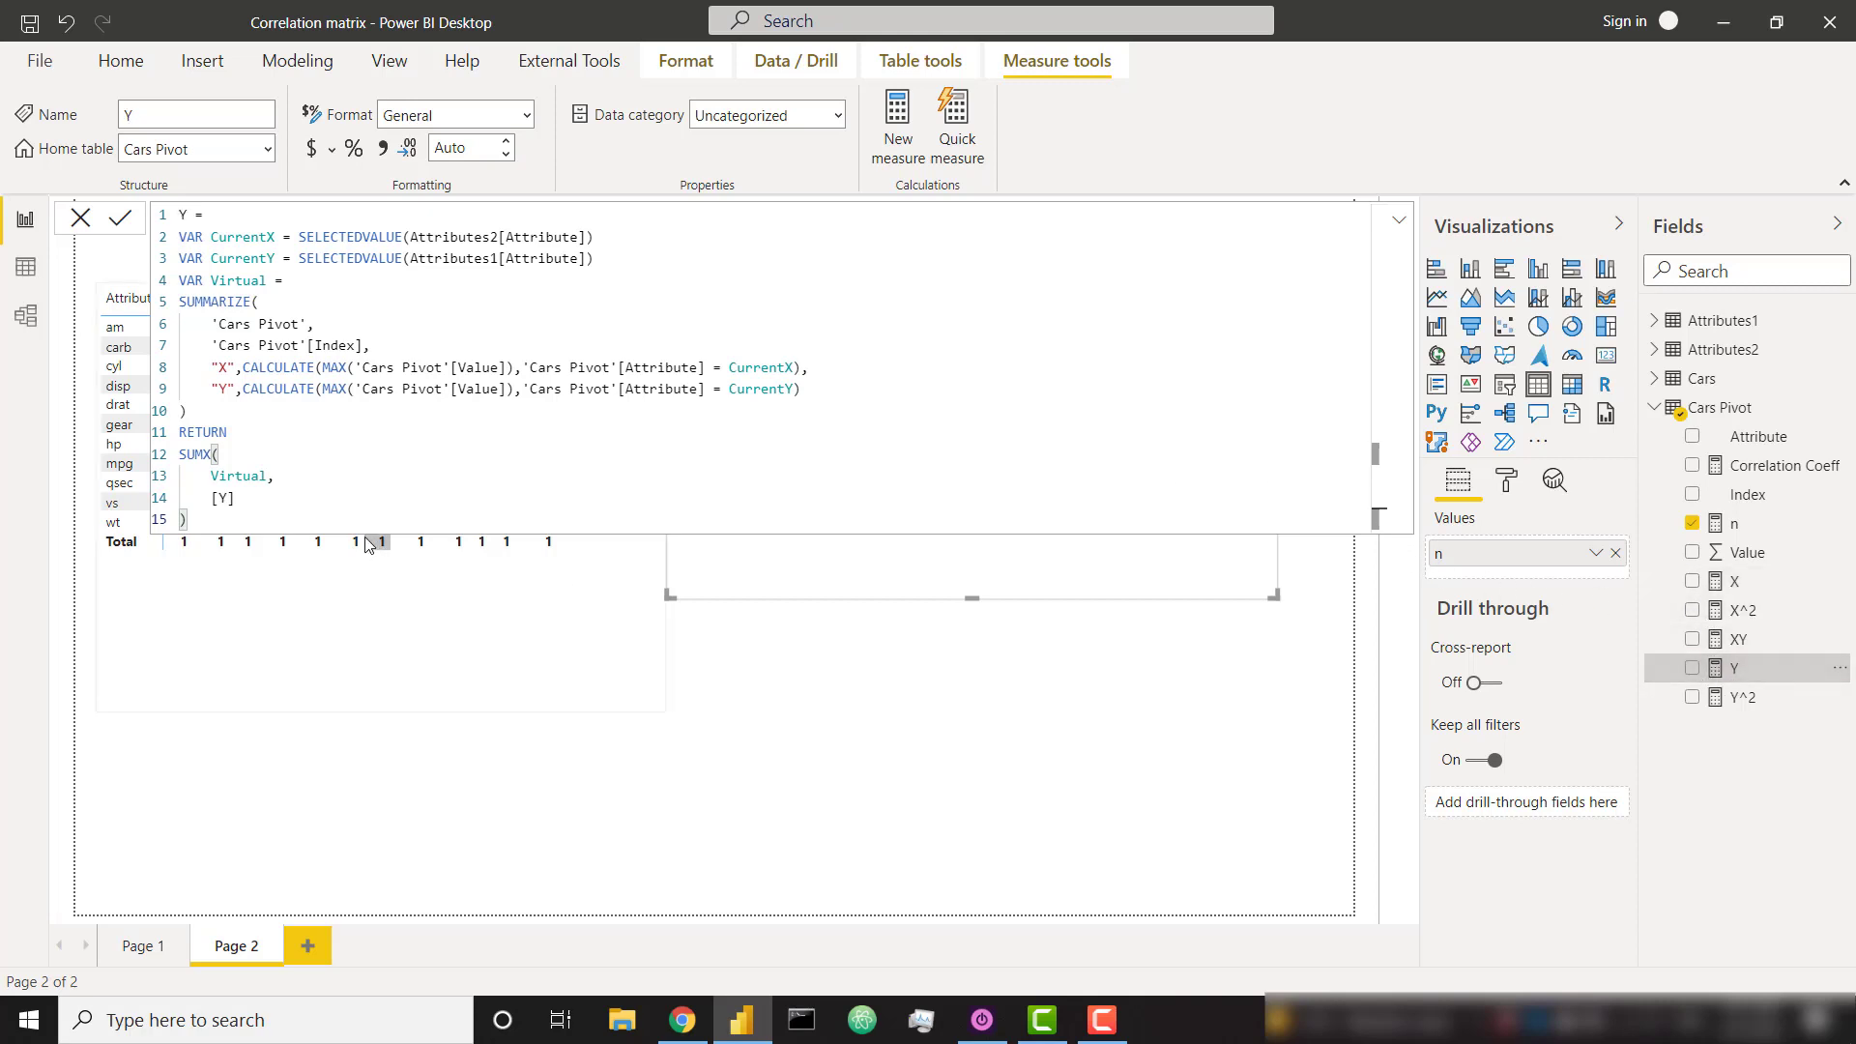
left_click(1743, 610)
left_click(218, 458)
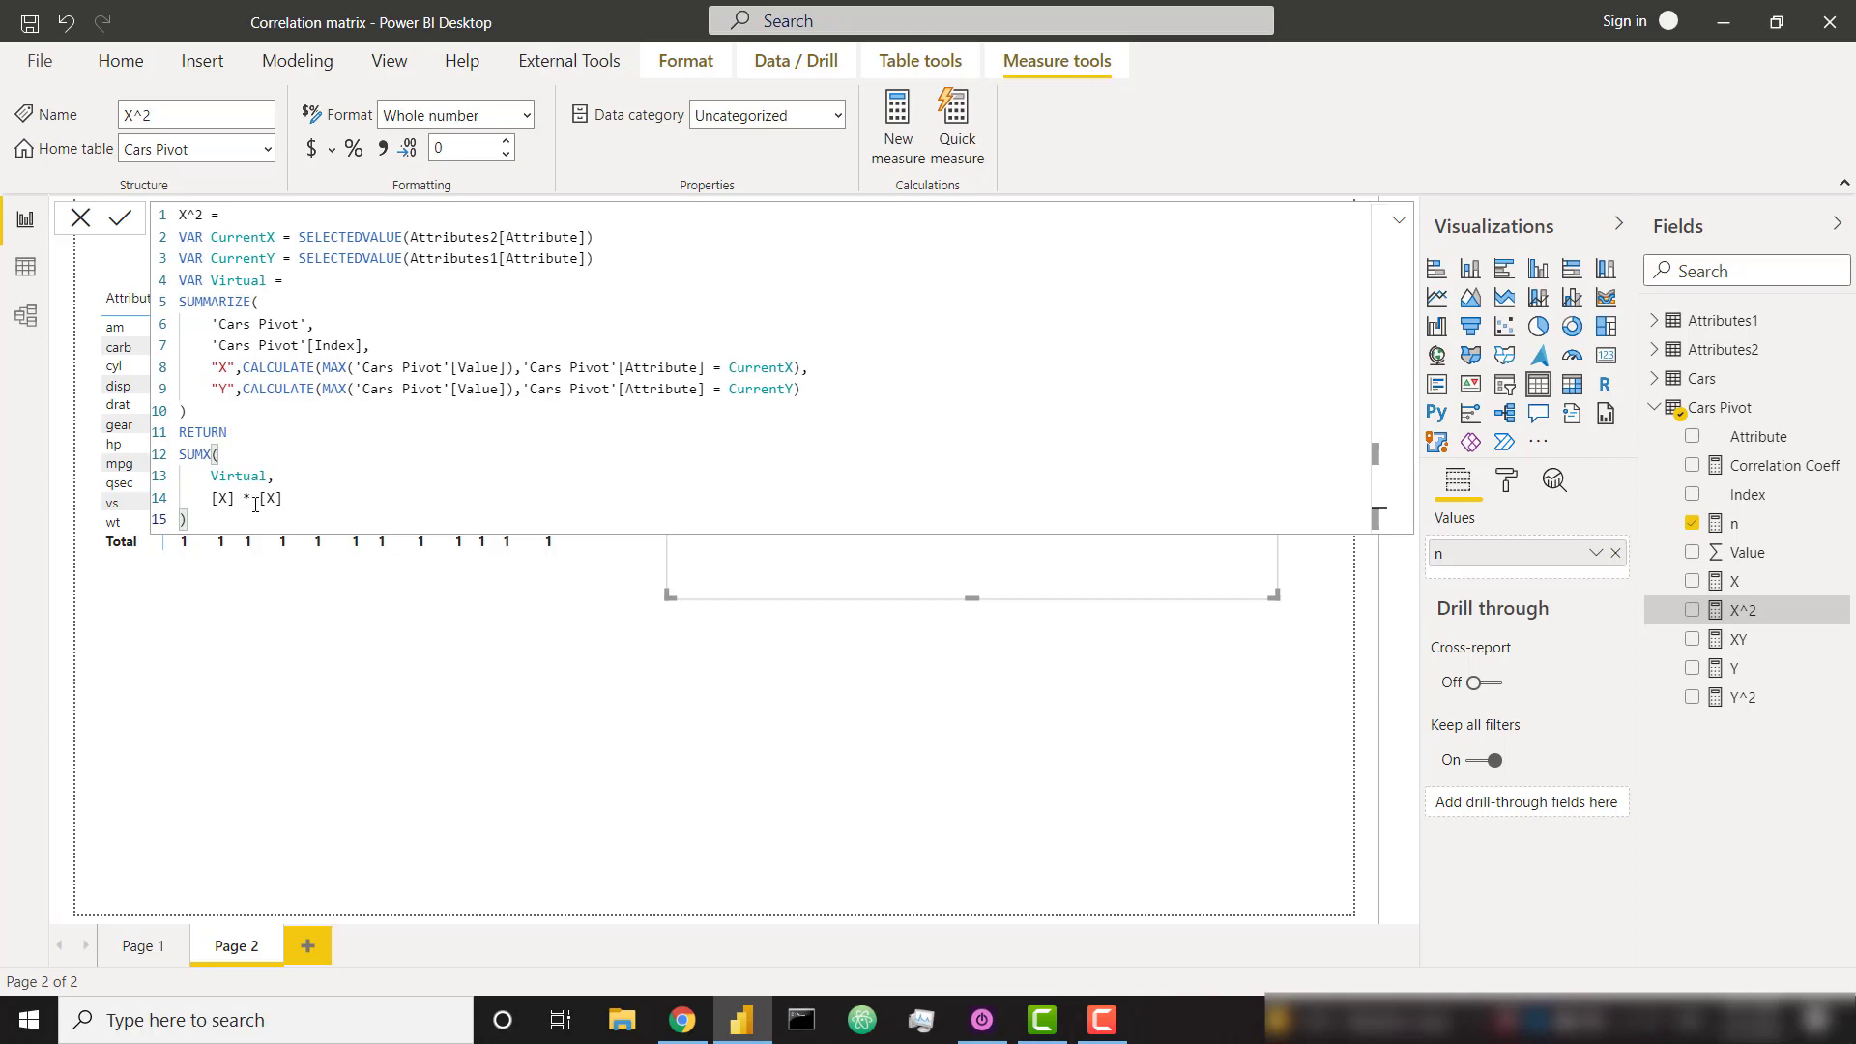
left_click(1744, 697)
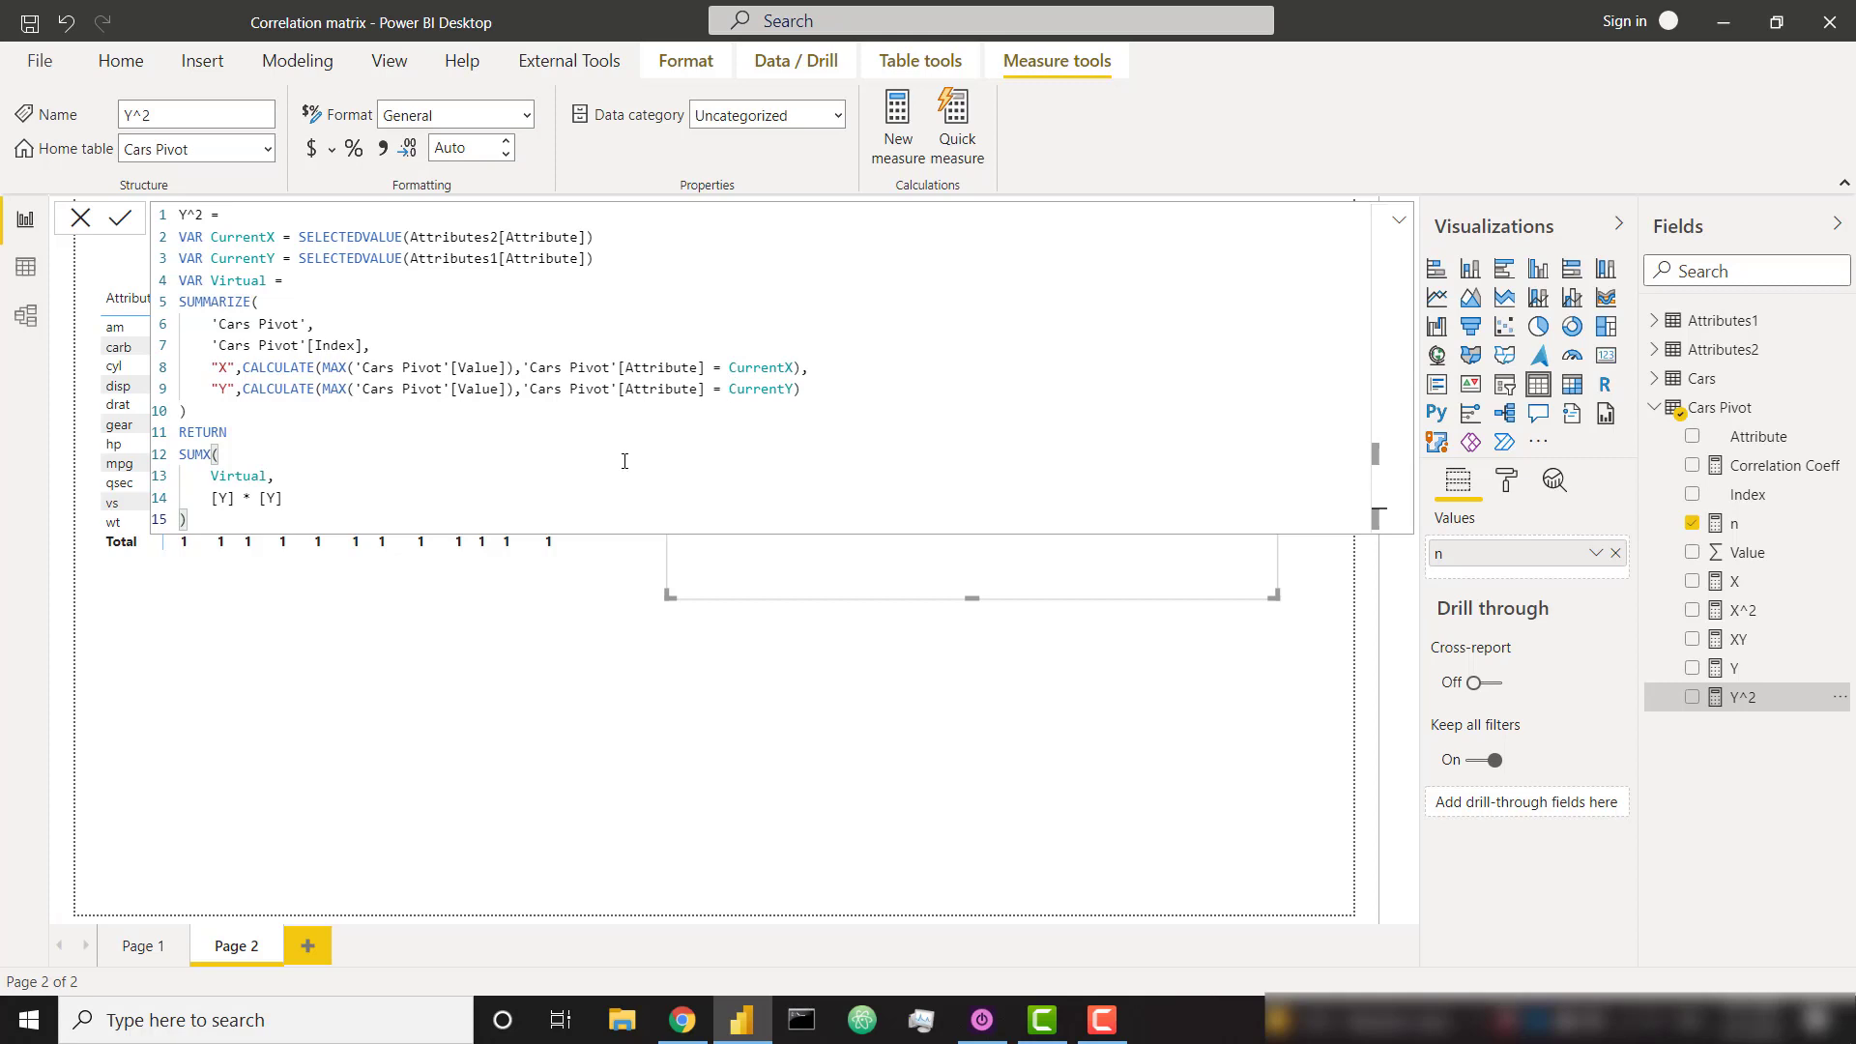
Compare the Correlation Coeff measure's DAX against the Pearson formula page in Chrome
left_click(1778, 465)
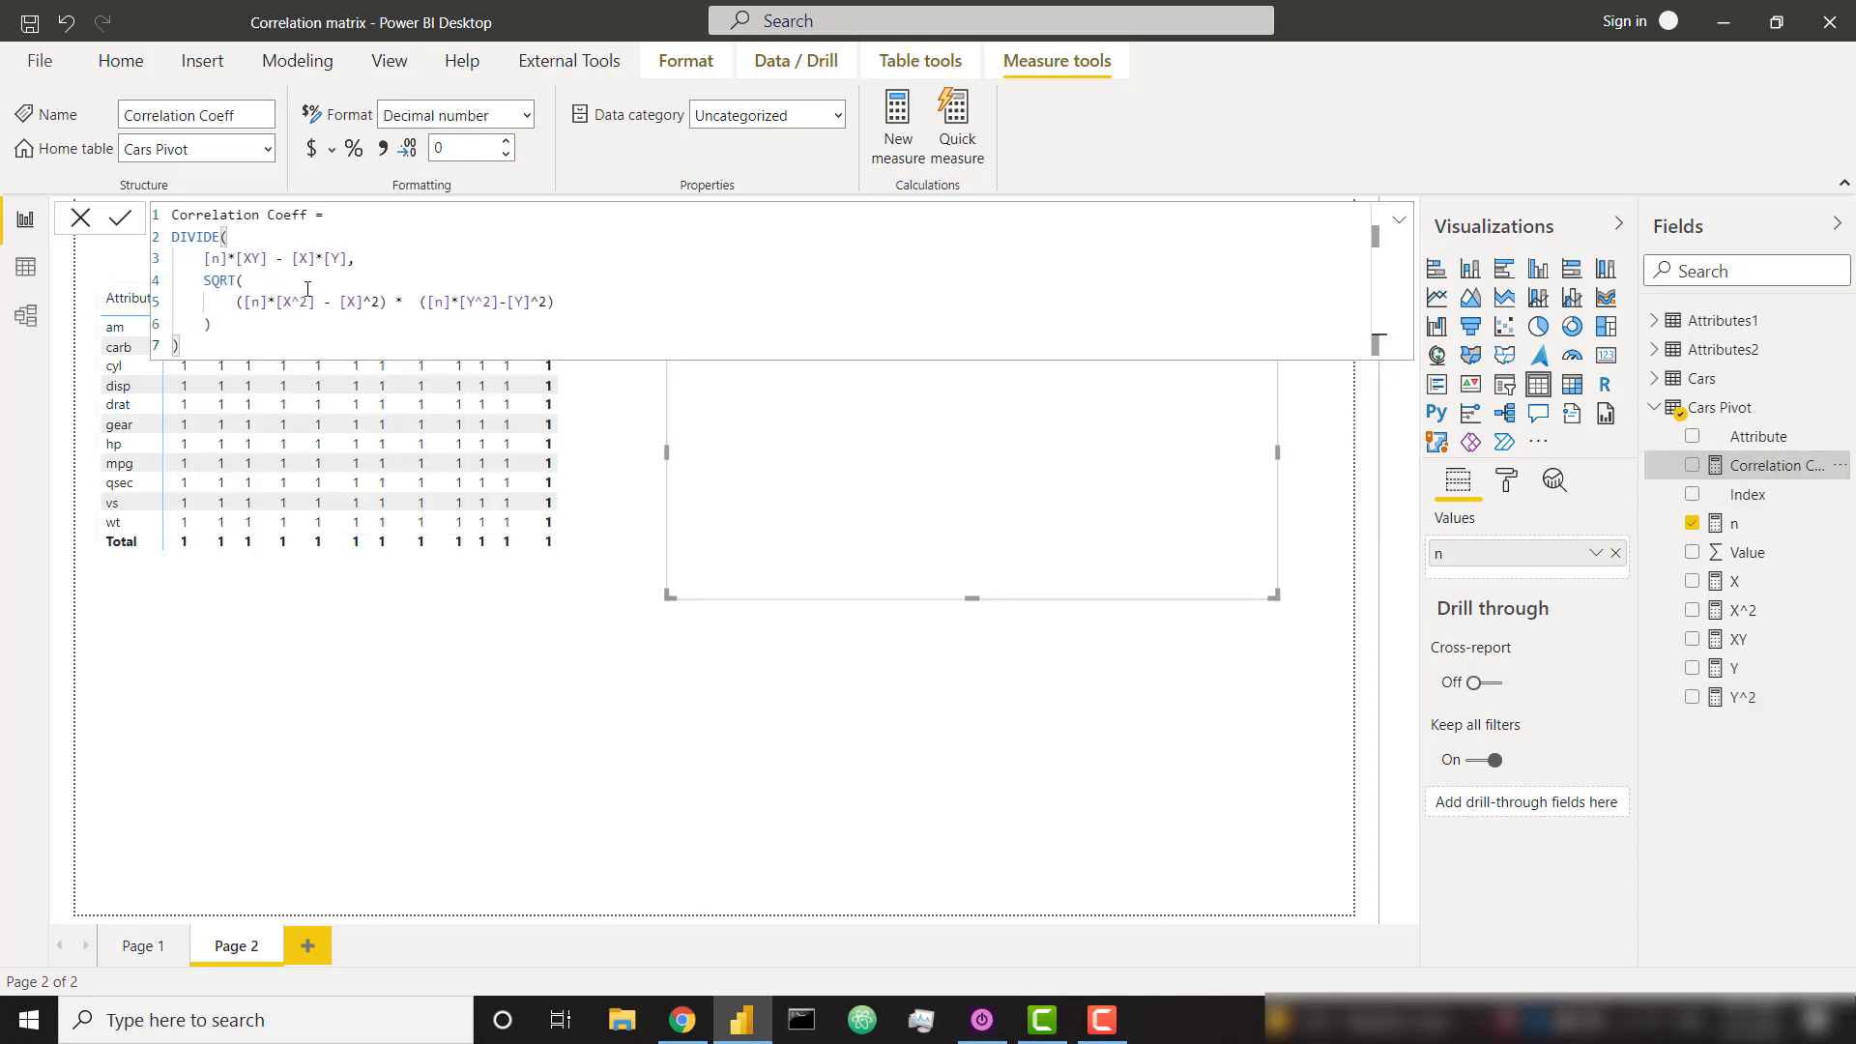
left_click(679, 1017)
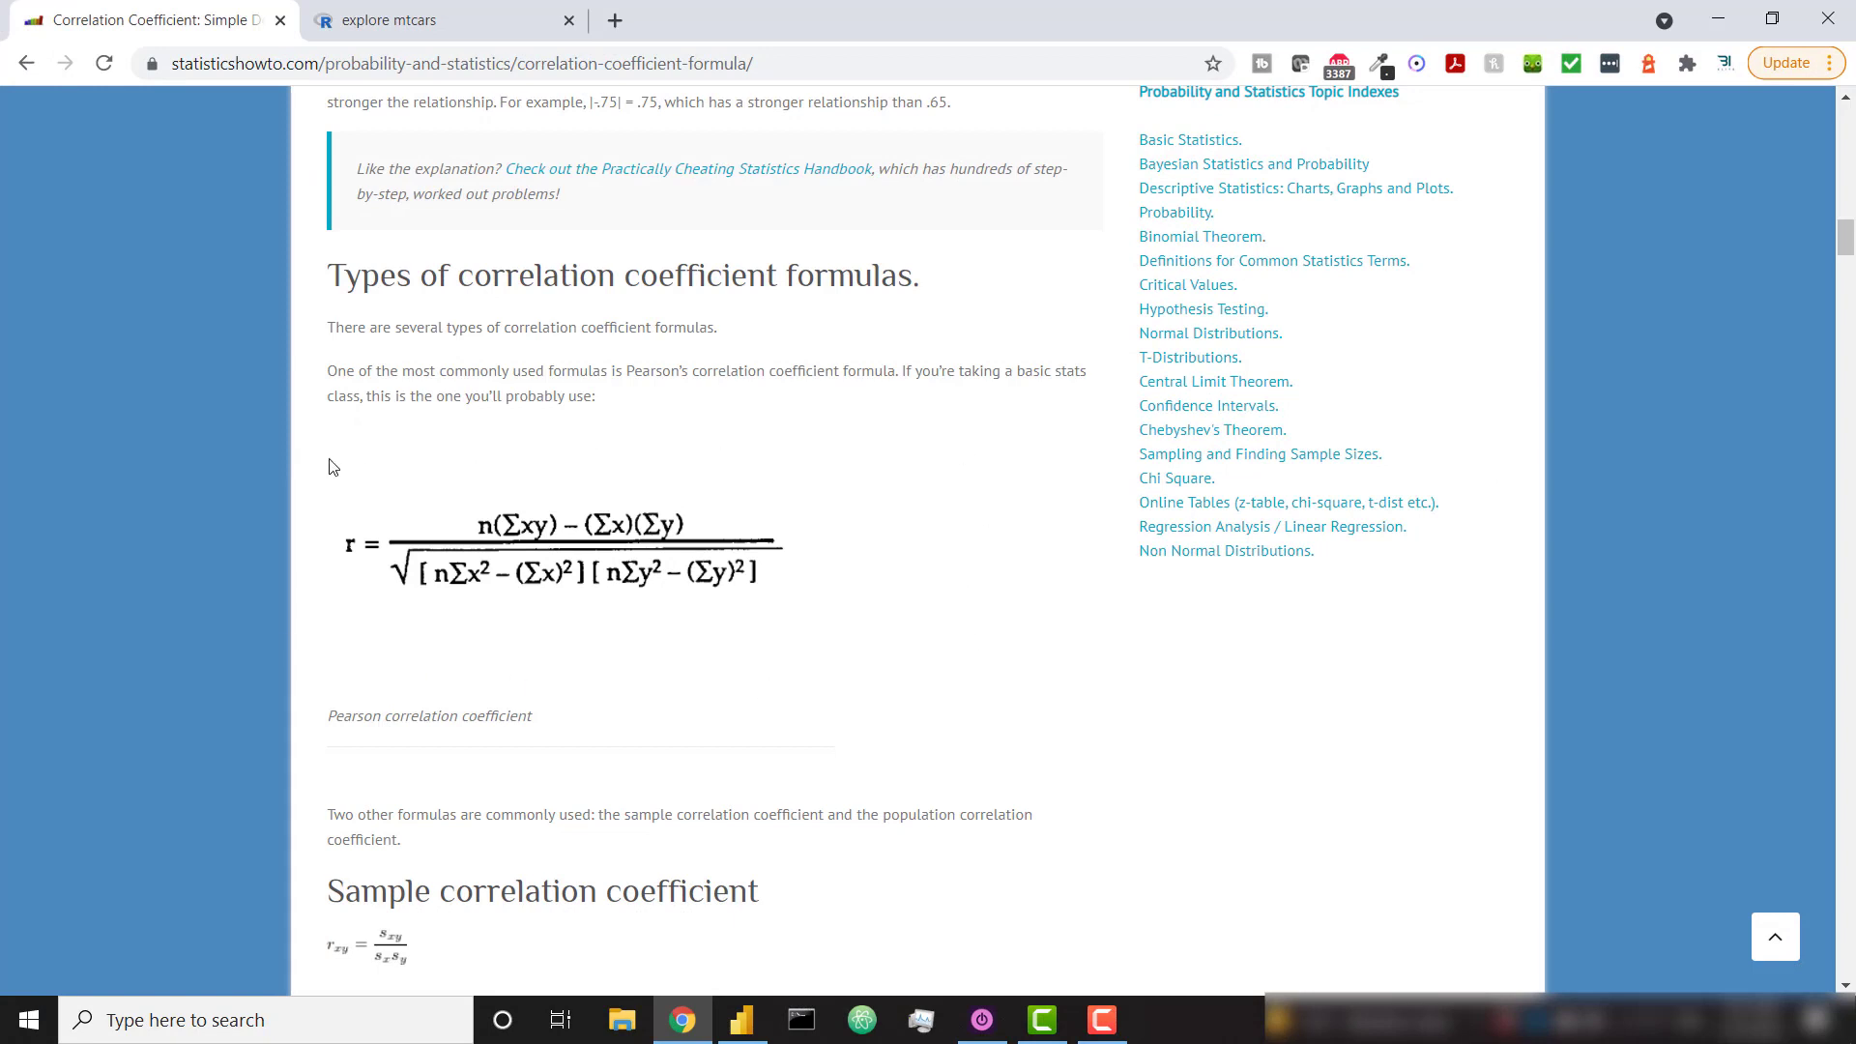
left_click(692, 1009)
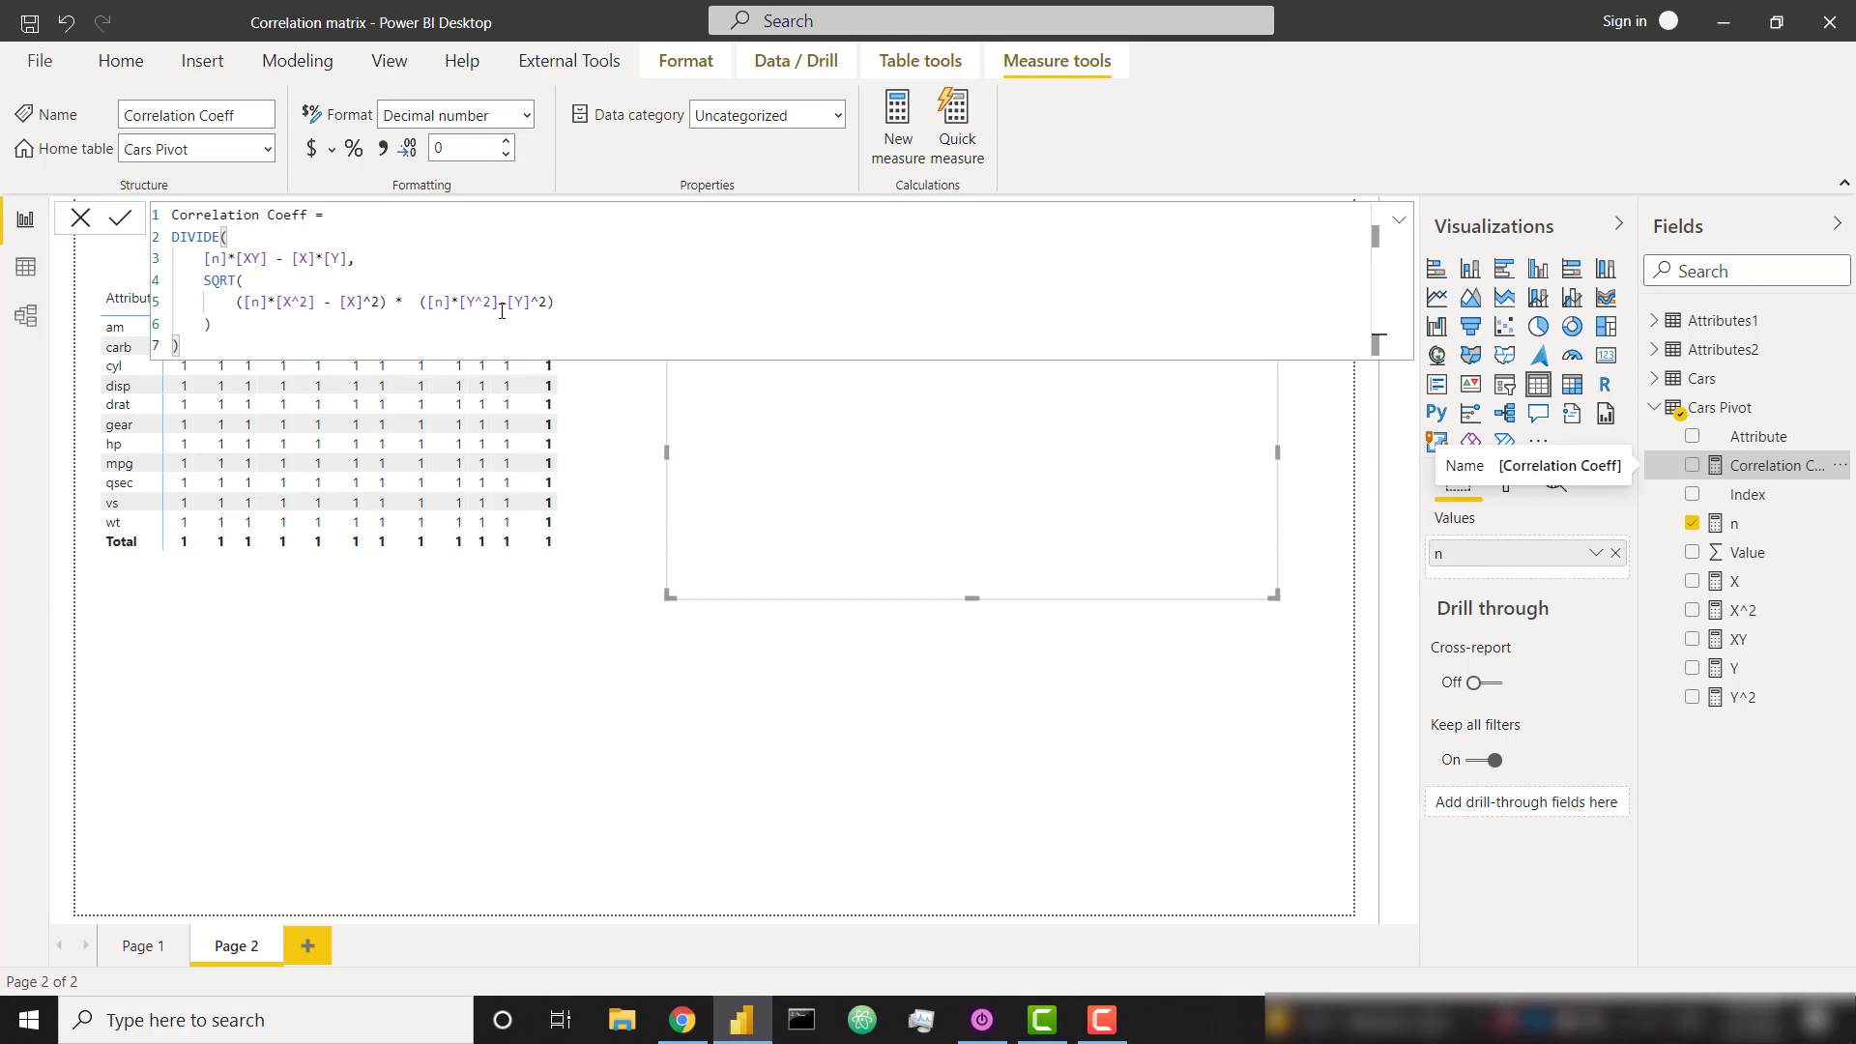
left_click(682, 1020)
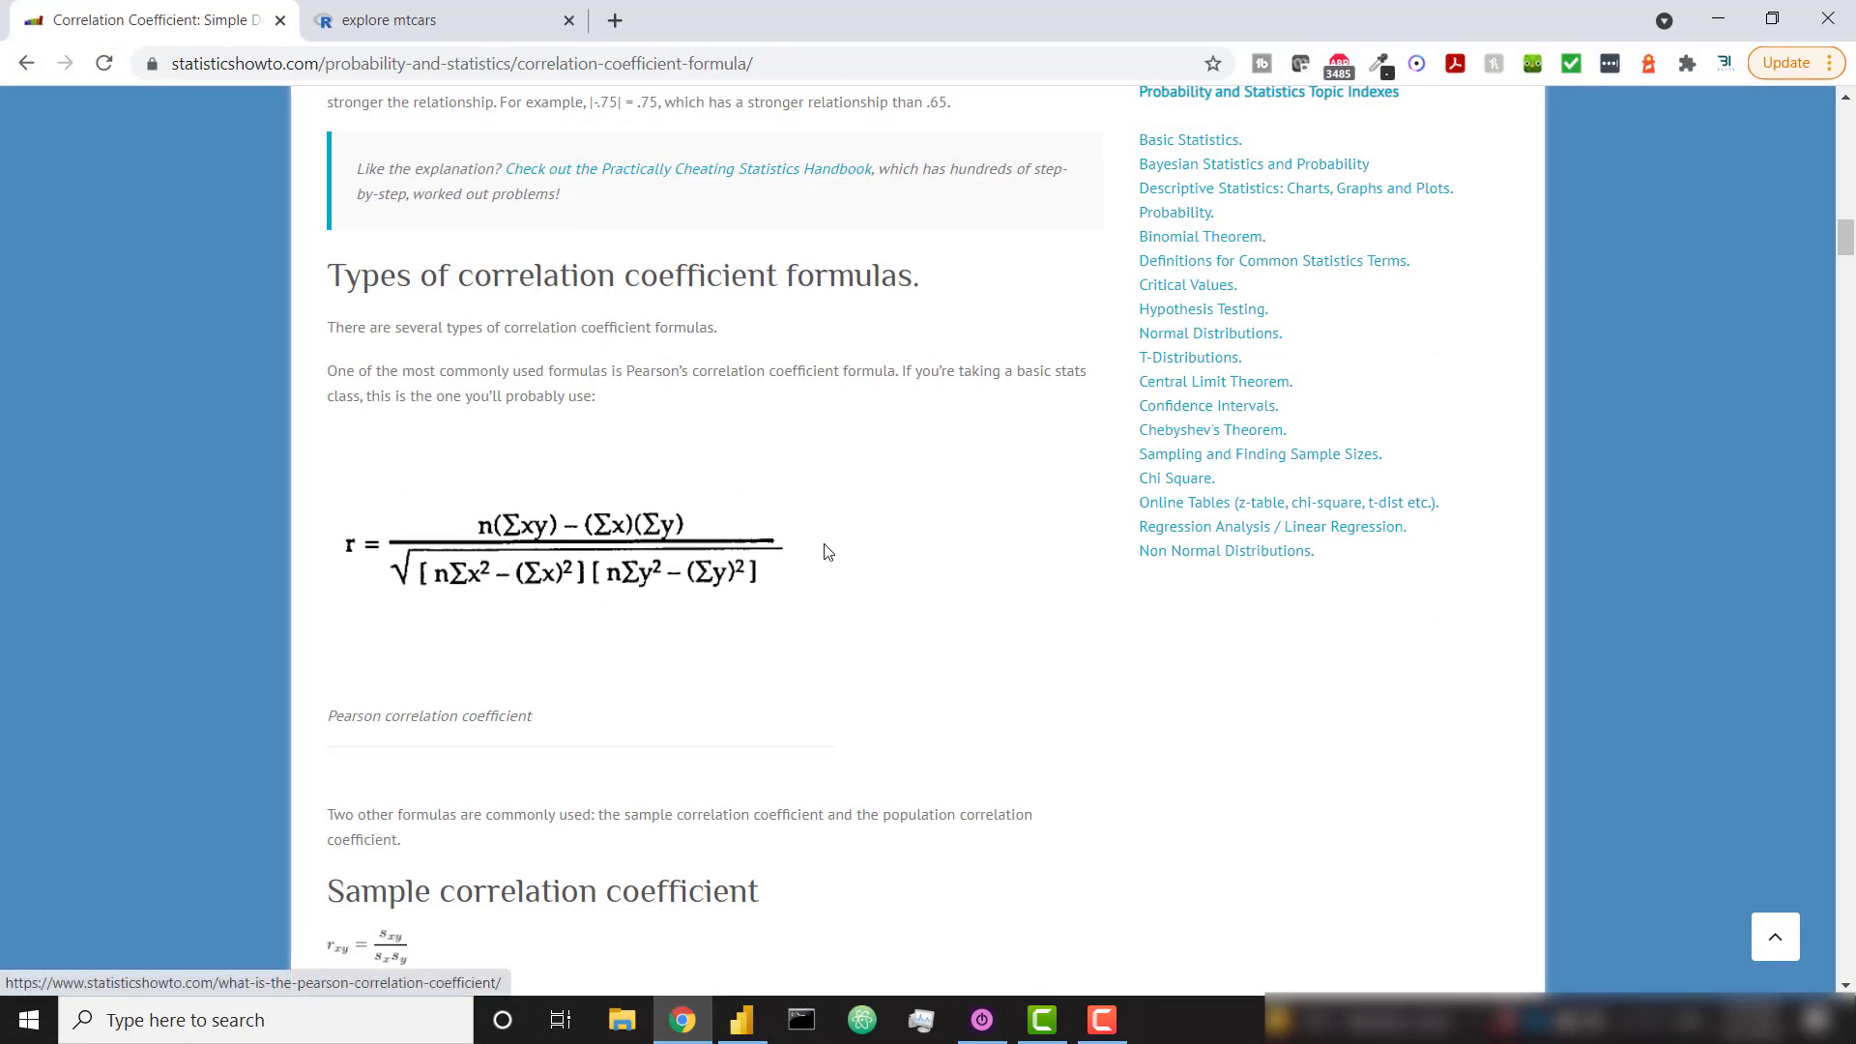
left_click(685, 1020)
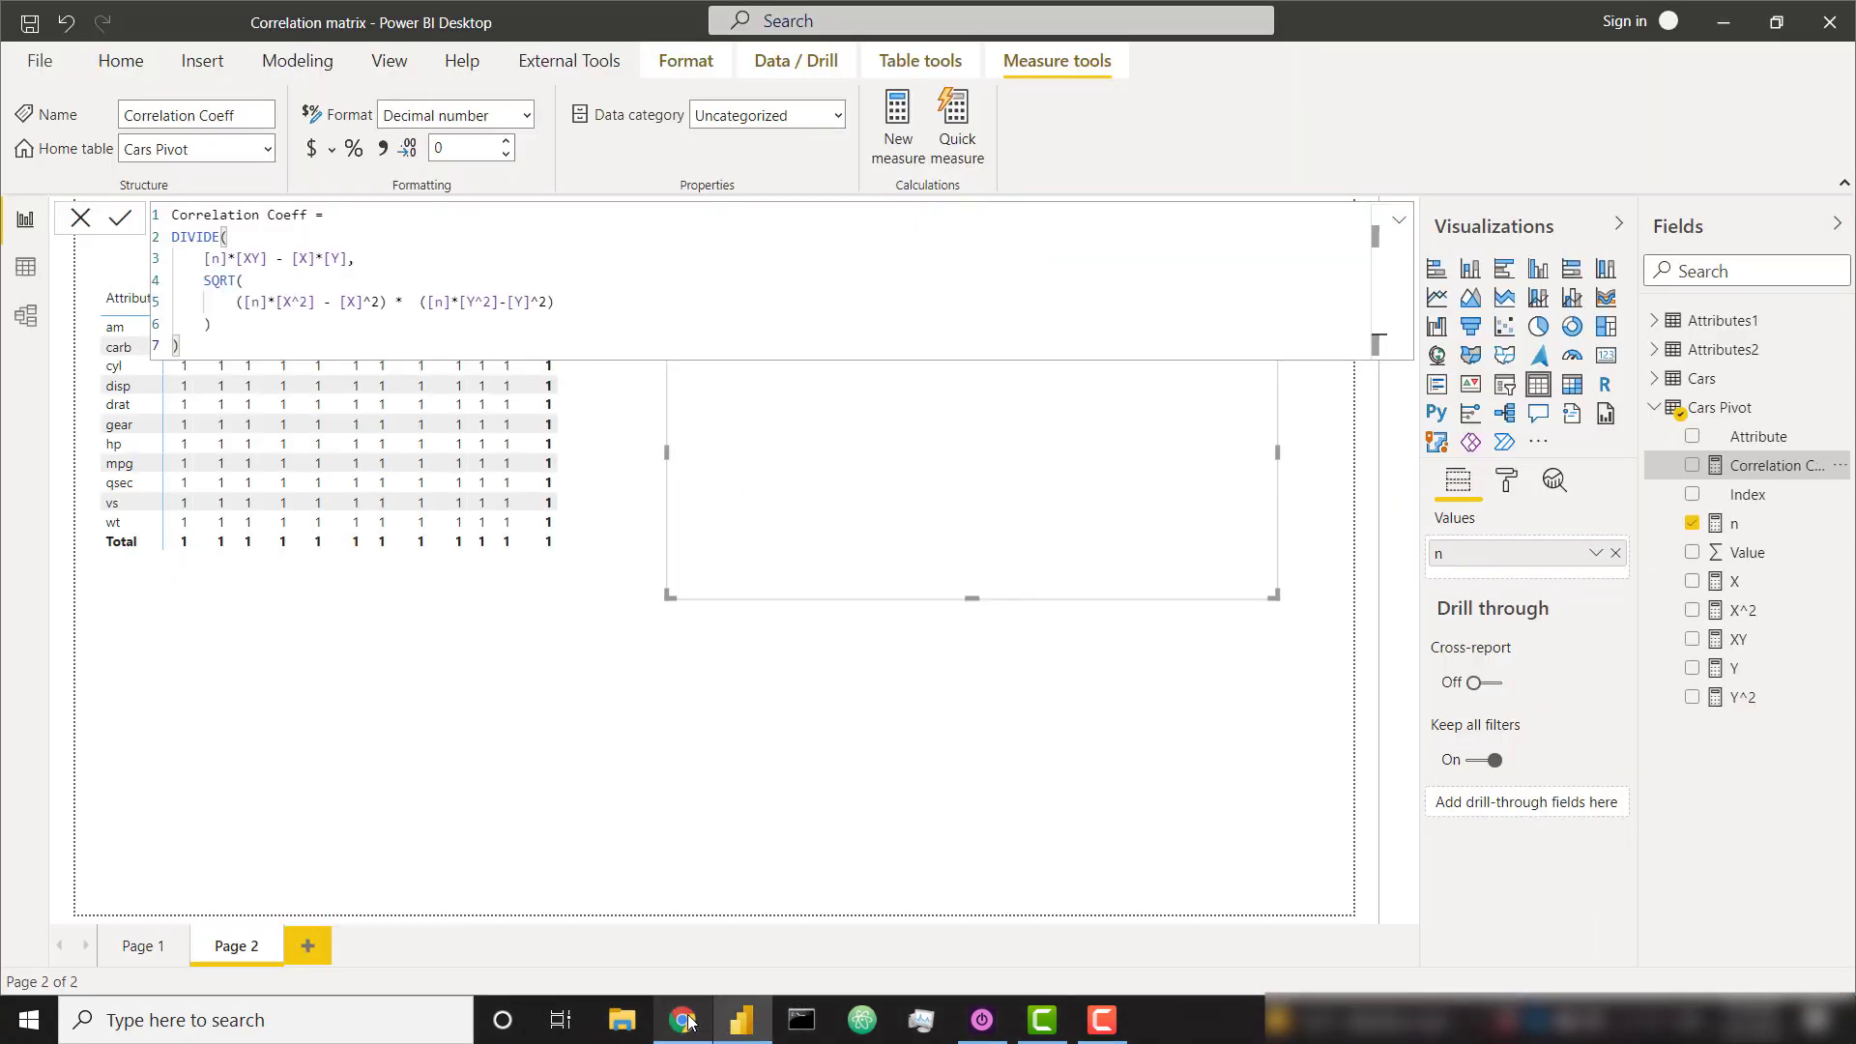
Delete the n card and move the attribute matrix toward the page centre
left_click(619, 446)
left_click(860, 455)
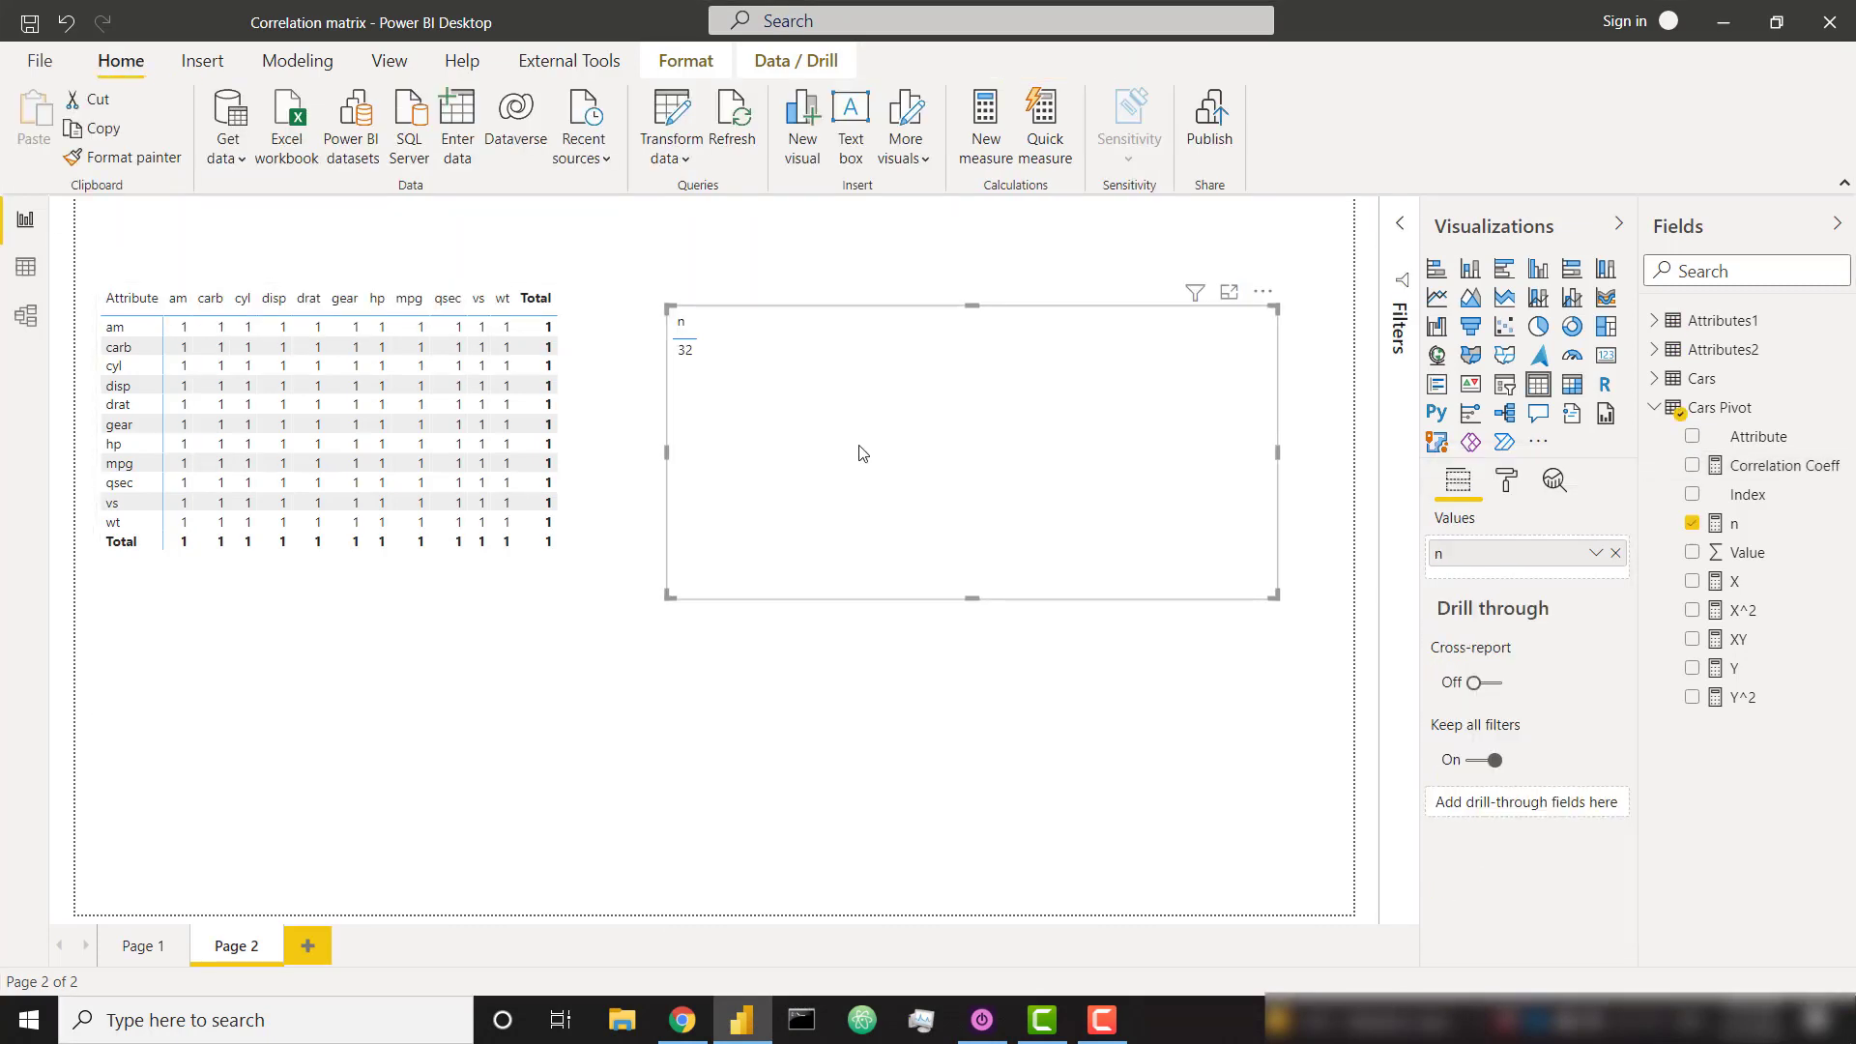
key("Delete")
left_click(560, 378)
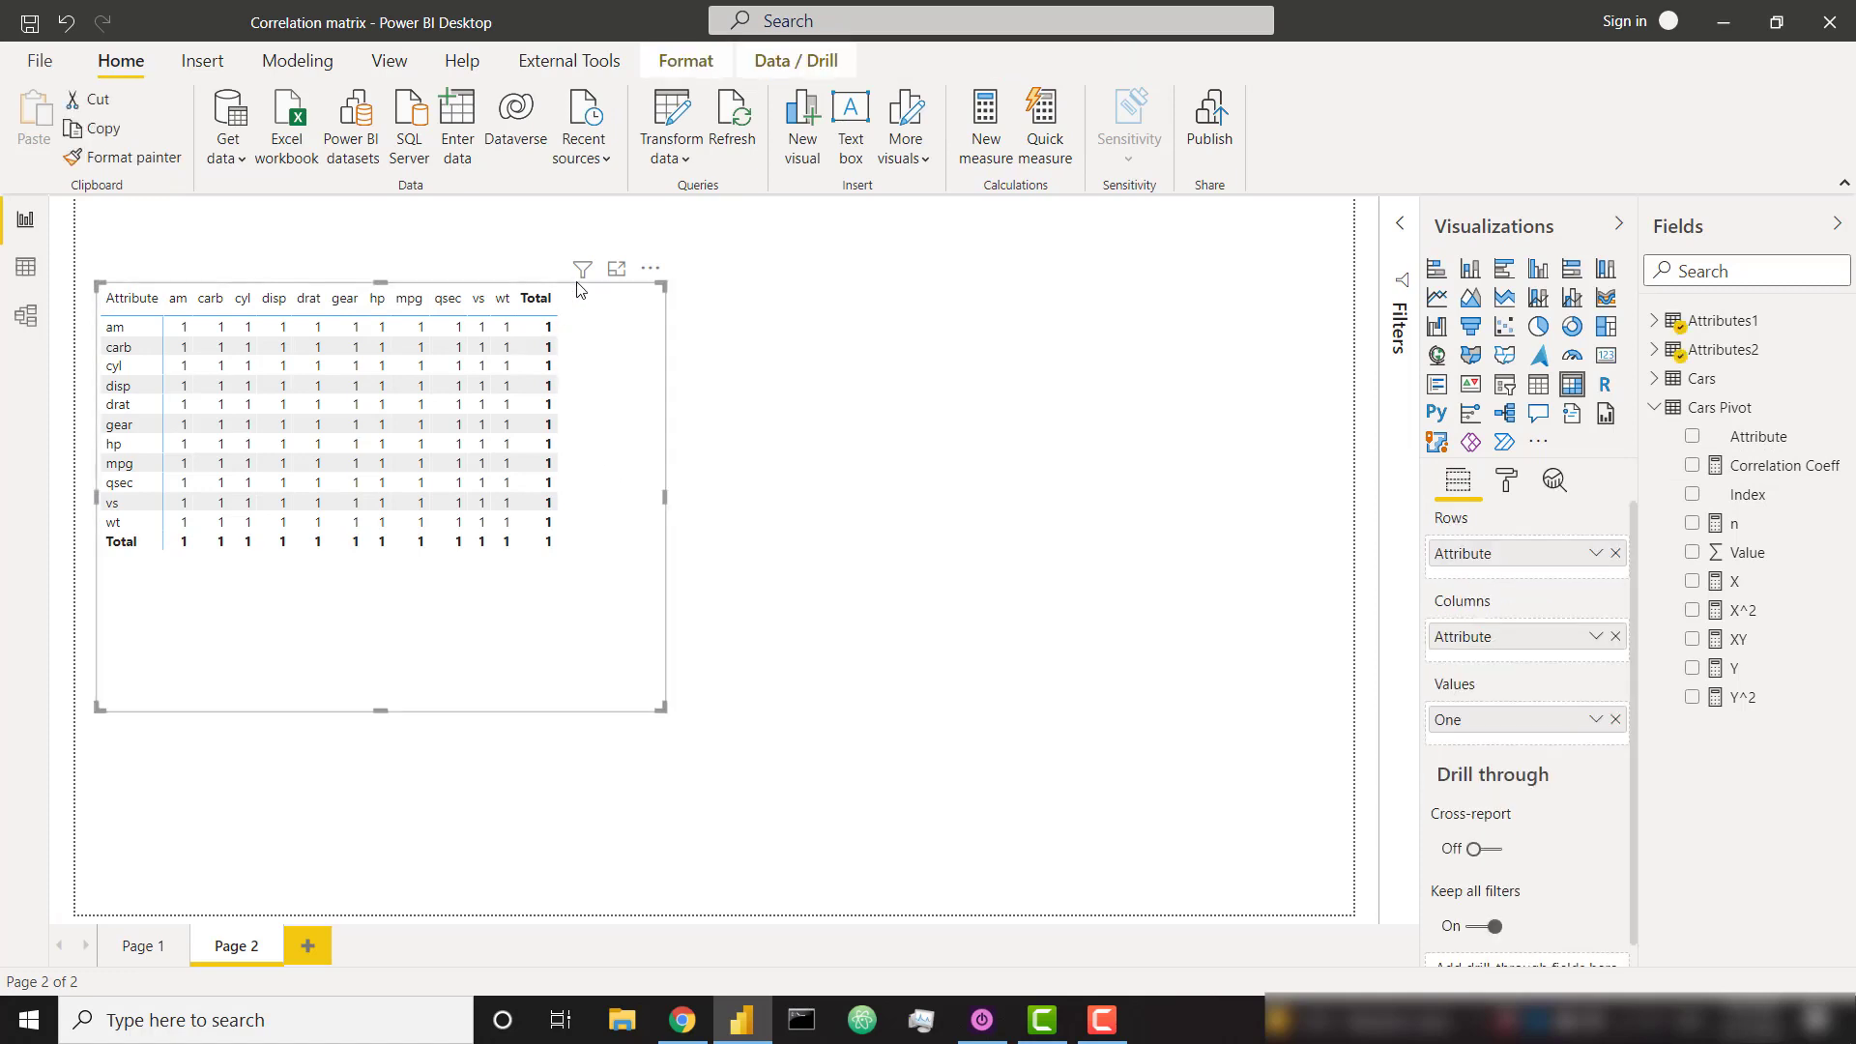
left_click_drag(580, 290, 1024, 365)
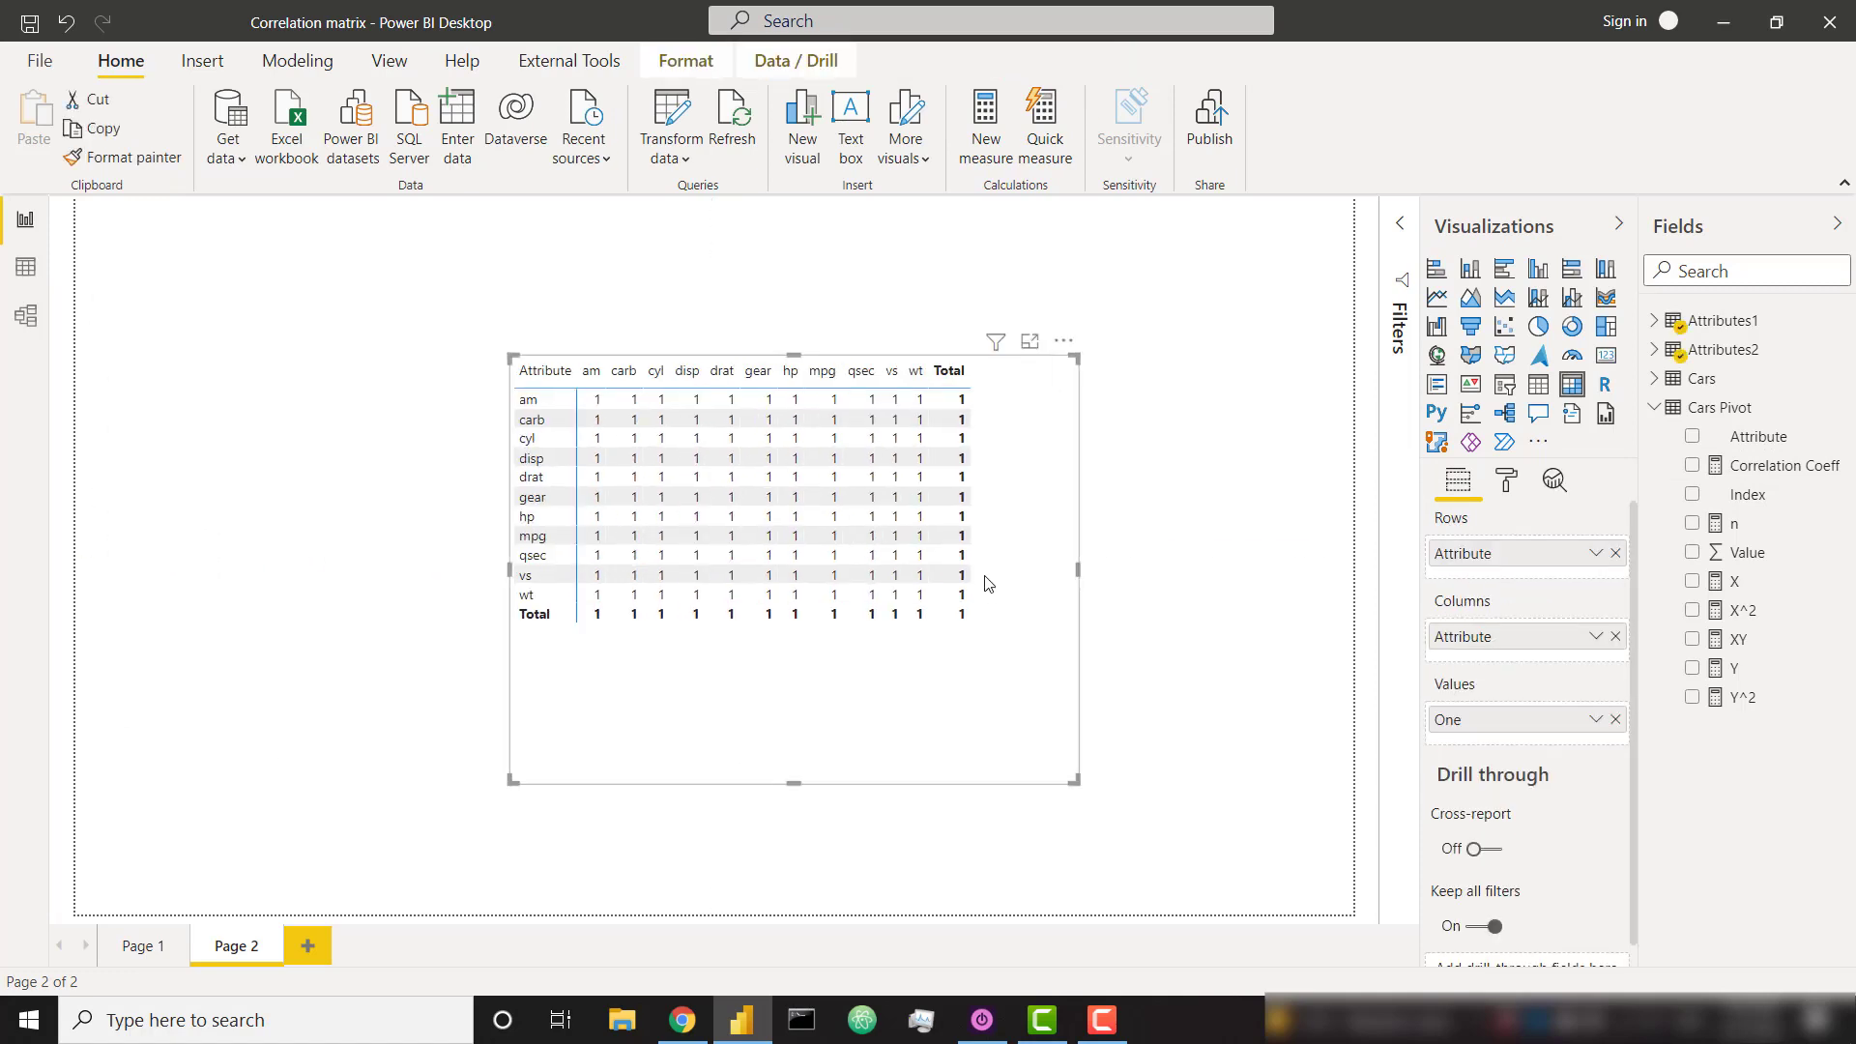
Replace One with Correlation Coeff in the matrix values, formatted to 2 decimal places
left_click(1615, 719)
left_click_drag(1768, 466, 1508, 717)
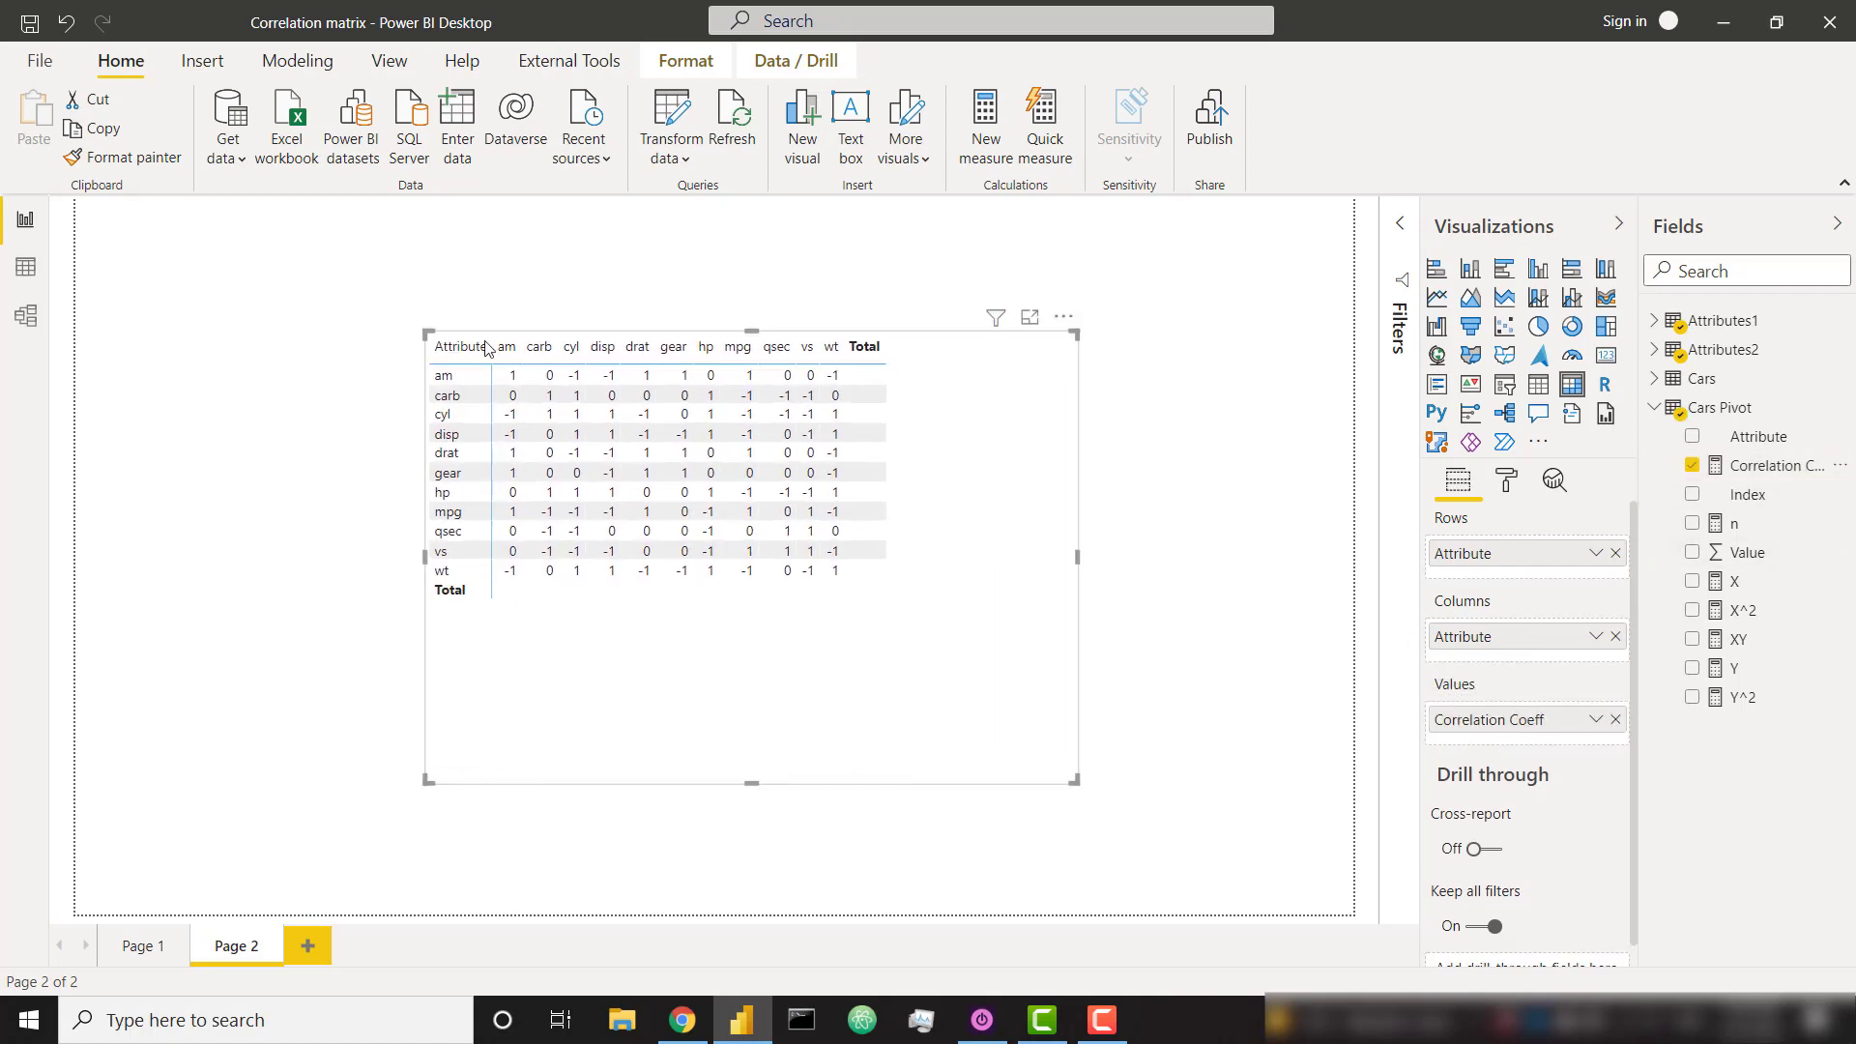
left_click(1771, 466)
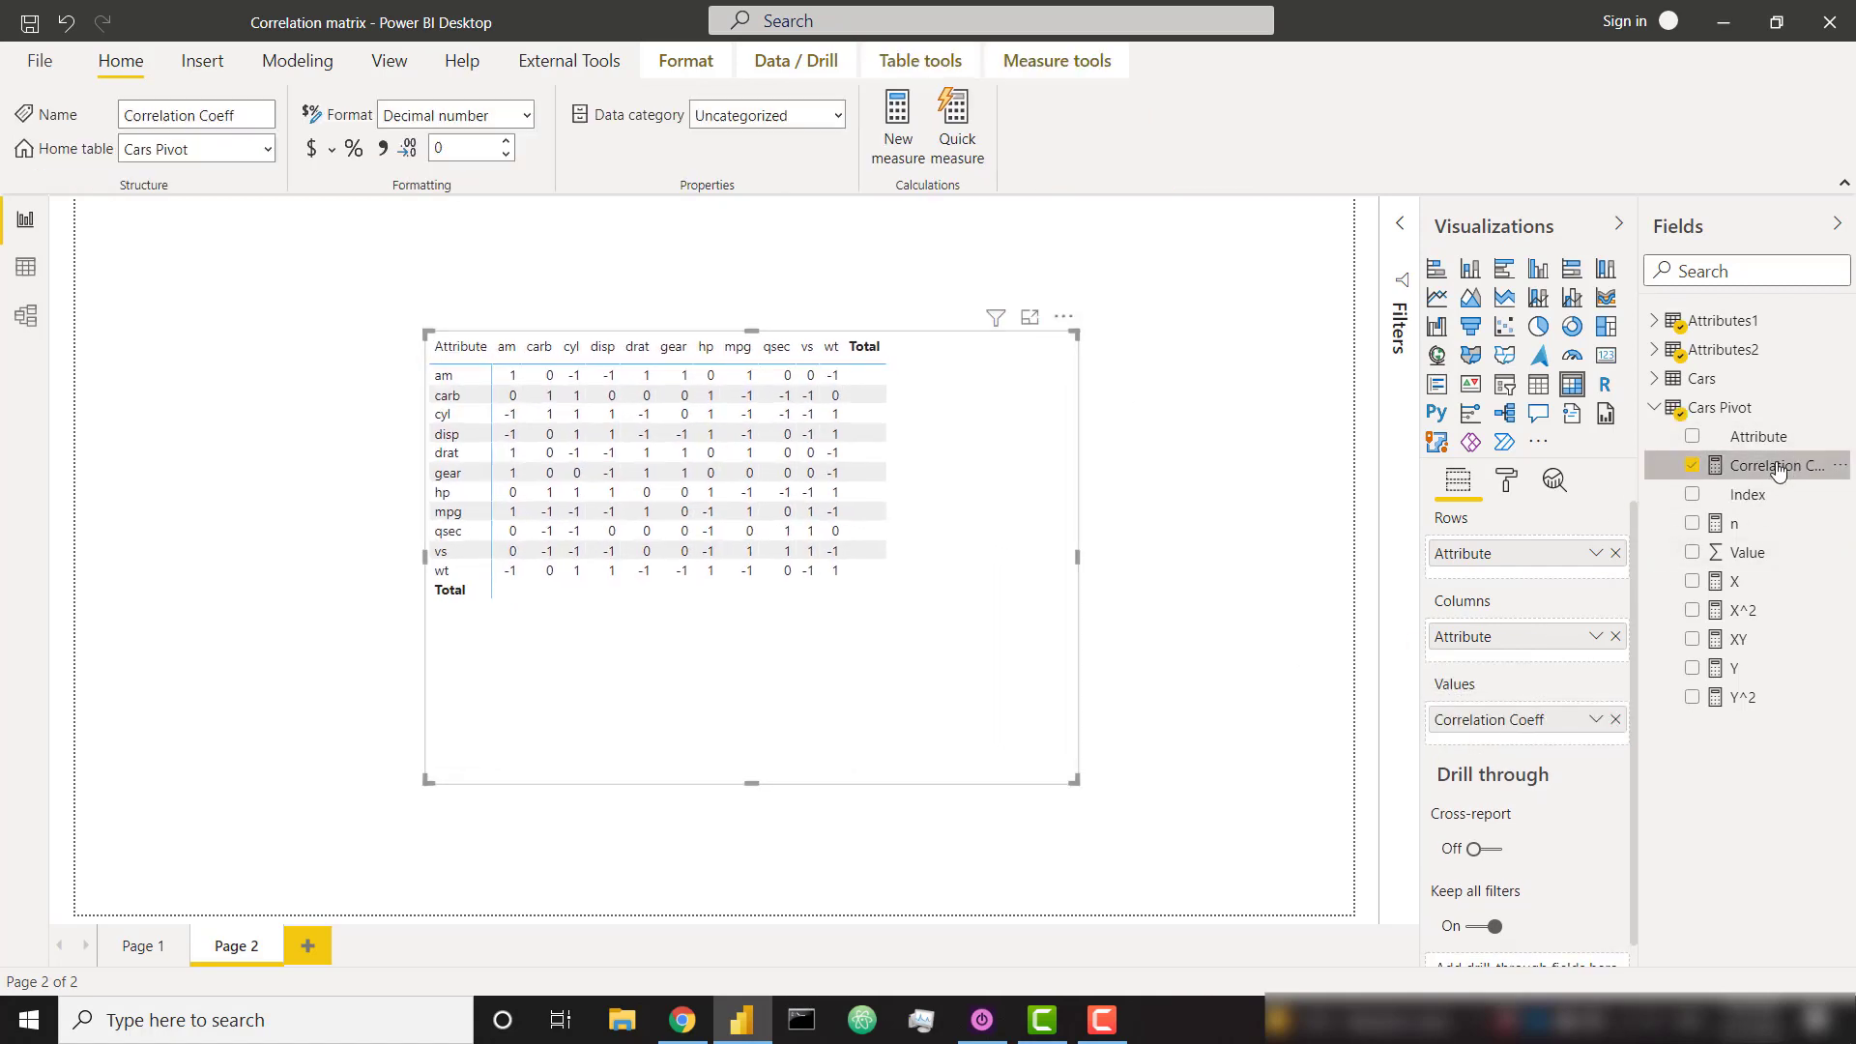
left_click(507, 141)
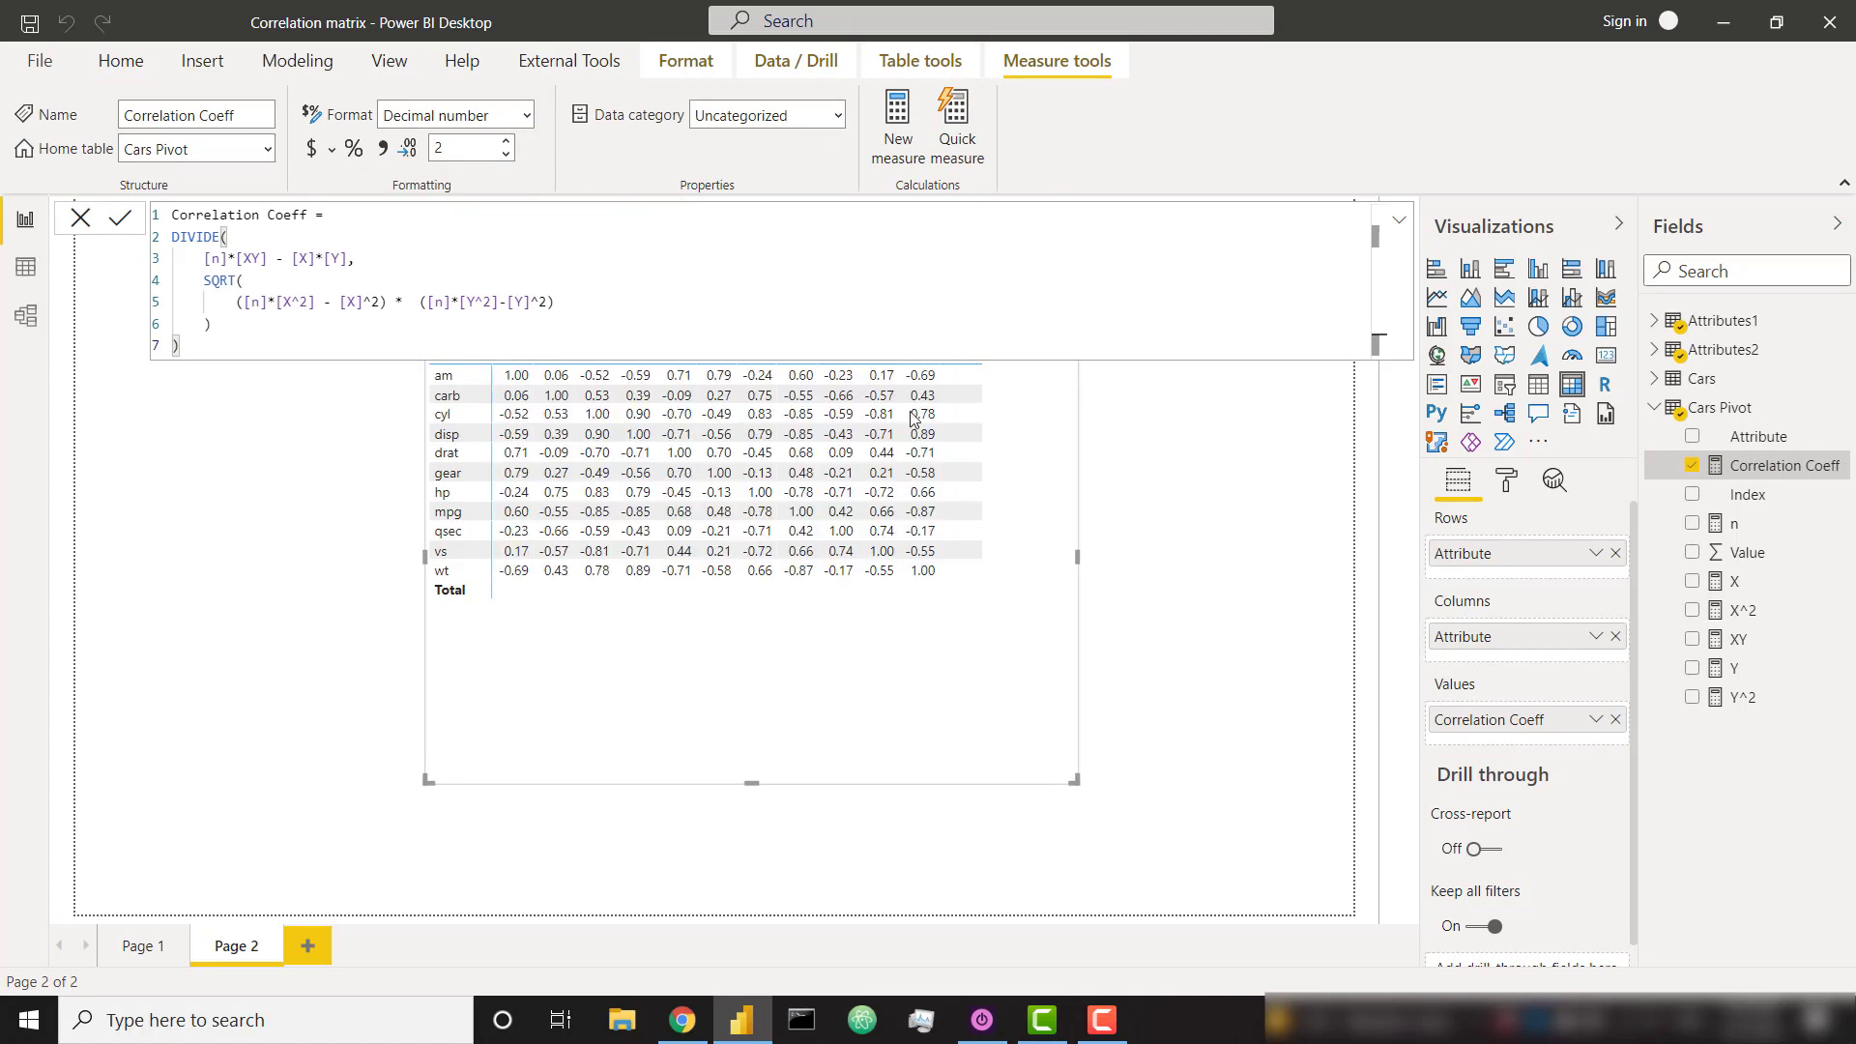
left_click(1151, 652)
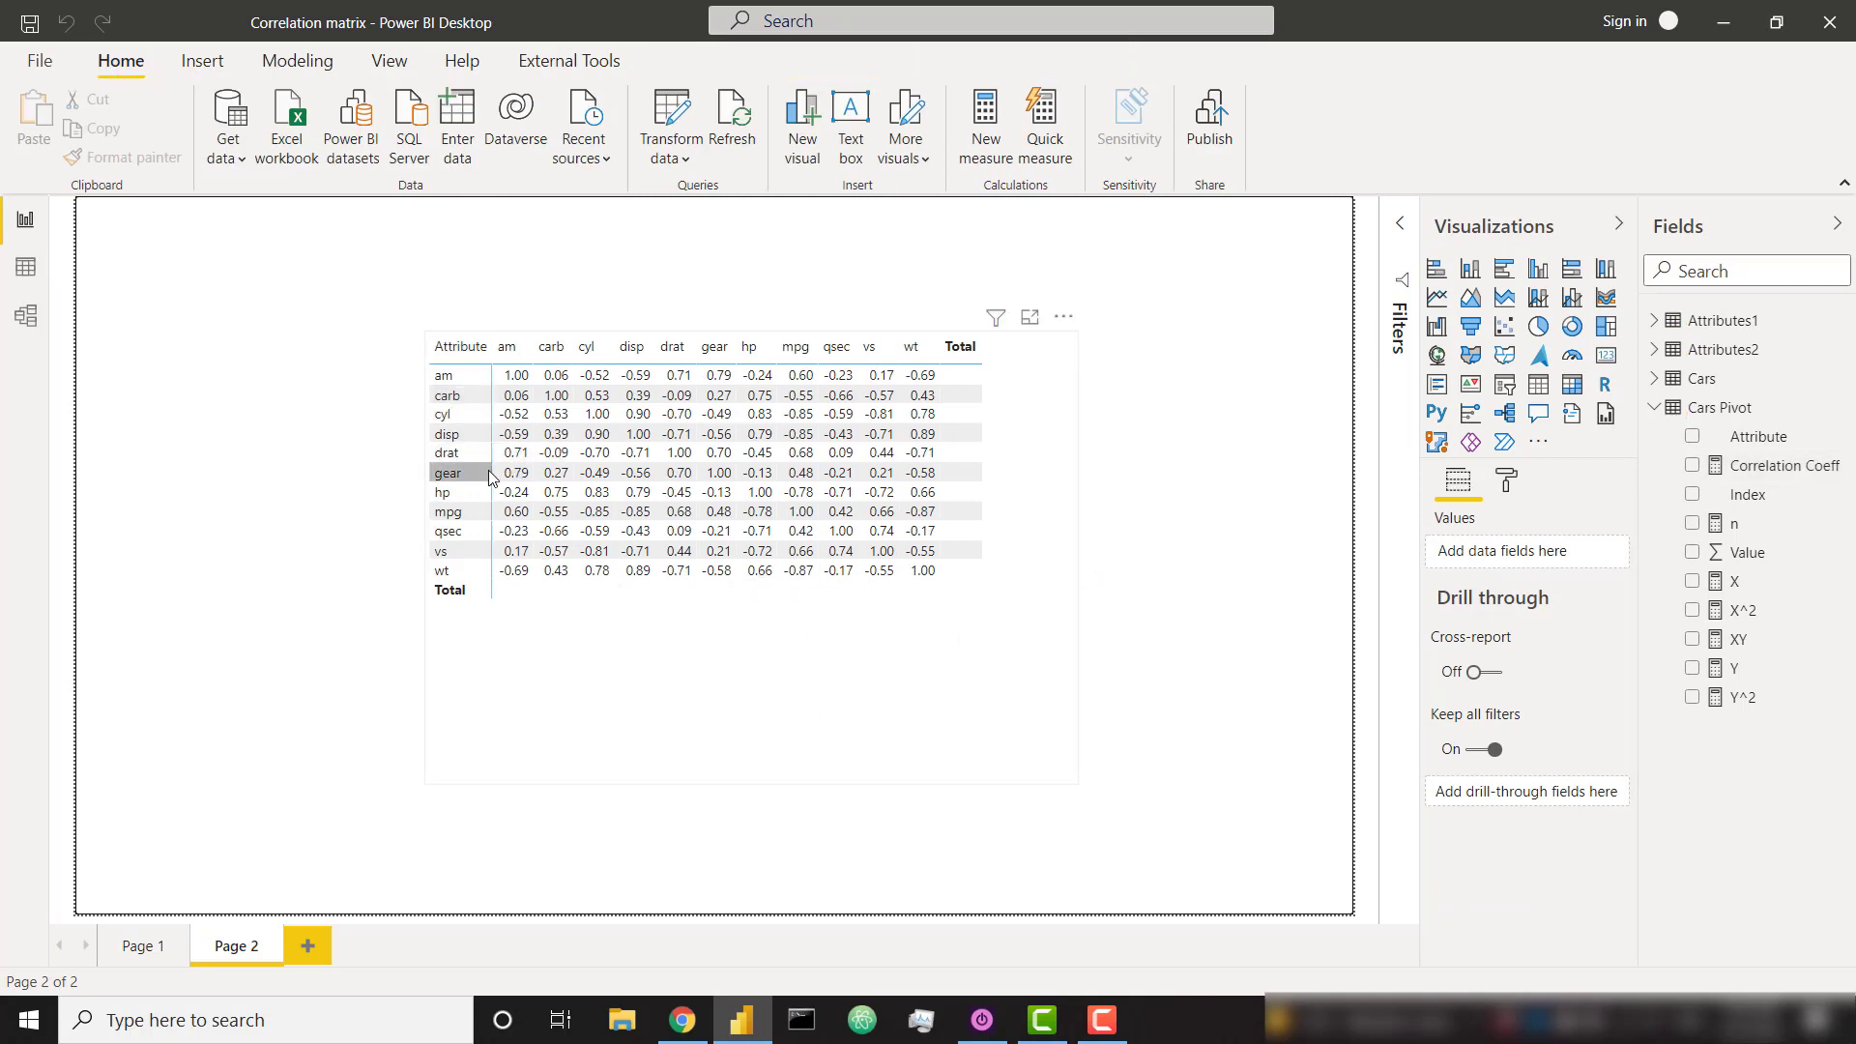
Open background colour conditional formatting for the matrix's Correlation Coeff field
left_click(1006, 669)
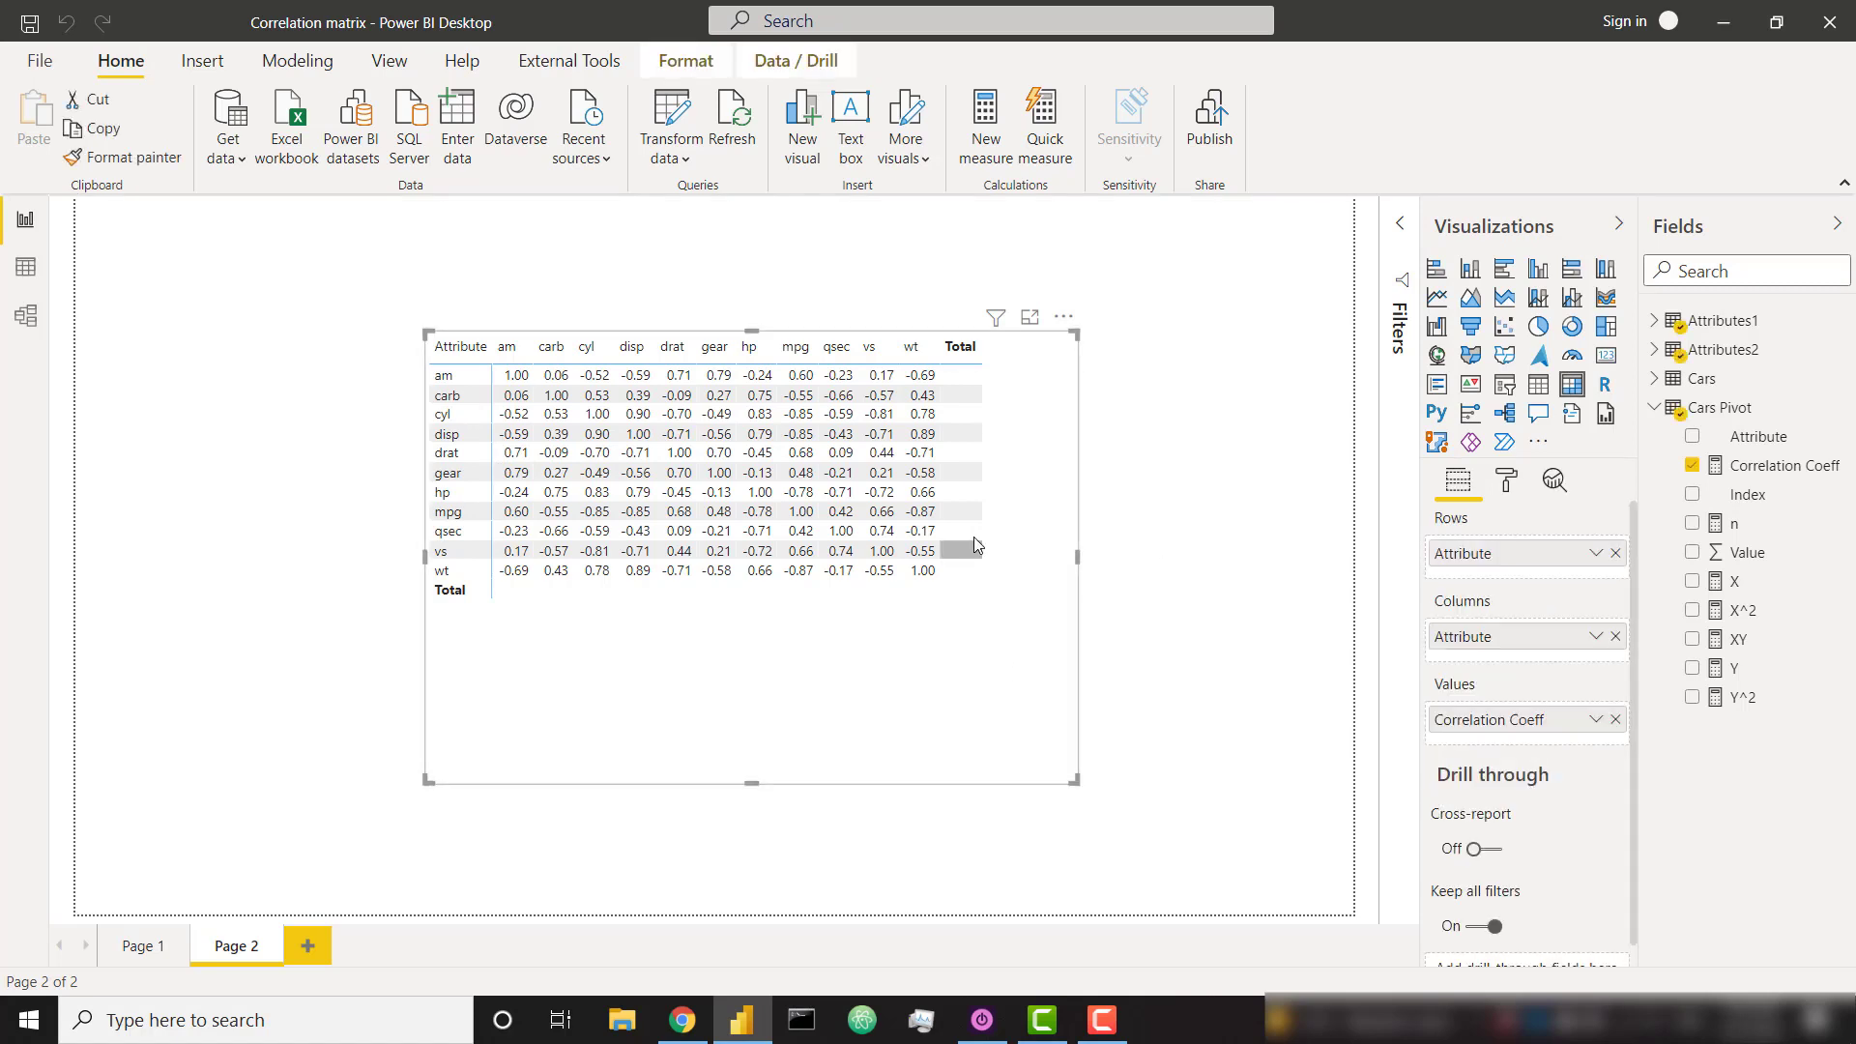
left_click(1509, 485)
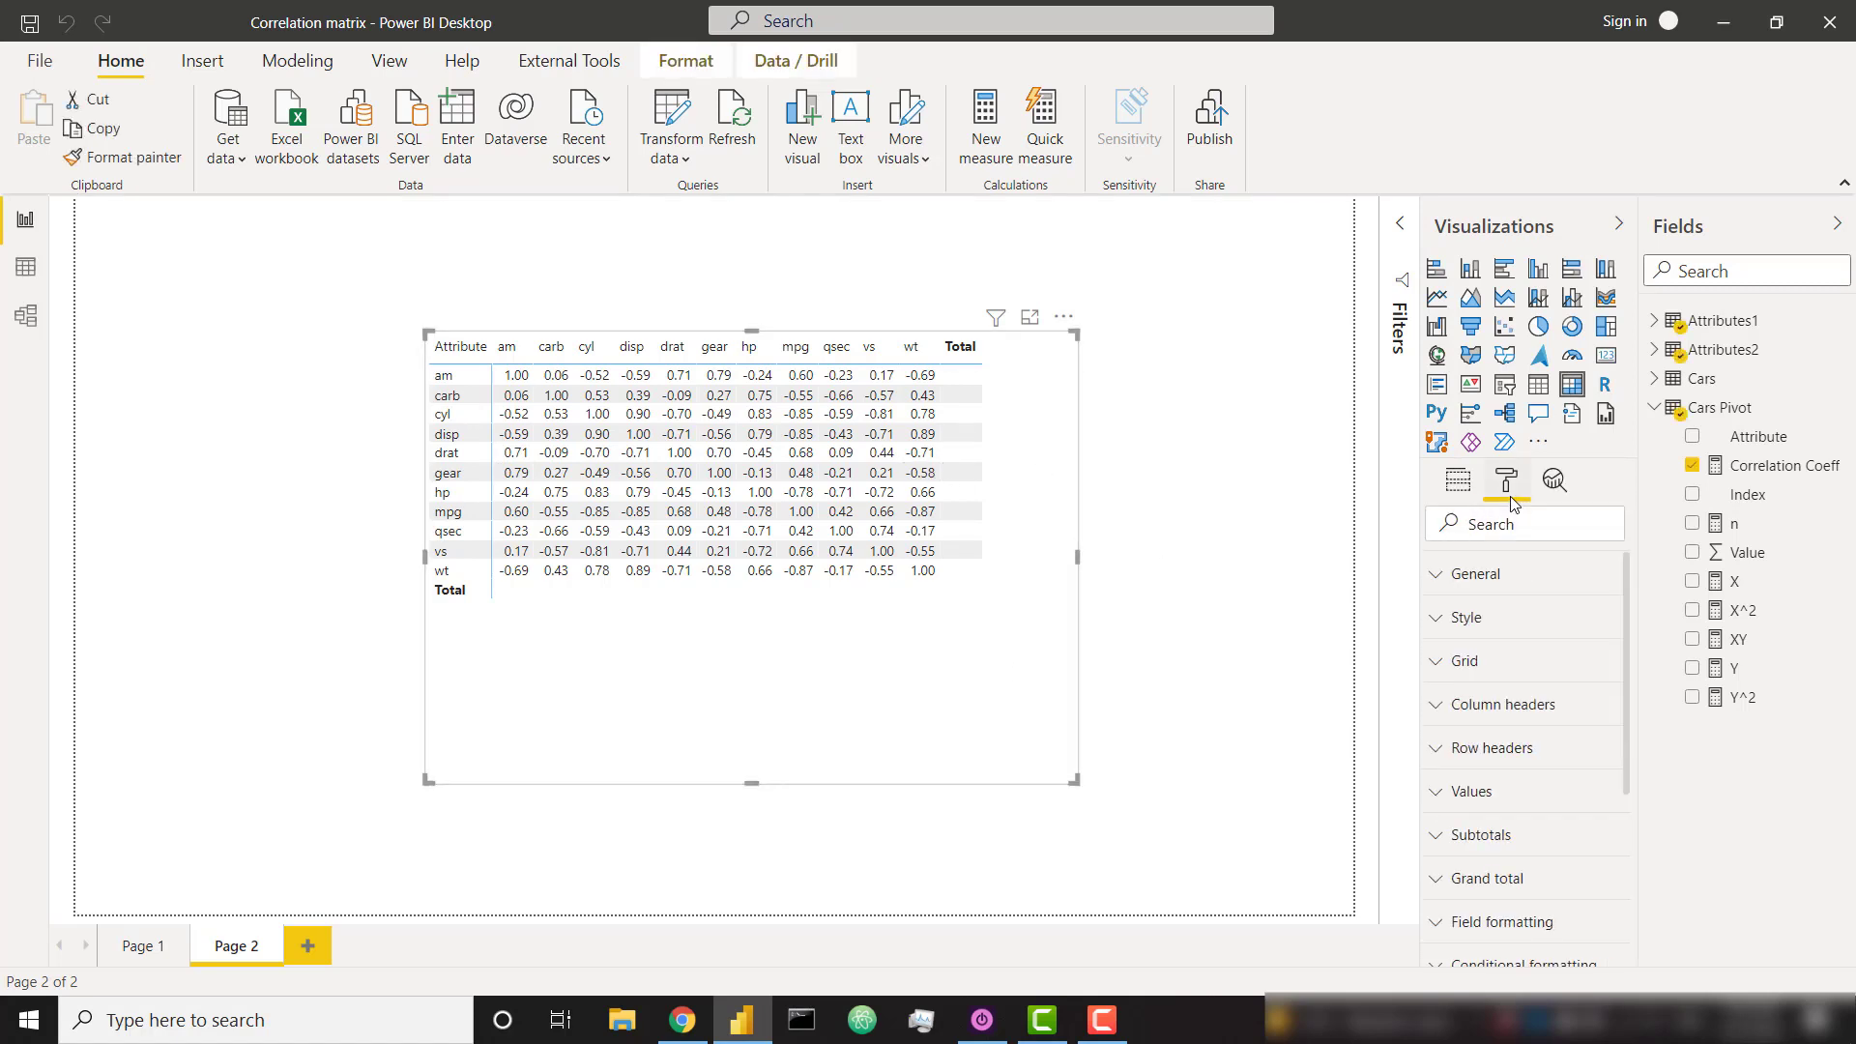
left_click(1457, 481)
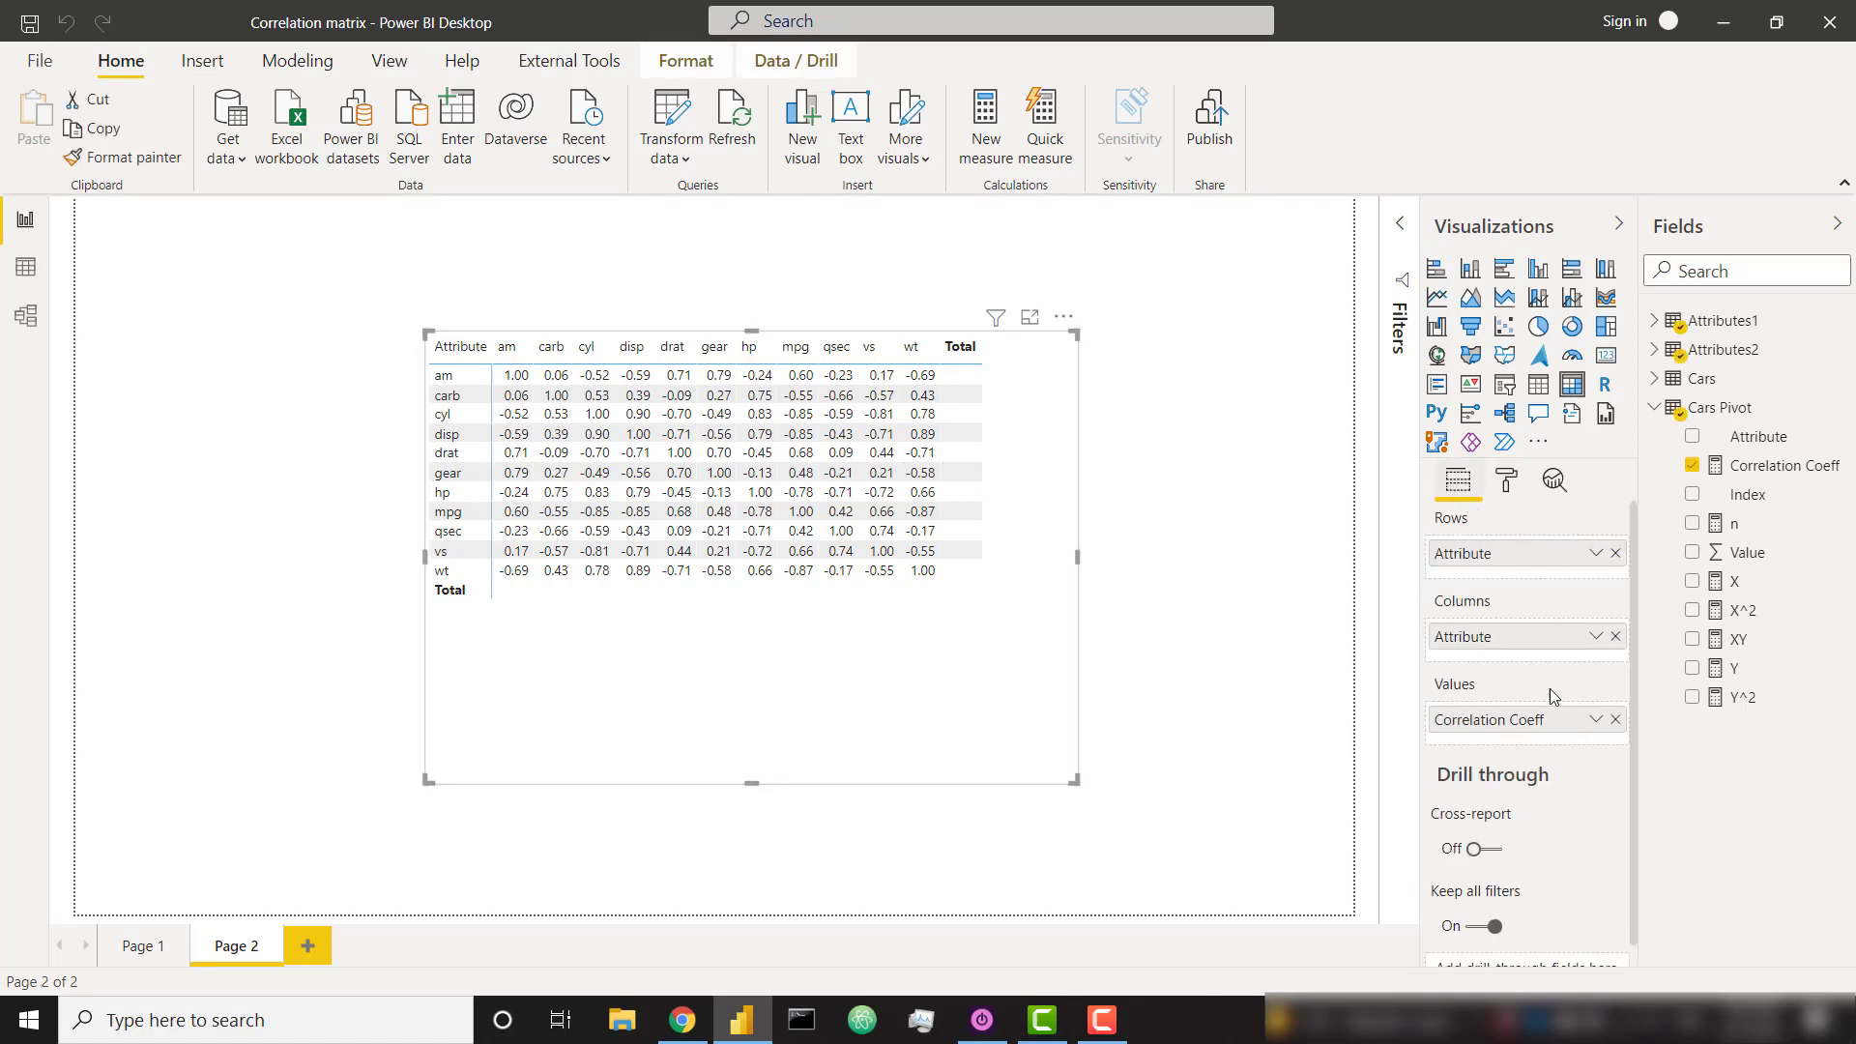
left_click(1596, 730)
mouse_move(1534, 834)
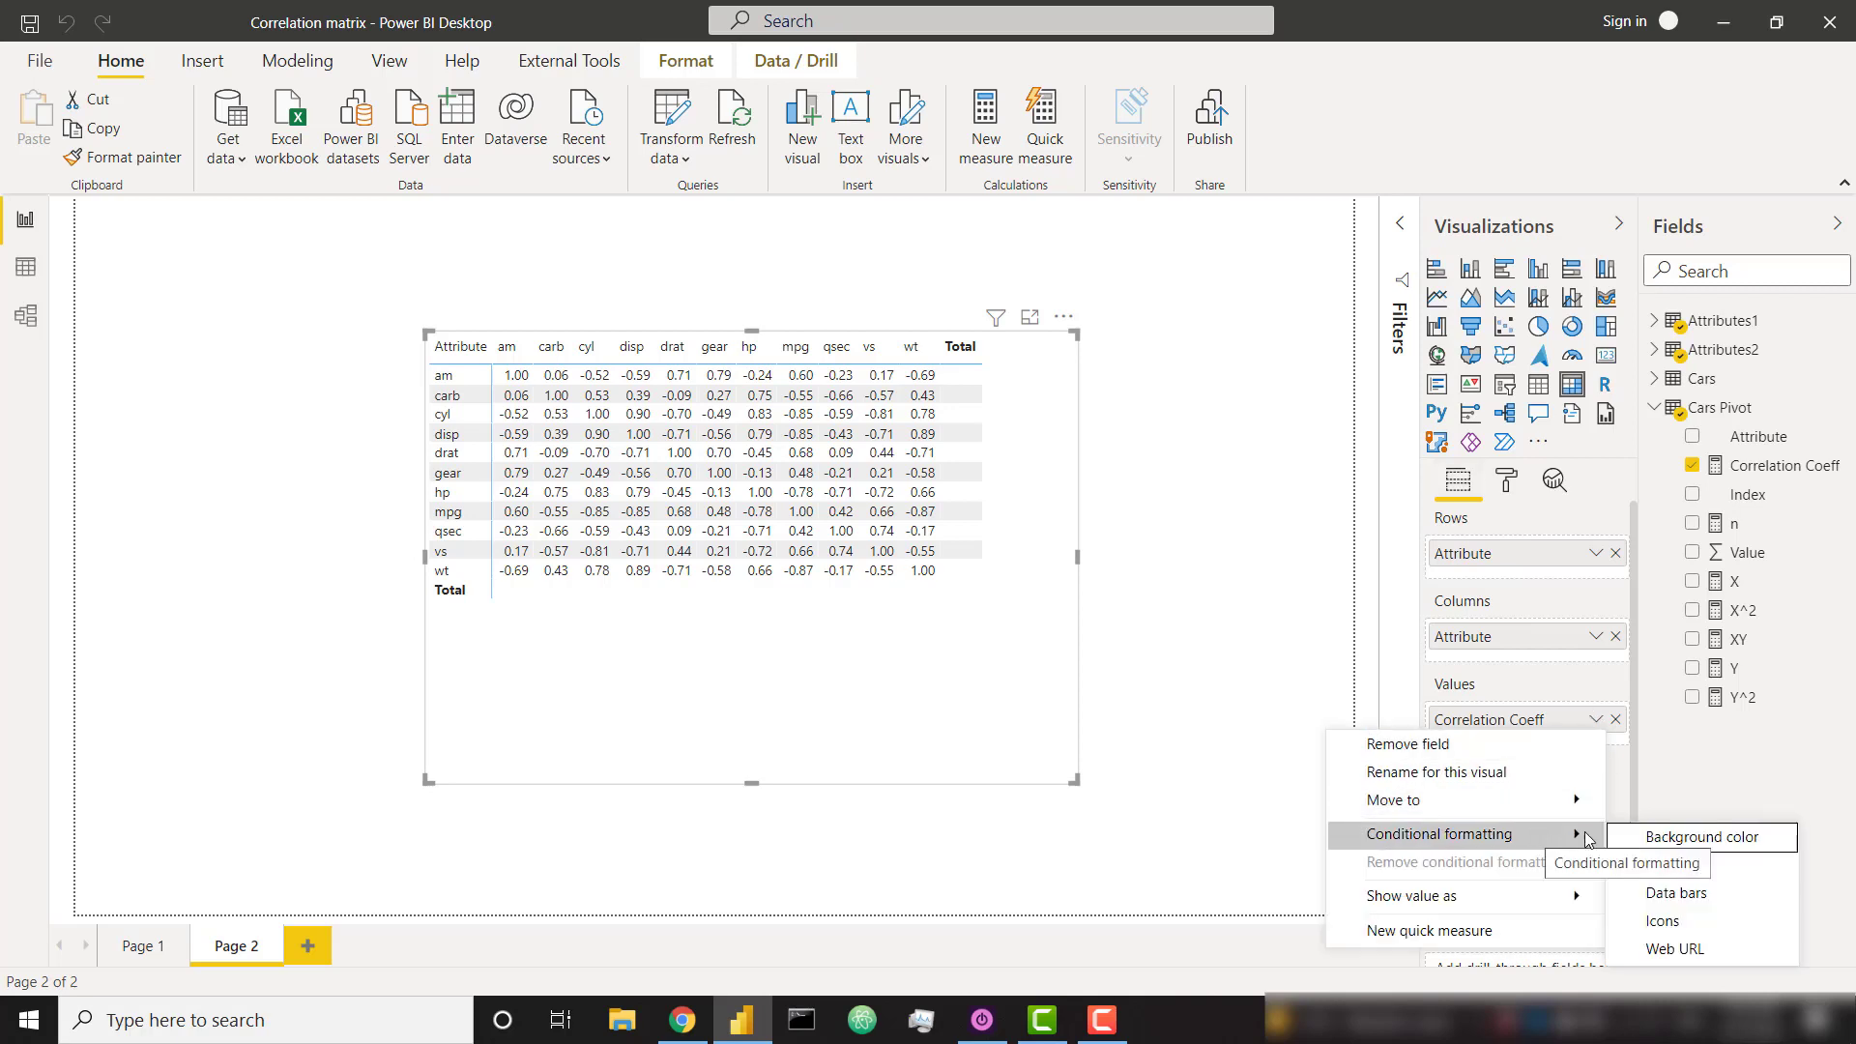
left_click(1658, 837)
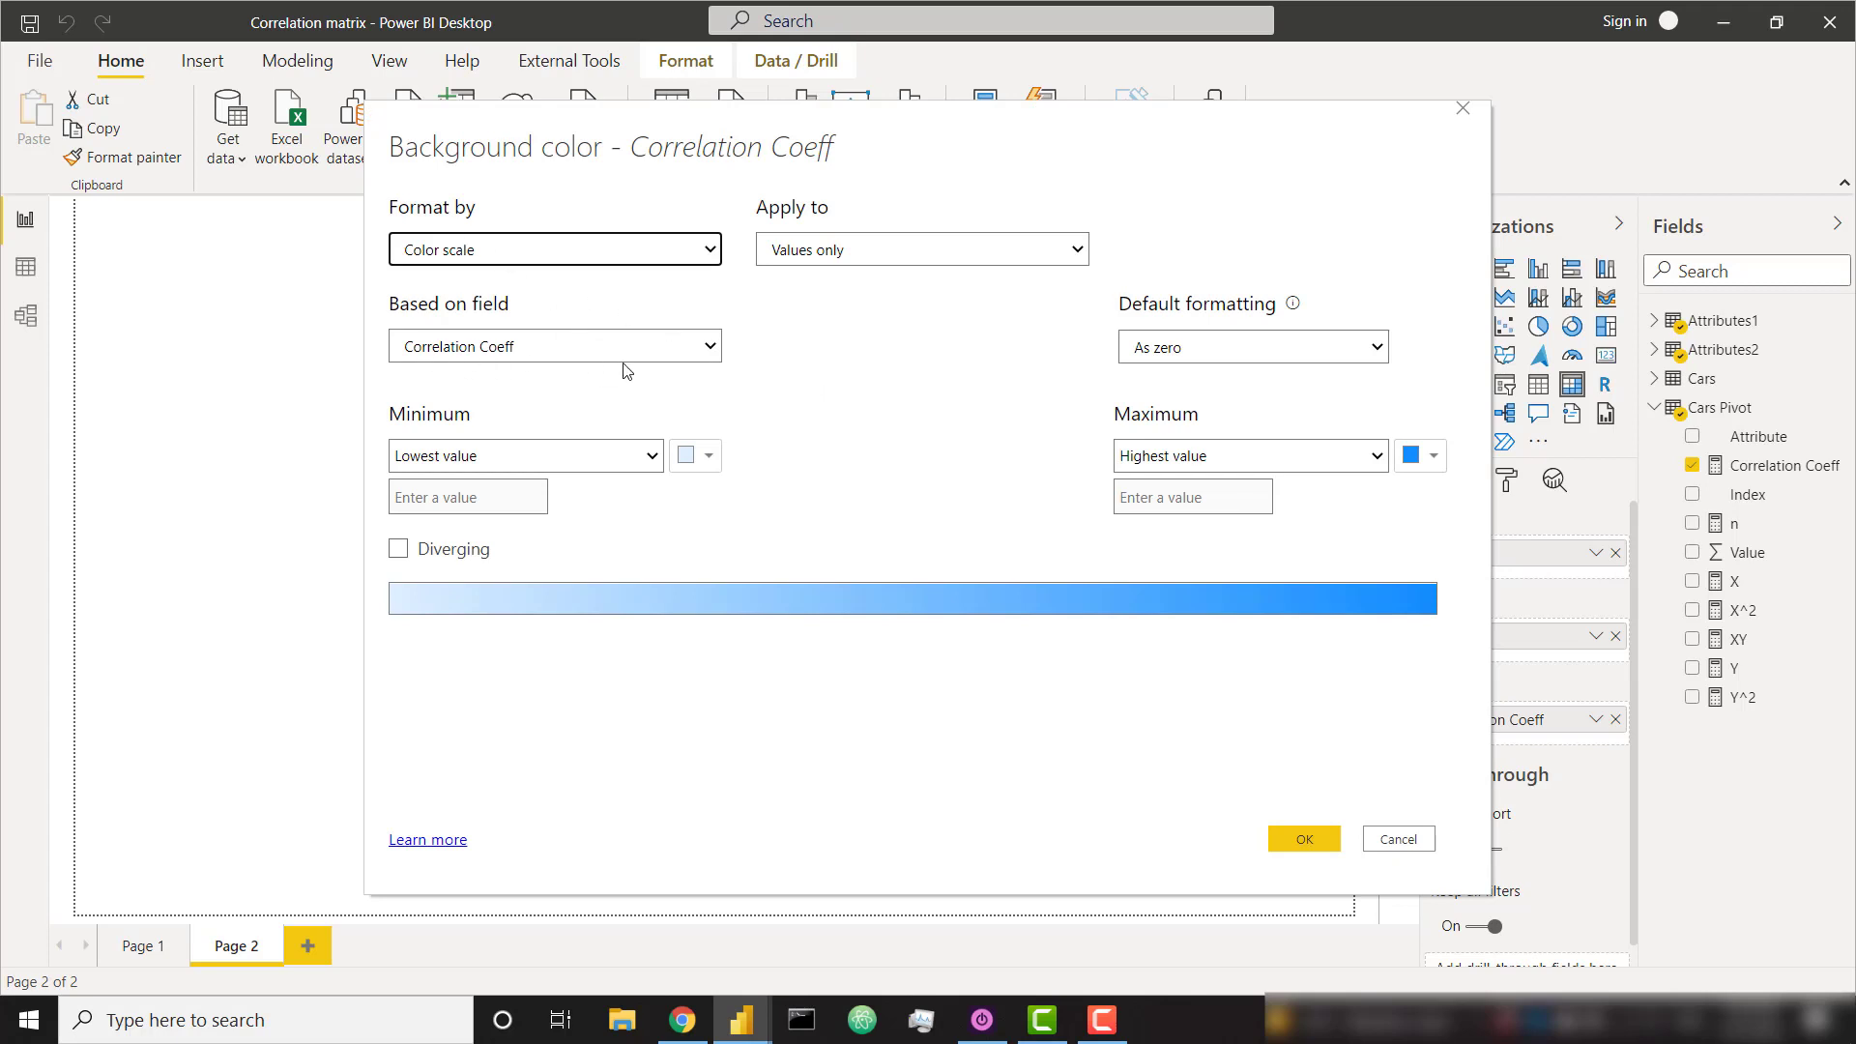
Set the background scale minimum to custom -1 in red and maximum to custom 1 in blue
left_click(696, 464)
left_click(623, 467)
left_click(585, 466)
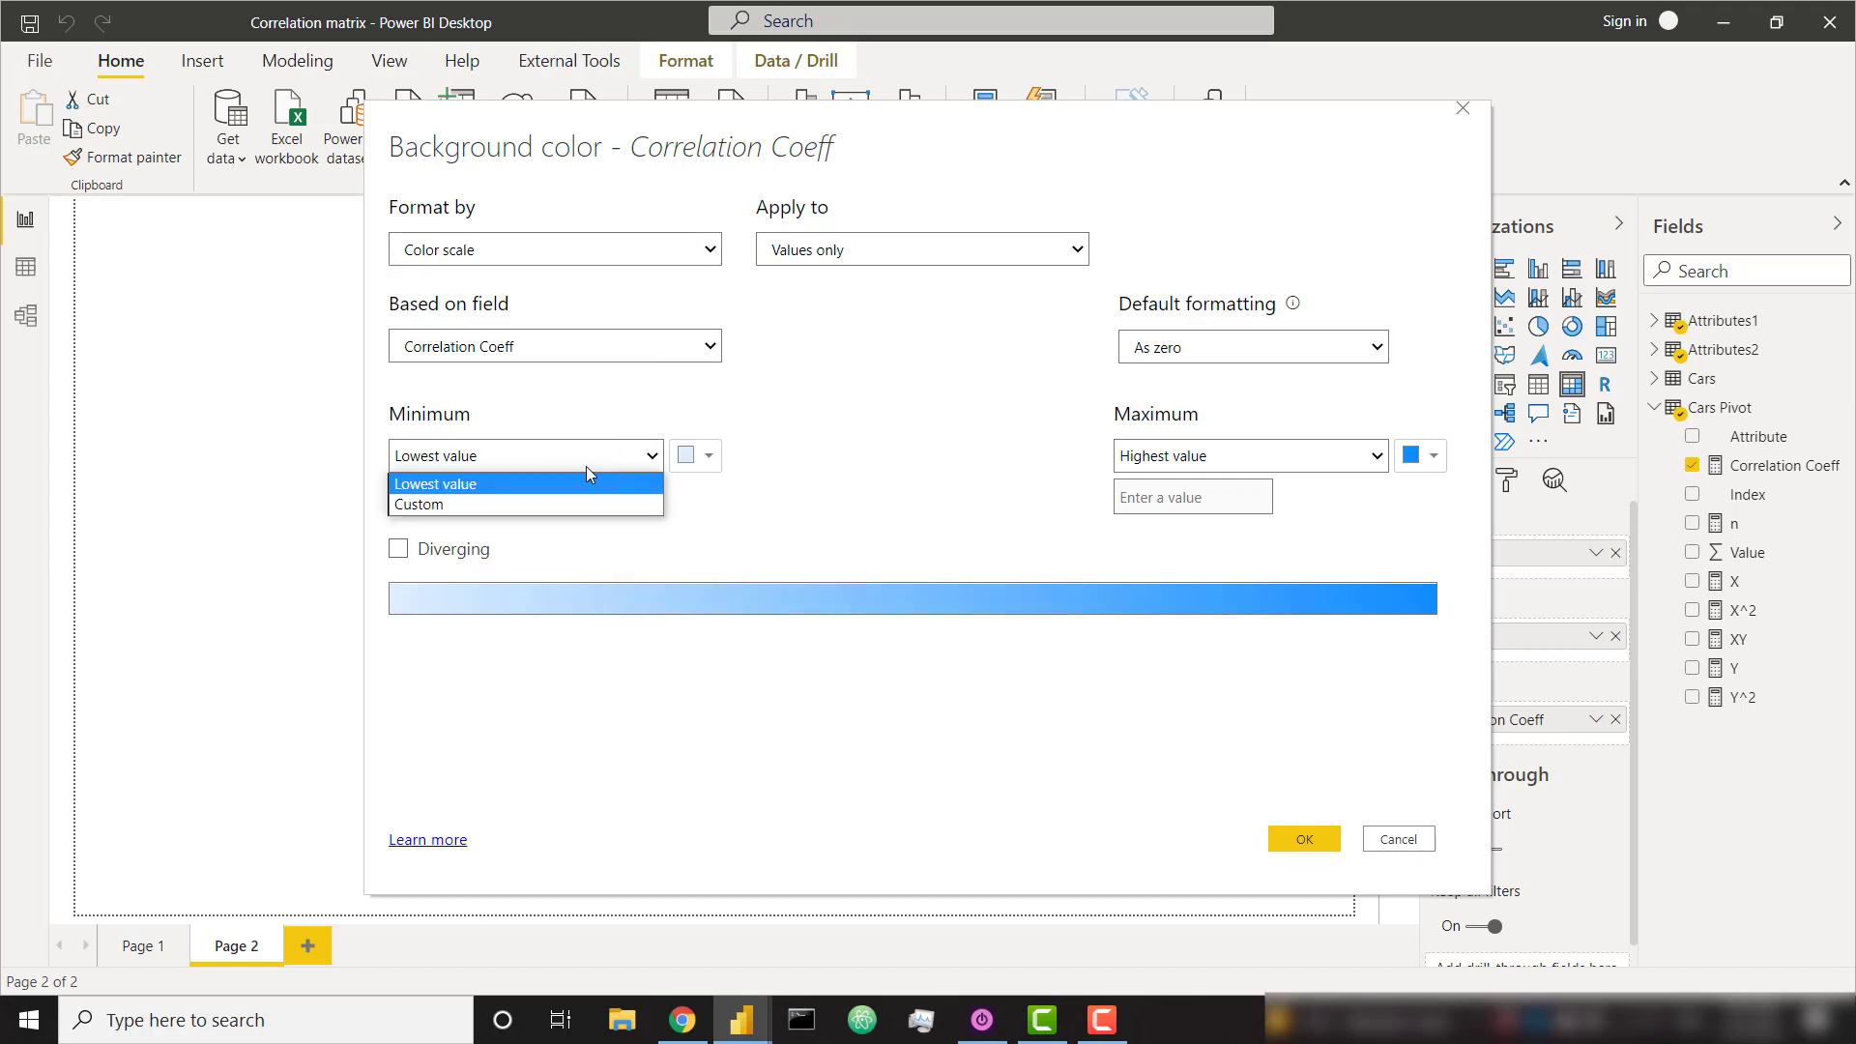
left_click(544, 502)
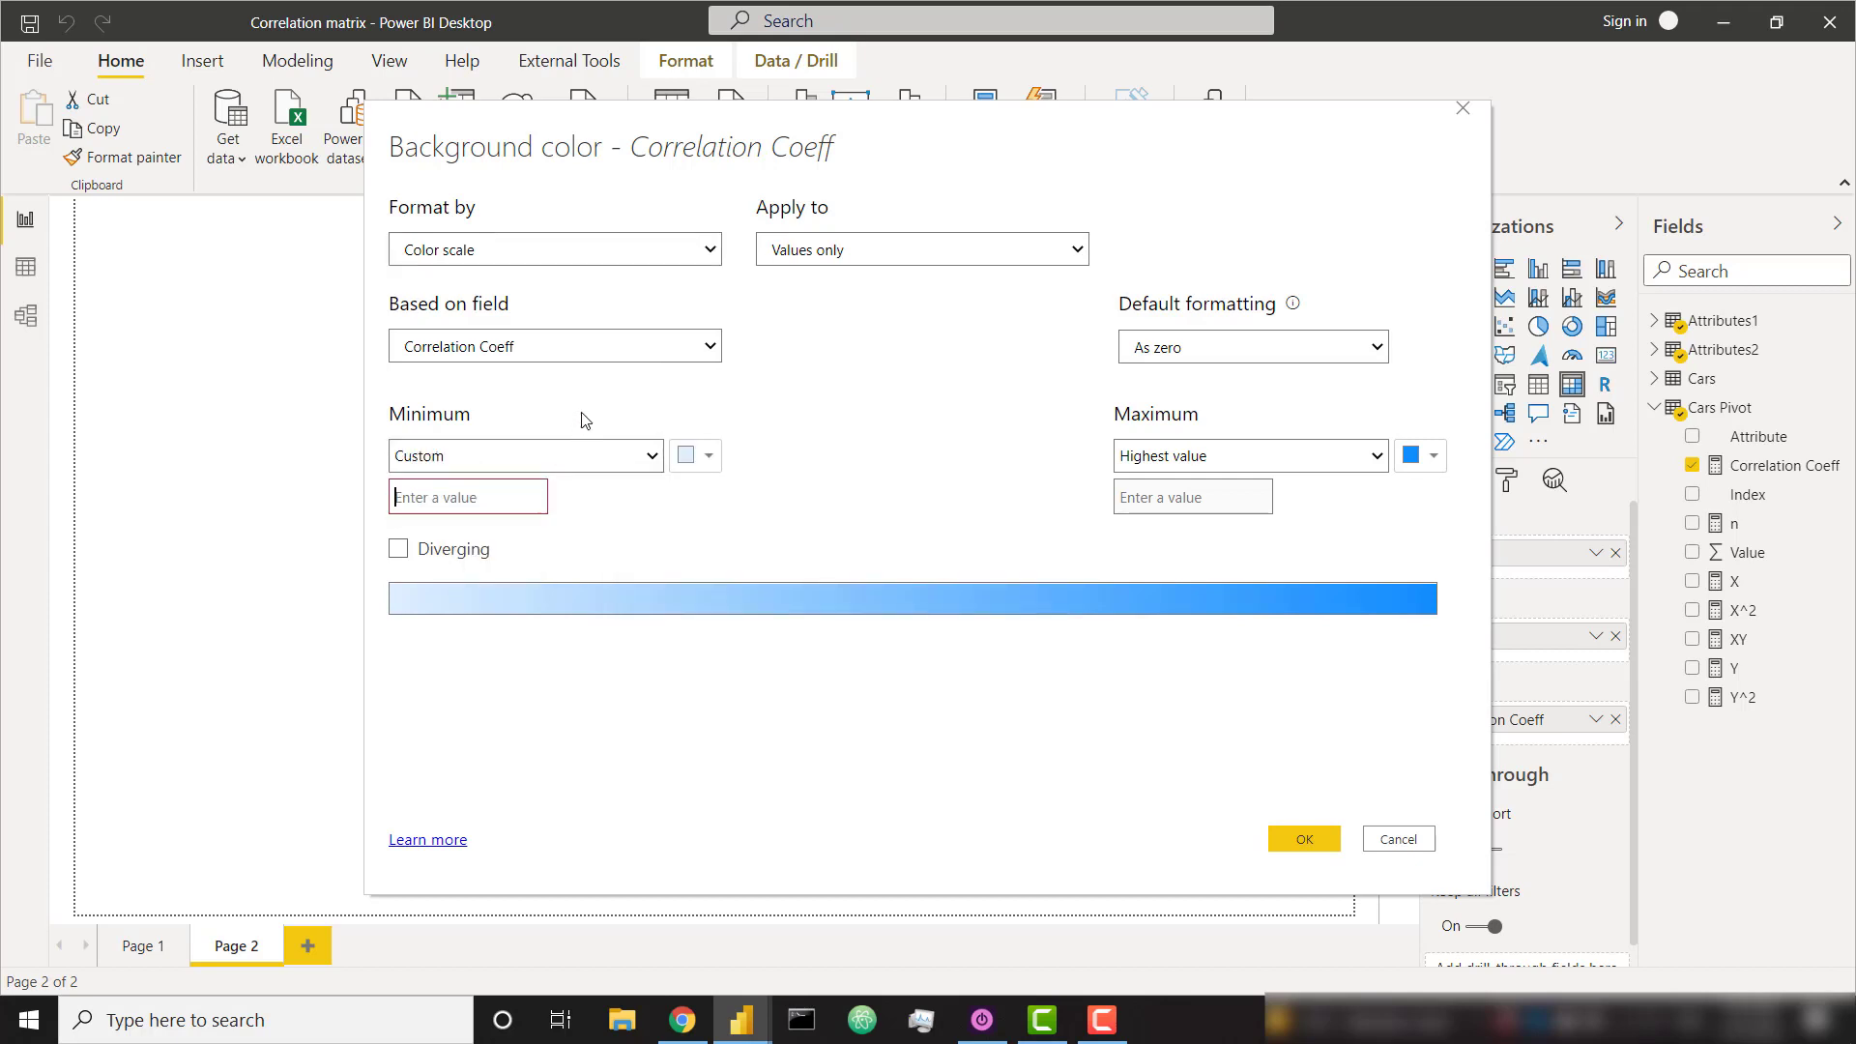
type("-1")
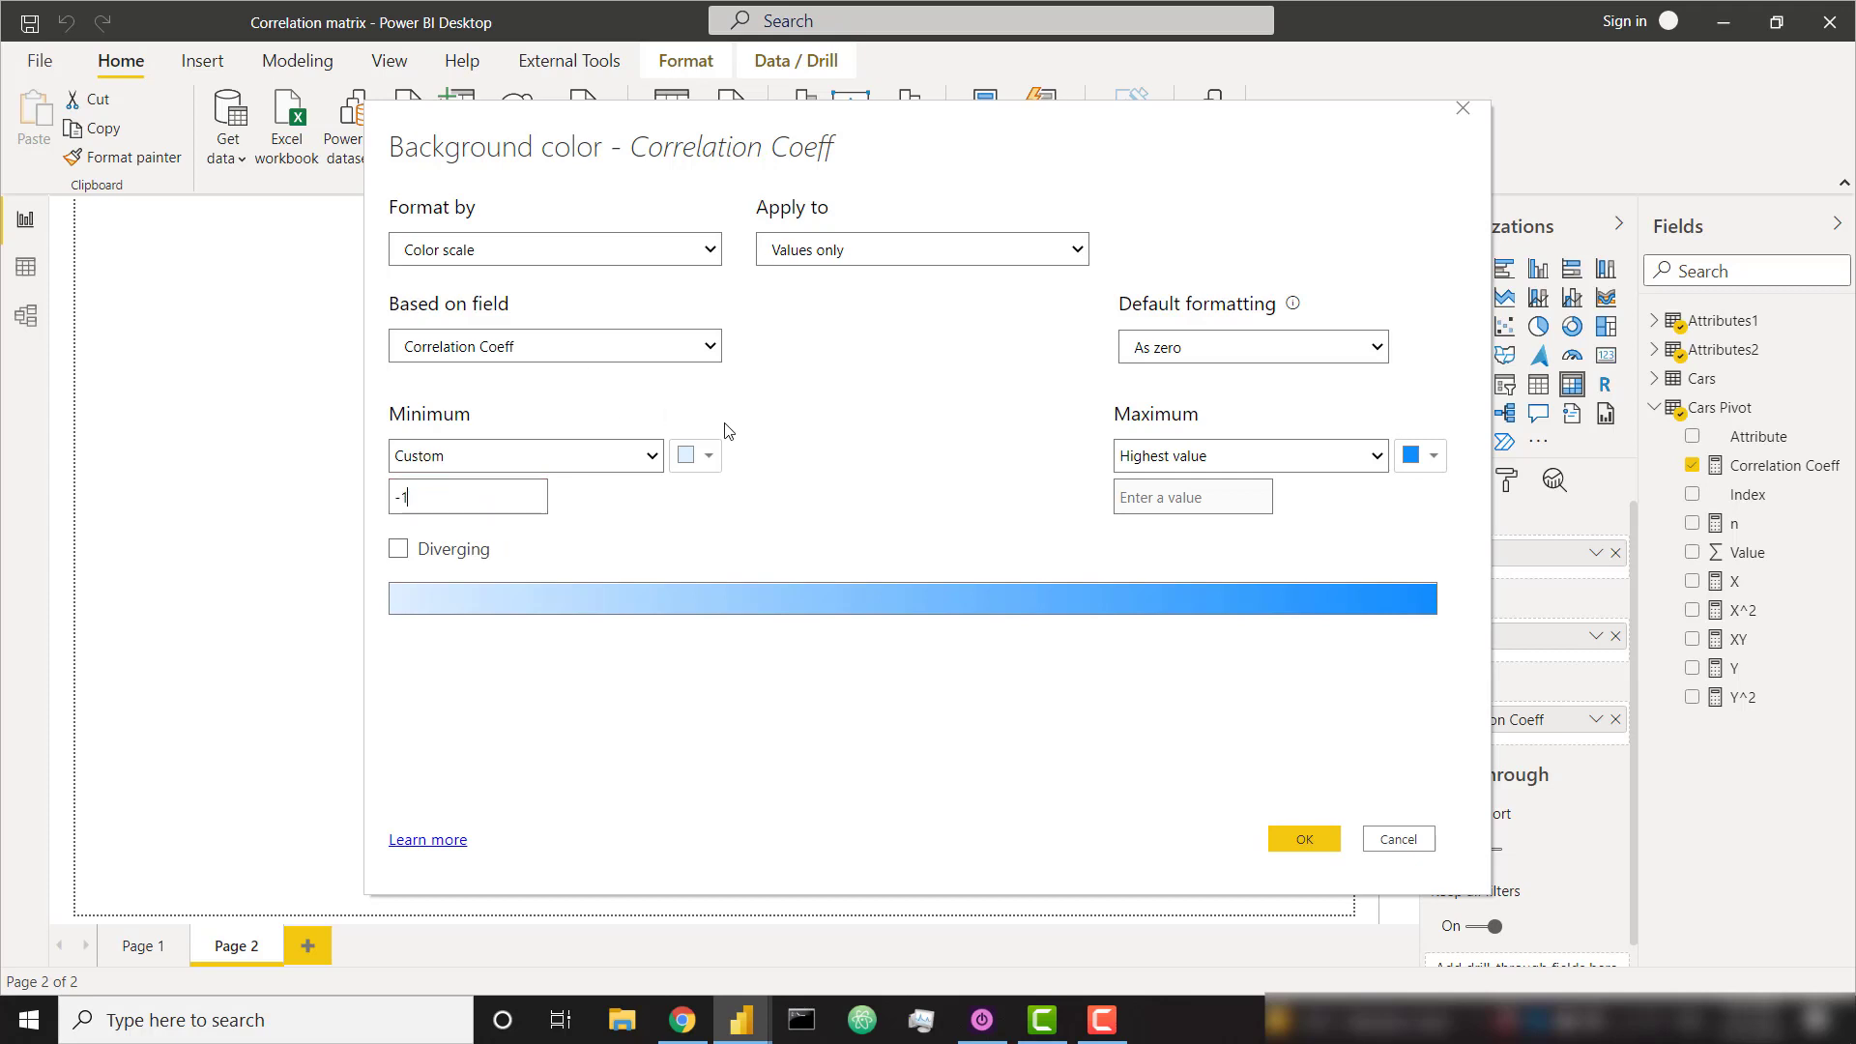
left_click(712, 464)
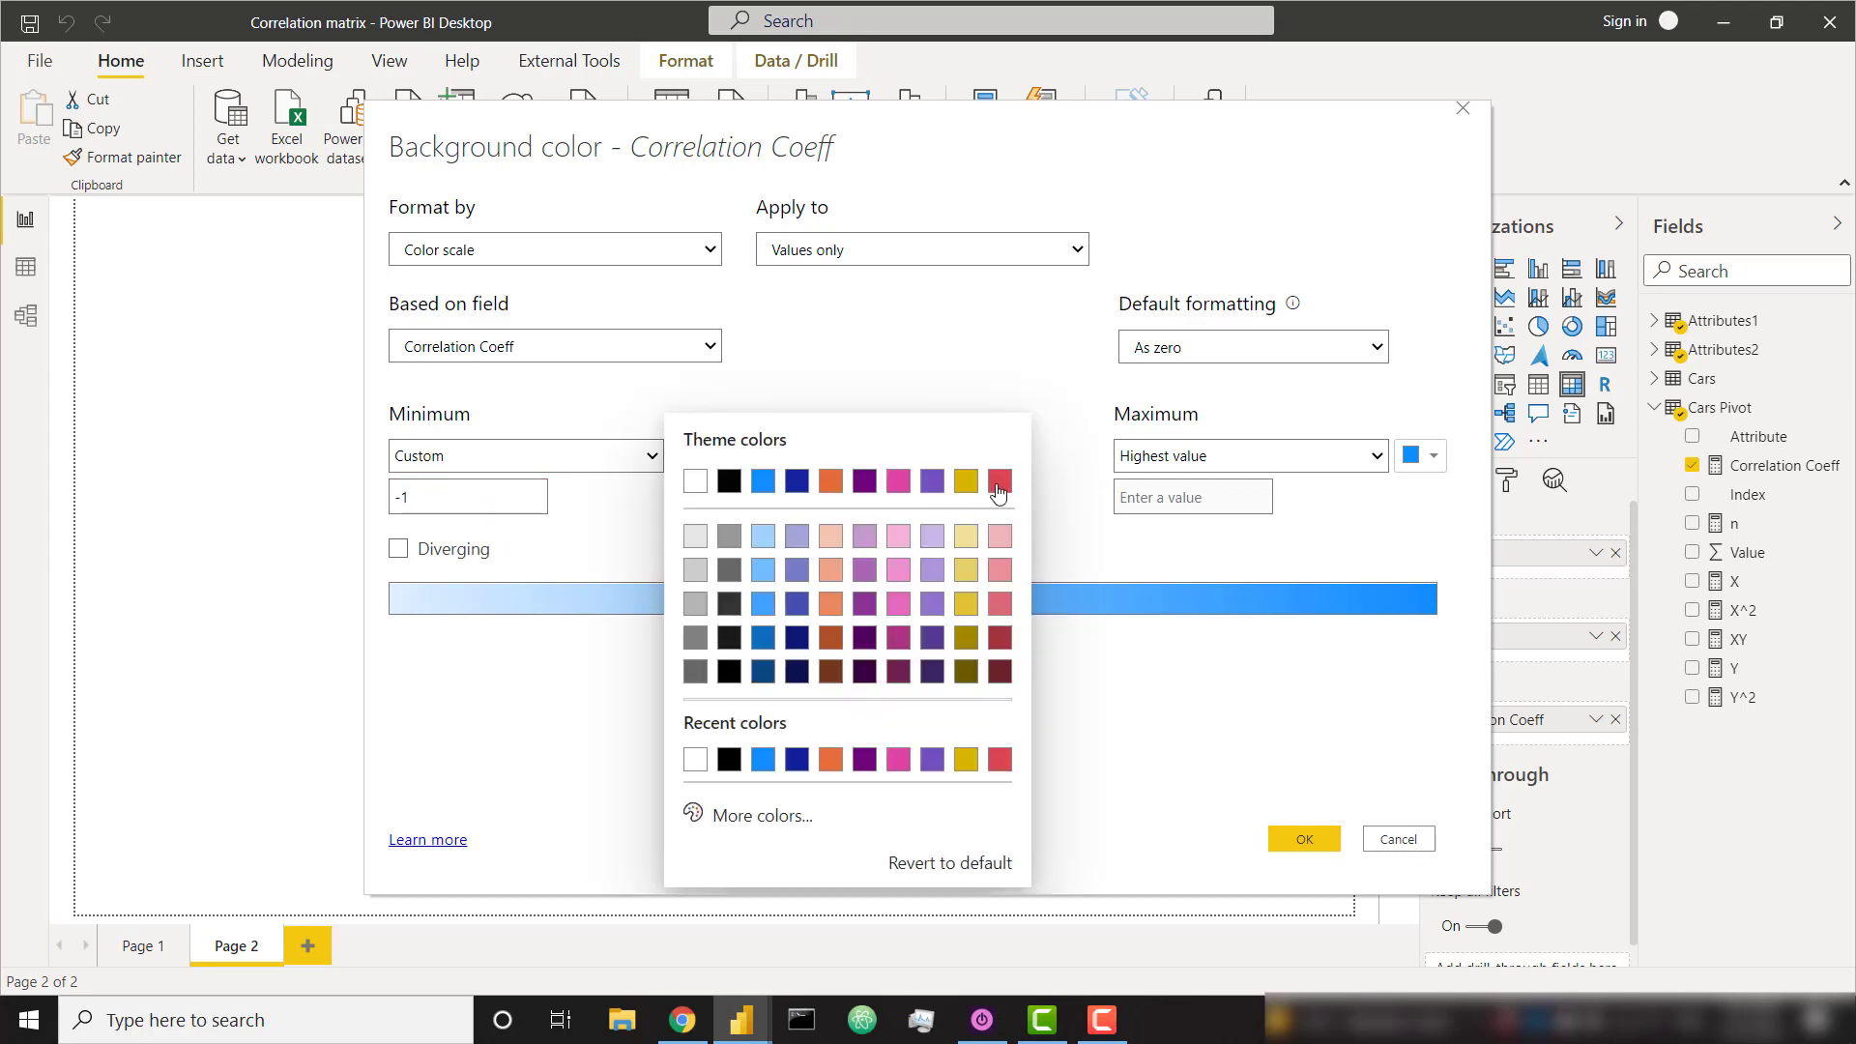
left_click(995, 483)
left_click(1349, 457)
left_click(1257, 505)
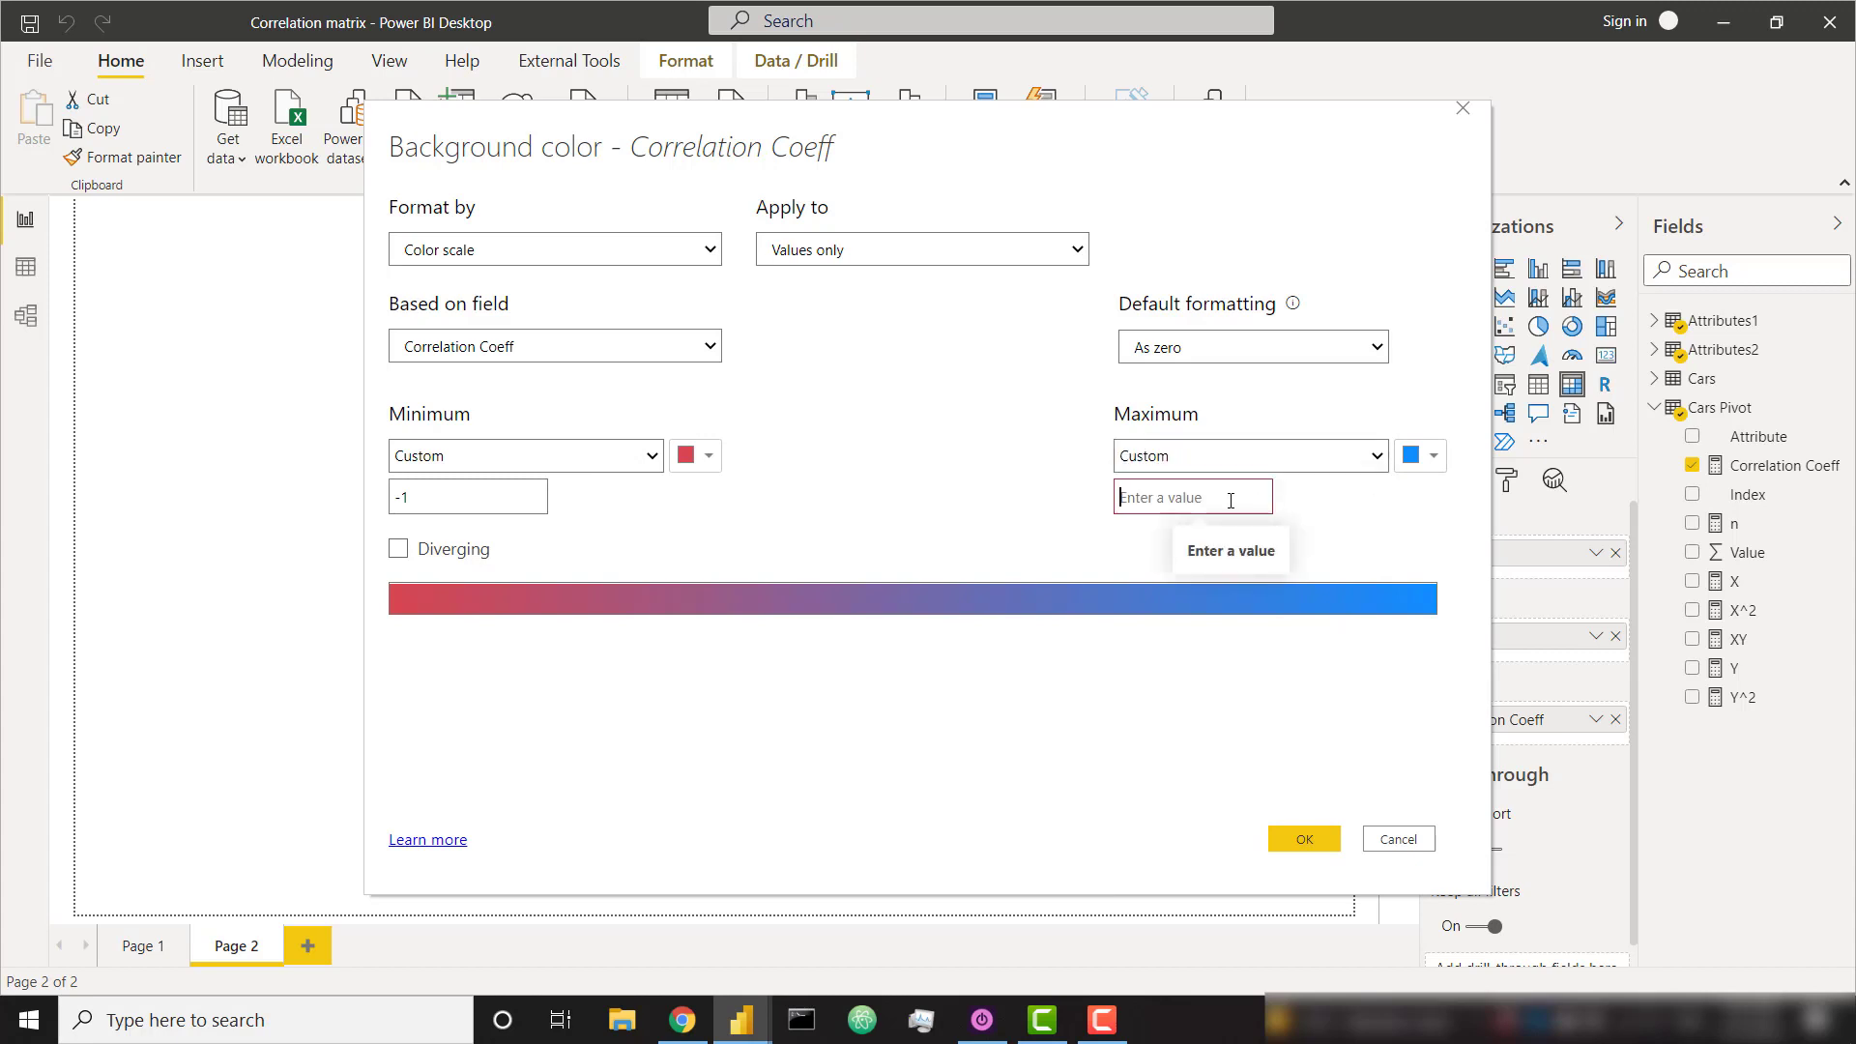
type("1")
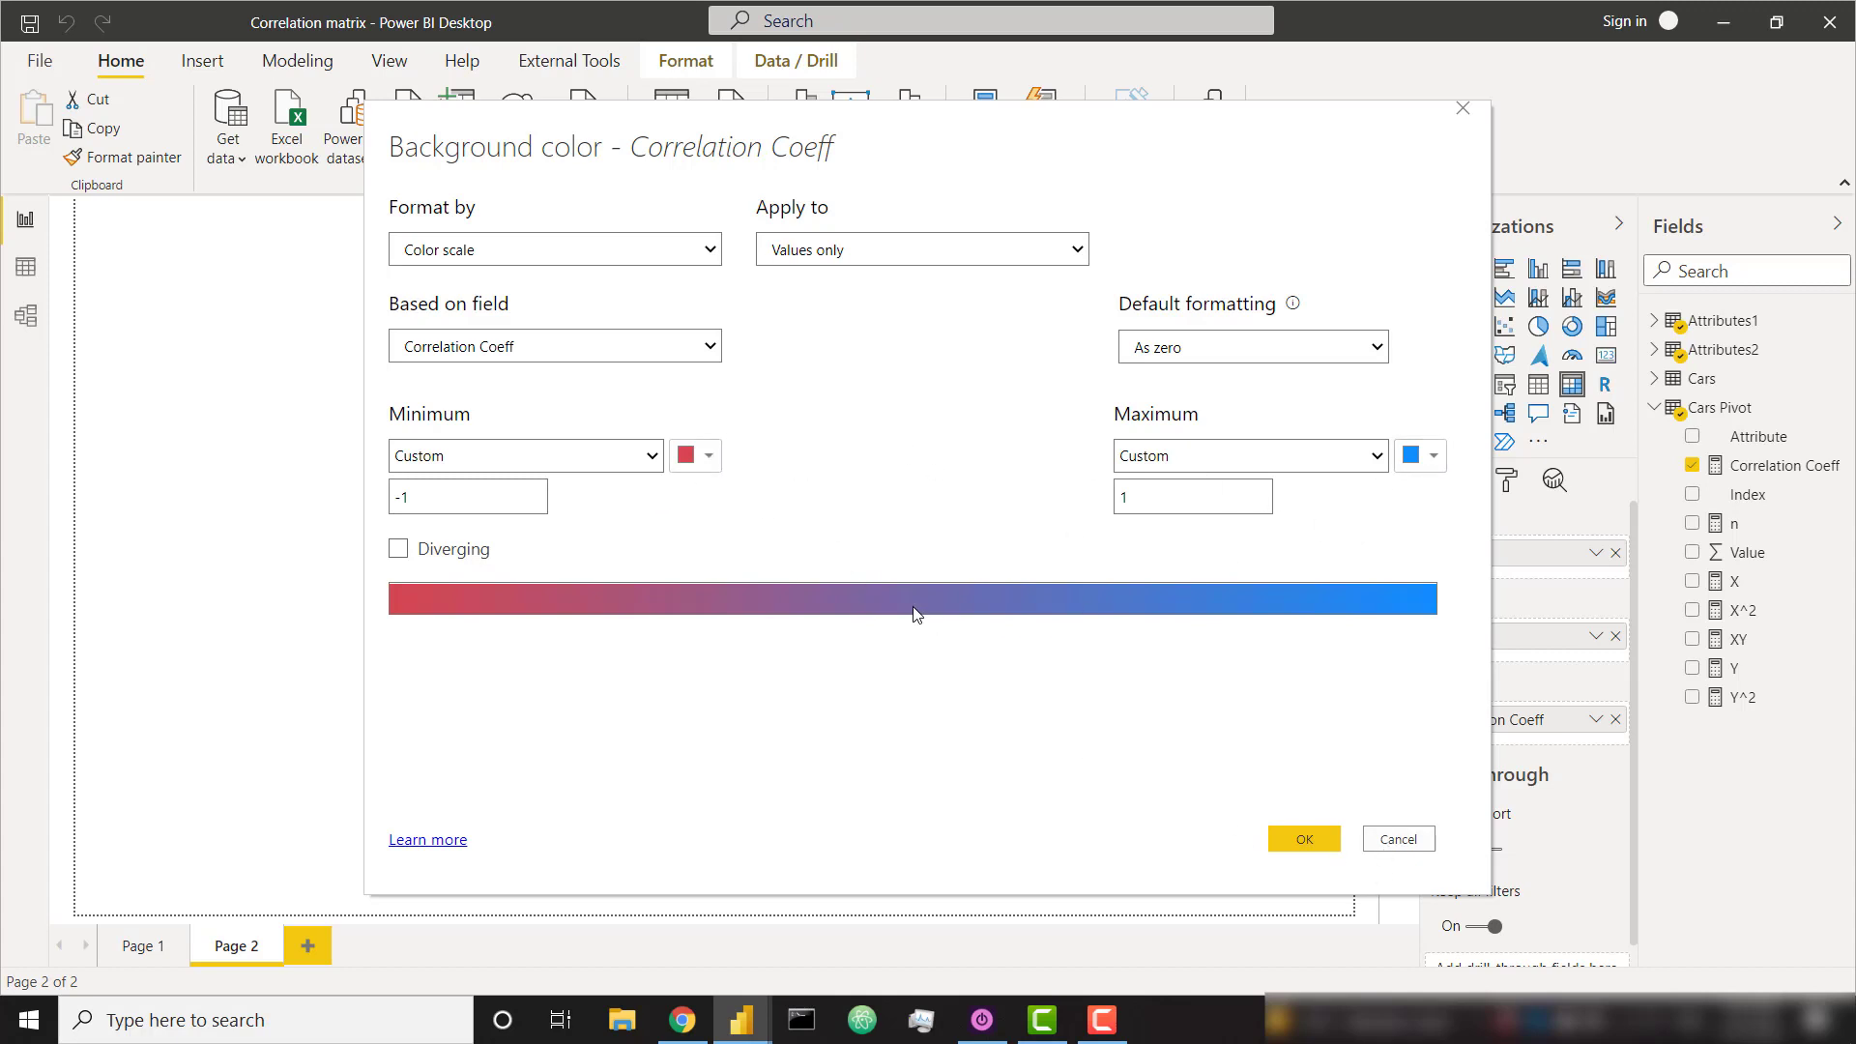
left_click(1301, 841)
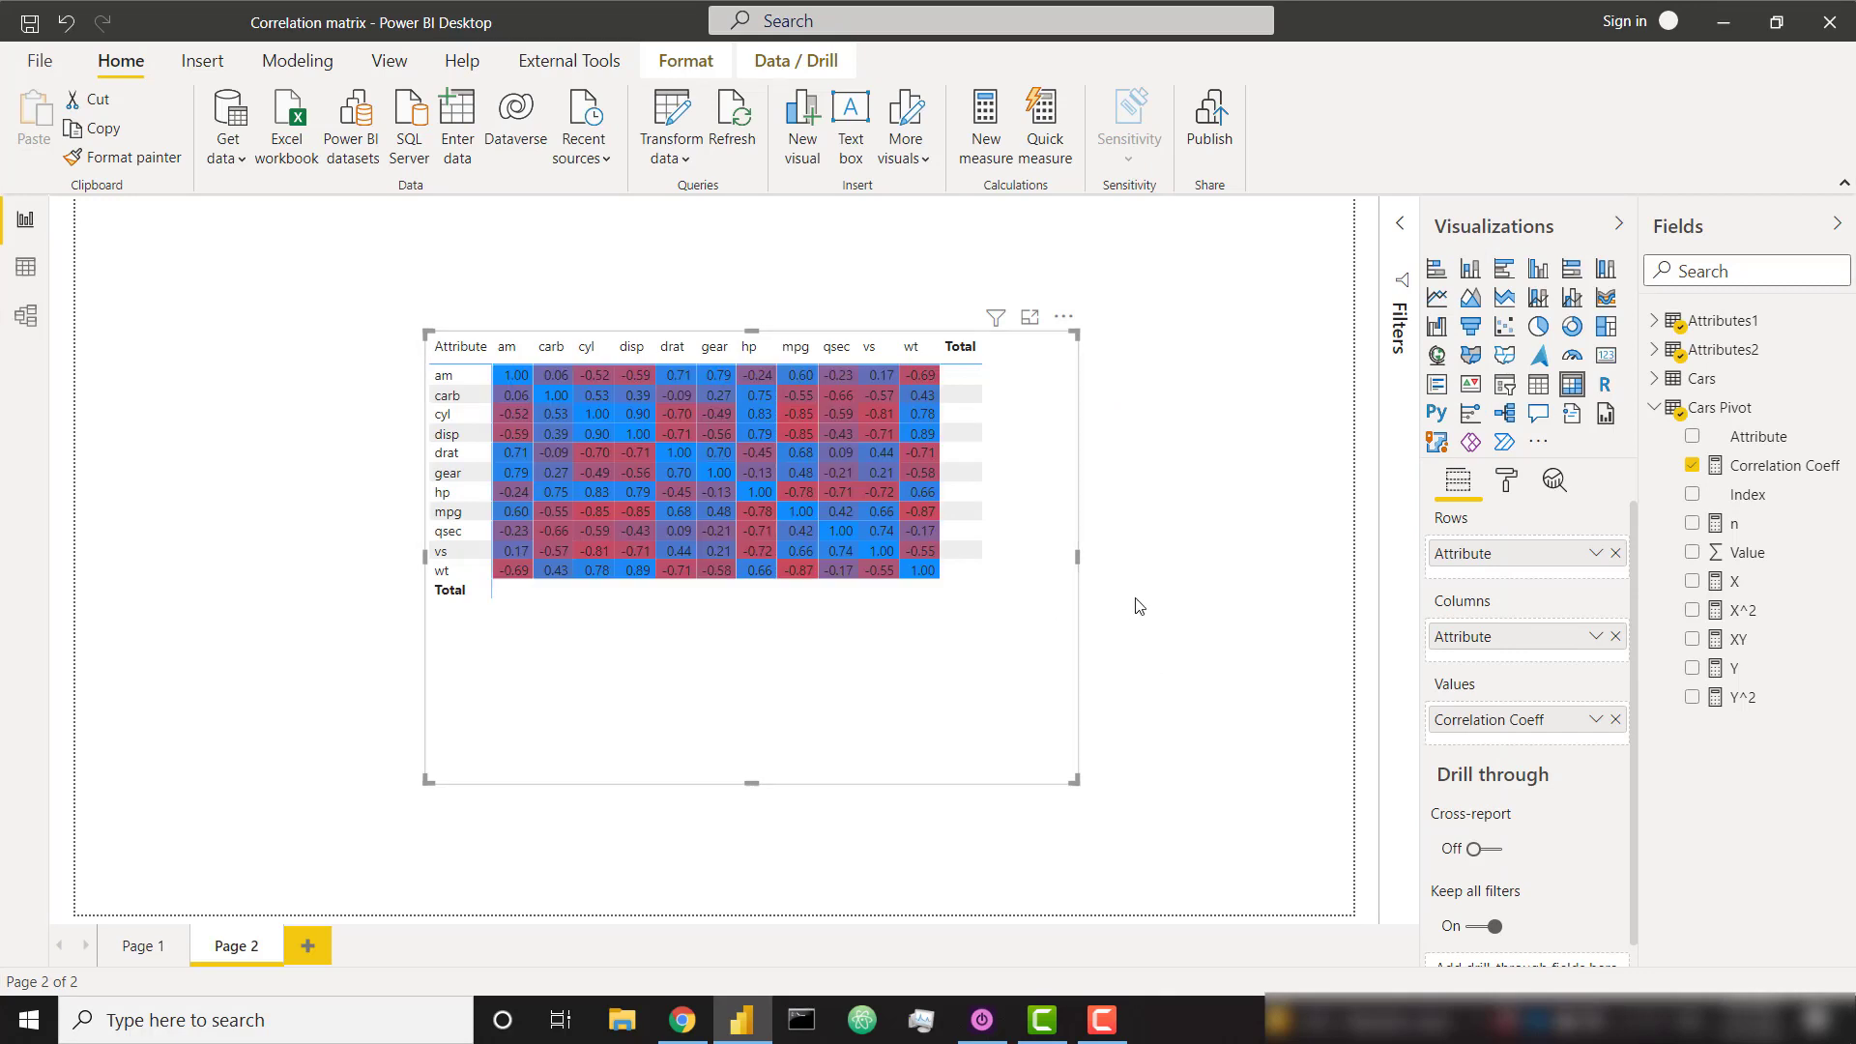
Turn off Row subtotals and Column subtotals in the matrix's Subtotals format settings
left_click(1516, 491)
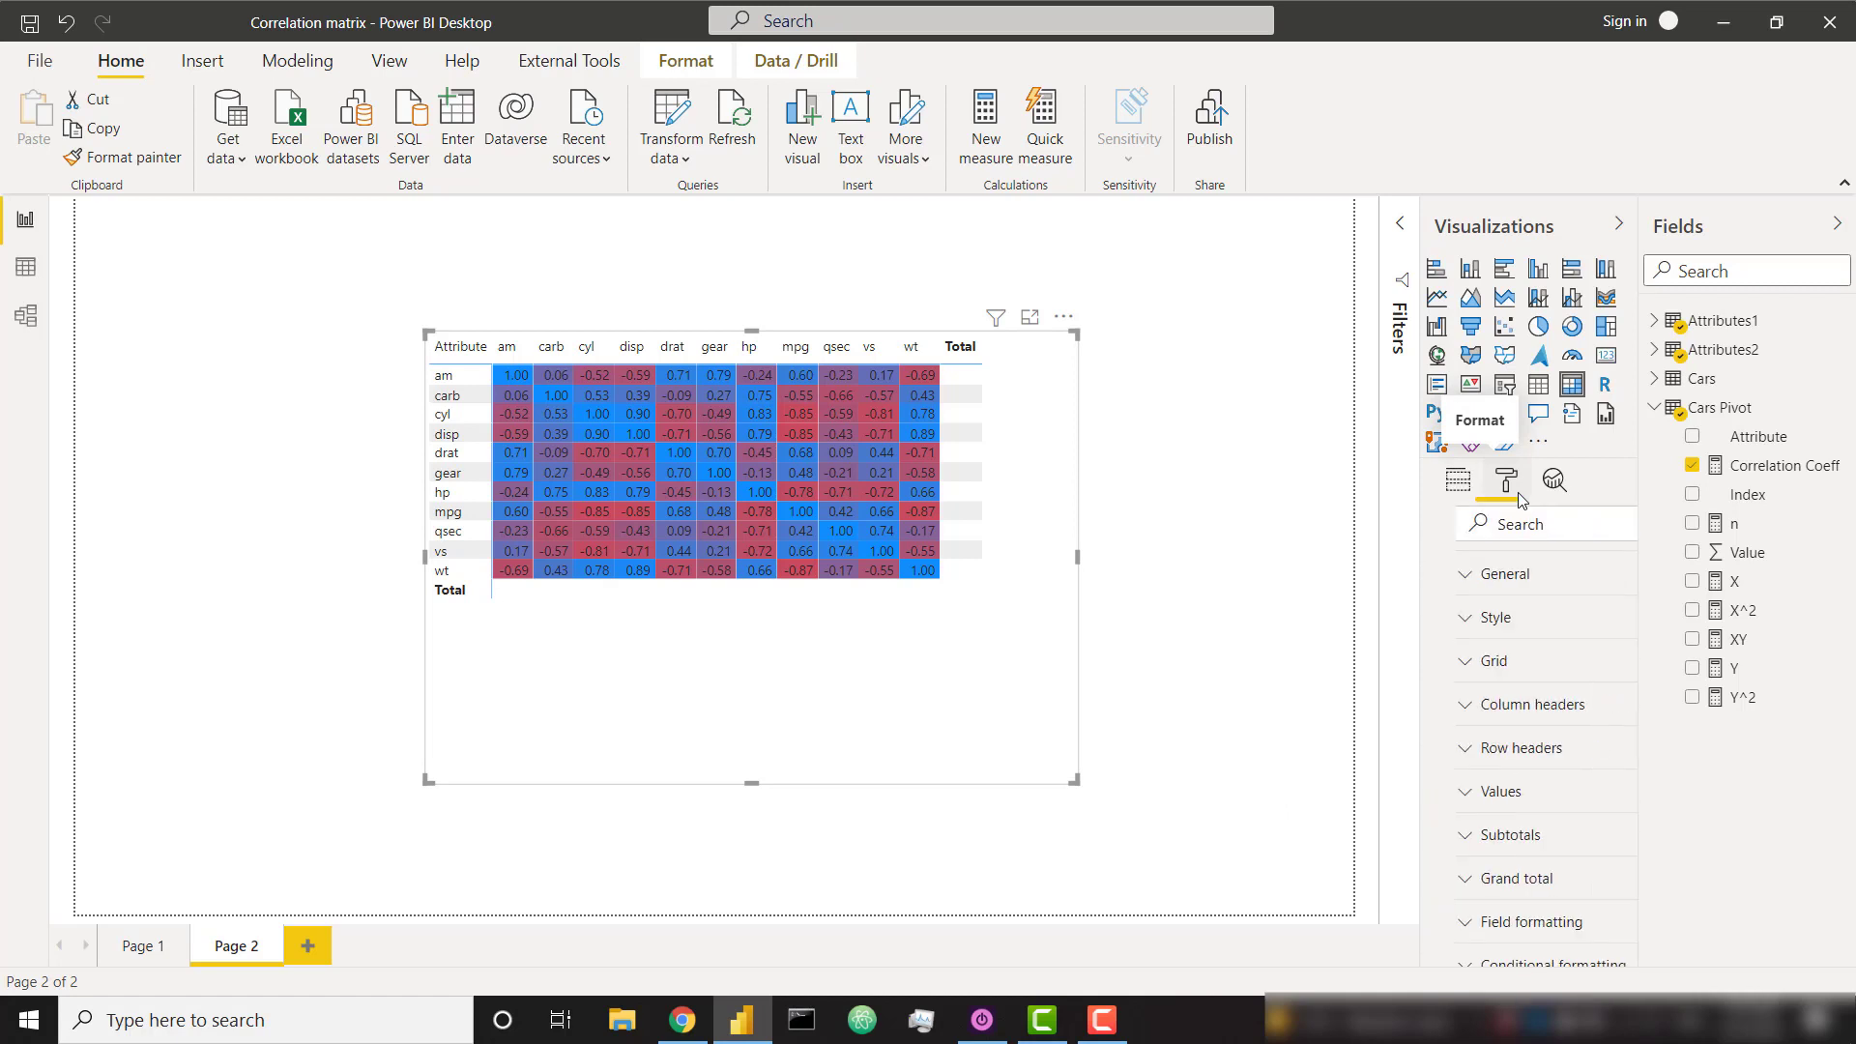
scroll(1529, 764, "down", 3)
left_click(1539, 721)
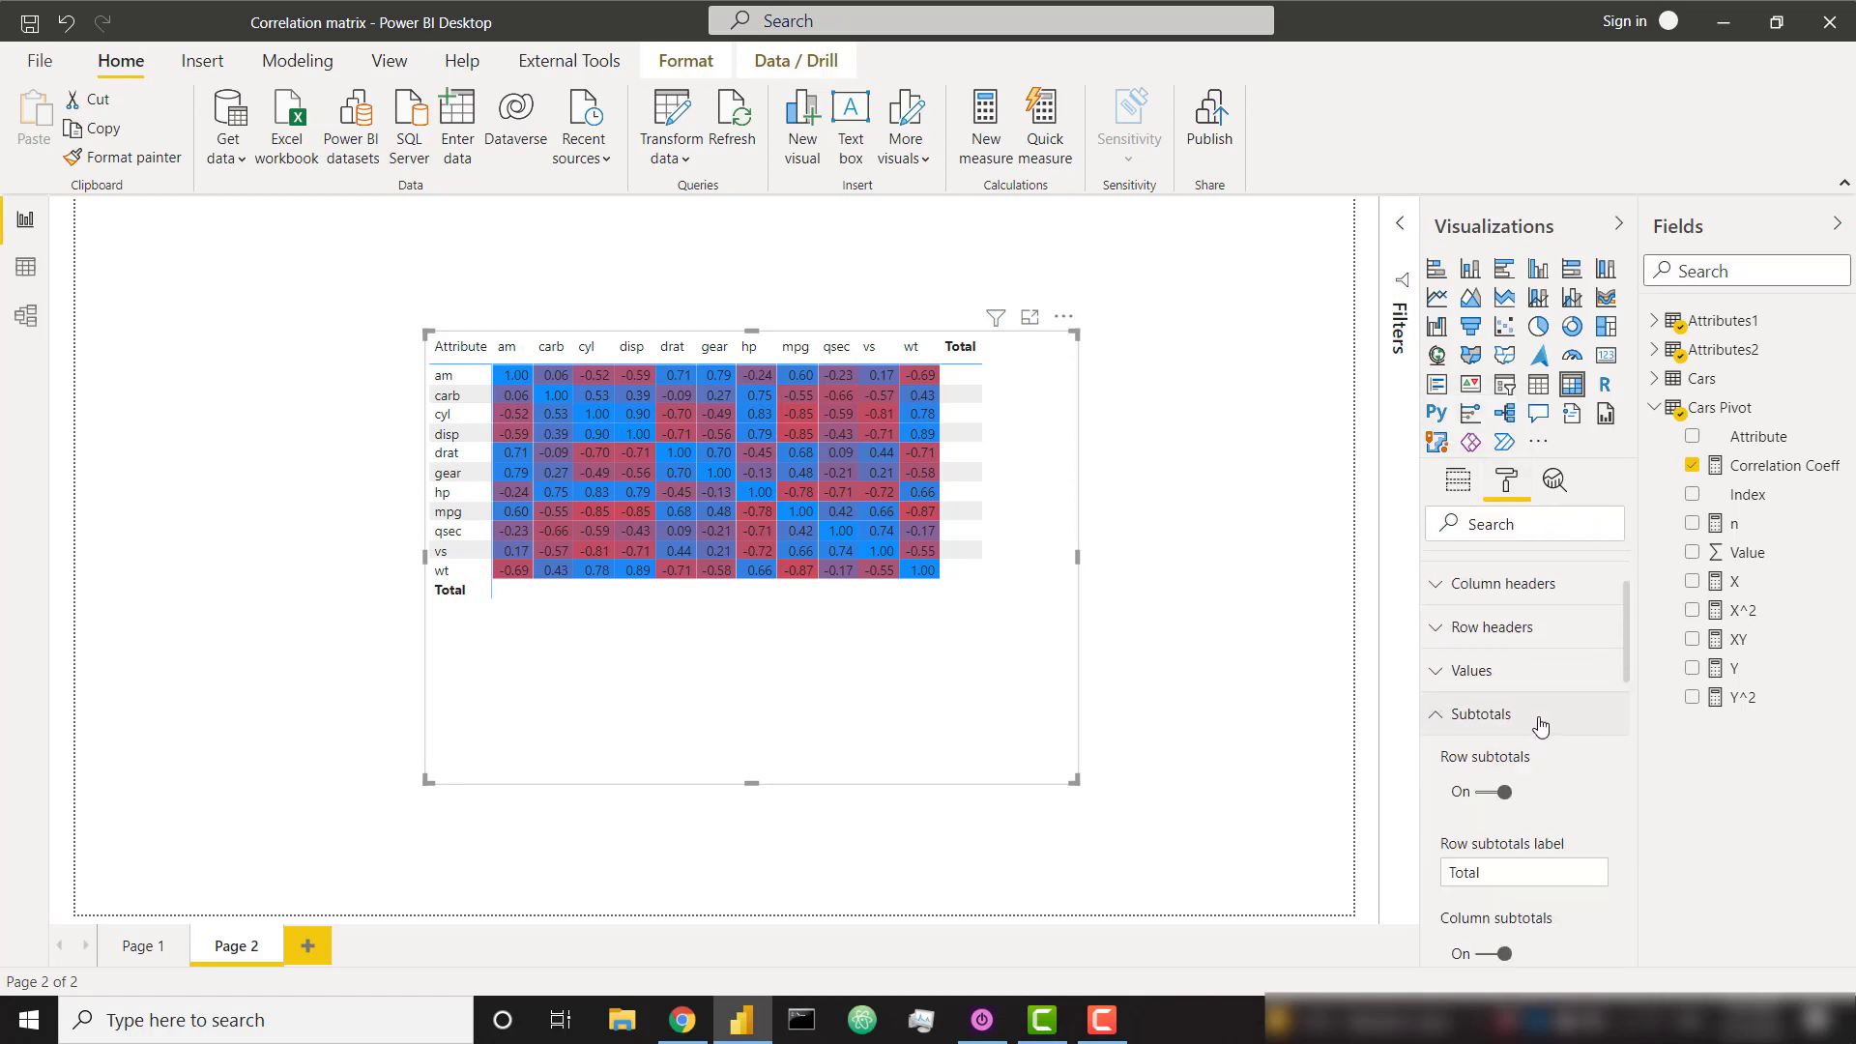
left_click(1504, 794)
scroll(1498, 788, "down", 2)
left_click(1490, 763)
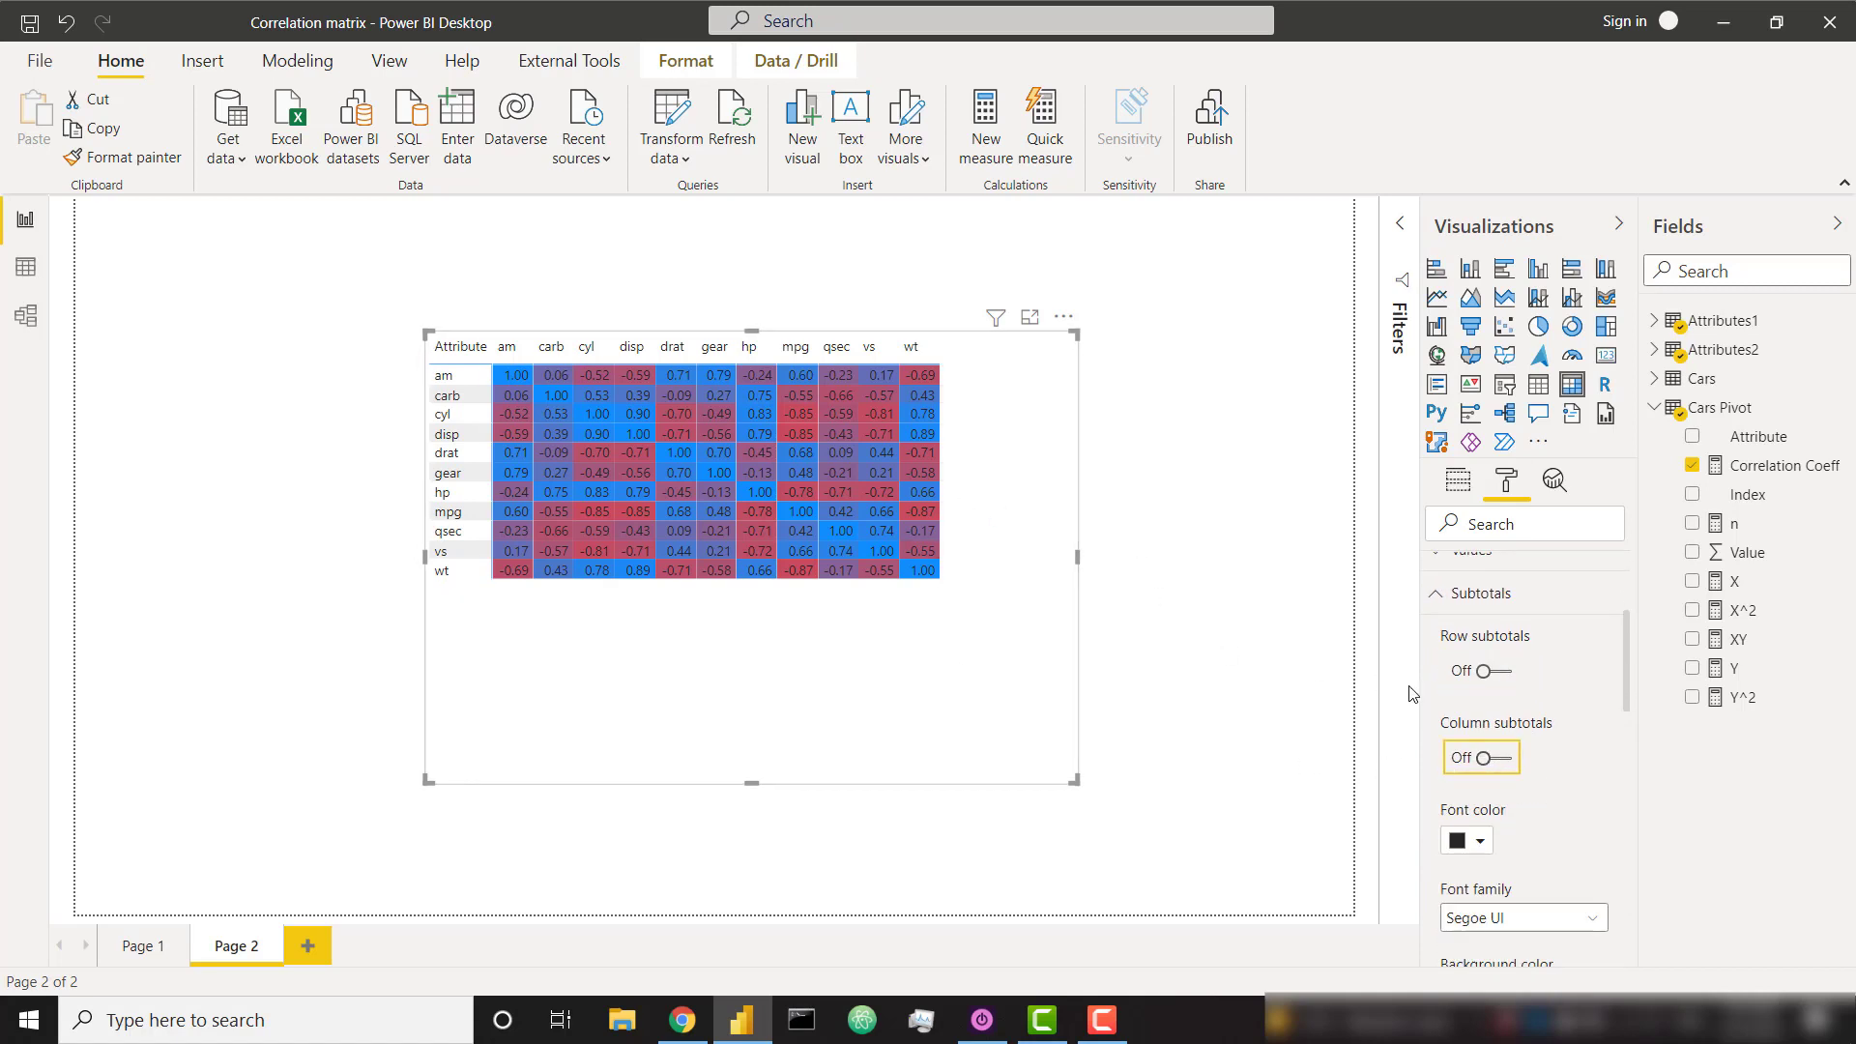
scroll(1516, 622, "up", 6)
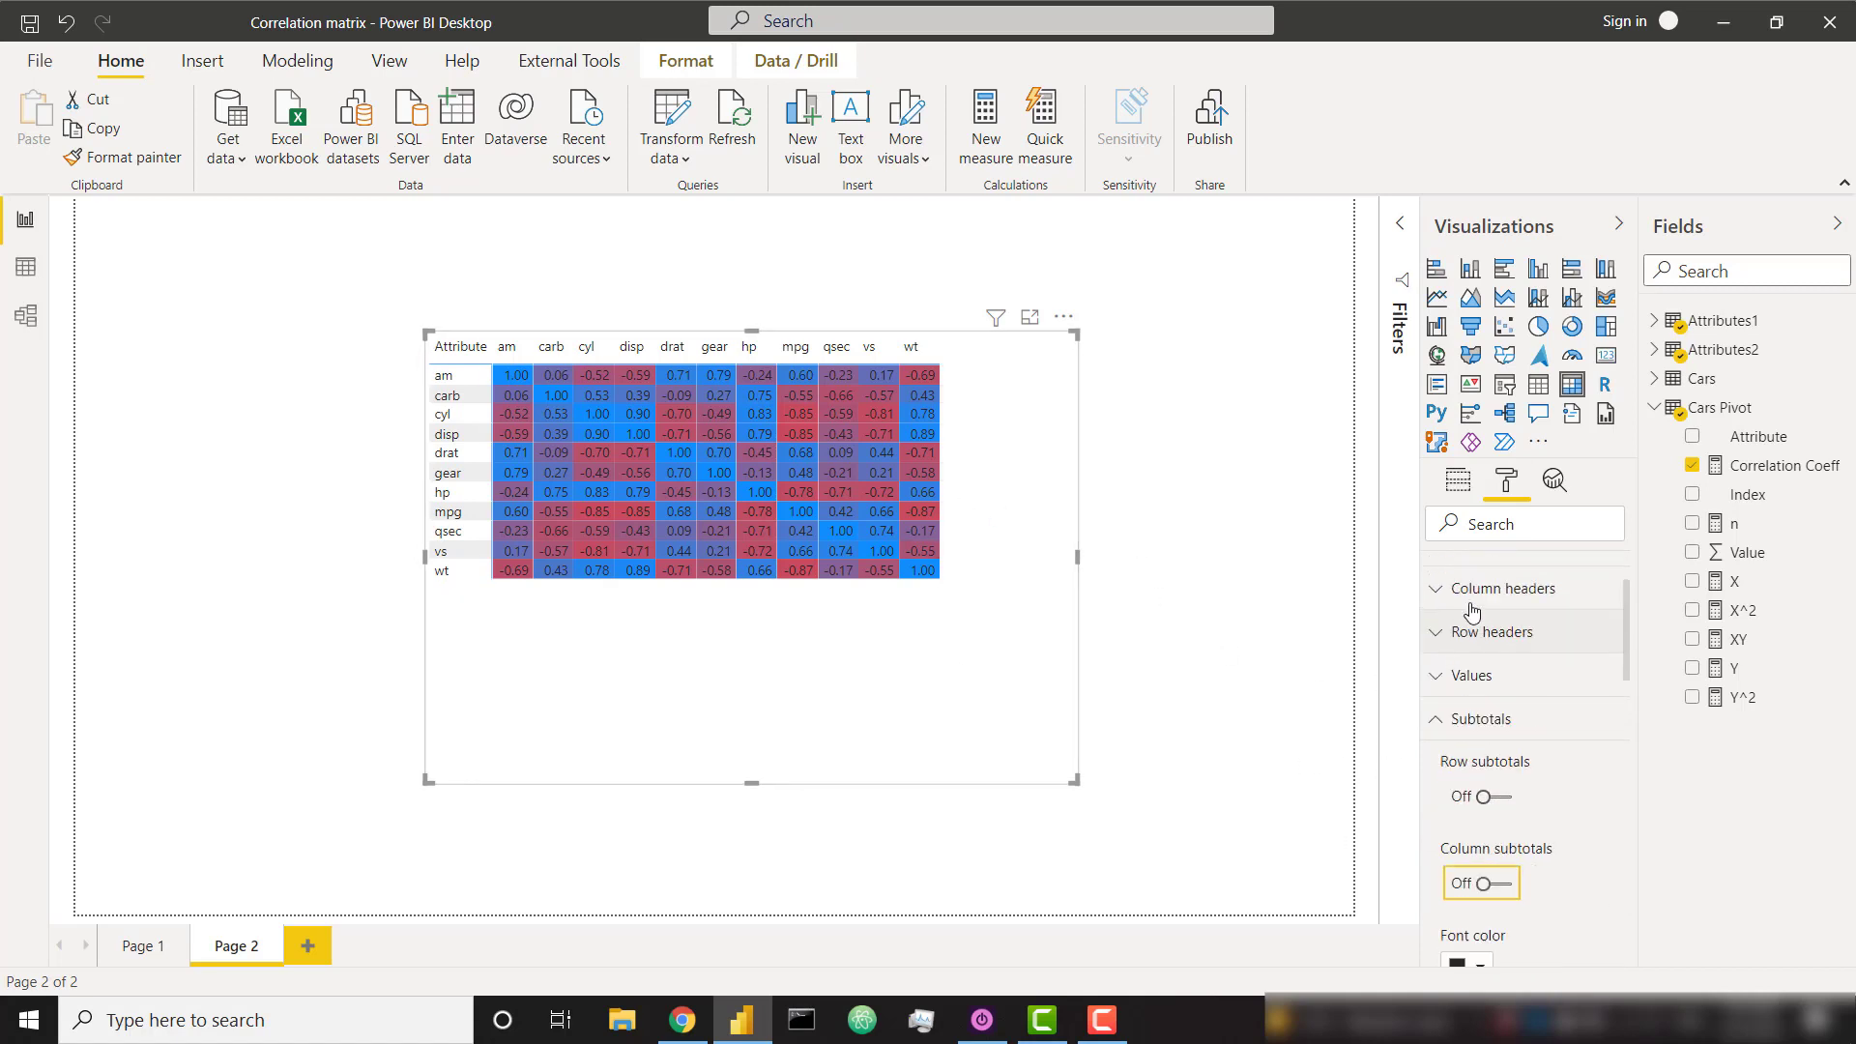
left_click(1465, 487)
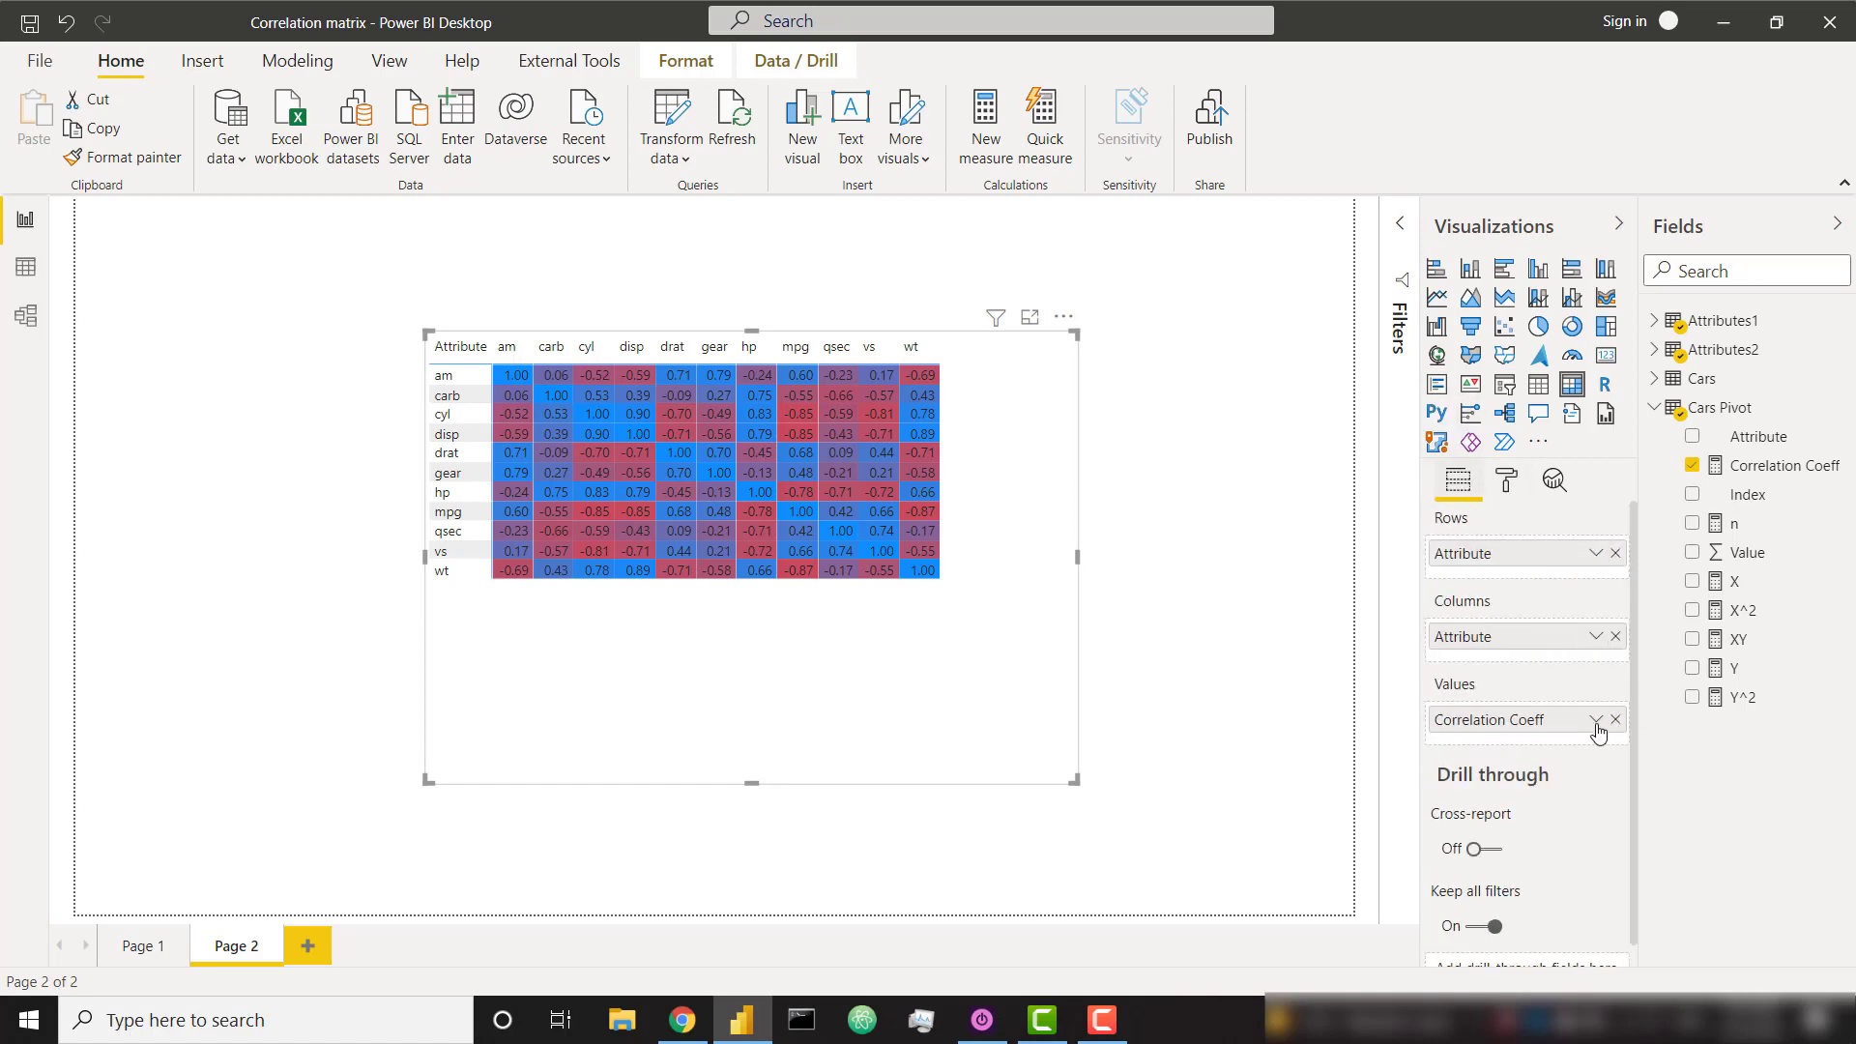
Add Font color conditional formatting to Correlation Coeff with a red minimum at custom -1
left_click(1596, 720)
mouse_move(1531, 839)
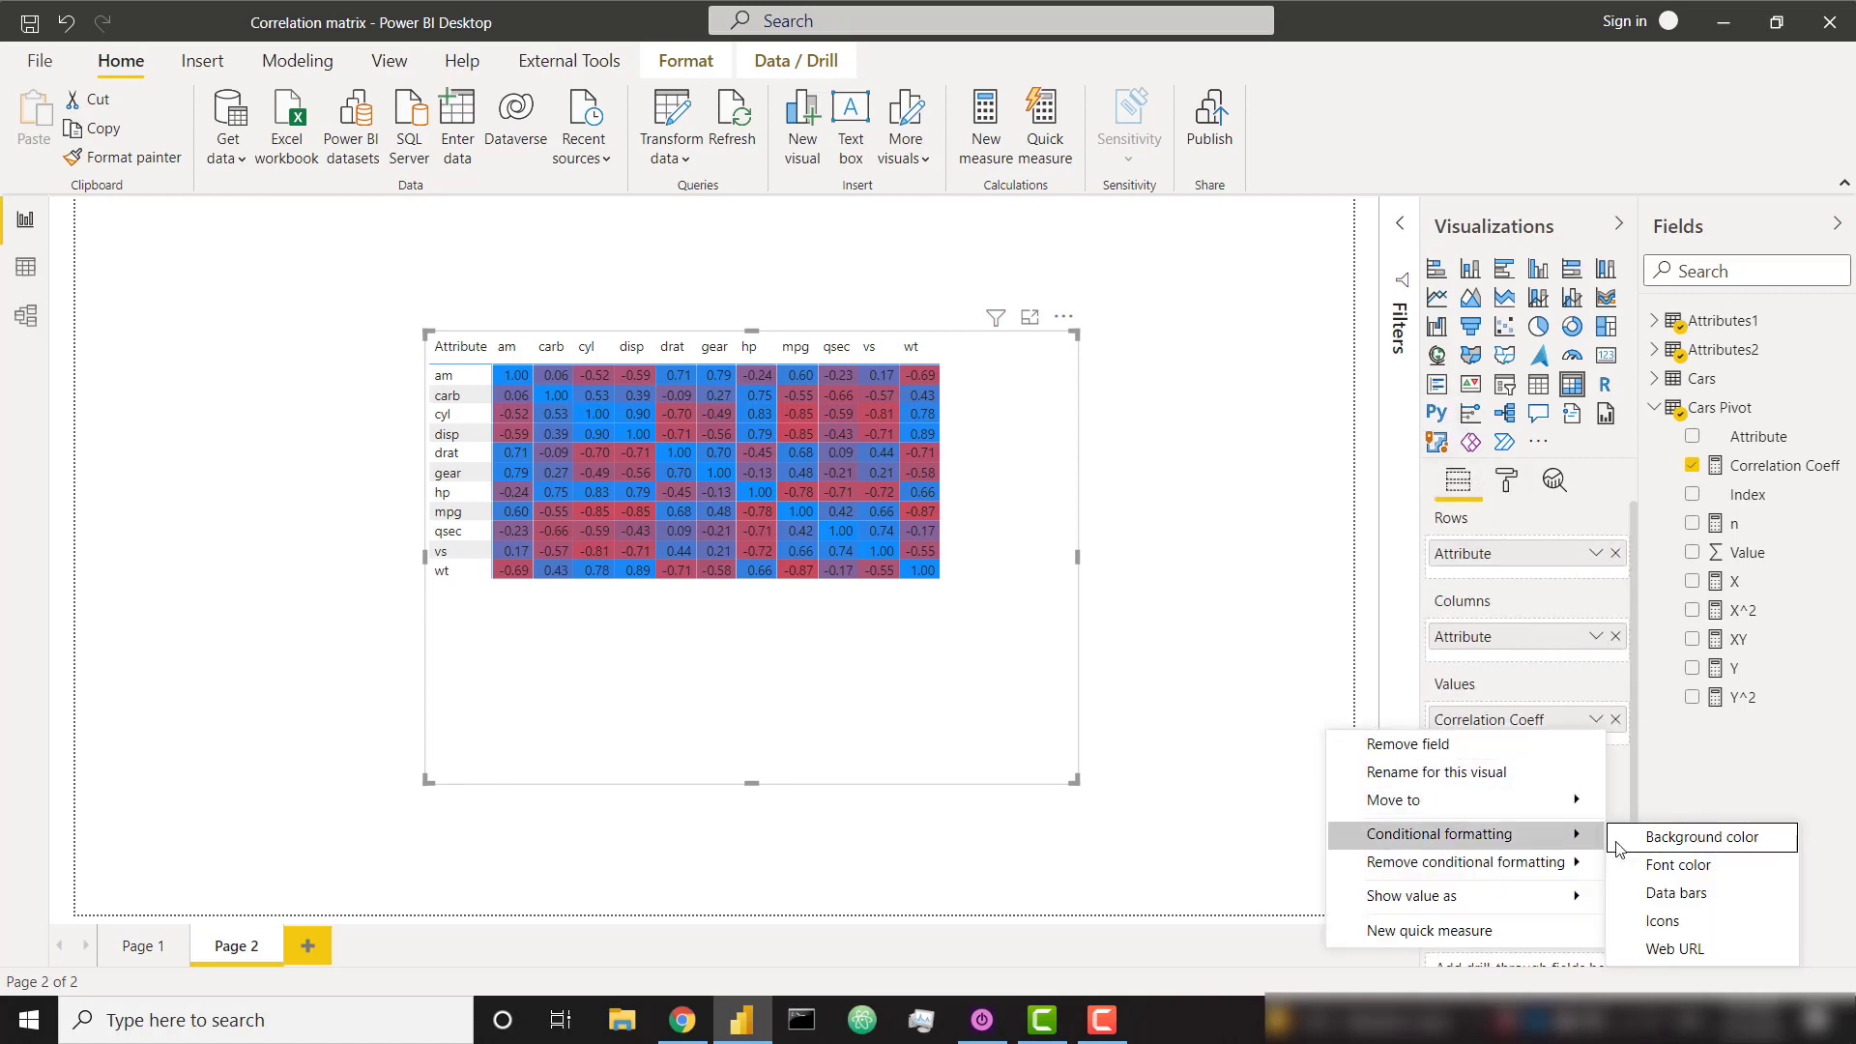
left_click(1690, 866)
left_click(527, 466)
left_click(526, 514)
left_click(709, 467)
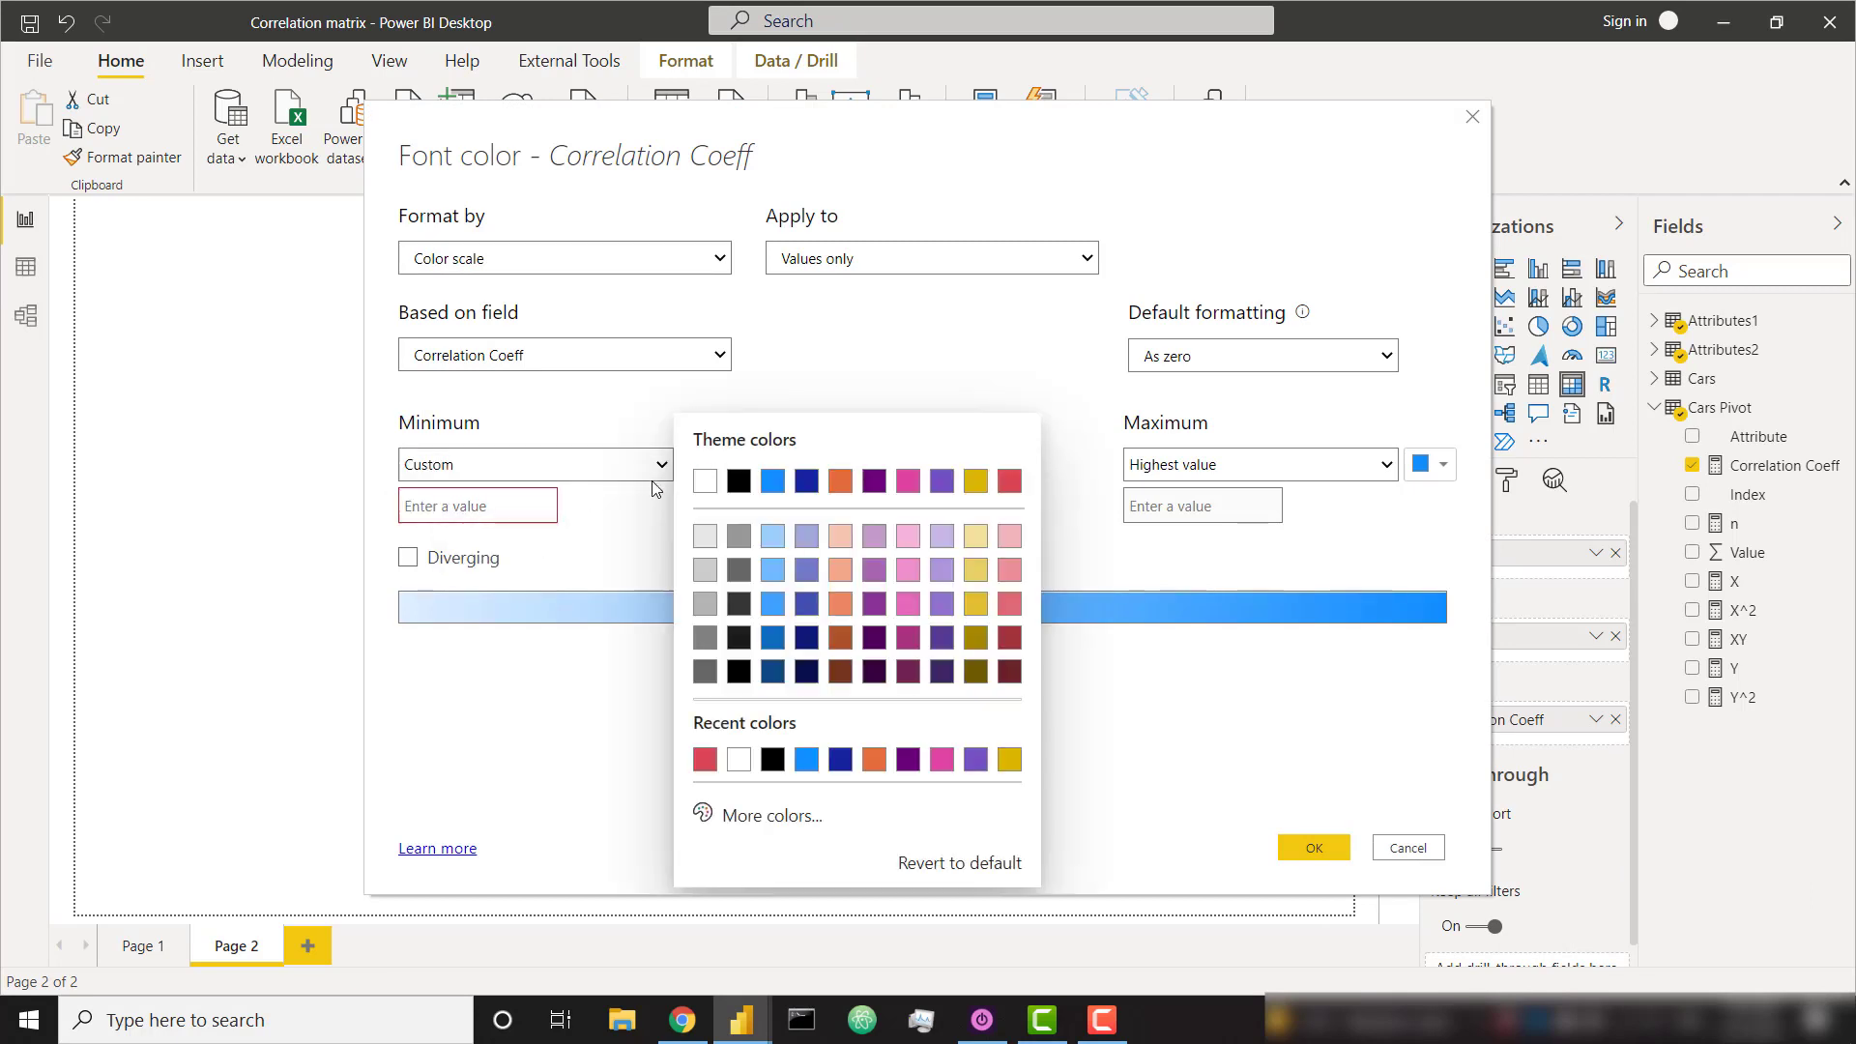
left_click(473, 504)
type("-1")
left_click(713, 475)
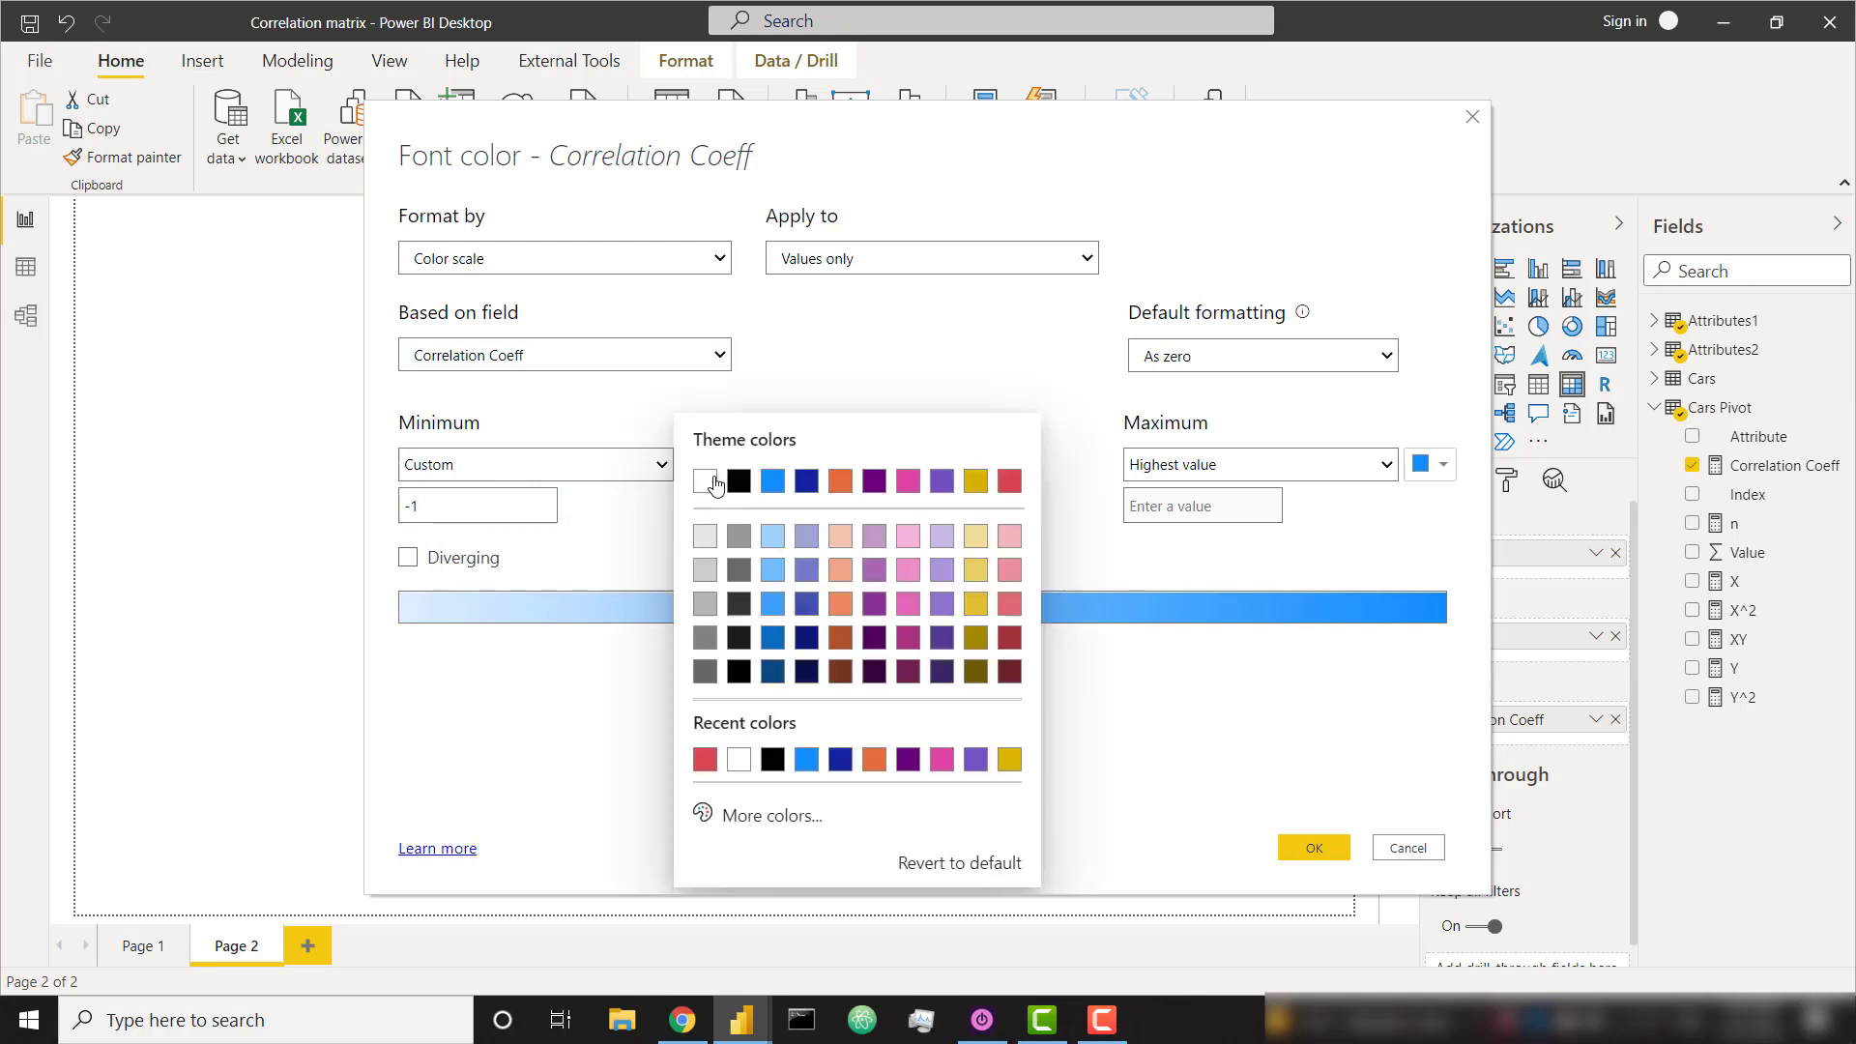
left_click(1009, 481)
Set the font colour scale maximum to custom 1 and apply it
left_click(1256, 466)
left_click(1200, 514)
left_click(1170, 507)
type("1")
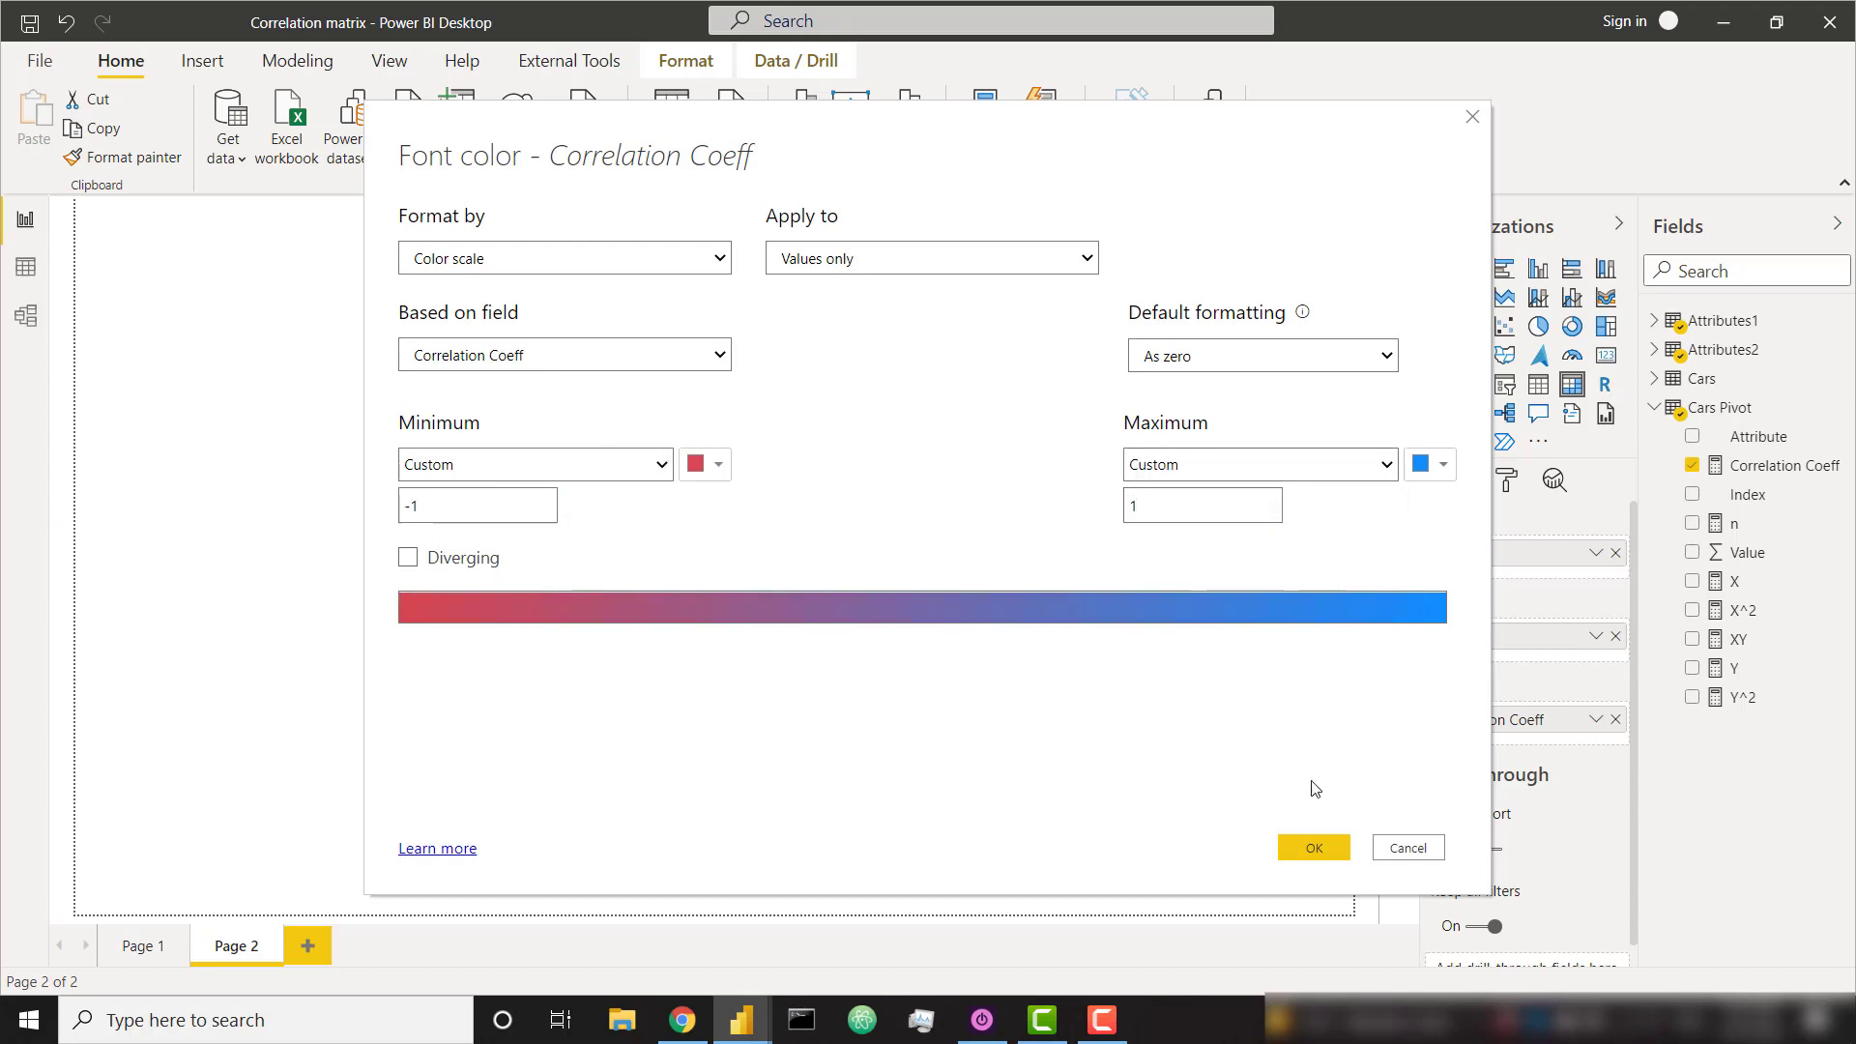
left_click(1315, 848)
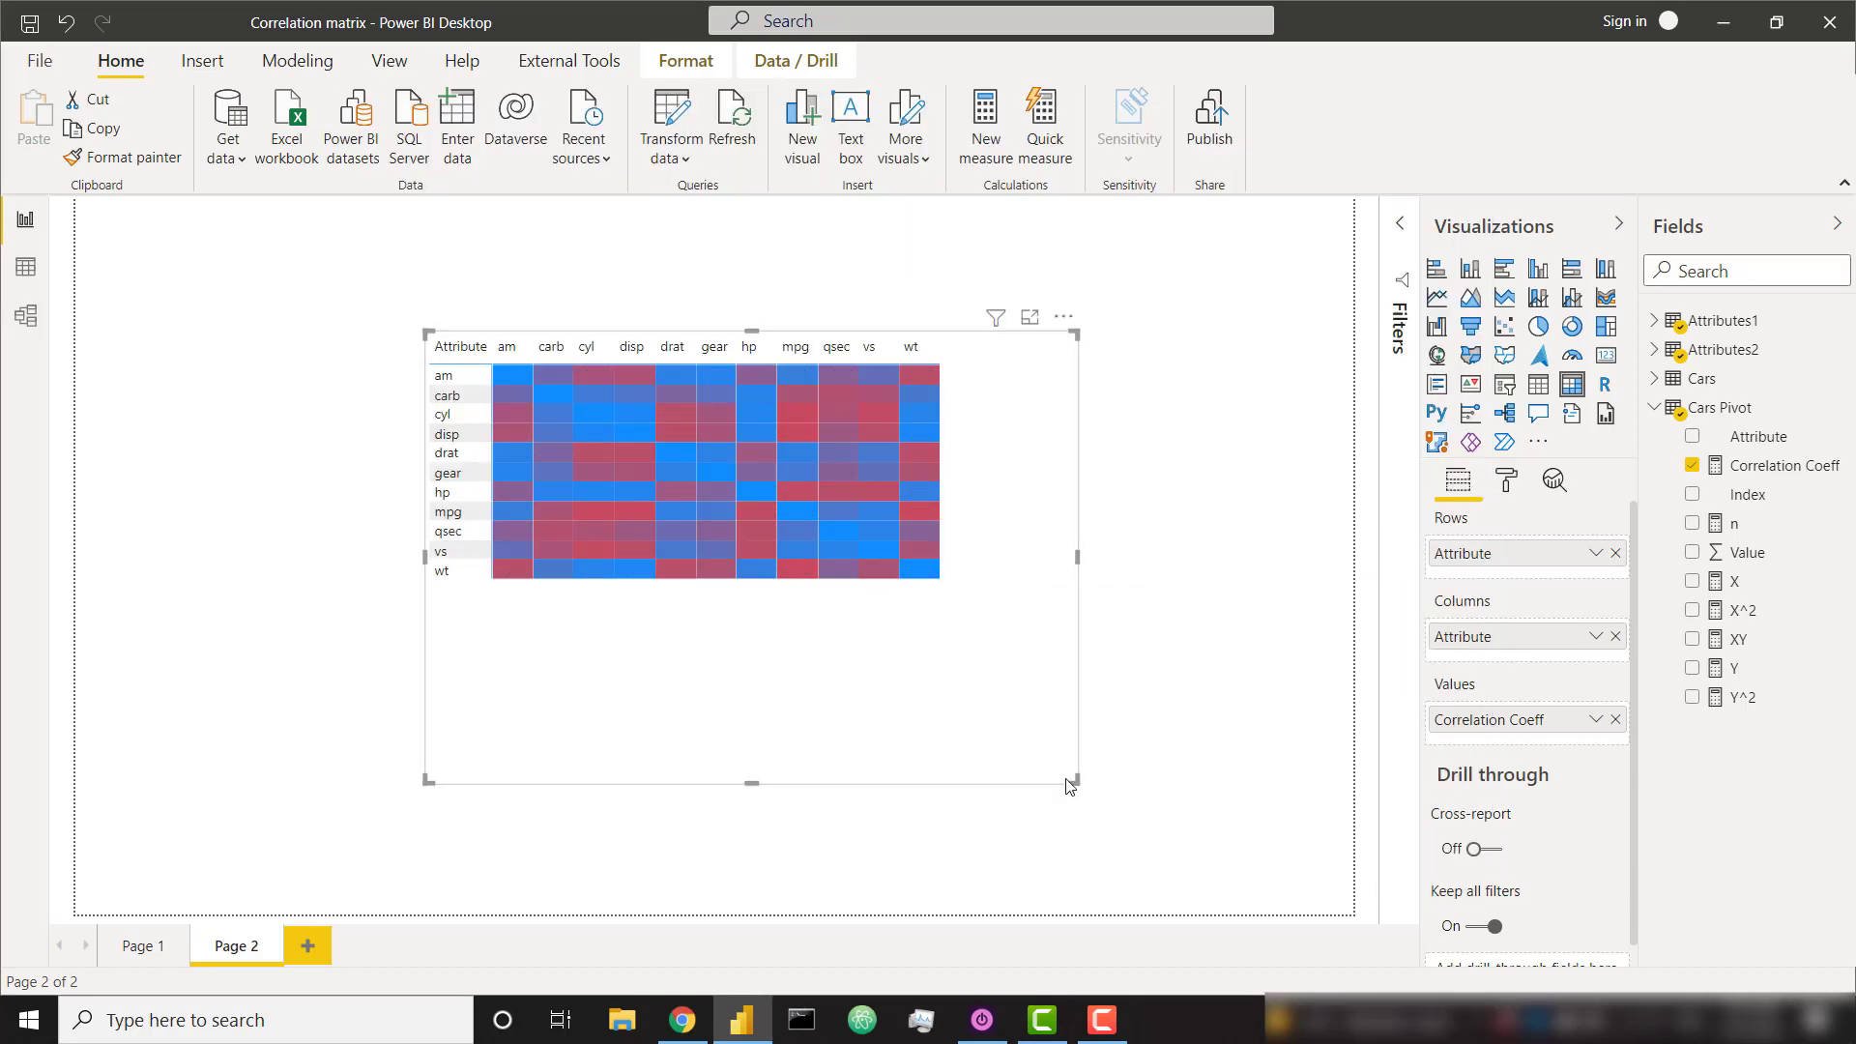
Make the matrix taller, set its value text size to 20, and widen it so all columns show
left_click_drag(1075, 778, 1069, 858)
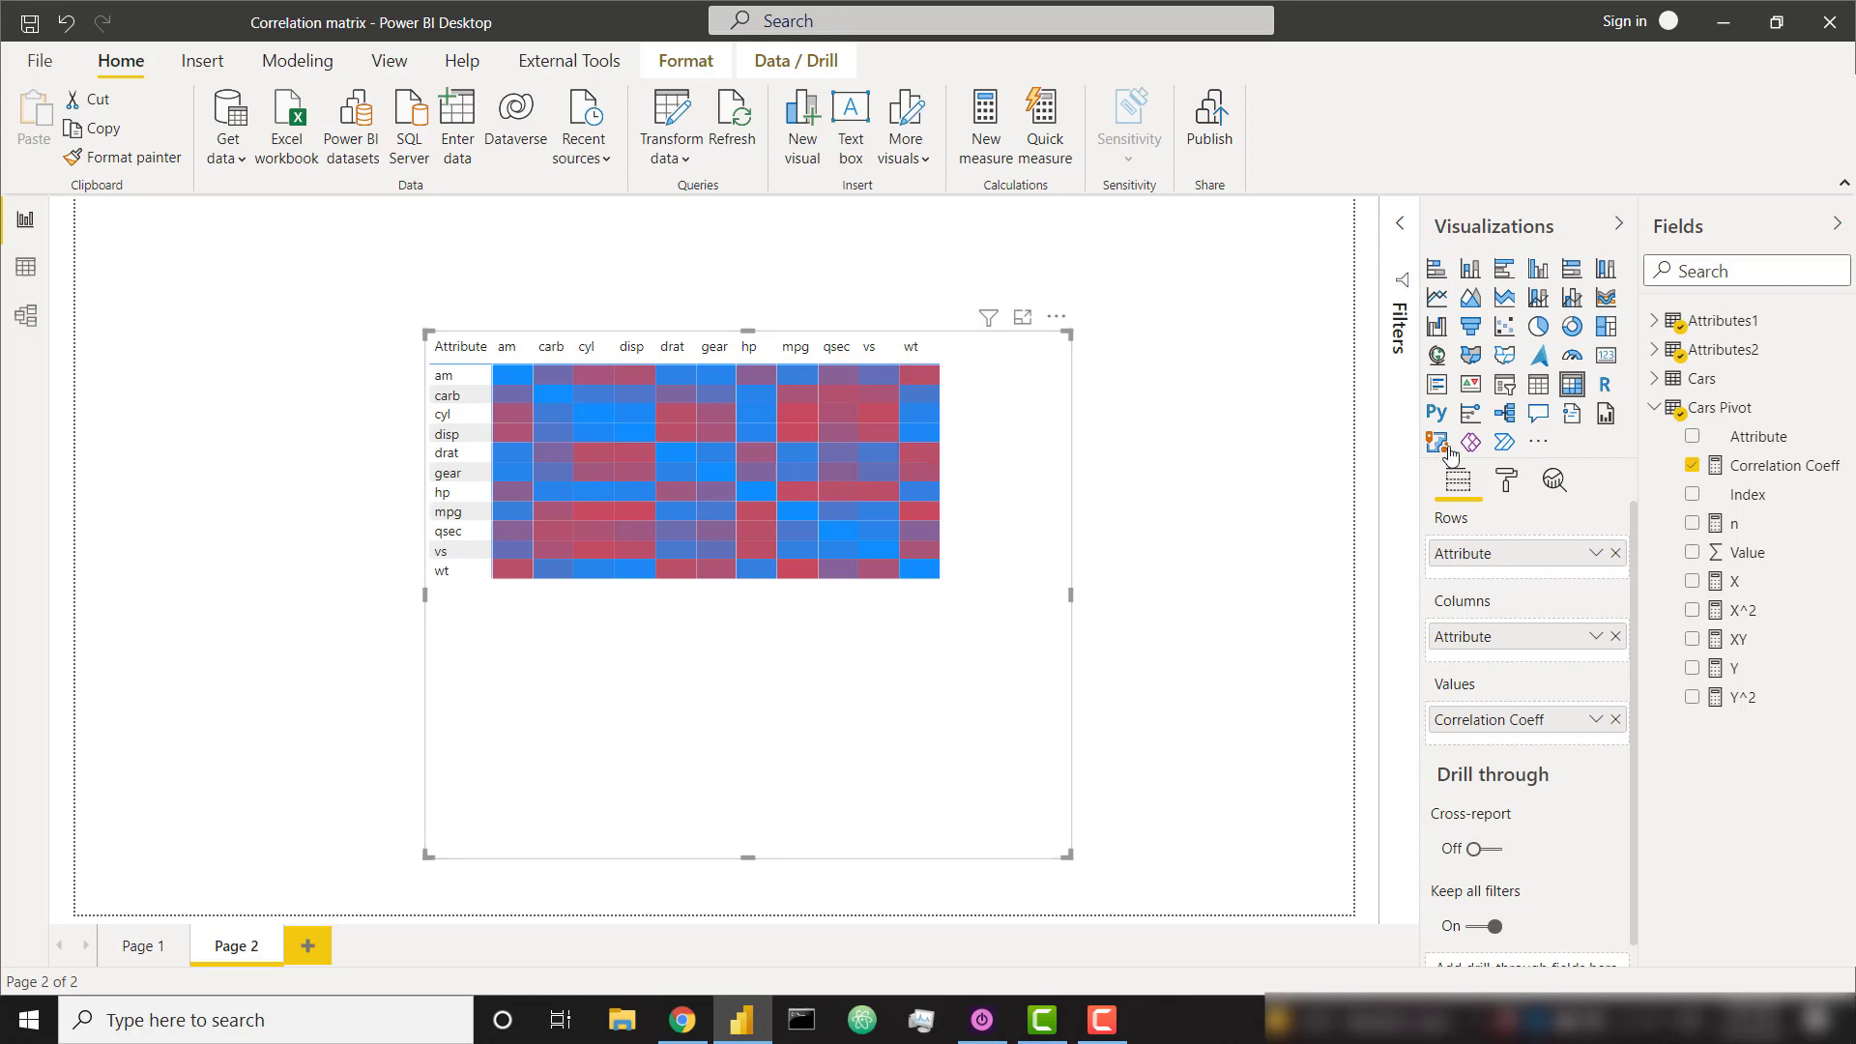
left_click(1507, 480)
left_click(1542, 795)
scroll(1547, 773, "down", 6)
scroll(1546, 770, "down", 3)
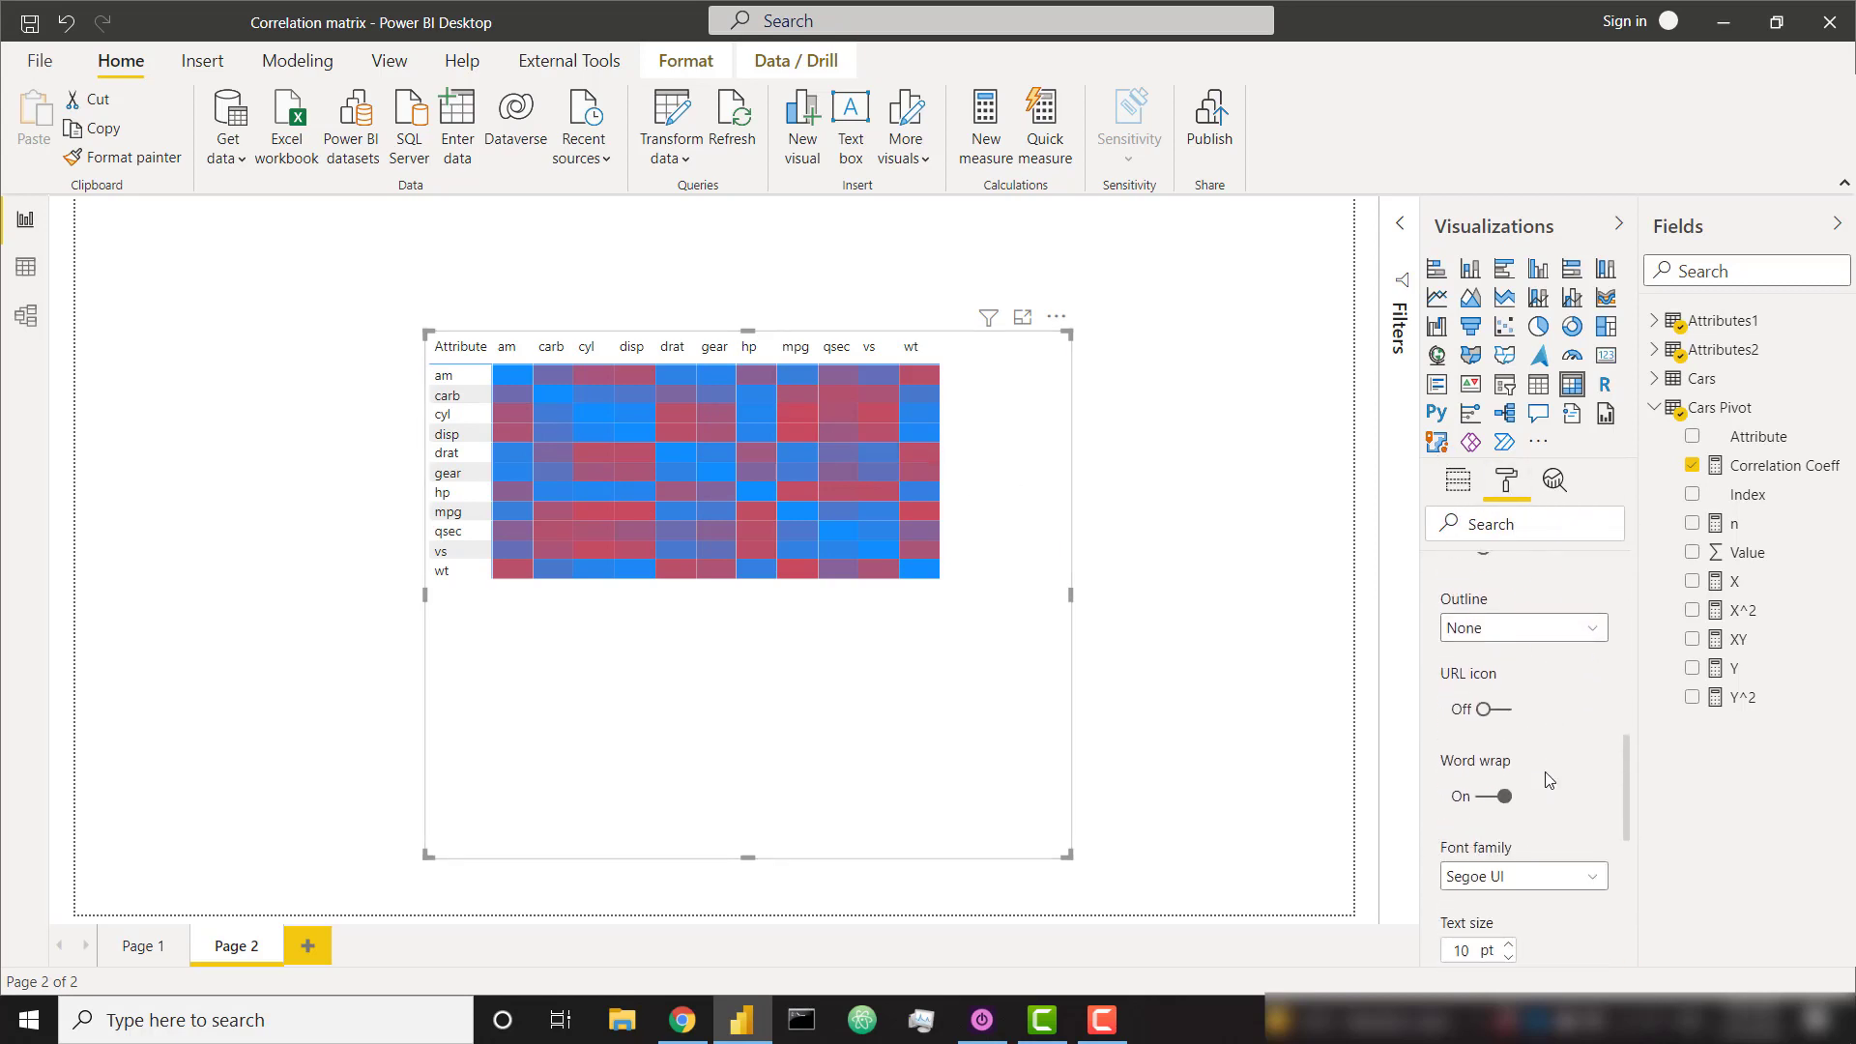
left_click_drag(1480, 829, 1435, 837)
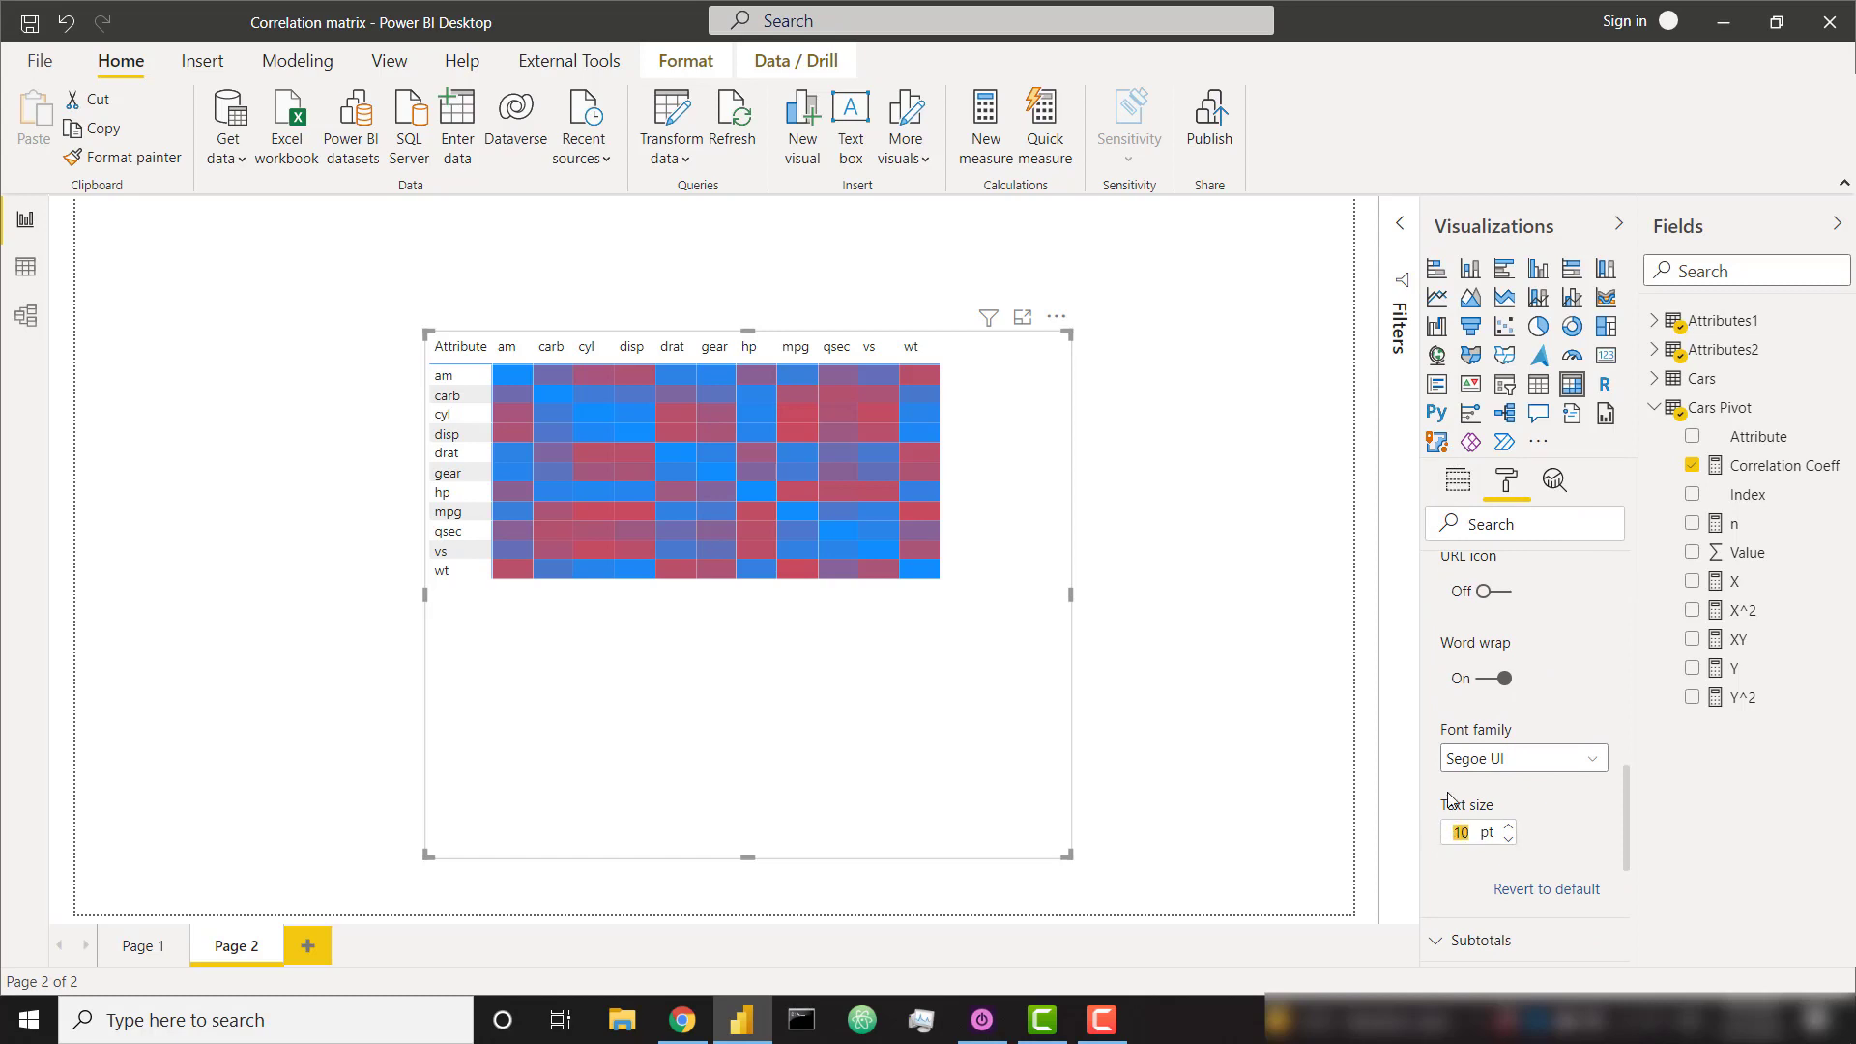
type("20")
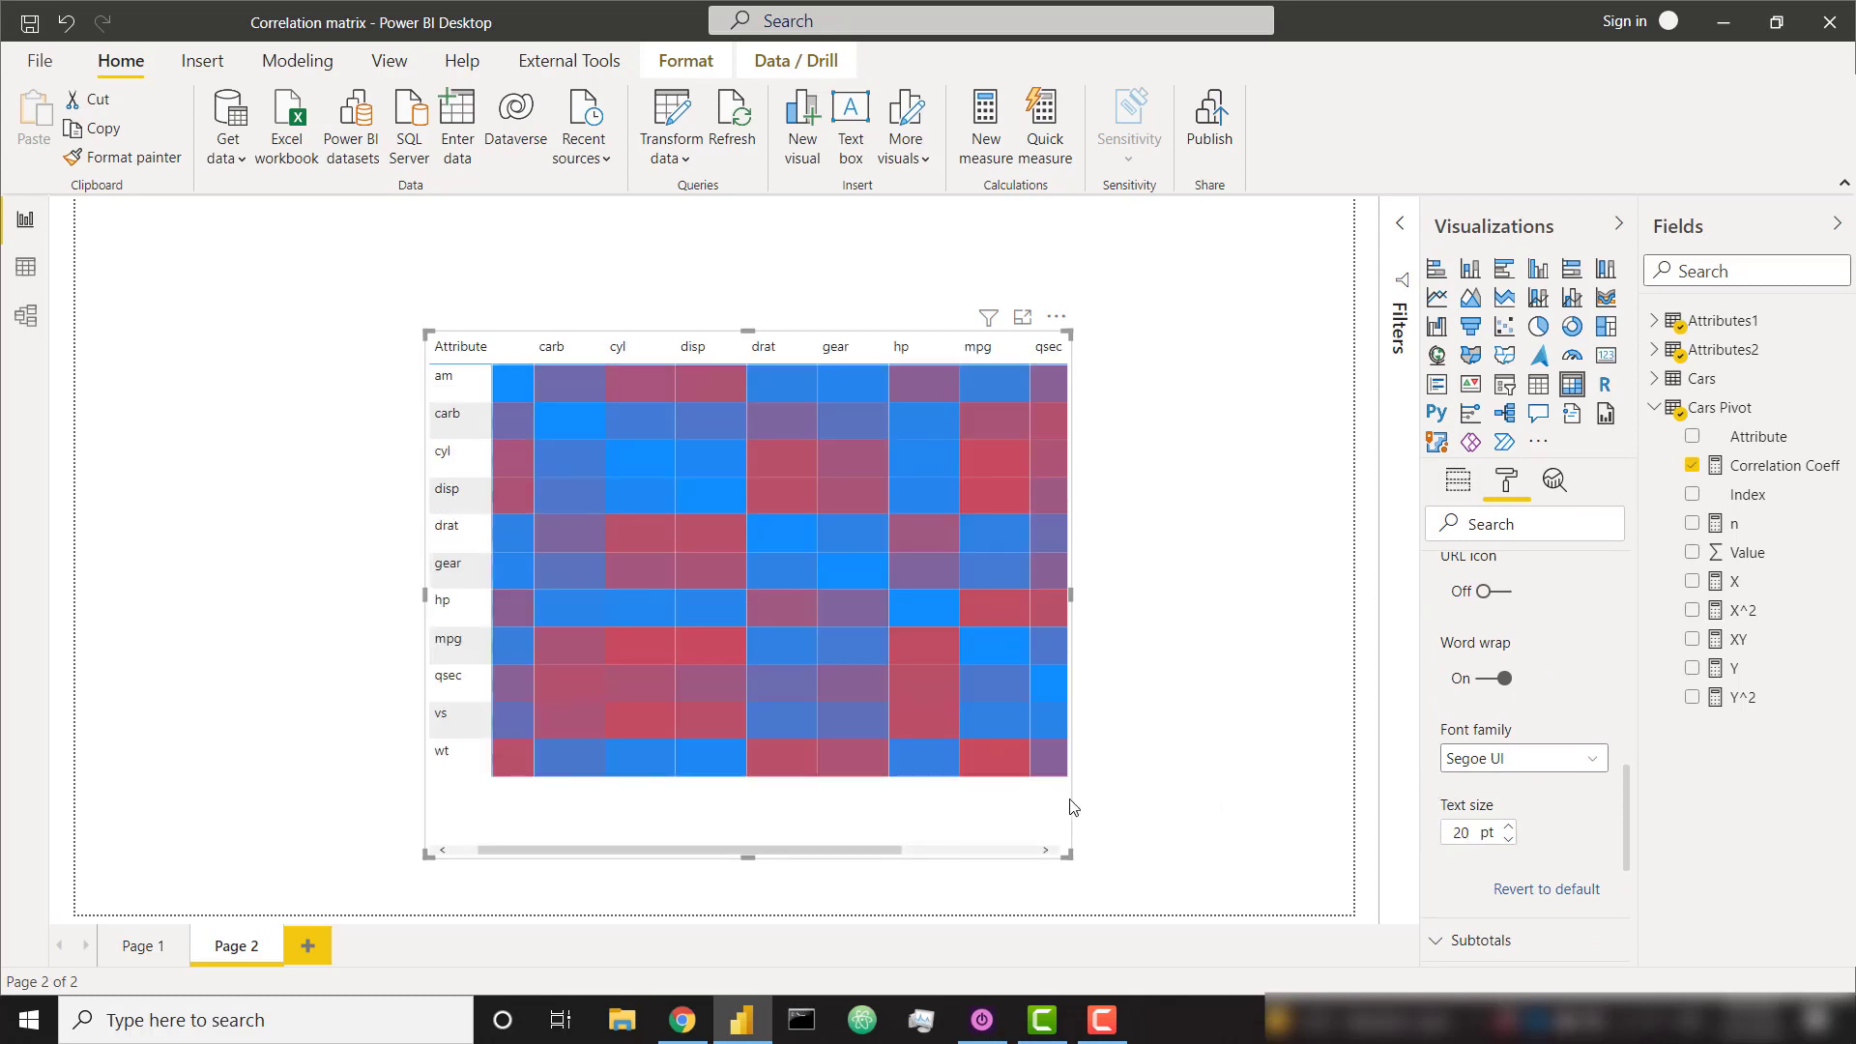
left_click_drag(1068, 856, 1285, 857)
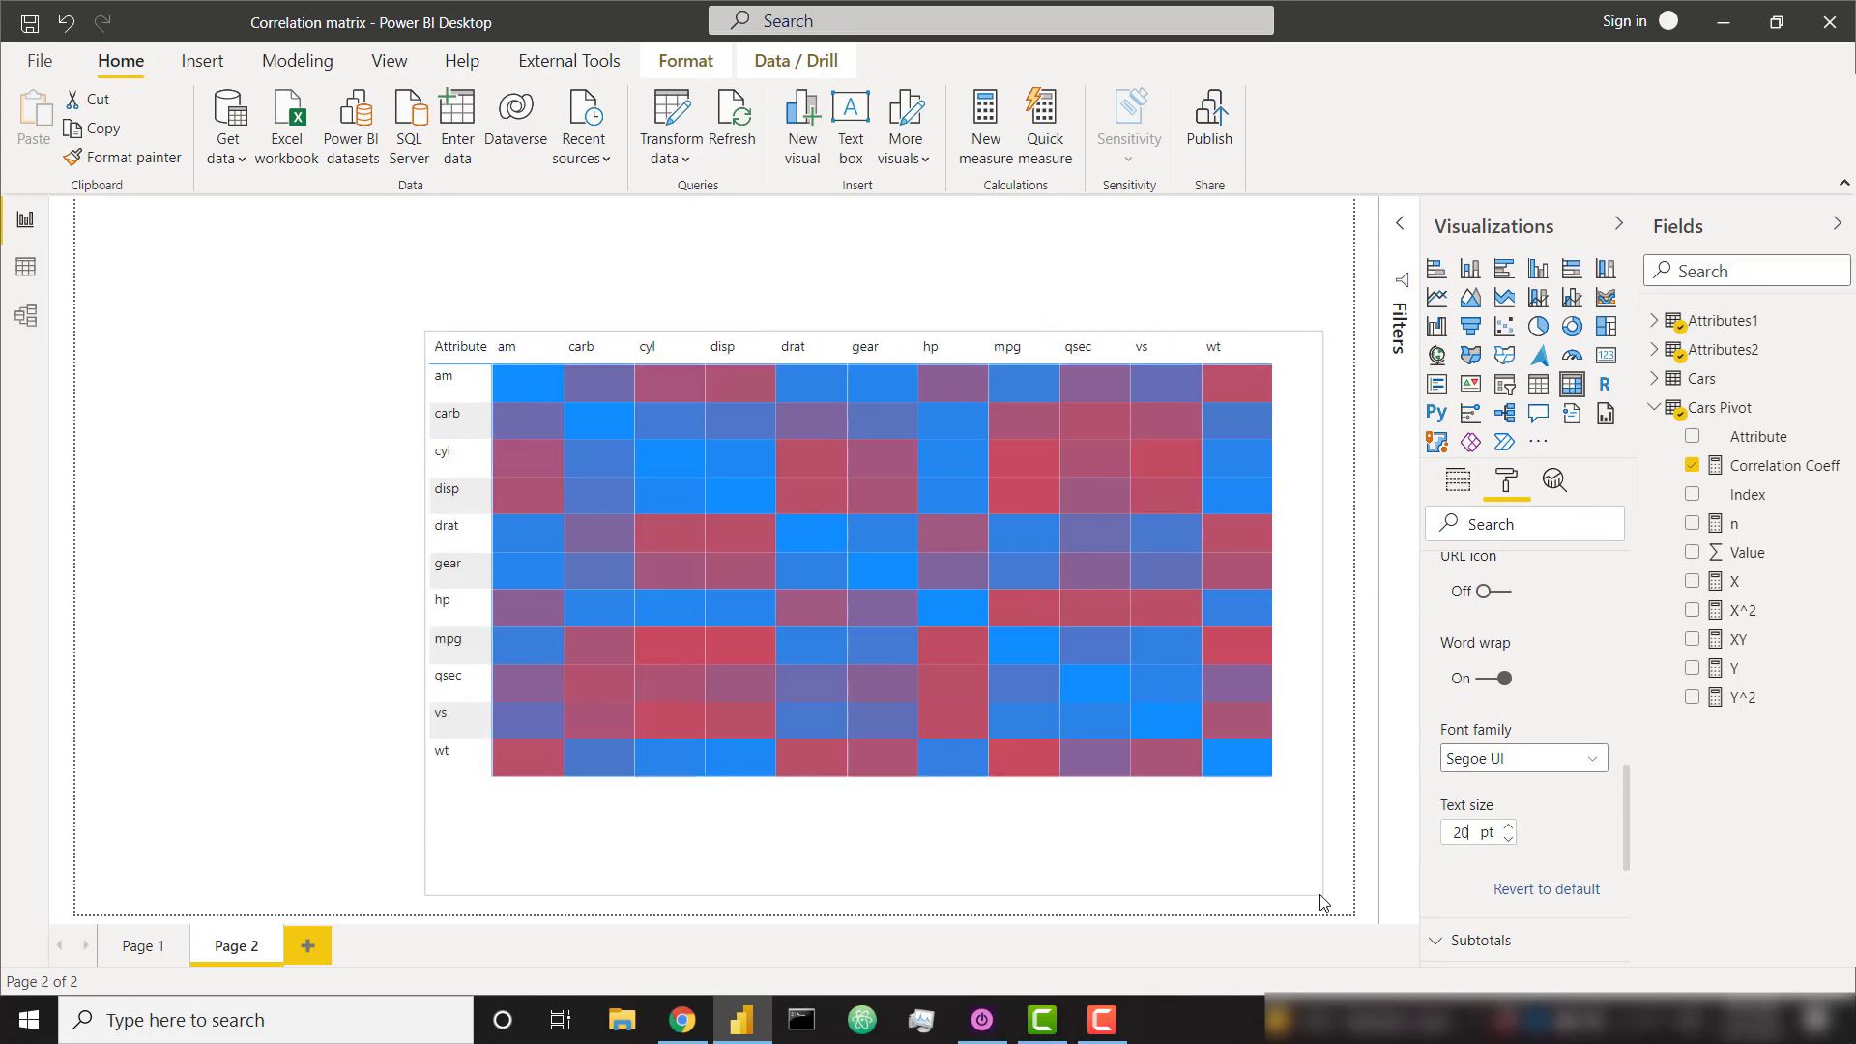
left_click(1212, 835)
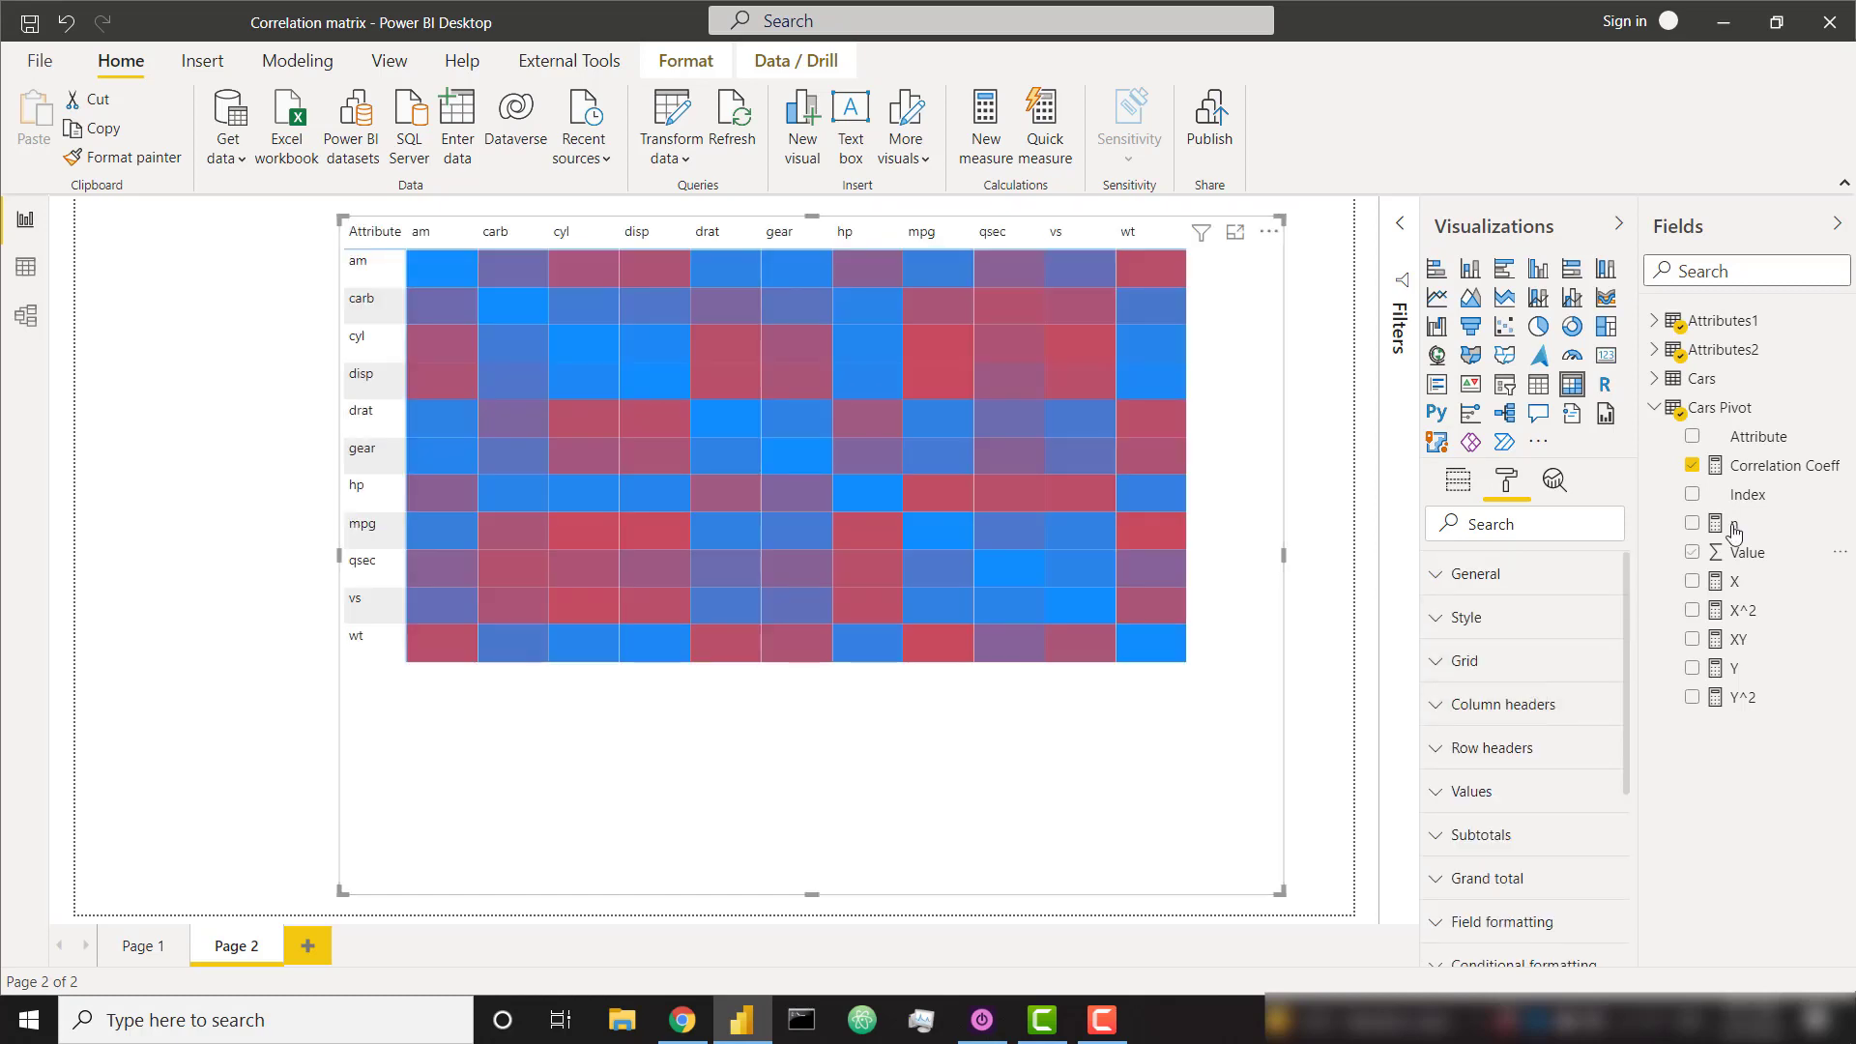
Reduce the Correlation Coeff measure to 0 decimal places
left_click(1796, 473)
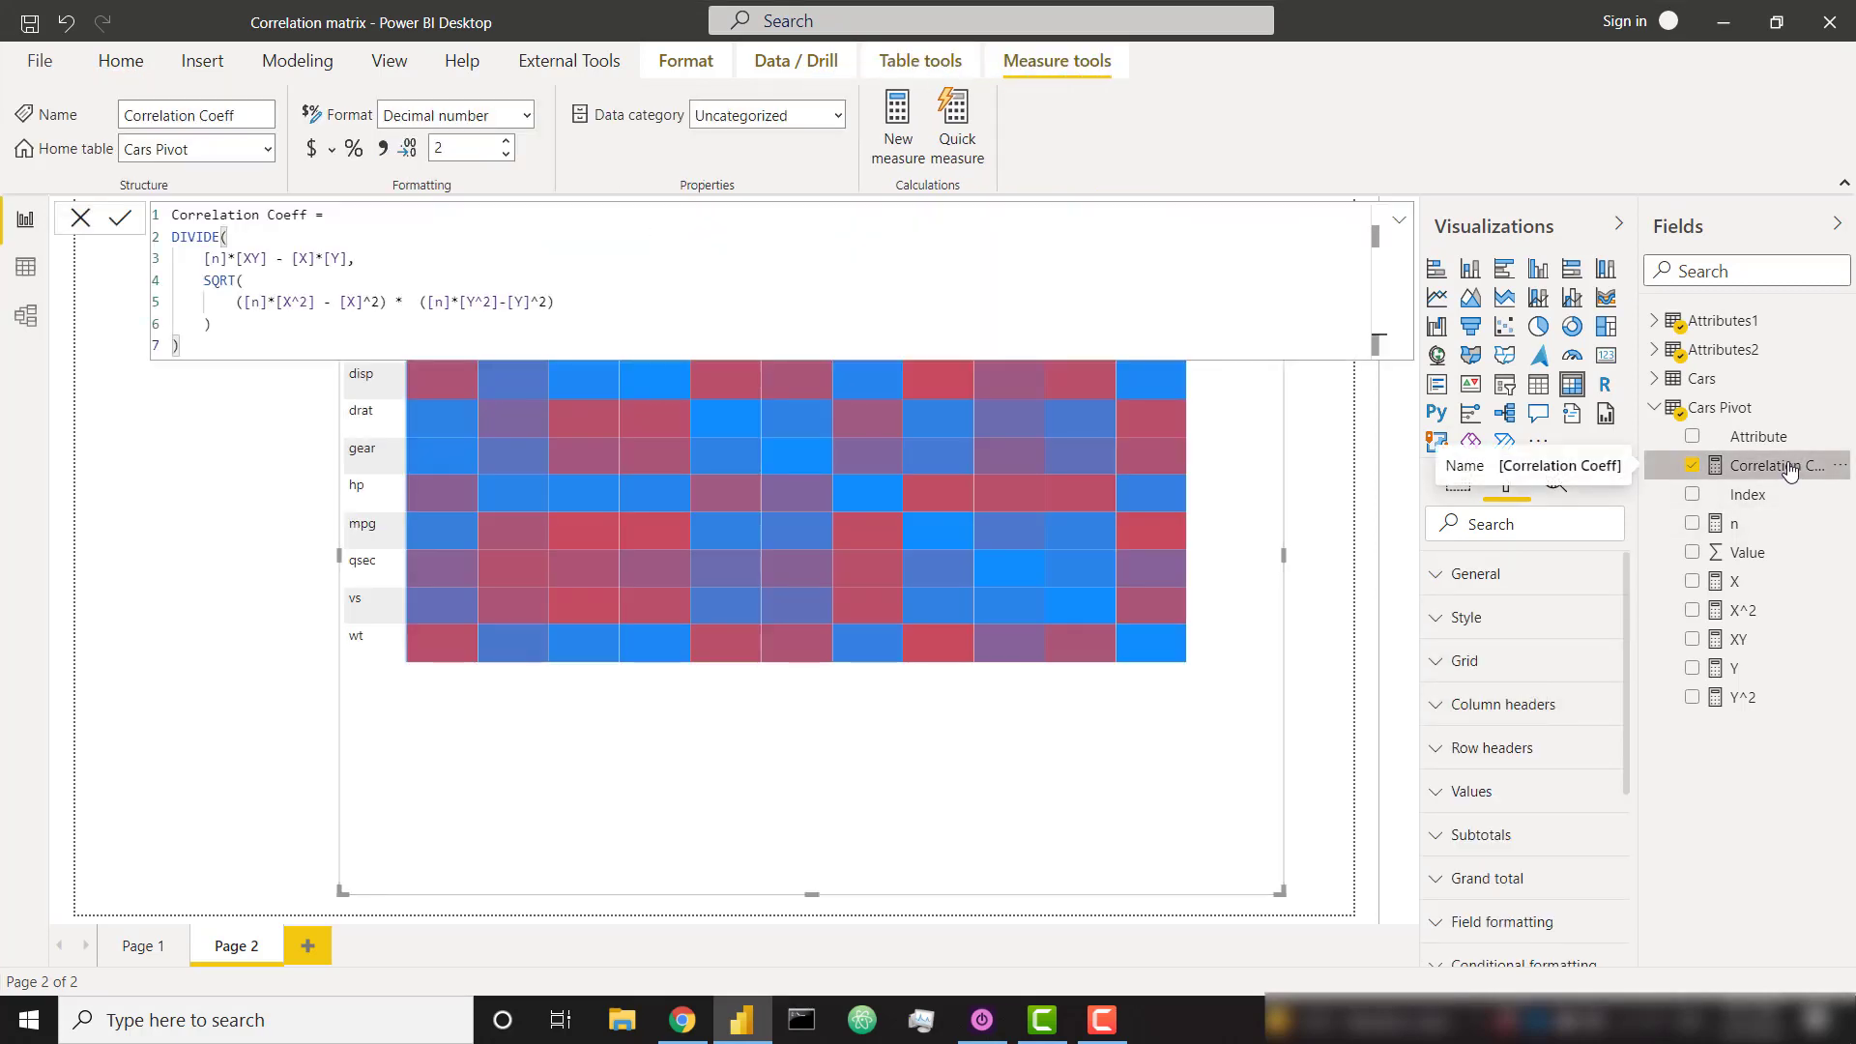
left_click(511, 153)
left_click(511, 153)
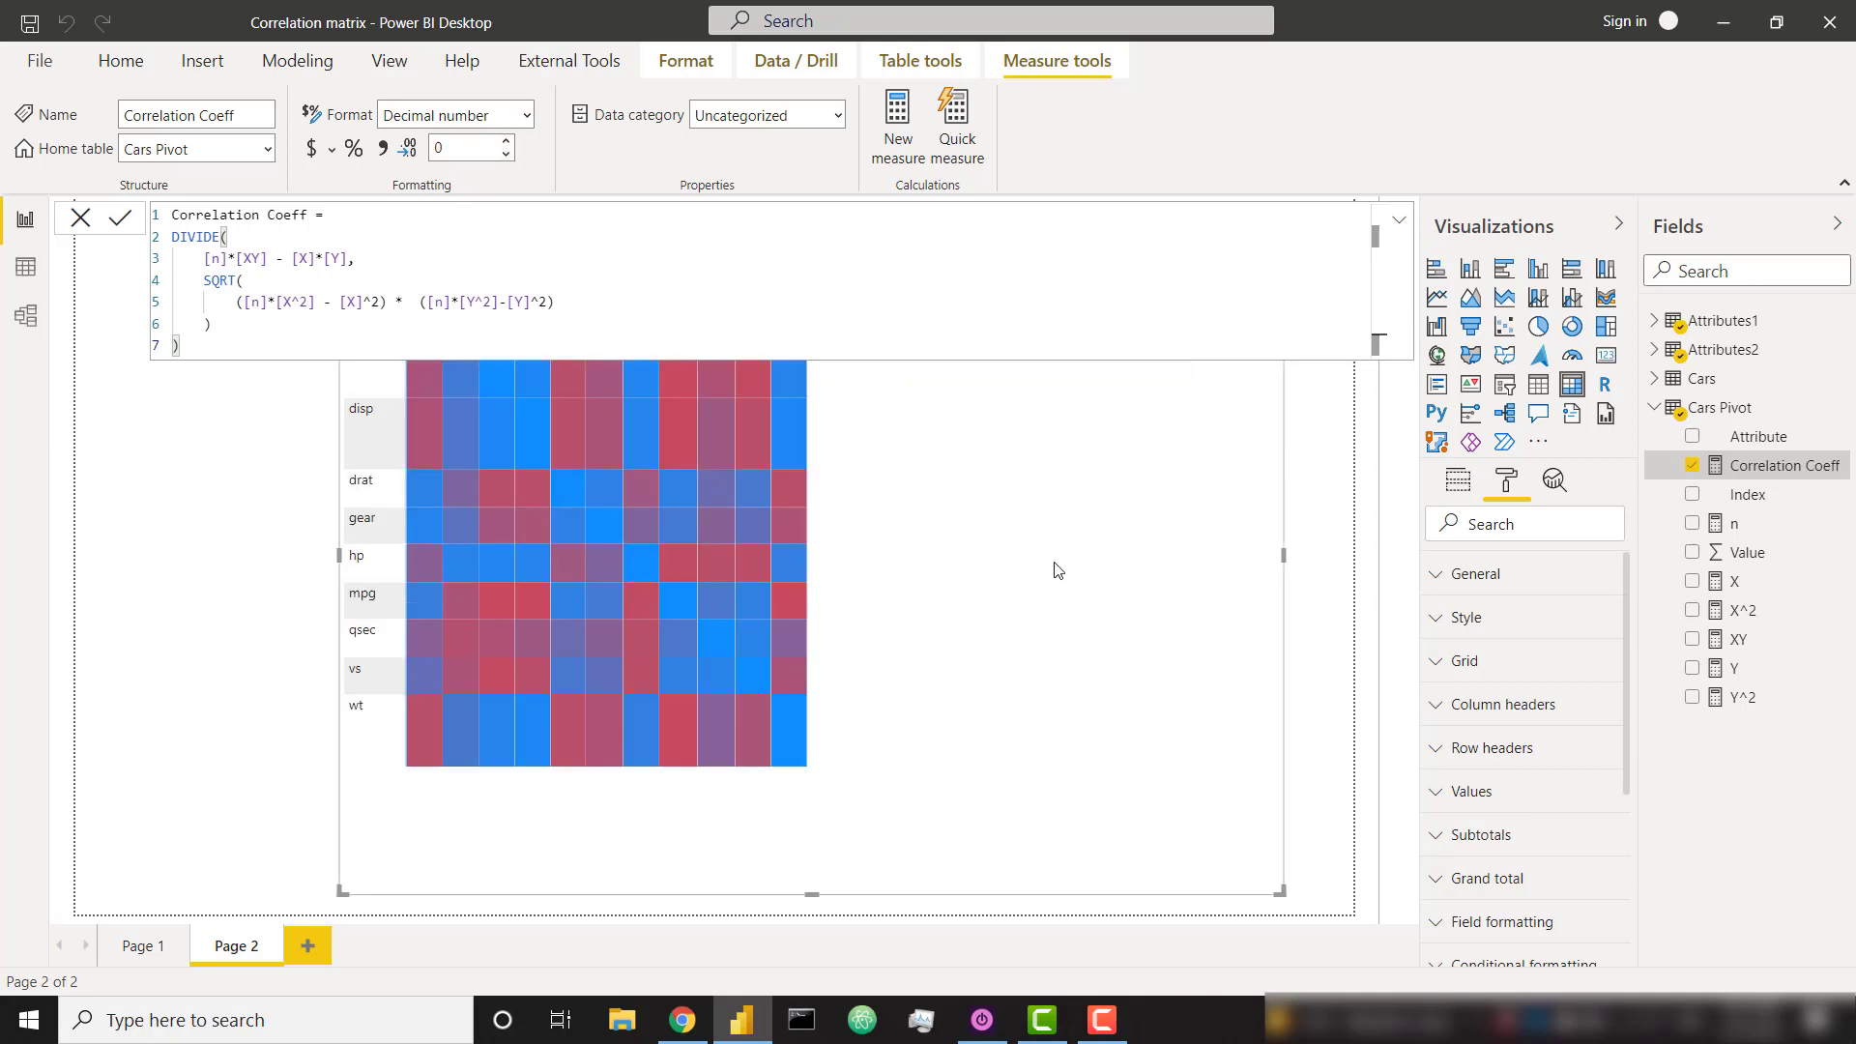
left_click(149, 559)
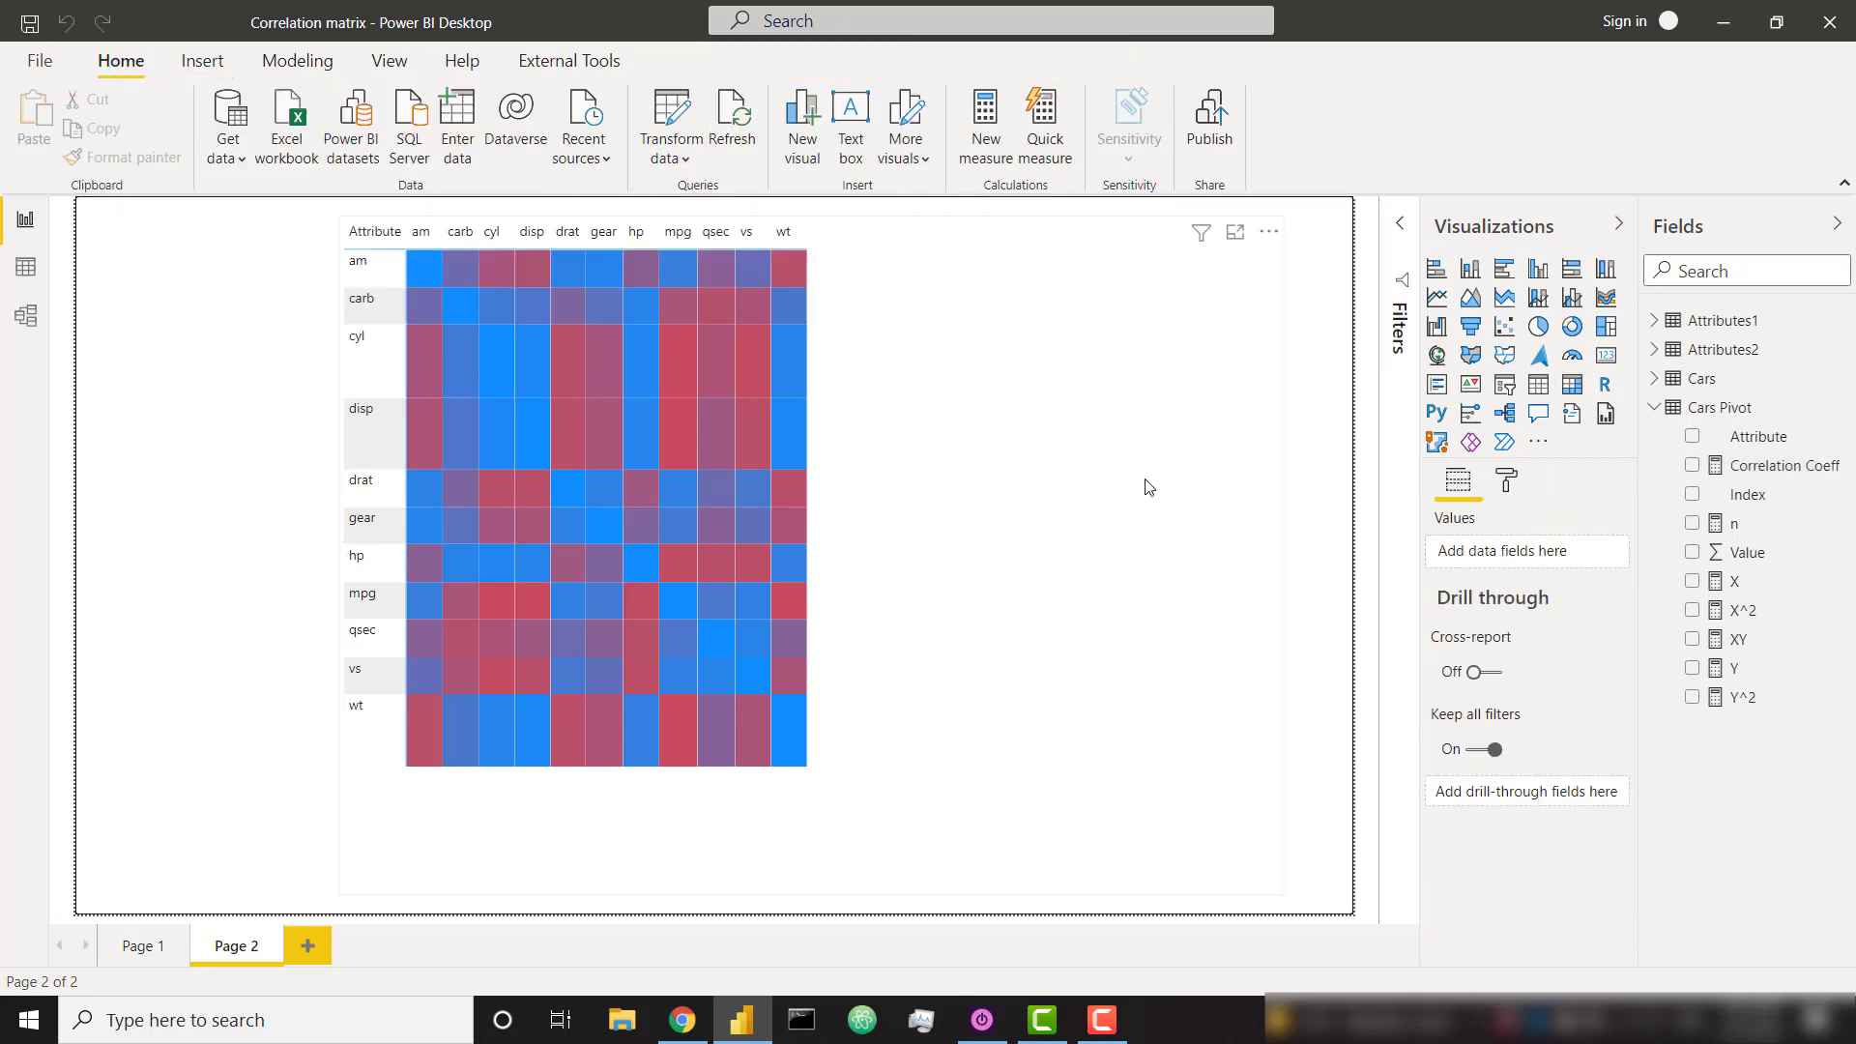
Set the matrix value text size to 24, then shrink the visual and recentre it on Page 2
left_click(996, 541)
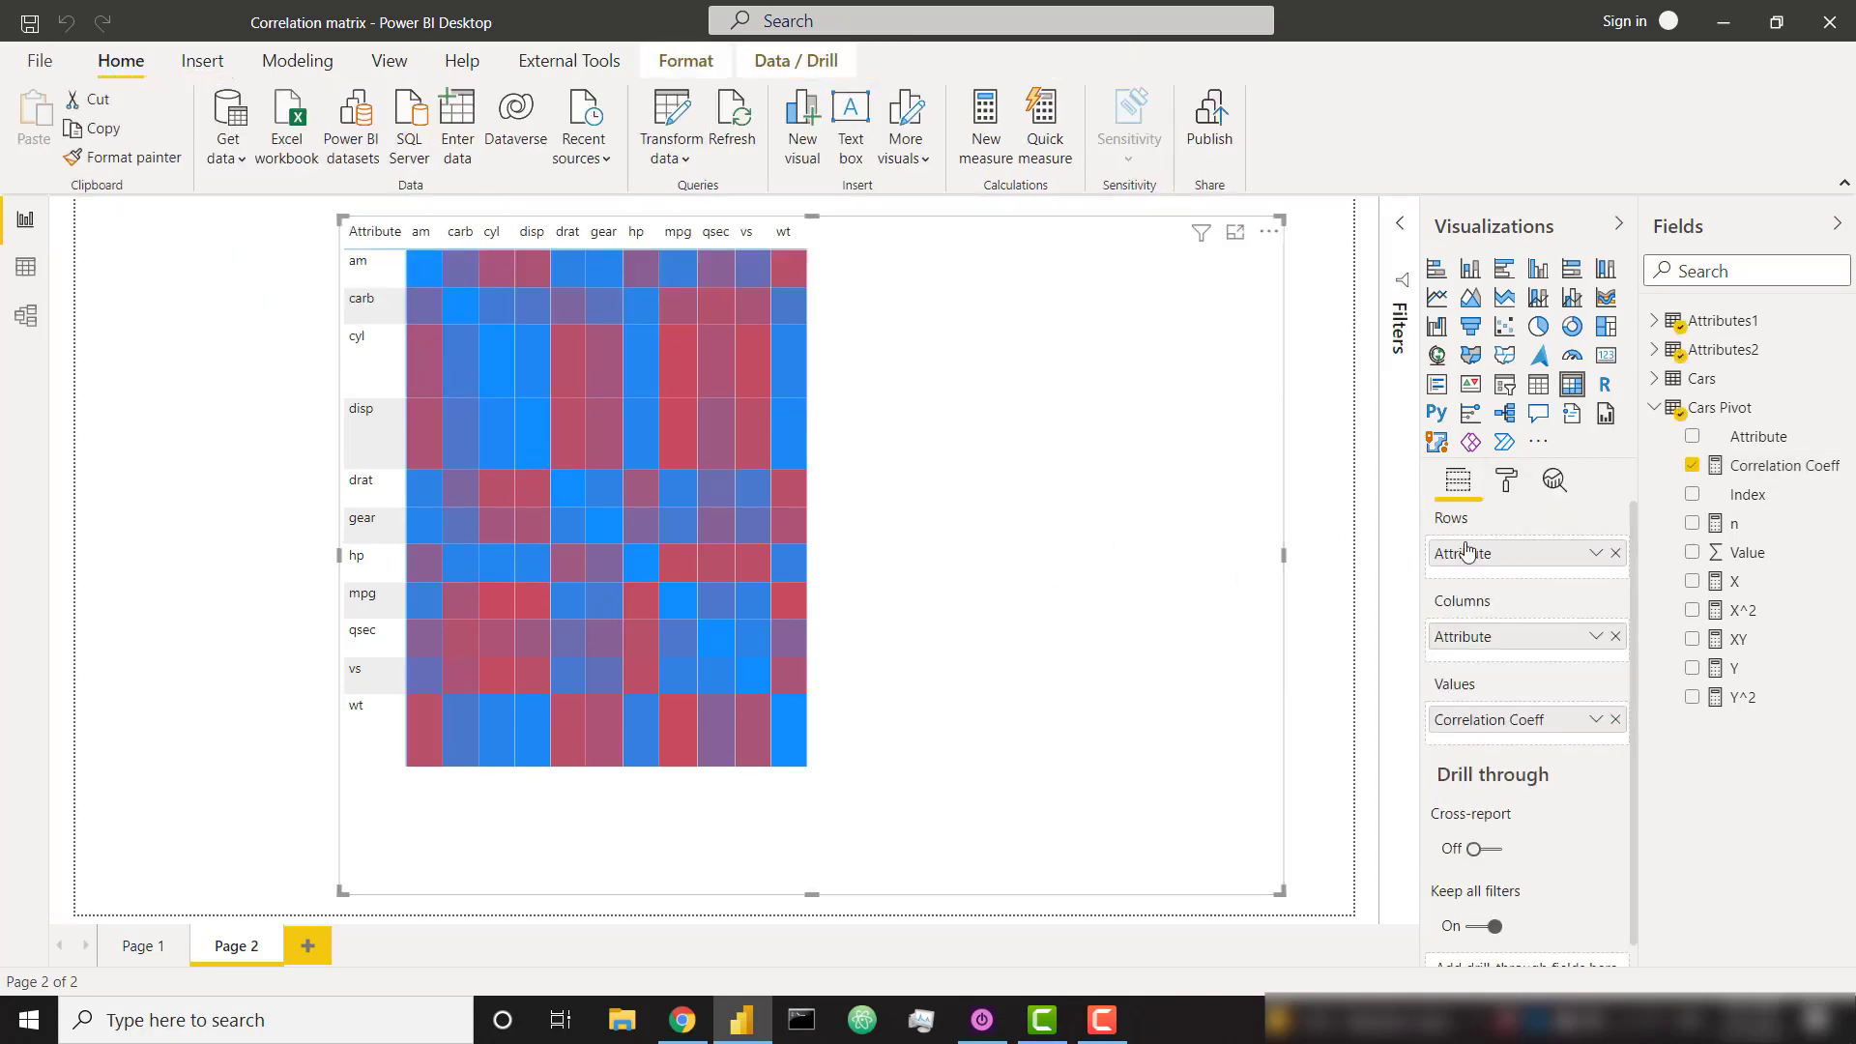
left_click(1506, 481)
left_click(1524, 793)
scroll(1508, 783, "down", 6)
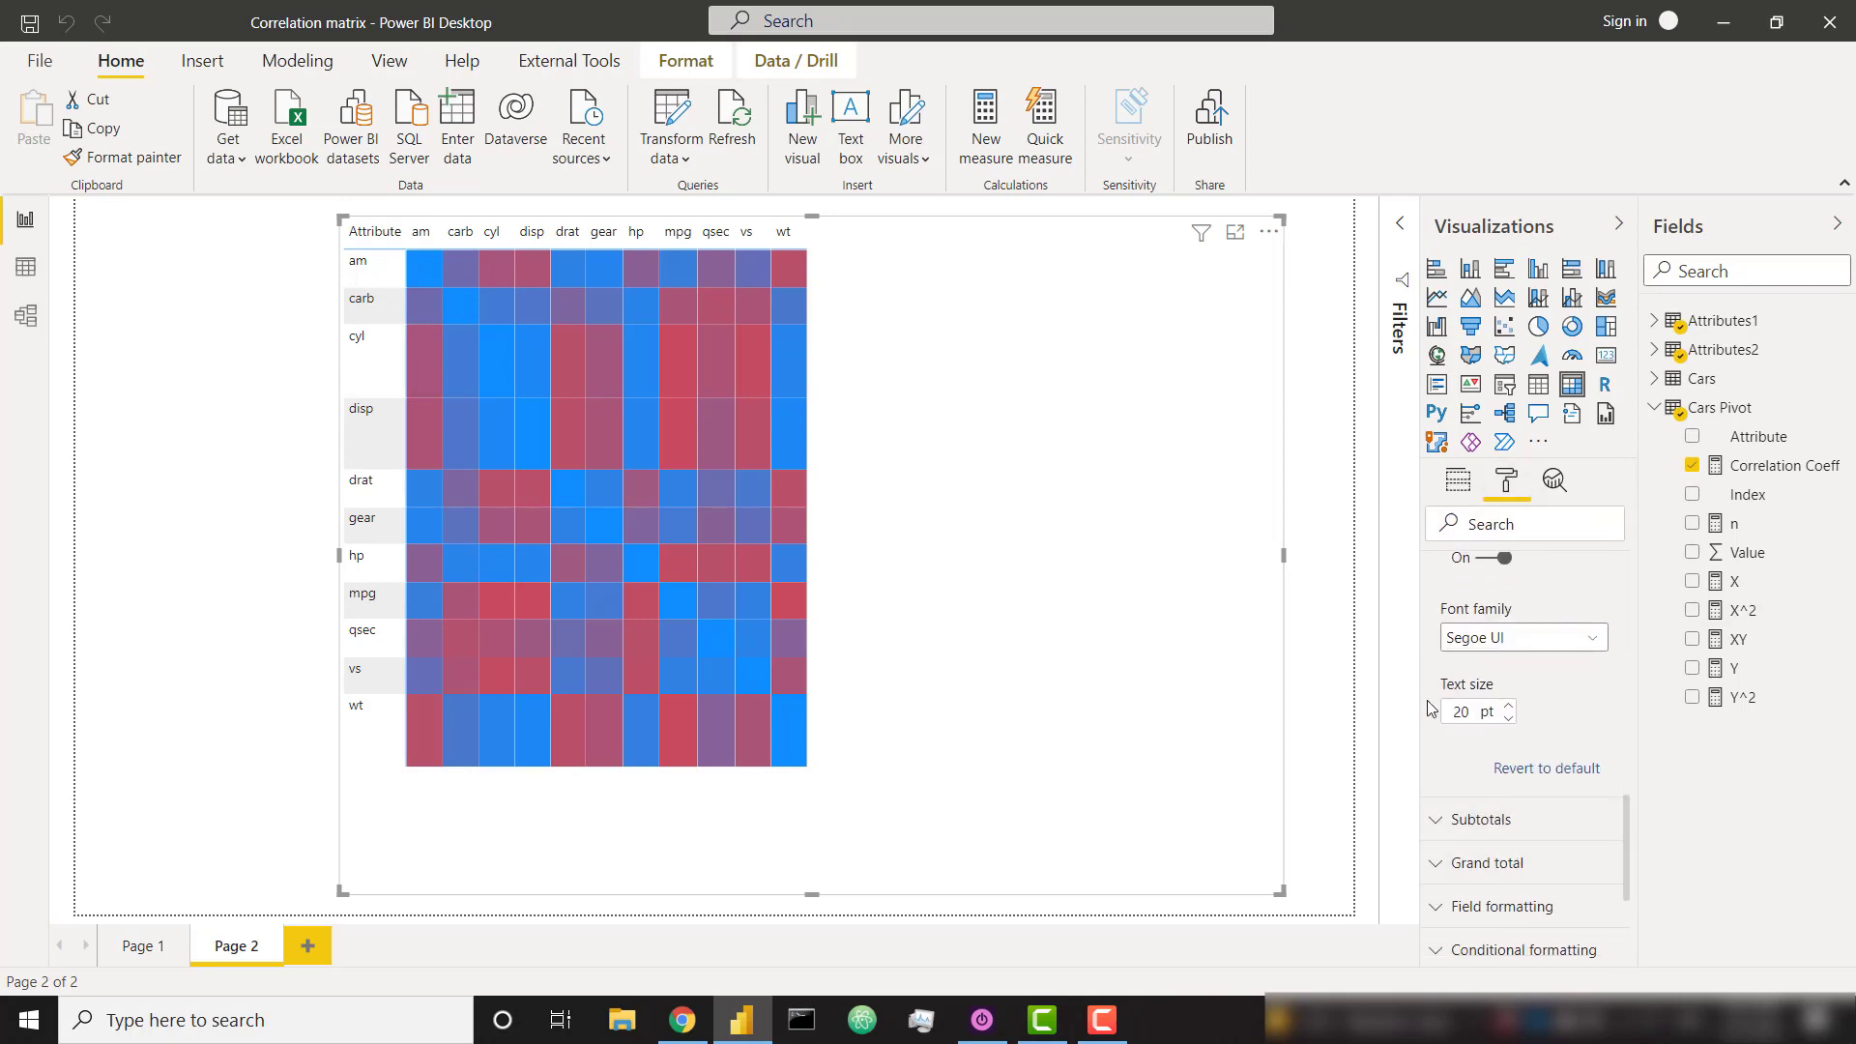
left_click(1440, 714)
type("24")
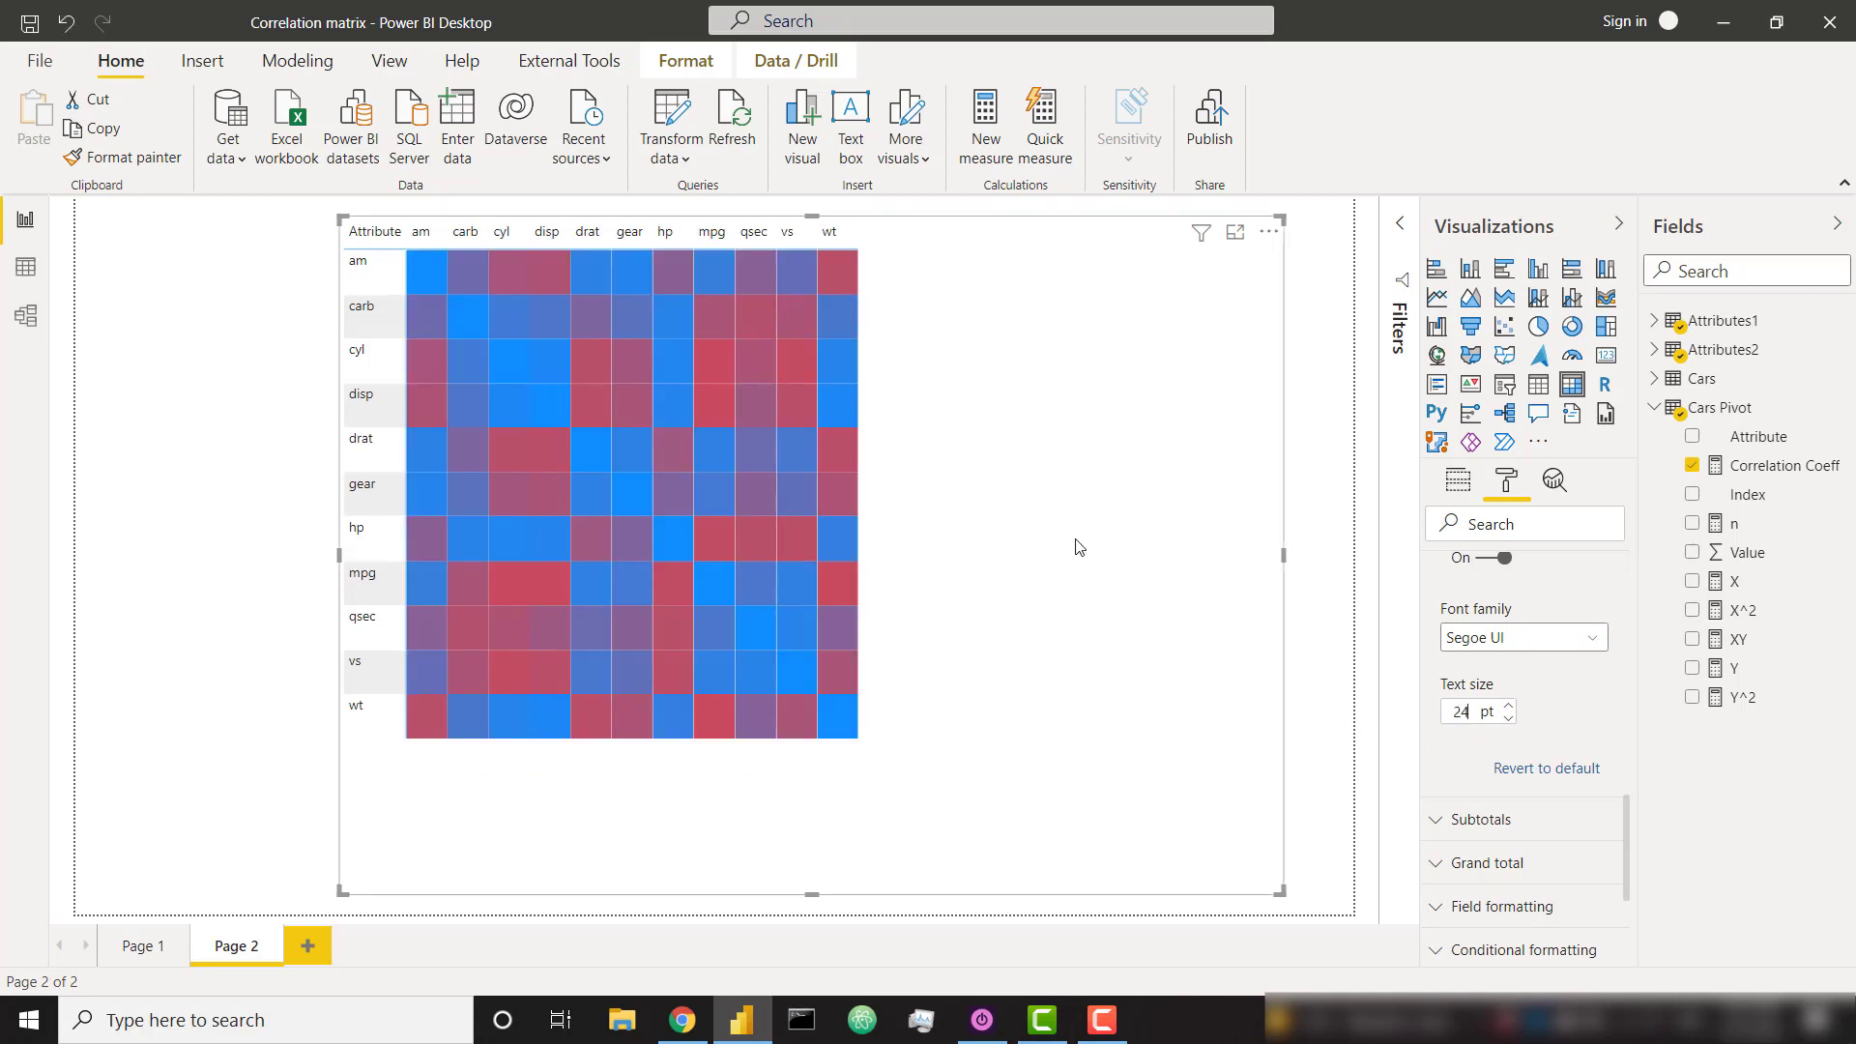
left_click(1291, 897)
left_click_drag(1276, 891, 948, 790)
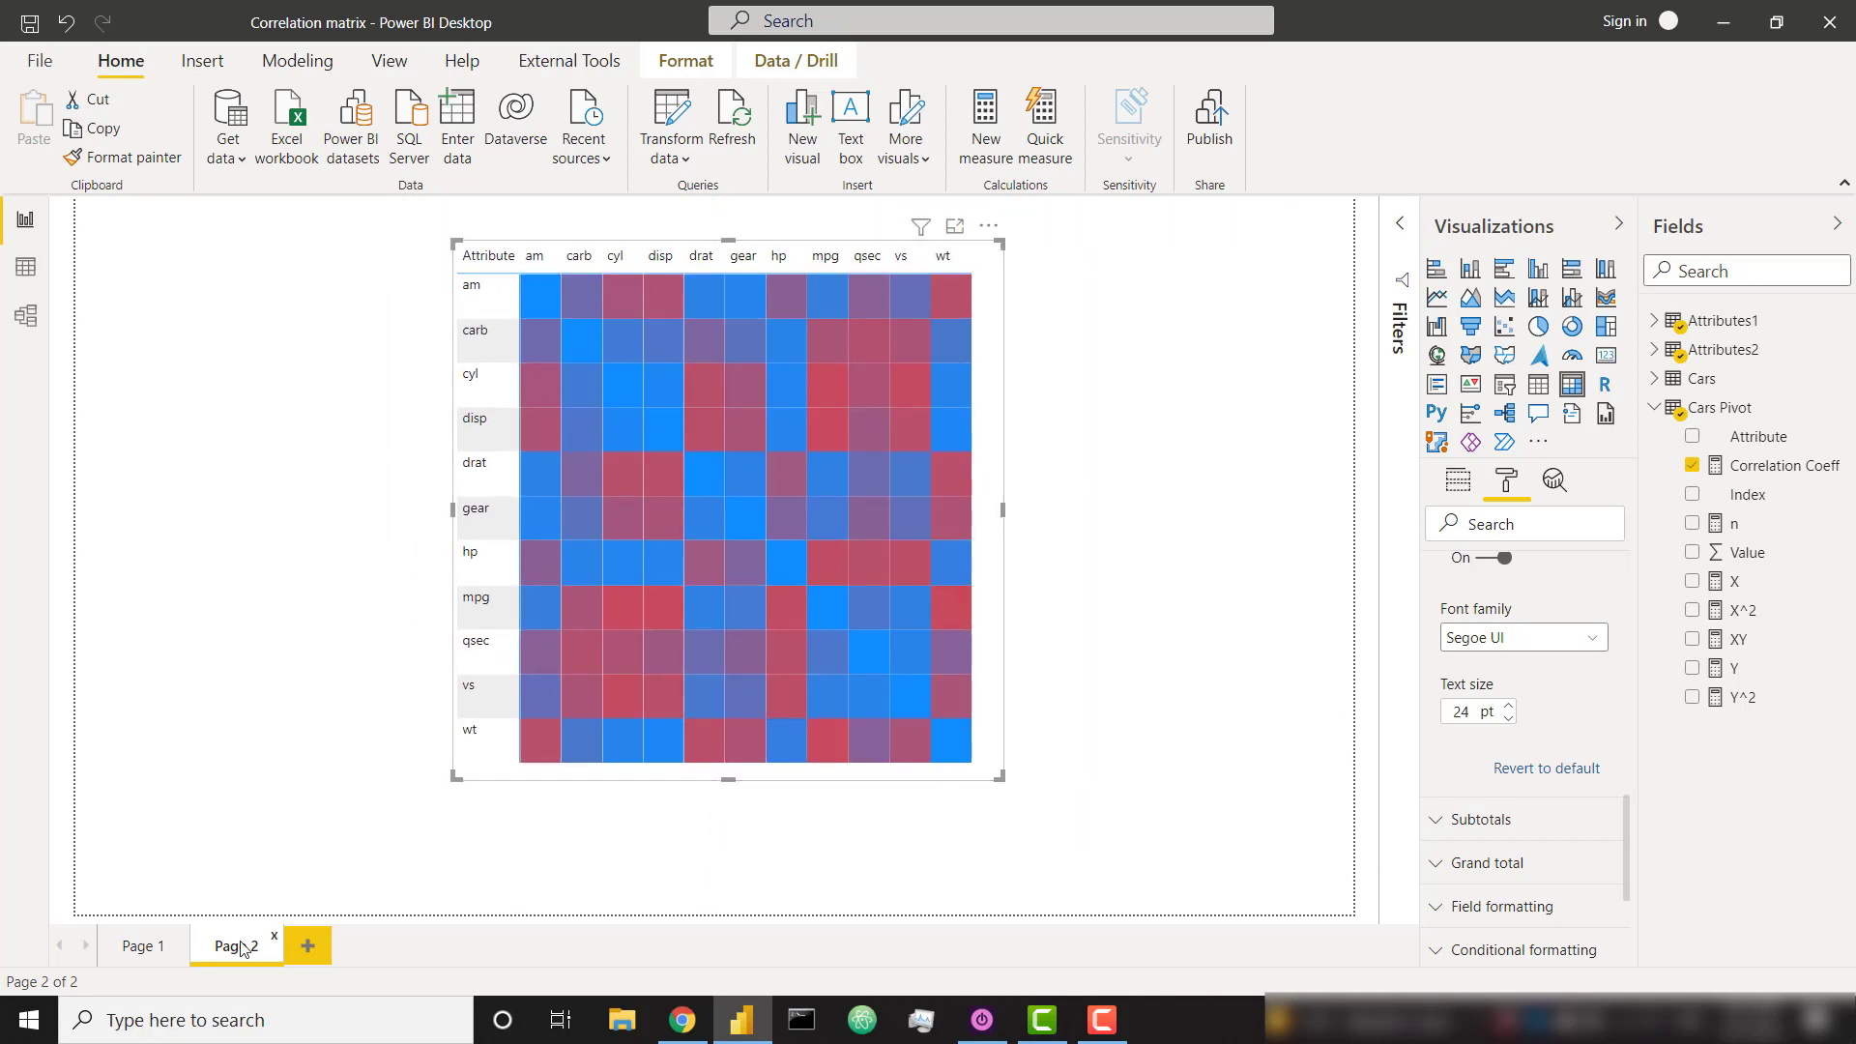
left_click(1135, 741)
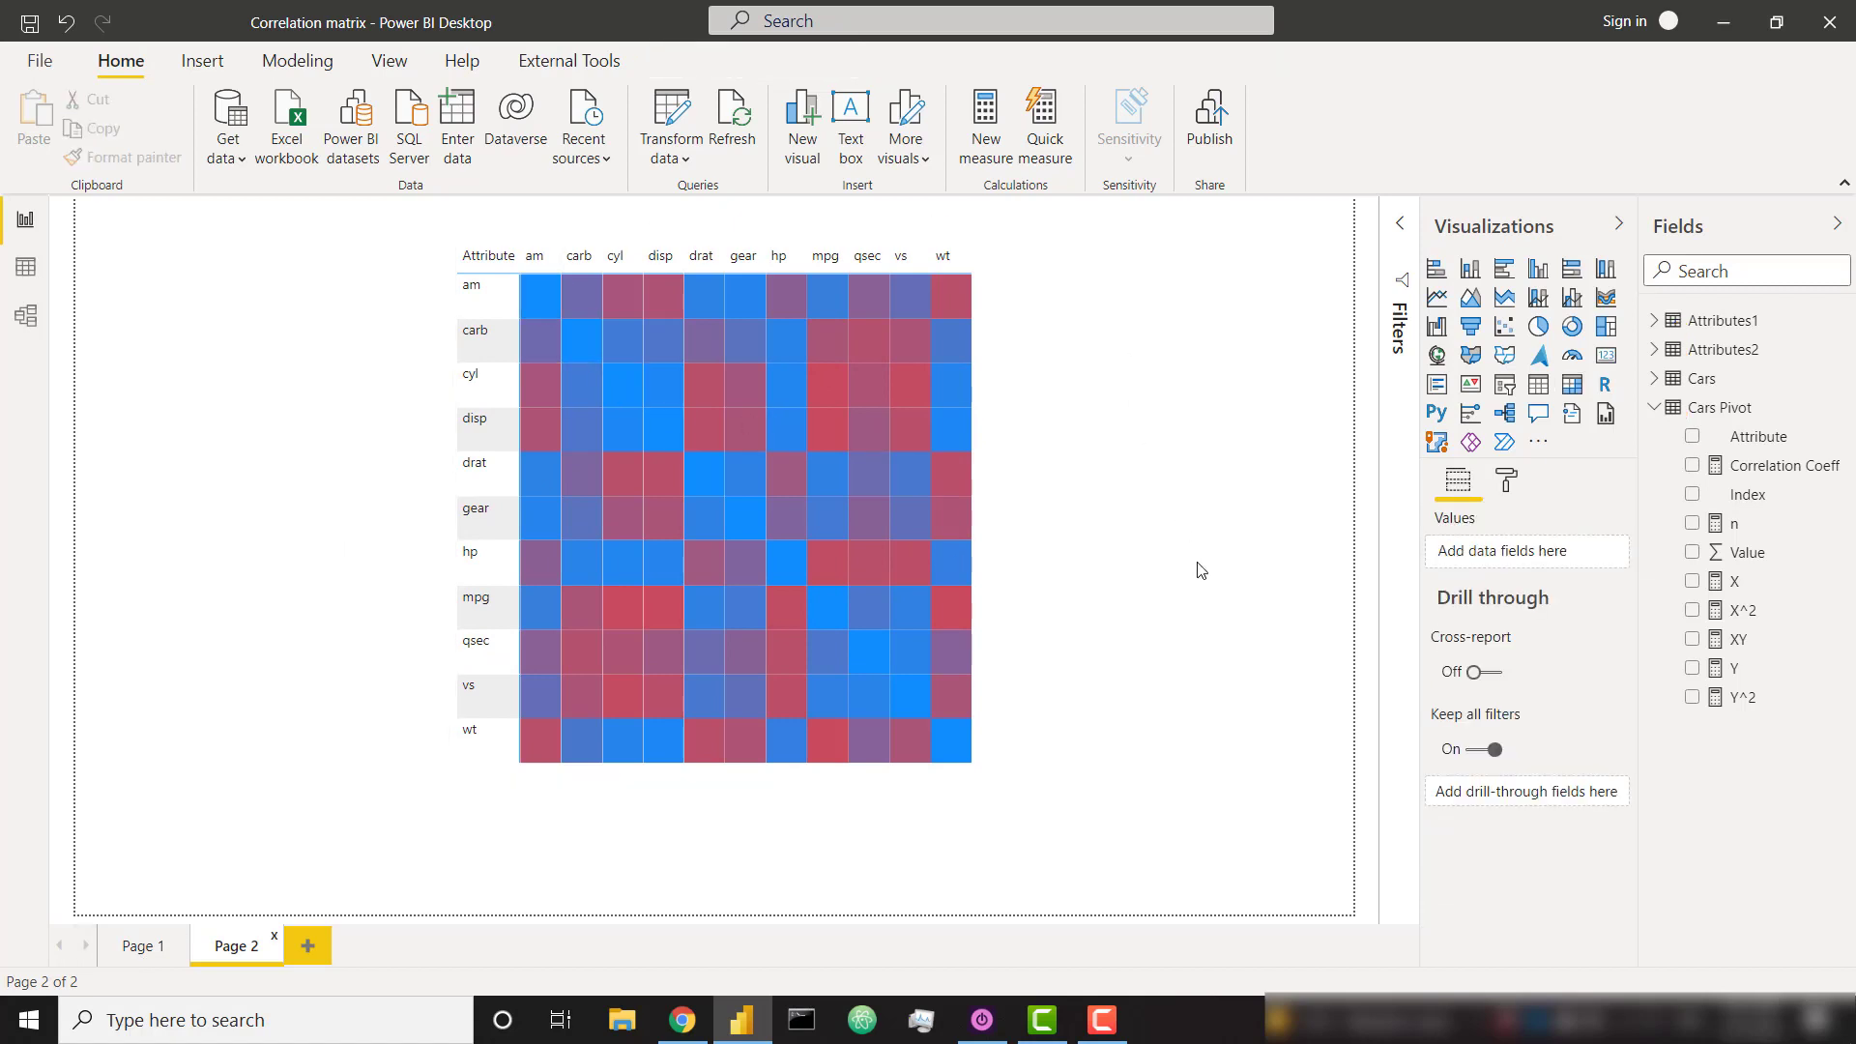